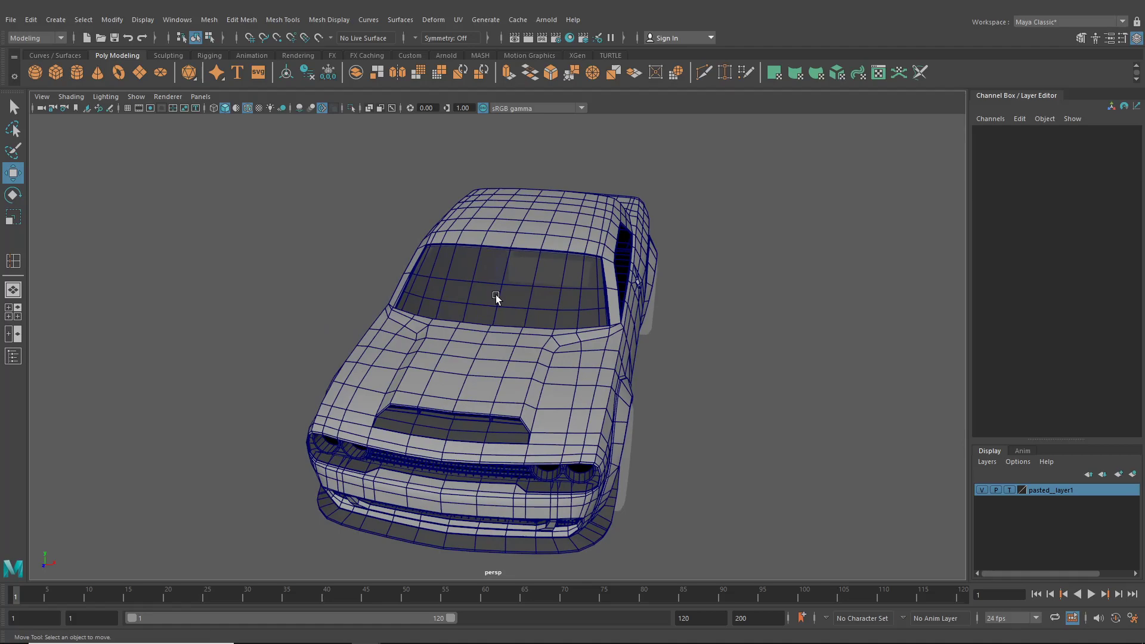
- Examine the car body from the windshield around the side panels to the front and rear wheel arches
{"action": "left_click_drag", "start_coordinate": [496, 266], "coordinate": [366, 332], "text": "alt"}
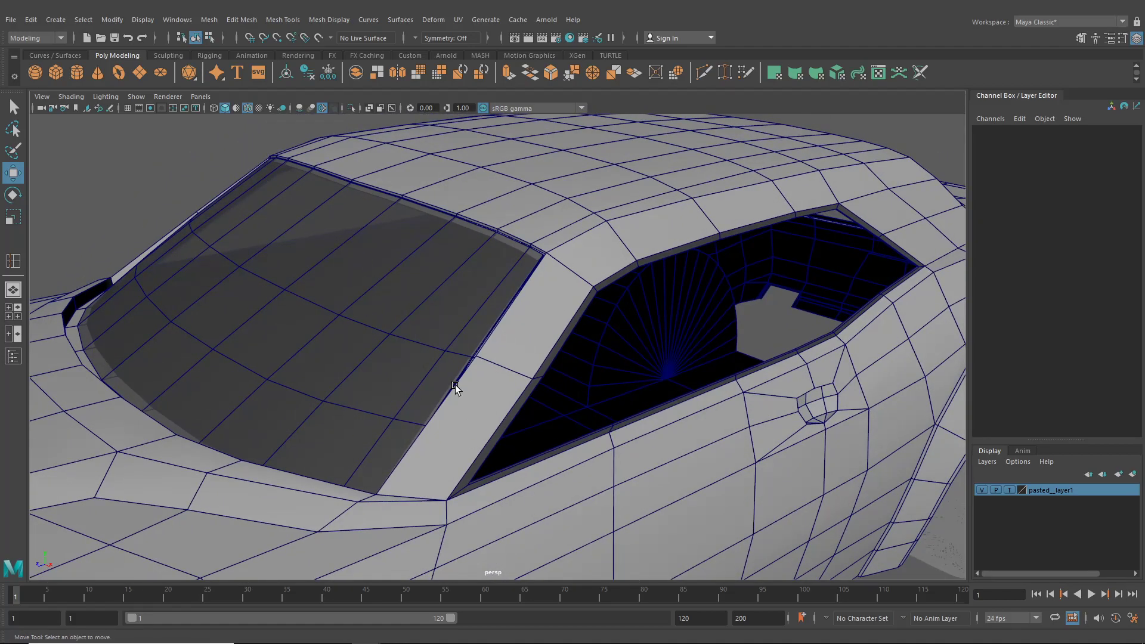
{"action": "scroll", "coordinate": [456, 384], "scroll_direction": "down", "scroll_amount": 3}
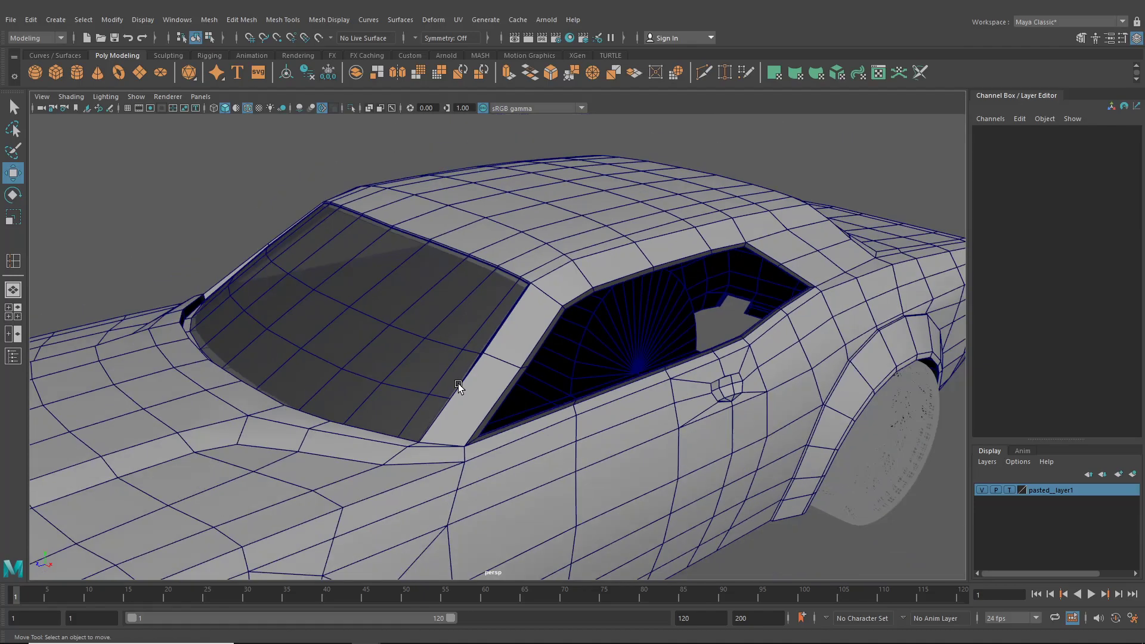
{"action": "left_click_drag", "start_coordinate": [460, 388], "coordinate": [360, 397], "text": "alt"}
{"action": "scroll", "coordinate": [360, 398], "scroll_direction": "down", "scroll_amount": 1}
{"action": "middle_click_drag", "start_coordinate": [360, 398], "coordinate": [372, 334], "text": "alt"}
{"action": "left_click_drag", "start_coordinate": [372, 334], "coordinate": [436, 348], "text": "alt"}
{"action": "left_click_drag", "start_coordinate": [537, 499], "coordinate": [460, 452], "text": "alt"}
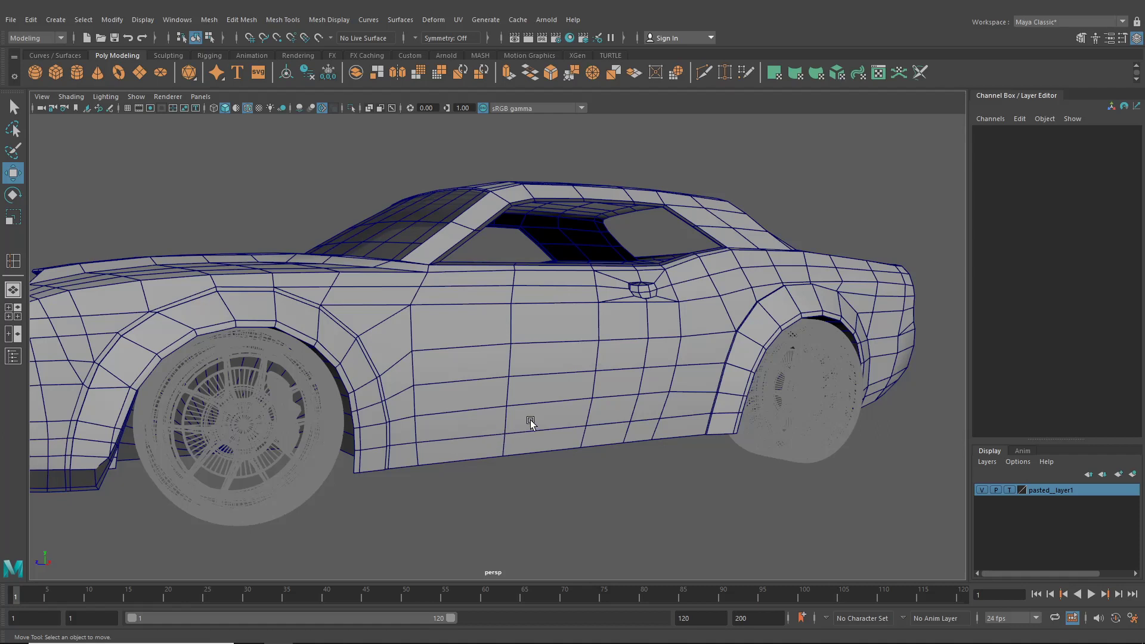
{"action": "left_click_drag", "start_coordinate": [590, 448], "coordinate": [659, 384], "text": "alt"}
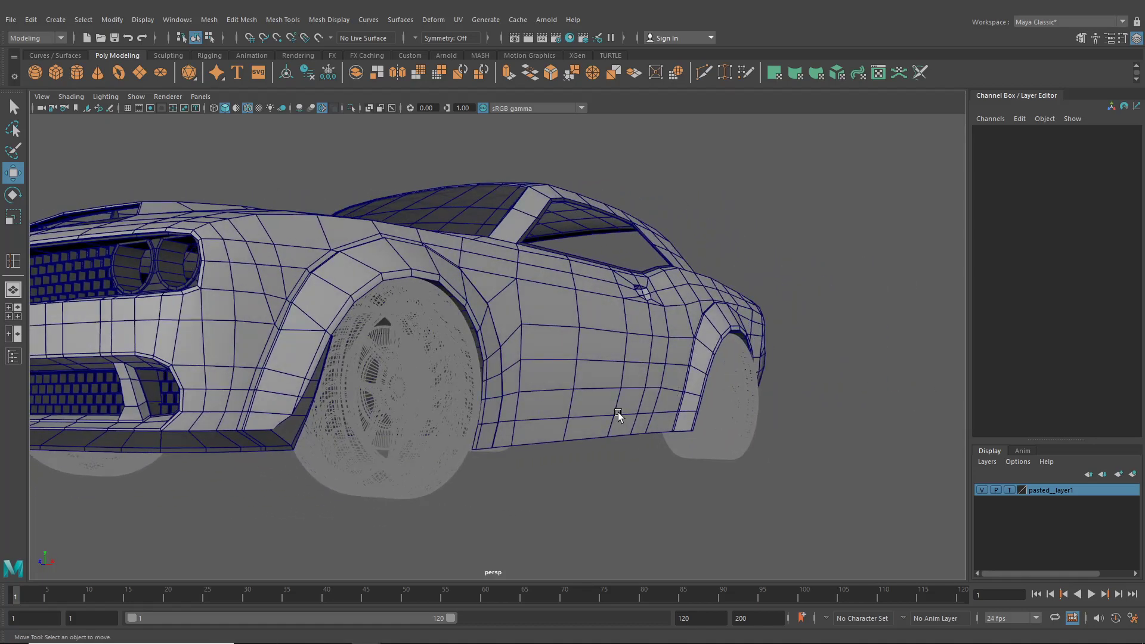
{"action": "left_click_drag", "start_coordinate": [637, 416], "coordinate": [482, 413], "text": "alt"}
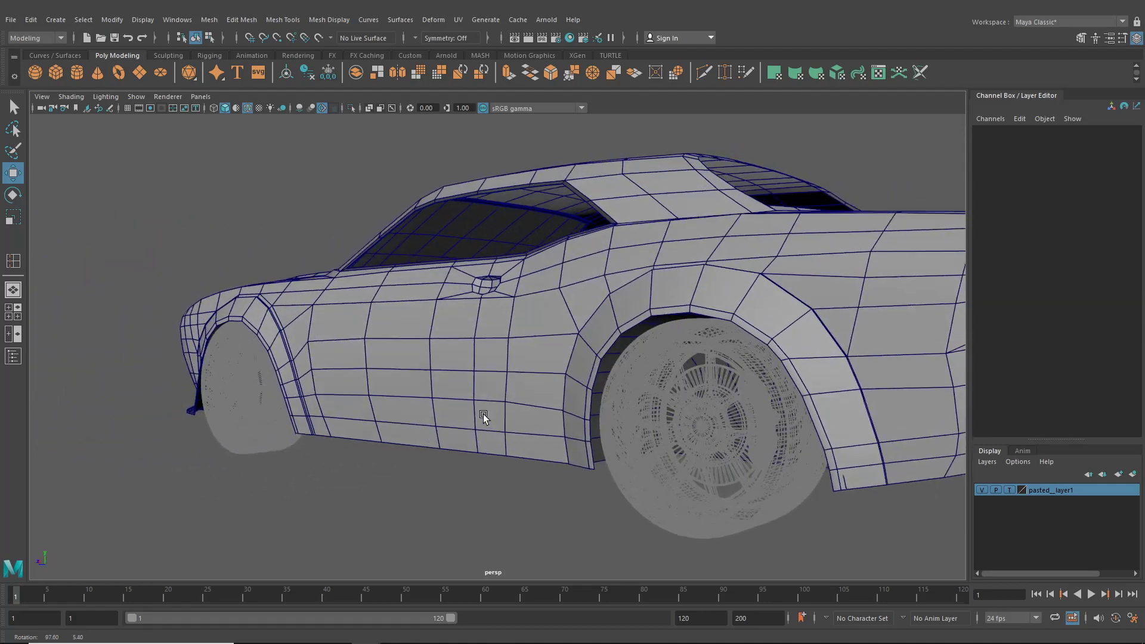
- Switch to the side blueprint view and start vertex editing with the Move tool on the body side mesh near the front sill
{"action": "left_click", "coordinate": [17, 315]}
{"action": "key", "text": "space"}
{"action": "key", "text": "f"}
{"action": "scroll", "coordinate": [591, 353], "scroll_direction": "up", "scroll_amount": 8}
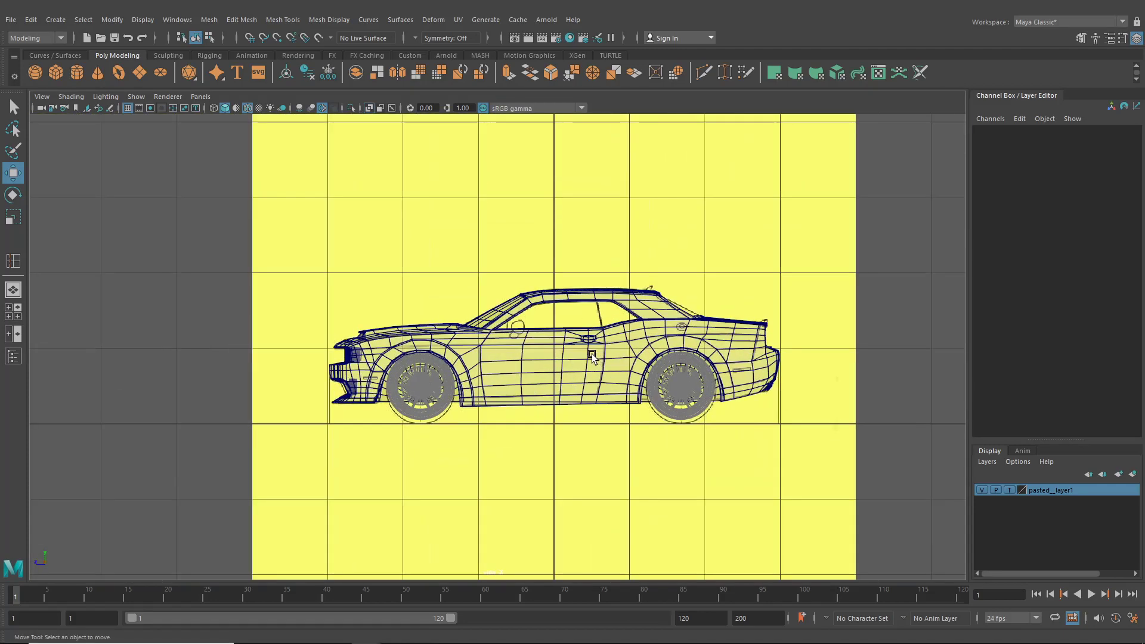
{"action": "scroll", "coordinate": [645, 360], "scroll_direction": "up", "scroll_amount": 6}
{"action": "middle_click_drag", "start_coordinate": [636, 362], "coordinate": [602, 285], "text": "alt"}
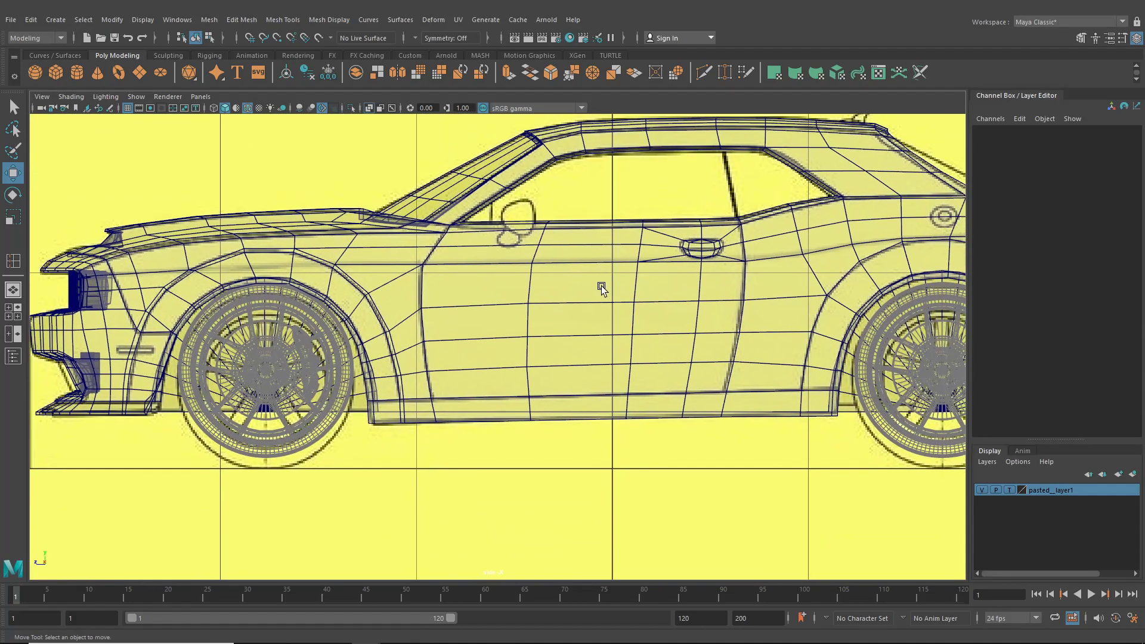
{"action": "scroll", "coordinate": [588, 345], "scroll_direction": "up", "scroll_amount": 5}
{"action": "middle_click_drag", "start_coordinate": [550, 354], "coordinate": [673, 278], "text": "alt"}
{"action": "scroll", "coordinate": [624, 320], "scroll_direction": "up", "scroll_amount": 5}
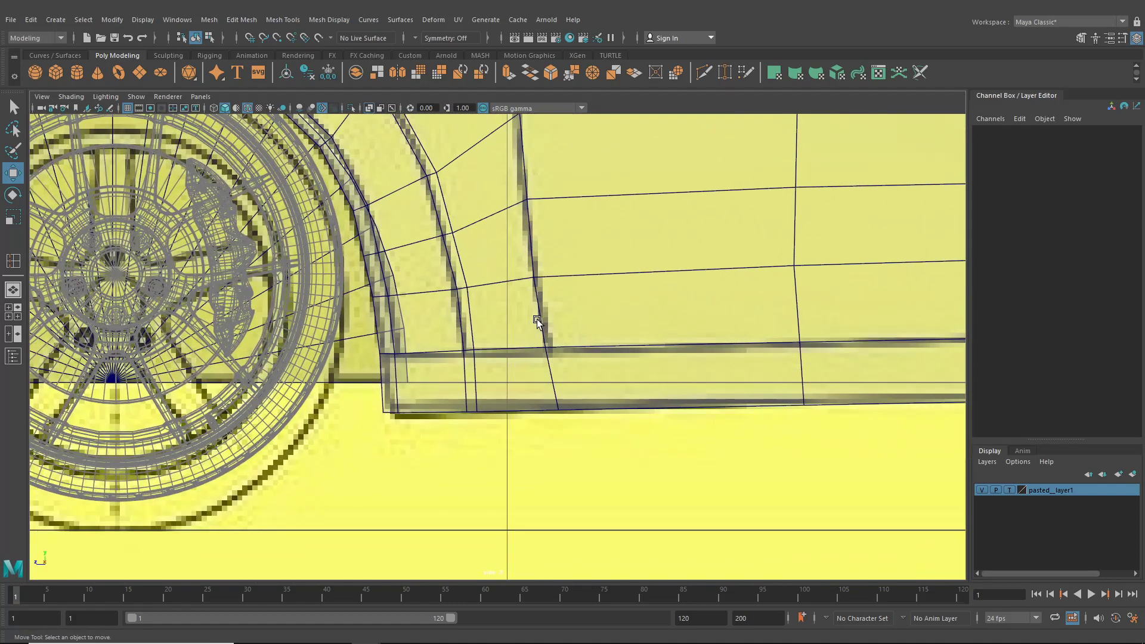
{"action": "right_click_drag", "start_coordinate": [537, 303], "coordinate": [478, 301]}
{"action": "left_click", "coordinate": [14, 175]}
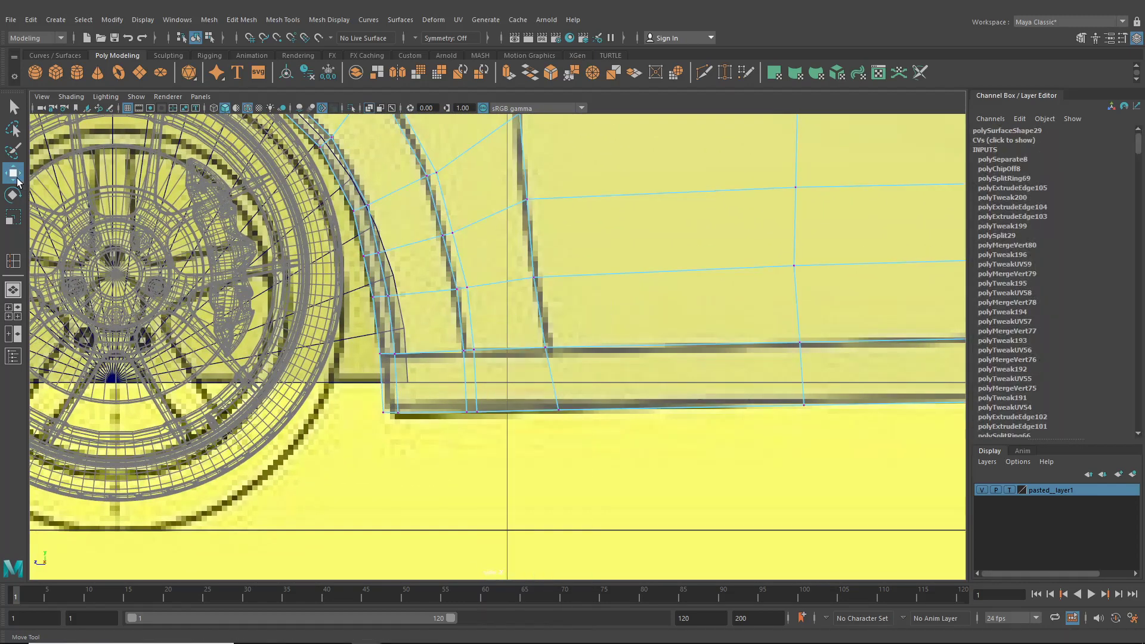
- Move the lower body vertices from the front wheel arch to the door's front edge vertically onto the blueprint's upper sill line
{"action": "scroll", "coordinate": [445, 328], "scroll_direction": "up", "scroll_amount": 4}
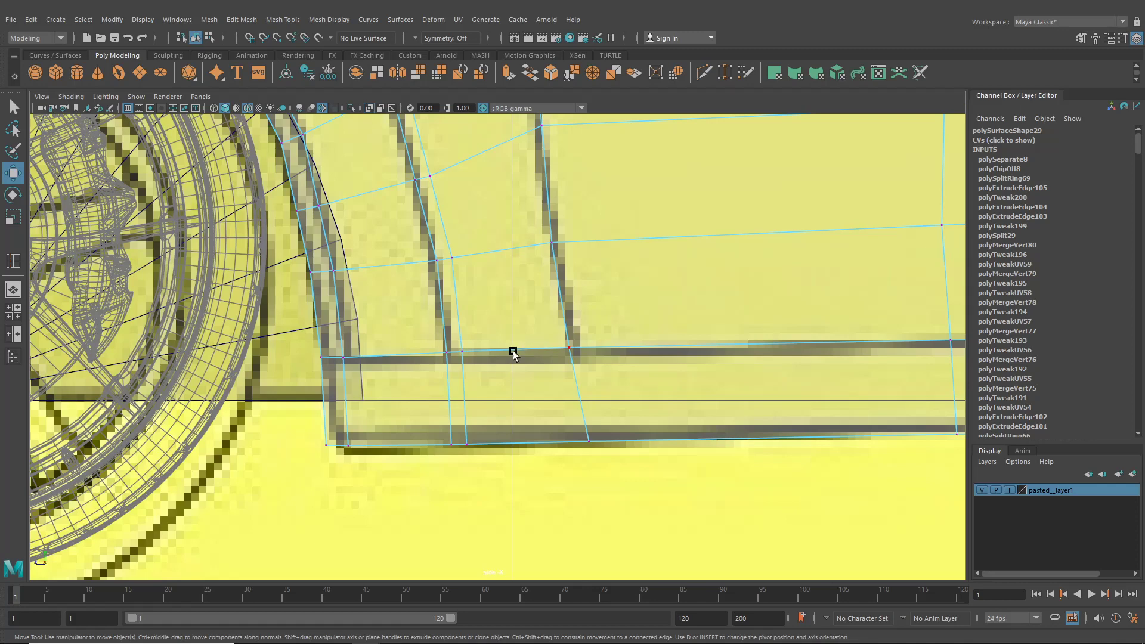
{"action": "scroll", "coordinate": [504, 347], "scroll_direction": "up", "scroll_amount": 2}
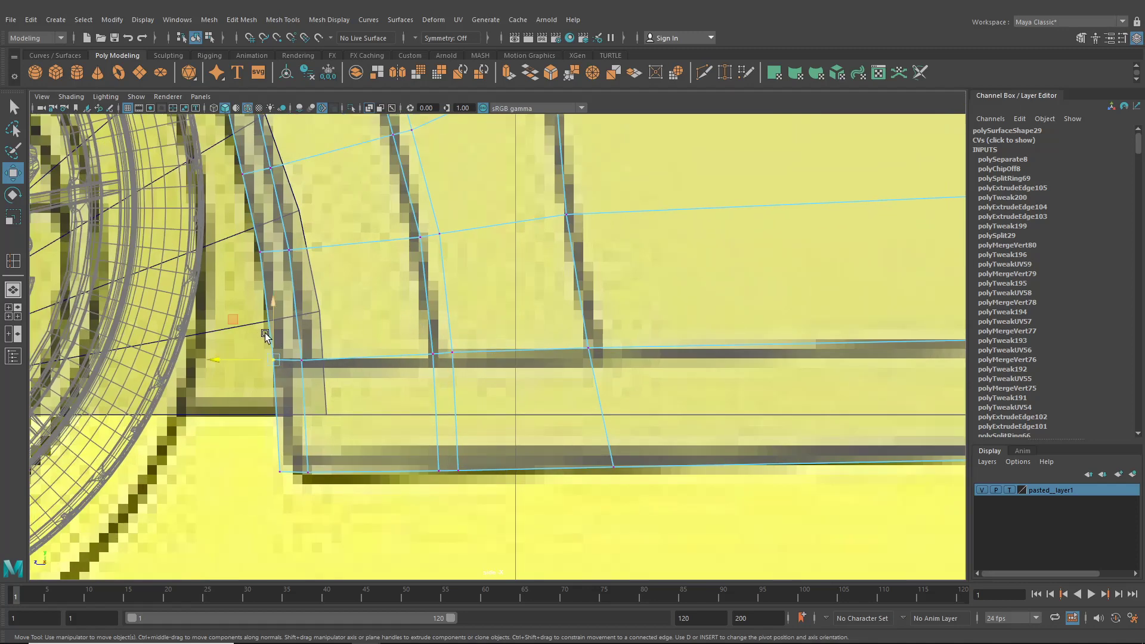
{"action": "left_click_drag", "start_coordinate": [274, 329], "coordinate": [301, 338]}
{"action": "left_click", "coordinate": [301, 359]}
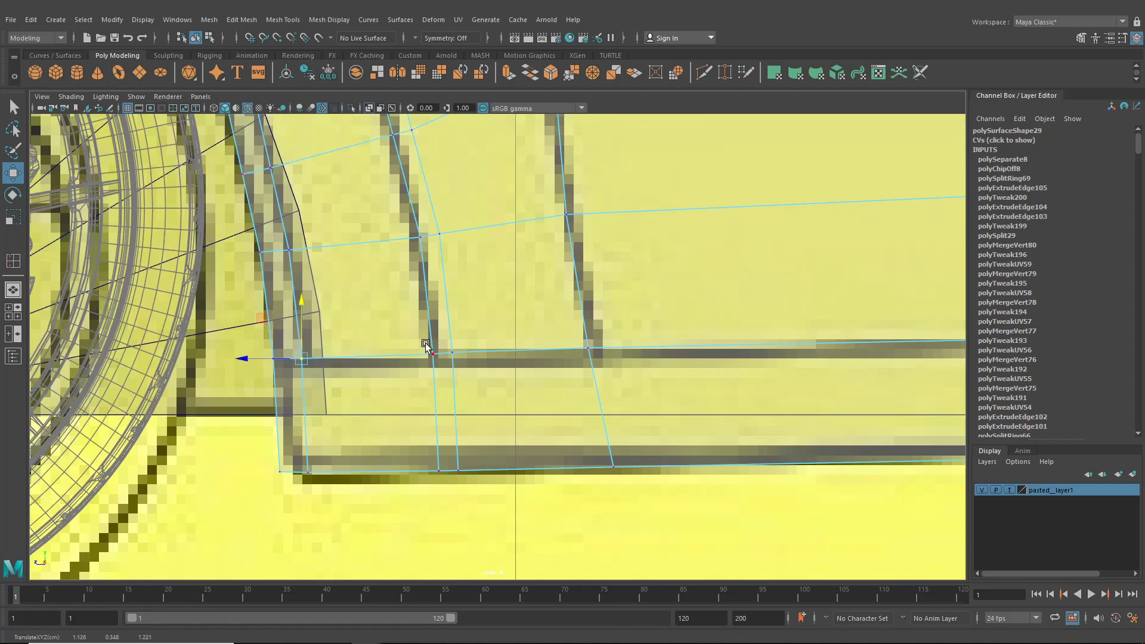
{"action": "left_click", "coordinate": [427, 333]}
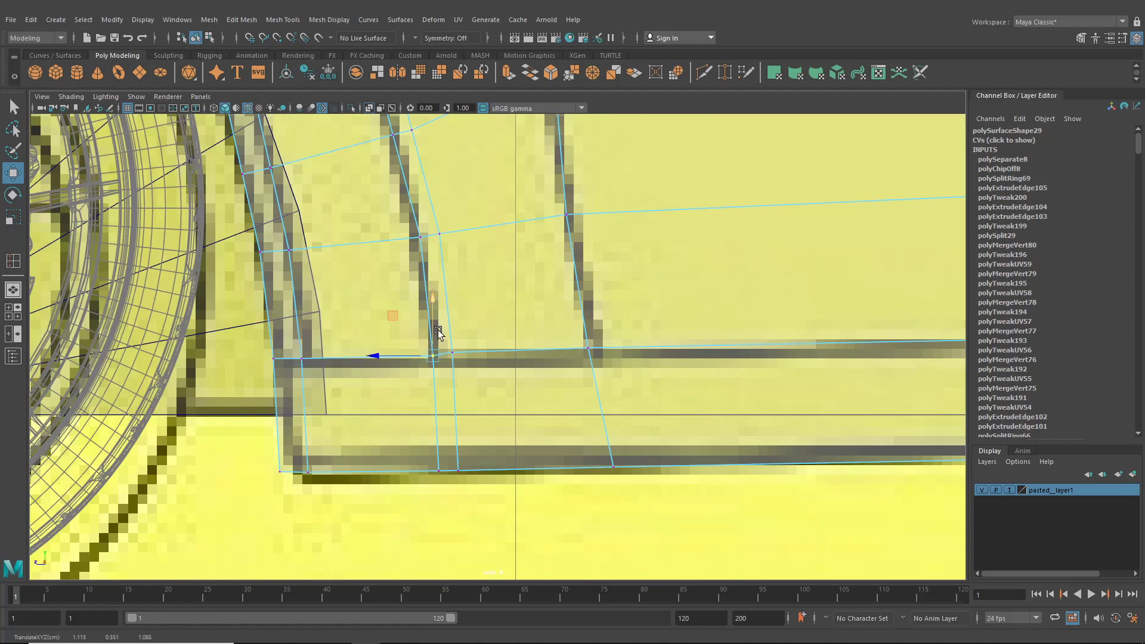
{"action": "left_click", "coordinate": [463, 363]}
{"action": "left_click_drag", "start_coordinate": [452, 326], "coordinate": [452, 328]}
{"action": "left_click", "coordinate": [581, 333]}
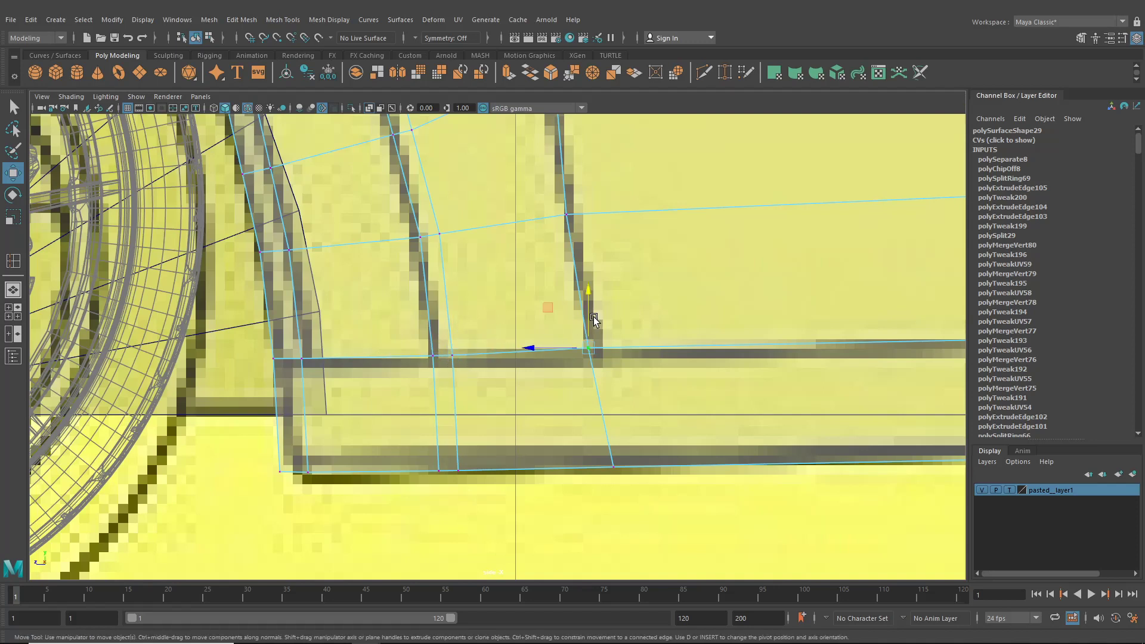
{"action": "left_click_drag", "start_coordinate": [589, 313], "coordinate": [590, 318]}
- Align the two vertices along the middle of the door's bottom with the blueprint's upper sill line
{"action": "middle_click_drag", "start_coordinate": [642, 355], "coordinate": [196, 354], "text": "alt"}
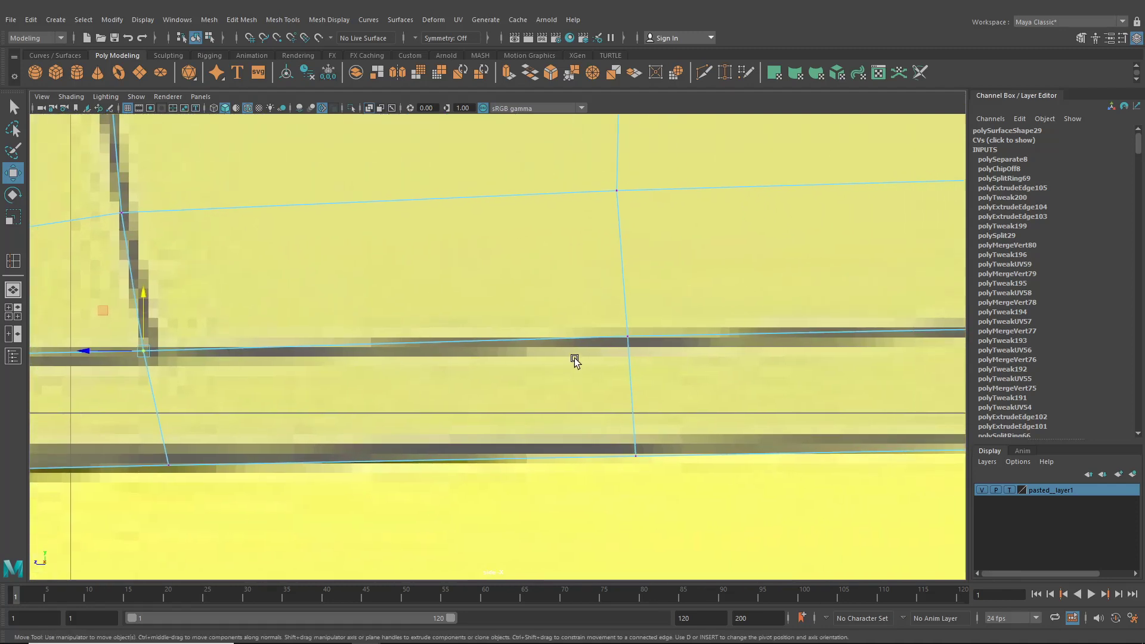
{"action": "left_click", "coordinate": [639, 328]}
{"action": "left_click_drag", "start_coordinate": [628, 304], "coordinate": [632, 307]}
{"action": "scroll", "coordinate": [700, 351], "scroll_direction": "down", "scroll_amount": 10}
{"action": "middle_click_drag", "start_coordinate": [701, 353], "coordinate": [655, 366], "text": "alt"}
{"action": "scroll", "coordinate": [599, 370], "scroll_direction": "up", "scroll_amount": 3}
{"action": "scroll", "coordinate": [598, 370], "scroll_direction": "up", "scroll_amount": 6}
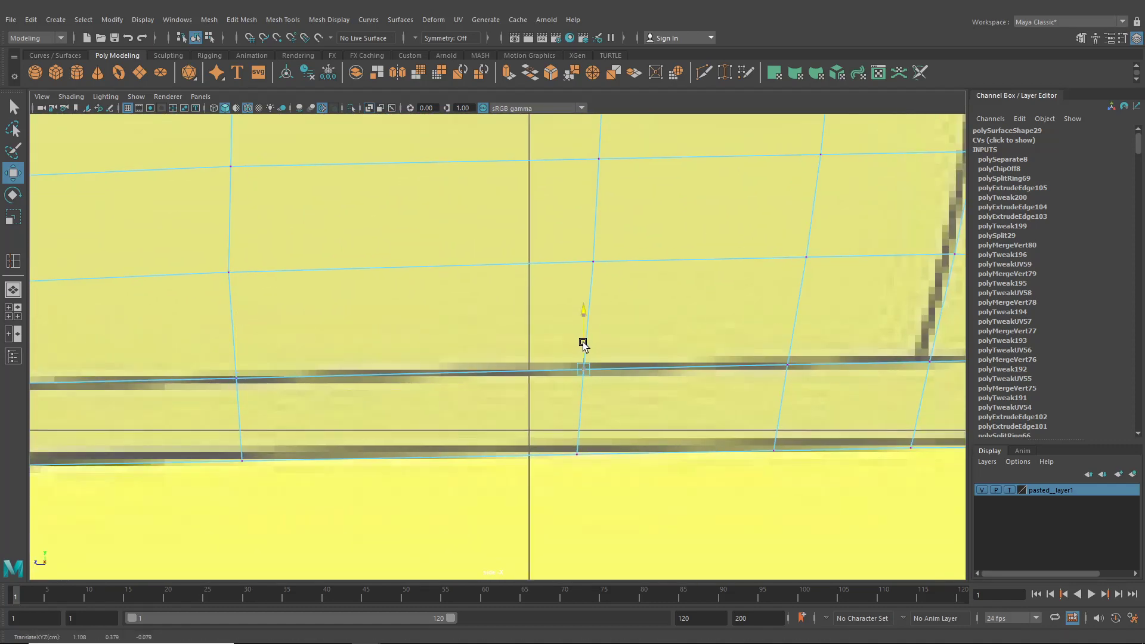
{"action": "left_click_drag", "start_coordinate": [584, 341], "coordinate": [585, 341]}
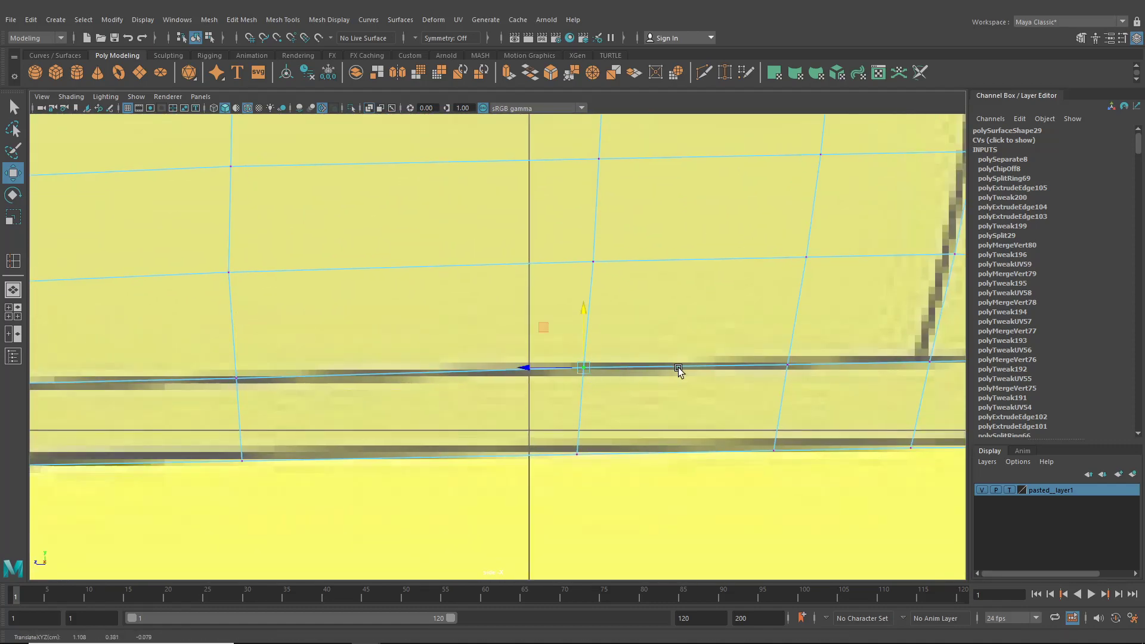
- Align the vertices from the rear of the door to the rear wheel arch seam with the blueprint's upper sill line
{"action": "middle_click_drag", "start_coordinate": [747, 338], "coordinate": [569, 326], "text": "alt"}
{"action": "left_click", "coordinate": [609, 353]}
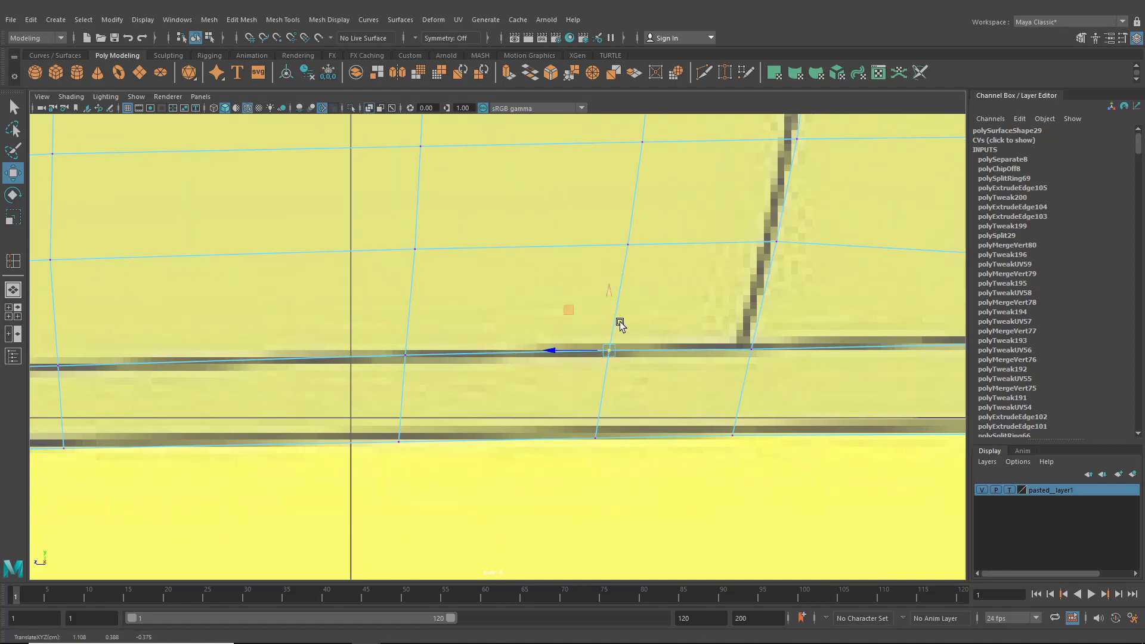
{"action": "left_click", "coordinate": [752, 328]}
{"action": "left_click_drag", "start_coordinate": [752, 327], "coordinate": [752, 325]}
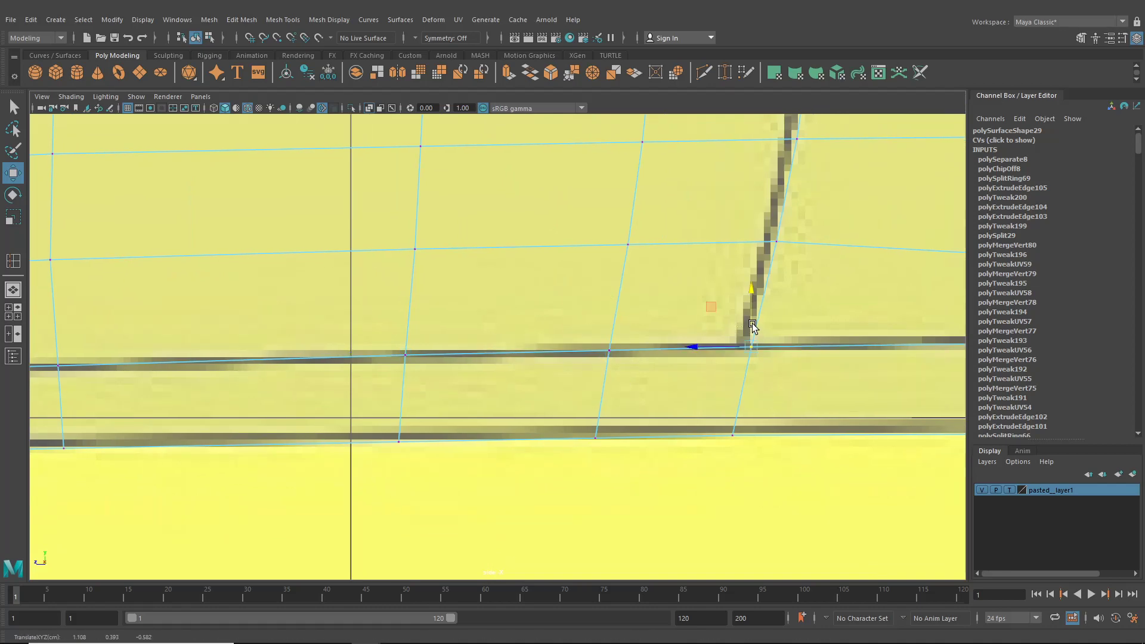
{"action": "middle_click_drag", "start_coordinate": [840, 335], "coordinate": [439, 333], "text": "alt"}
{"action": "left_click_drag", "start_coordinate": [607, 344], "coordinate": [614, 314]}
{"action": "mouse_move", "coordinate": [342, 334]}
{"action": "left_mouse_down"}
{"action": "mouse_move", "coordinate": [358, 352]}
{"action": "mouse_move", "coordinate": [350, 322]}
{"action": "left_mouse_up"}
{"action": "middle_click_drag", "start_coordinate": [337, 331], "coordinate": [509, 322], "text": "alt"}
{"action": "mouse_move", "coordinate": [368, 328]}
{"action": "left_mouse_down"}
{"action": "mouse_move", "coordinate": [412, 351]}
{"action": "mouse_move", "coordinate": [380, 317]}
{"action": "left_mouse_up"}
{"action": "middle_click_drag", "start_coordinate": [661, 361], "coordinate": [369, 371], "text": "alt"}
{"action": "scroll", "coordinate": [586, 351], "scroll_direction": "up", "scroll_amount": 2}
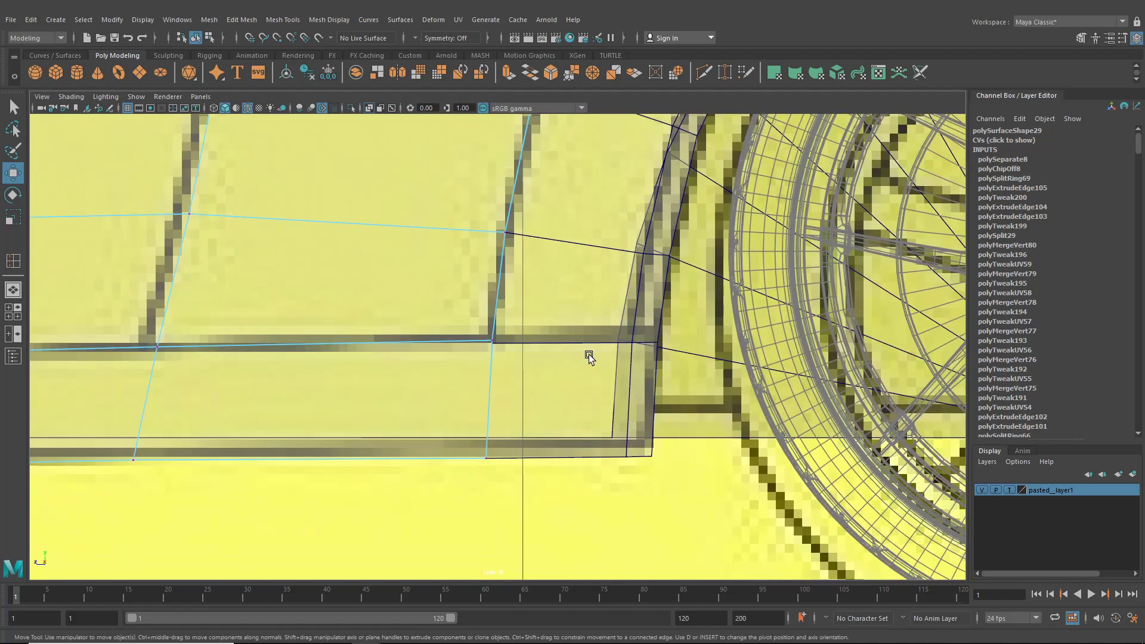
- Shift the rear wheel arch piece's lower row of vertices vertically onto the upper sill line
{"action": "left_click", "coordinate": [585, 352]}
{"action": "right_click_drag", "start_coordinate": [586, 352], "coordinate": [511, 302]}
{"action": "left_click_drag", "start_coordinate": [474, 311], "coordinate": [705, 396]}
{"action": "scroll", "coordinate": [596, 325], "scroll_direction": "up", "scroll_amount": 1}
{"action": "mouse_move", "coordinate": [588, 297]}
{"action": "left_mouse_down"}
{"action": "mouse_move", "coordinate": [591, 287]}
{"action": "mouse_move", "coordinate": [588, 299]}
{"action": "left_mouse_up"}
{"action": "middle_click_drag", "start_coordinate": [579, 347], "coordinate": [662, 352], "text": "alt"}
{"action": "scroll", "coordinate": [662, 352], "scroll_direction": "up", "scroll_amount": 5}
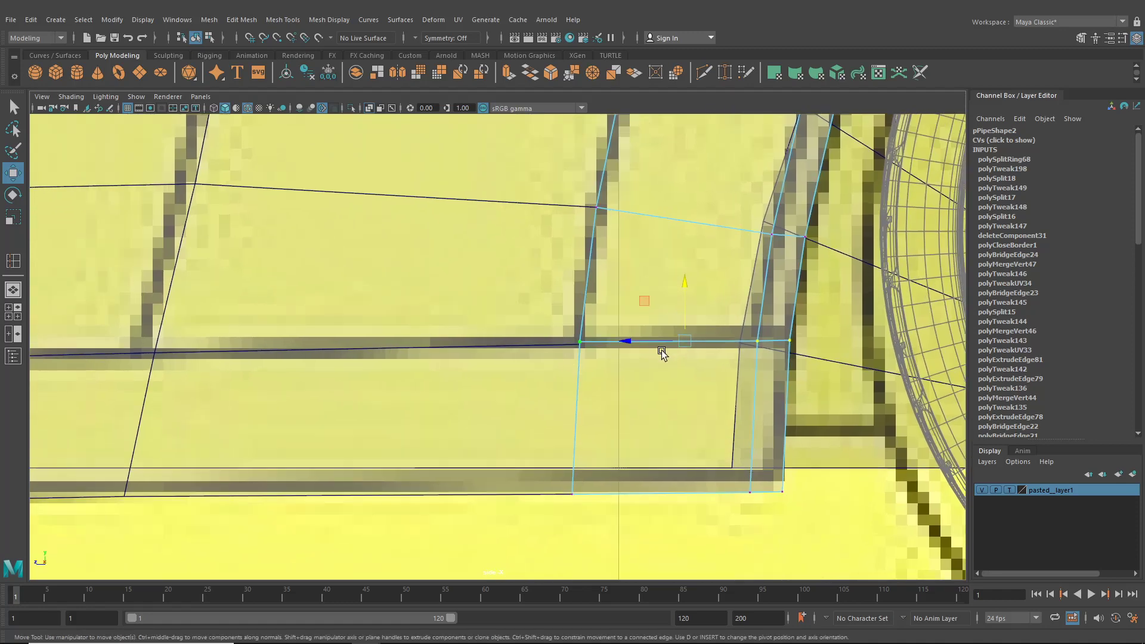
- Snap the arch piece's front sill vertex to the adjoining body vertex and return to the perspective view
{"action": "left_click", "coordinate": [623, 339]}
{"action": "key", "text": "v"}
{"action": "left_click_drag", "start_coordinate": [623, 345], "coordinate": [621, 350]}
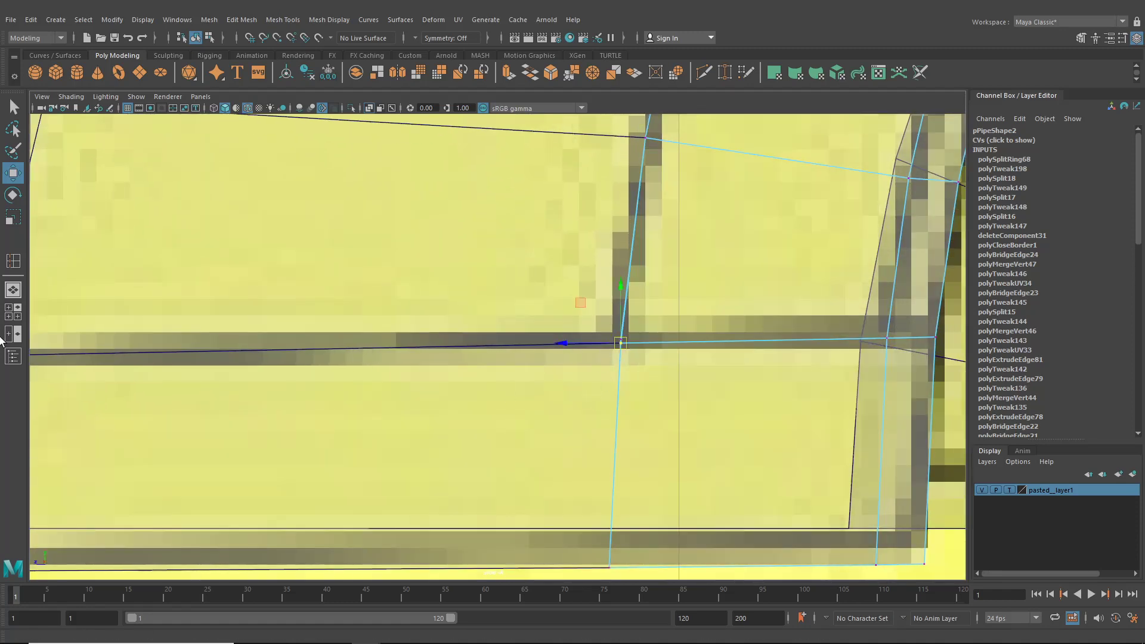
{"action": "left_click", "coordinate": [13, 290]}
{"action": "left_click_drag", "start_coordinate": [480, 357], "coordinate": [578, 380], "text": "alt"}
{"action": "middle_click_drag", "start_coordinate": [578, 379], "coordinate": [470, 337], "text": "alt"}
{"action": "scroll", "coordinate": [470, 337], "scroll_direction": "up", "scroll_amount": 5}
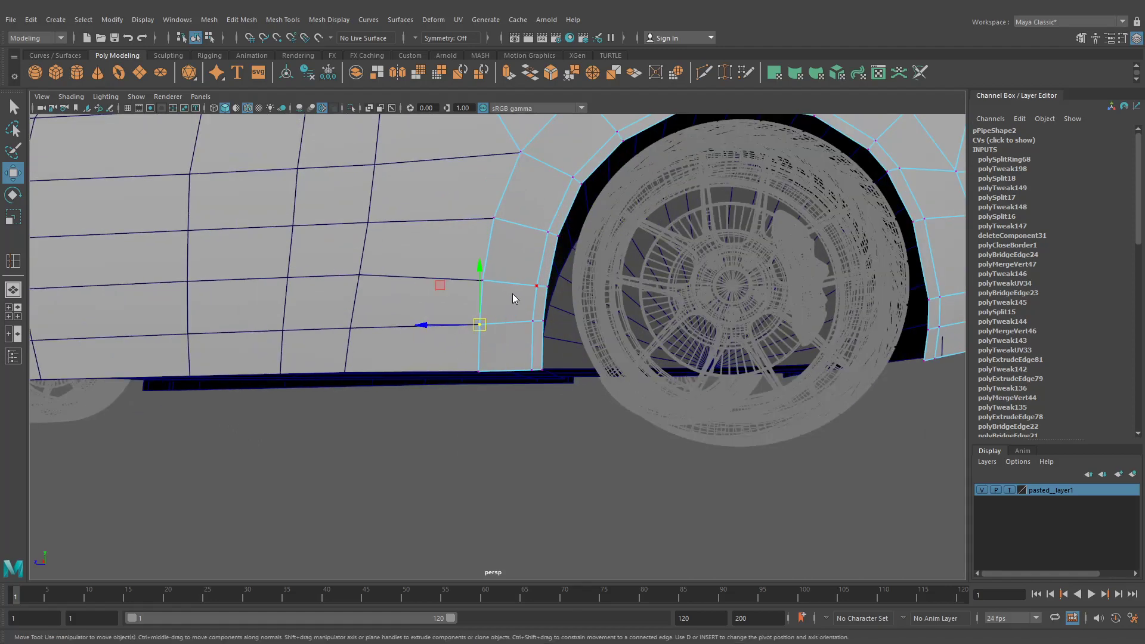
- Duplicate the bottom faces of the rear wheel arch piece as a separate mesh and return to object selection
{"action": "right_click_drag", "start_coordinate": [514, 299], "coordinate": [520, 339]}
{"action": "left_click_drag", "start_coordinate": [565, 407], "coordinate": [399, 331]}
{"action": "left_click_drag", "start_coordinate": [467, 383], "coordinate": [415, 381], "text": "alt"}
{"action": "left_click", "coordinate": [225, 20]}
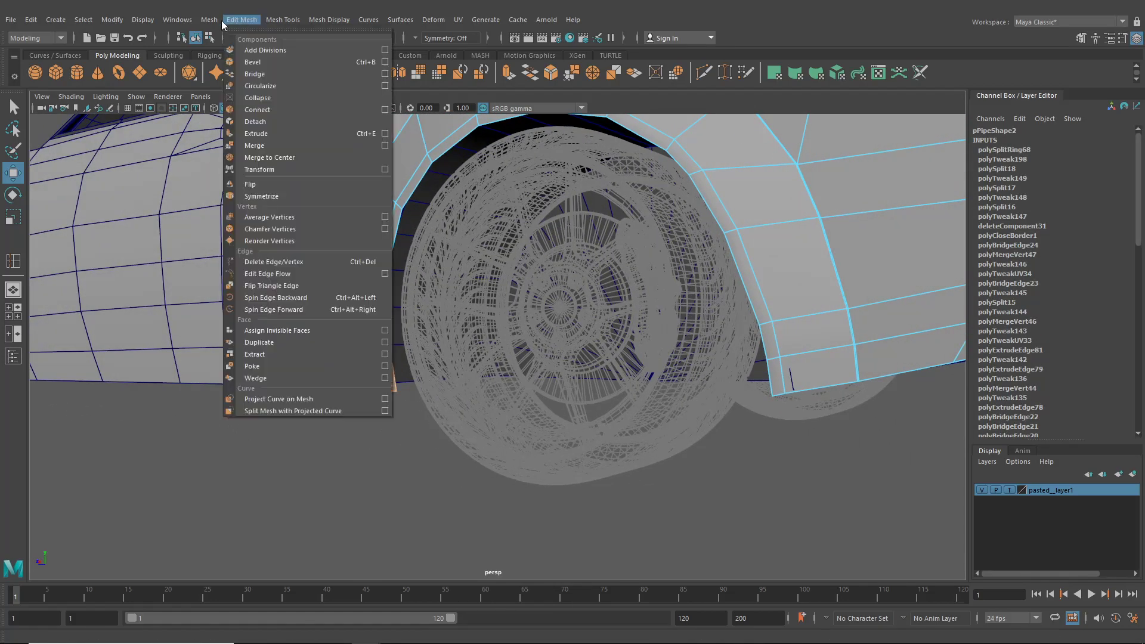
{"action": "left_click", "coordinate": [259, 342]}
{"action": "left_click", "coordinate": [197, 38]}
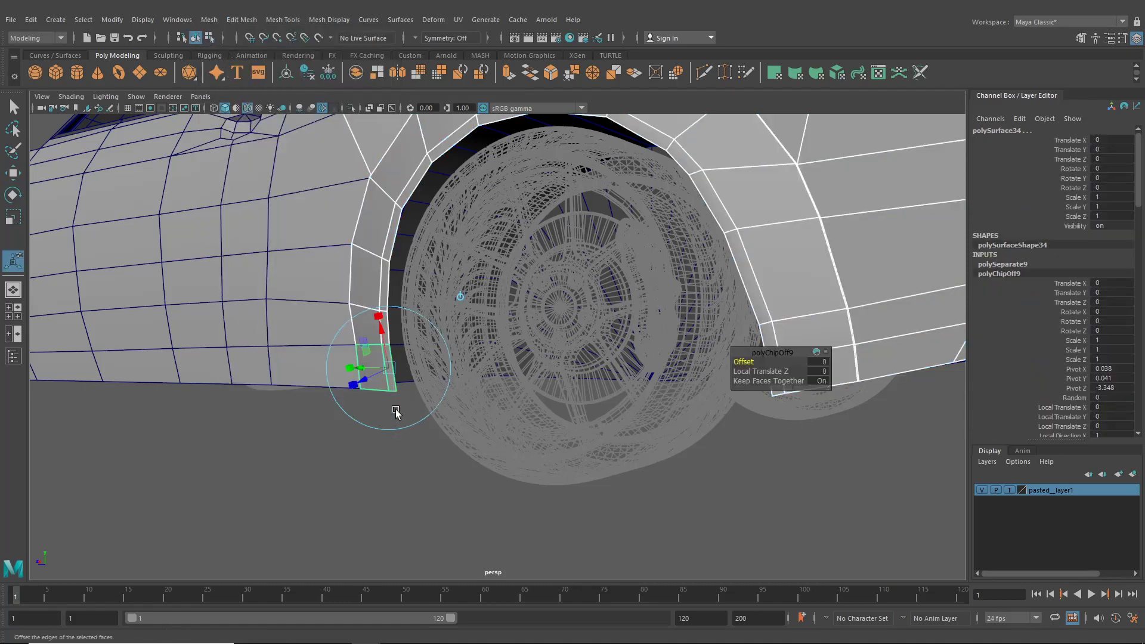
- Select a bottom face of the body side behind the front wheel, and reselect the duplicated arch piece in object mode
{"action": "left_click", "coordinate": [276, 377]}
{"action": "right_click_drag", "start_coordinate": [236, 323], "coordinate": [238, 326]}
{"action": "left_click_drag", "start_coordinate": [238, 326], "coordinate": [434, 317], "text": "alt"}
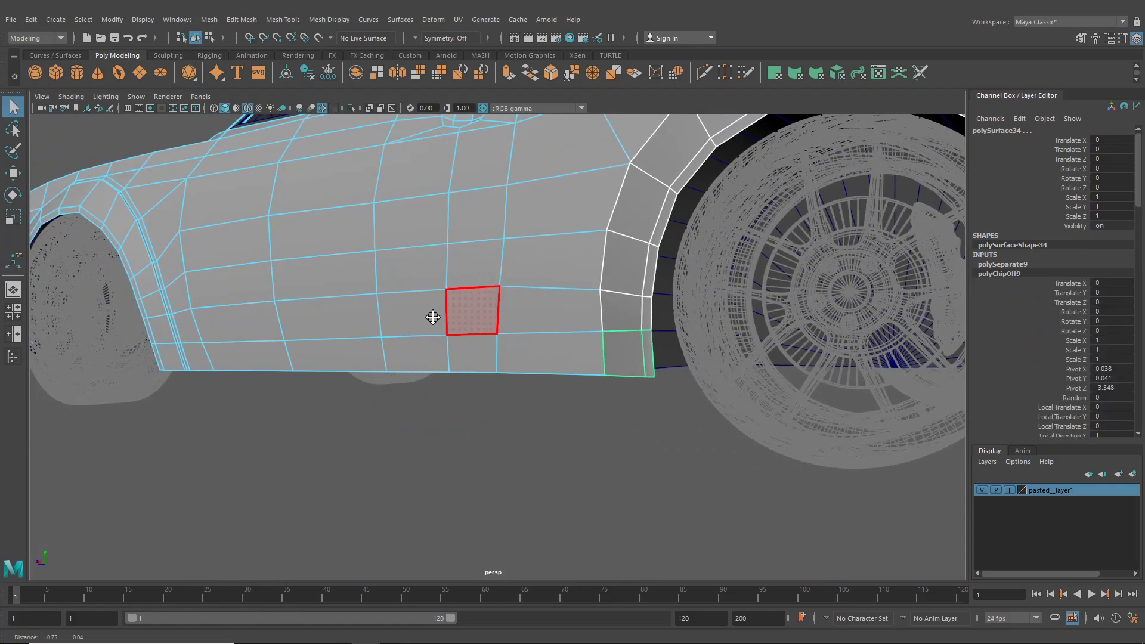
{"action": "left_click", "coordinate": [189, 365]}
{"action": "left_click_drag", "start_coordinate": [492, 425], "coordinate": [625, 361], "text": "alt"}
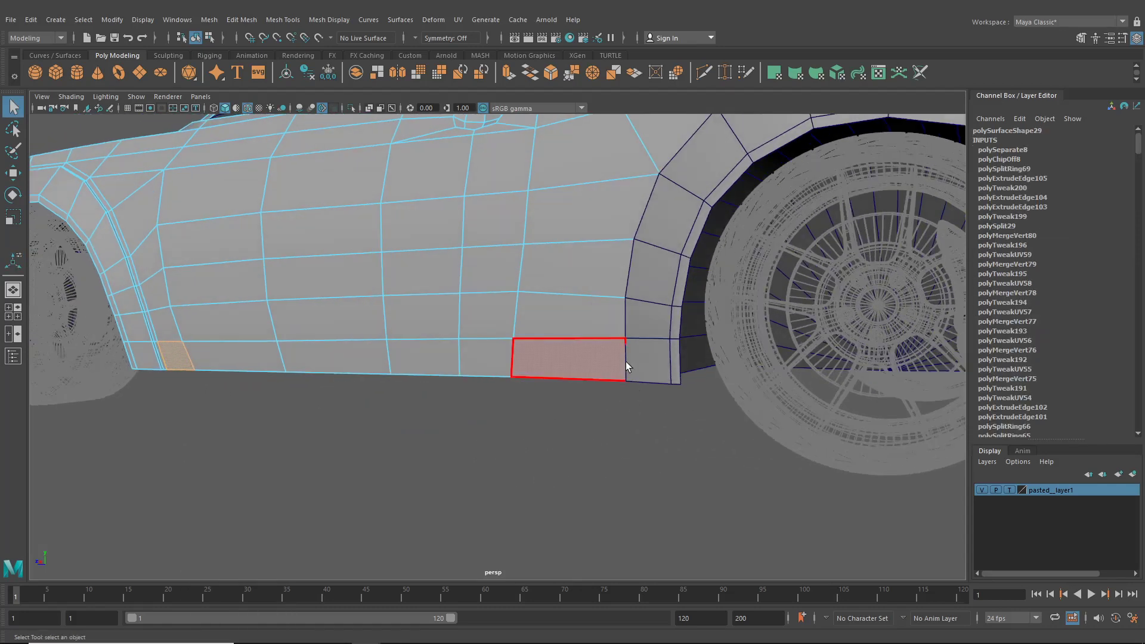
{"action": "left_click", "coordinate": [195, 38]}
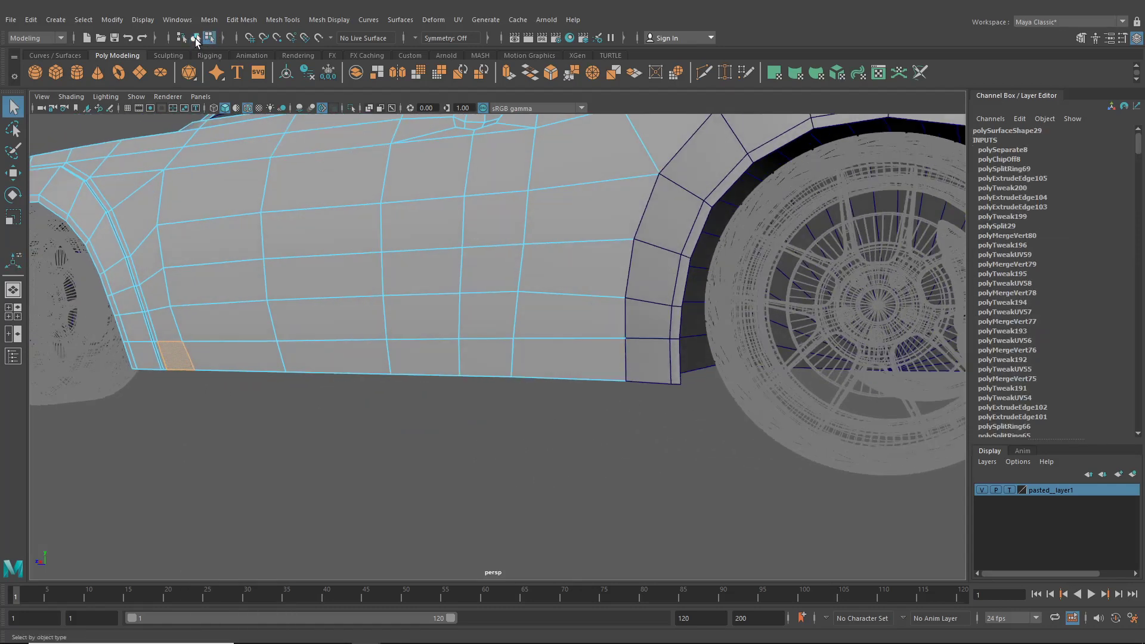
{"action": "left_click", "coordinate": [650, 365]}
{"action": "scroll", "coordinate": [545, 351], "scroll_direction": "up", "scroll_amount": 5}
{"action": "scroll", "coordinate": [549, 344], "scroll_direction": "up", "scroll_amount": 3}
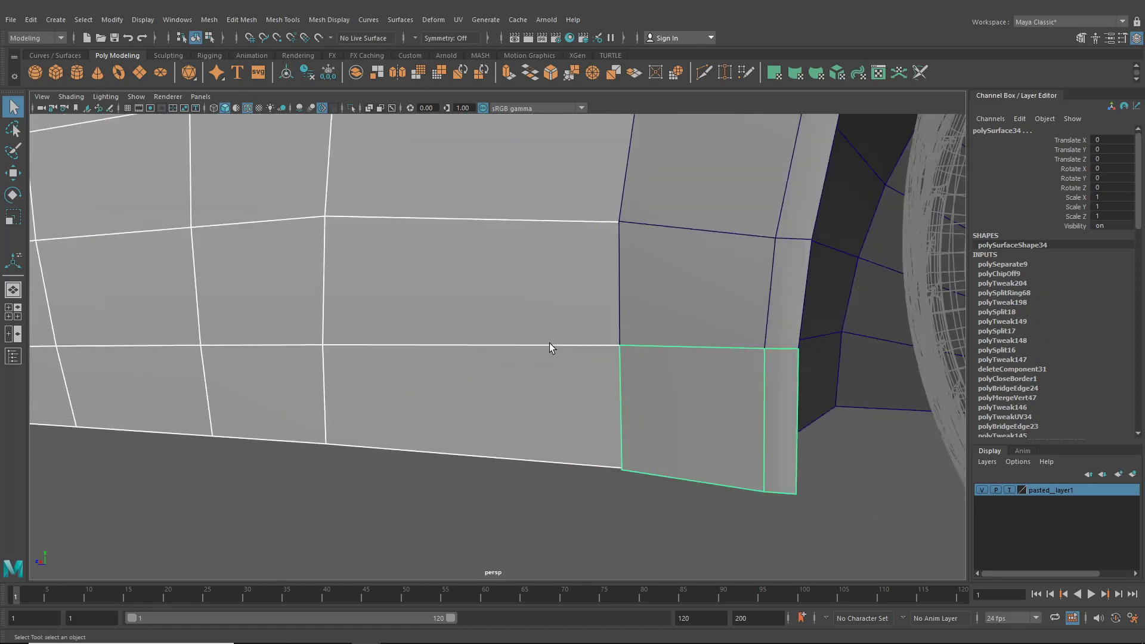
{"action": "scroll", "coordinate": [591, 313], "scroll_direction": "down", "scroll_amount": 2}
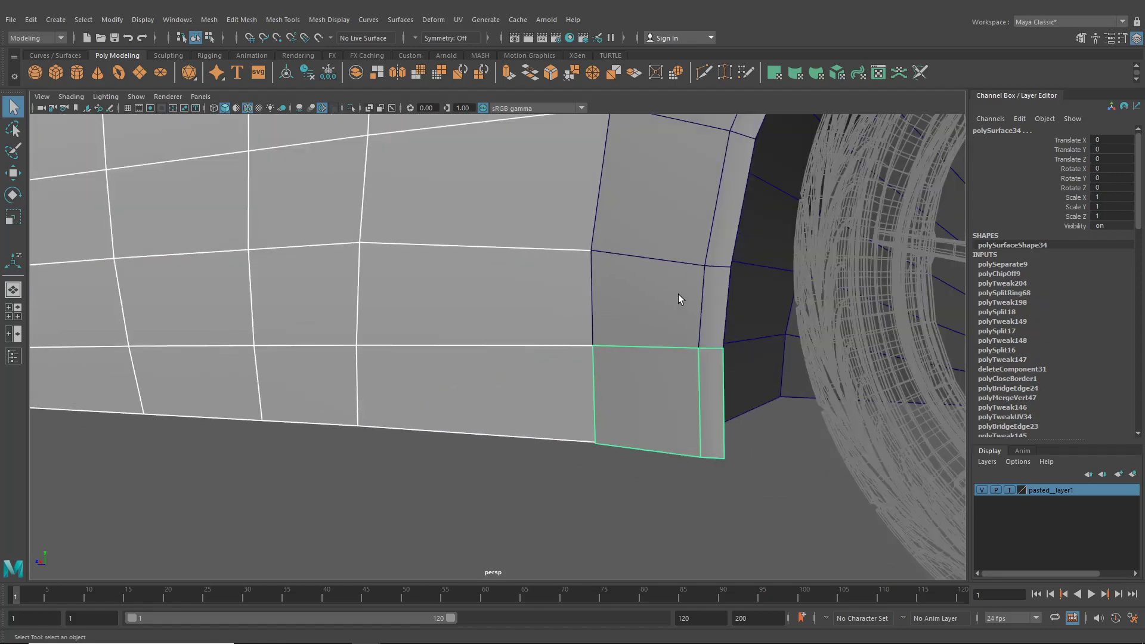
- Undo the duplication of the rear wheel arch piece's bottom faces
{"action": "left_click", "coordinate": [662, 290]}
{"action": "right_click", "coordinate": [647, 284]}
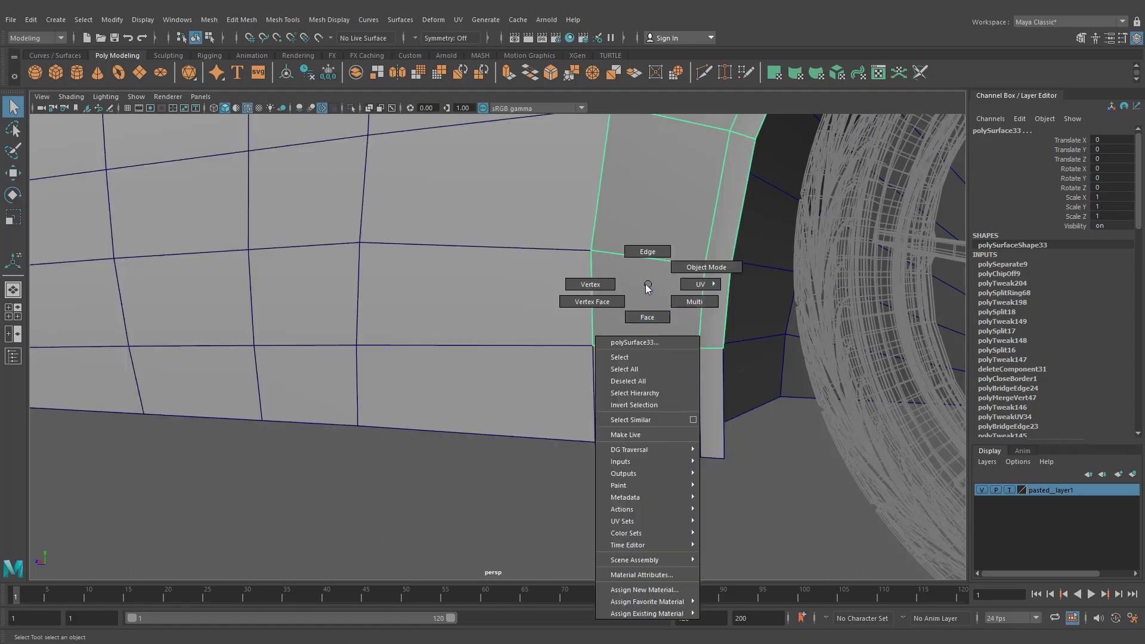
{"action": "key", "text": "ctrl+z"}
{"action": "left_click", "coordinate": [646, 292], "text": "shift"}
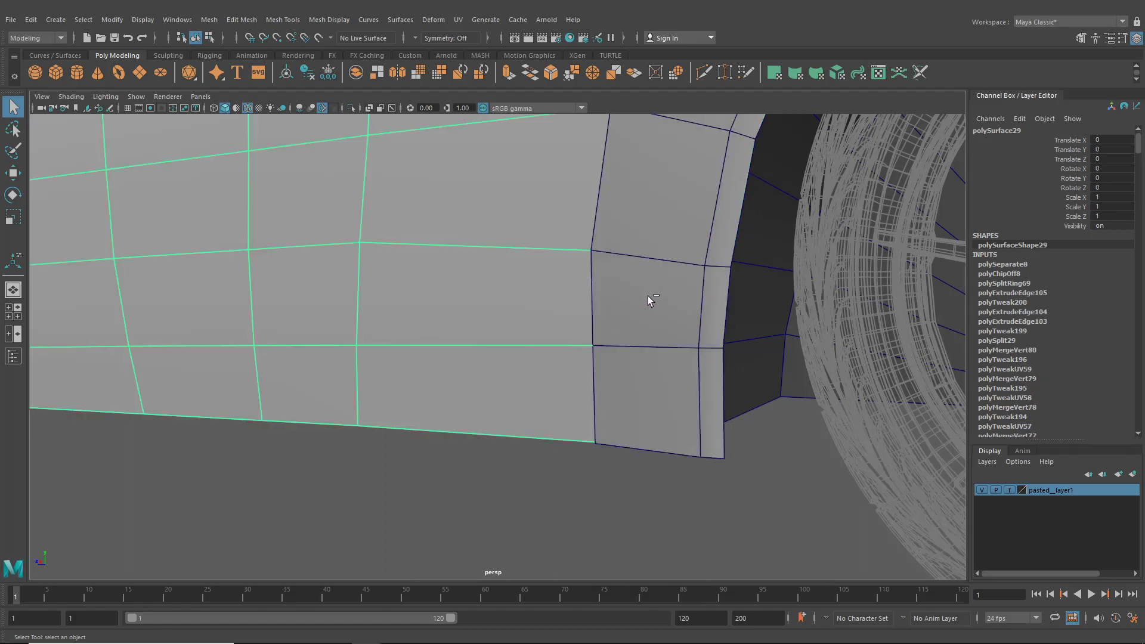
{"action": "key", "text": "ctrl+z"}
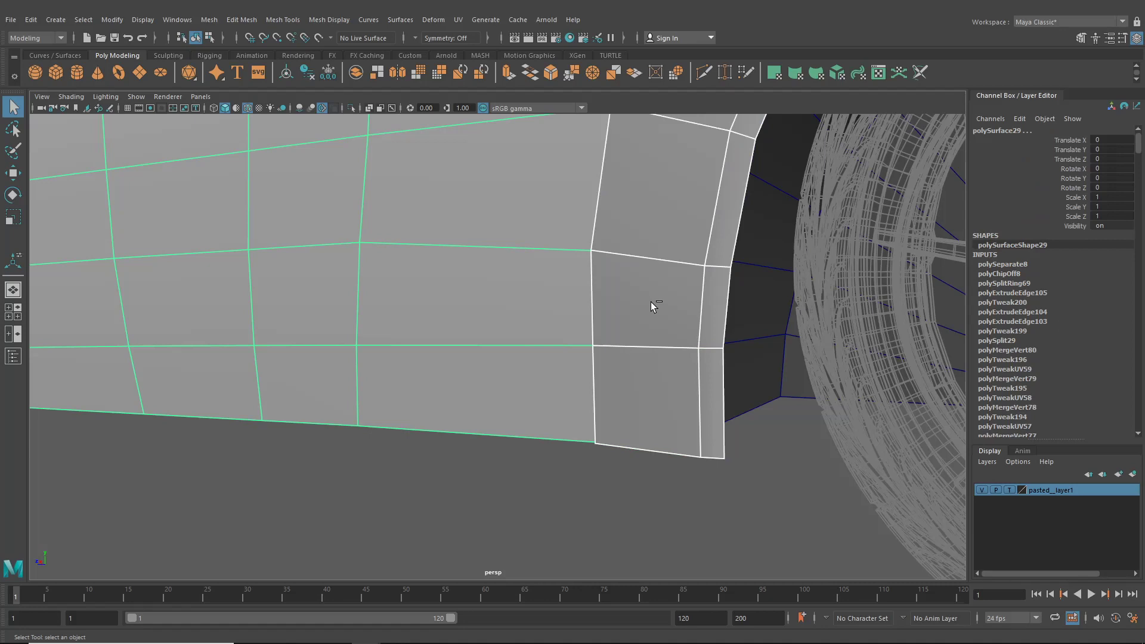
{"action": "left_click", "coordinate": [651, 304]}
{"action": "key", "text": "ctrl+z"}
{"action": "key", "text": "ctrl+z"}
{"action": "key", "text": "ctrl+z"}
{"action": "key", "text": "ctrl+z"}
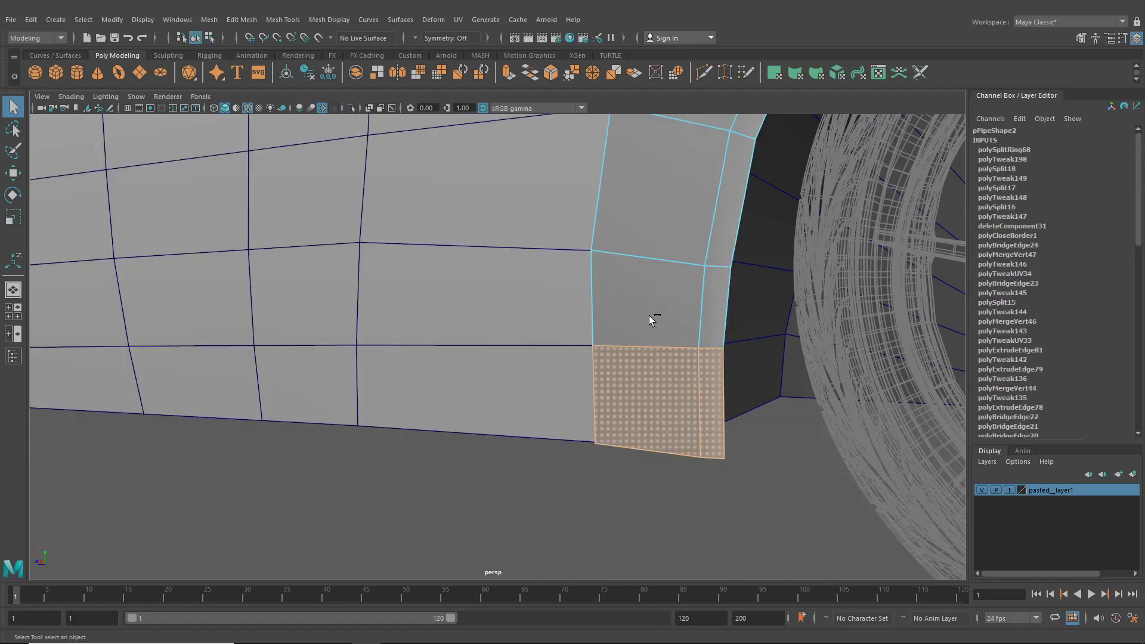
{"action": "key", "text": "ctrl+z"}
- Extract the four bottom faces of the rear wheel arch piece as a separate mesh
{"action": "left_click", "coordinate": [649, 317]}
{"action": "right_click_drag", "start_coordinate": [635, 299], "coordinate": [641, 331]}
{"action": "left_click_drag", "start_coordinate": [592, 314], "coordinate": [832, 481]}
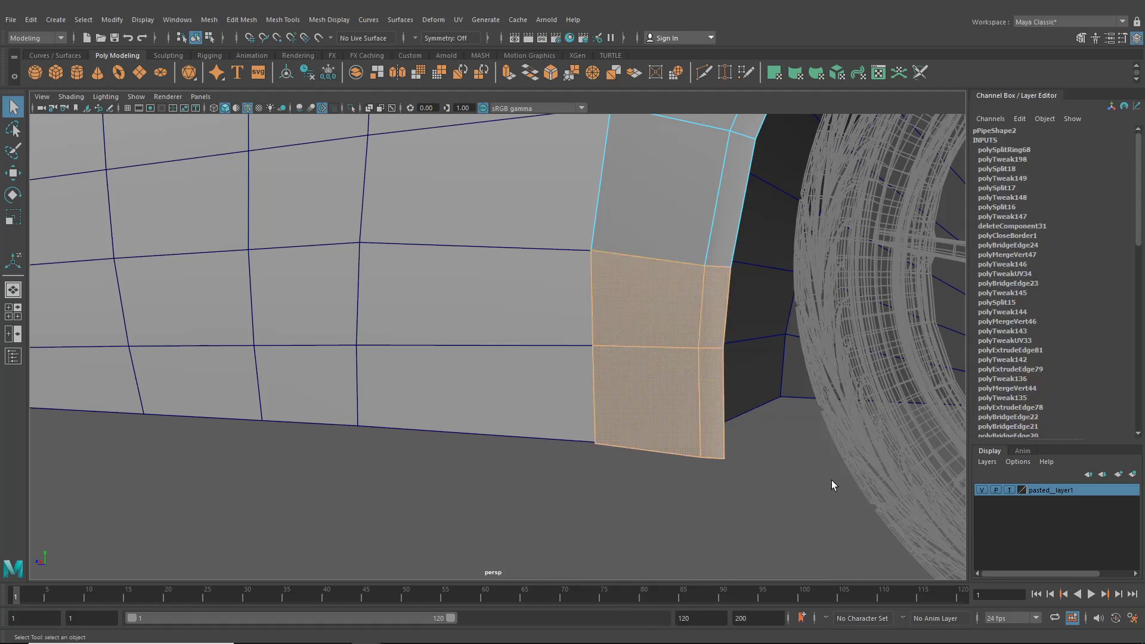
{"action": "left_click", "coordinate": [243, 20]}
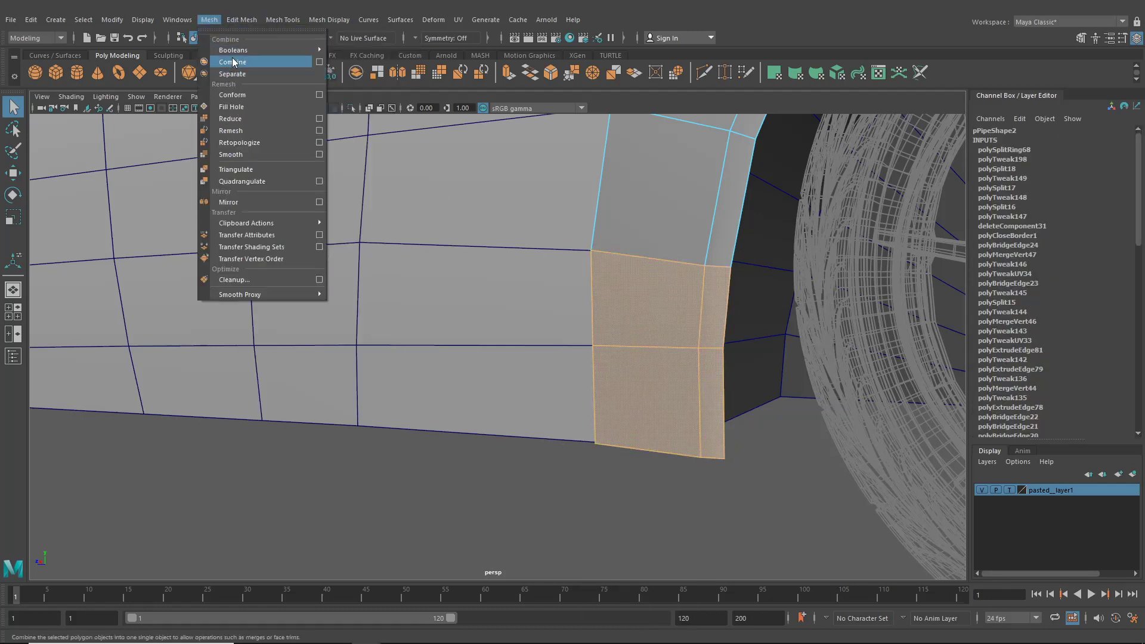
{"action": "left_click", "coordinate": [269, 357]}
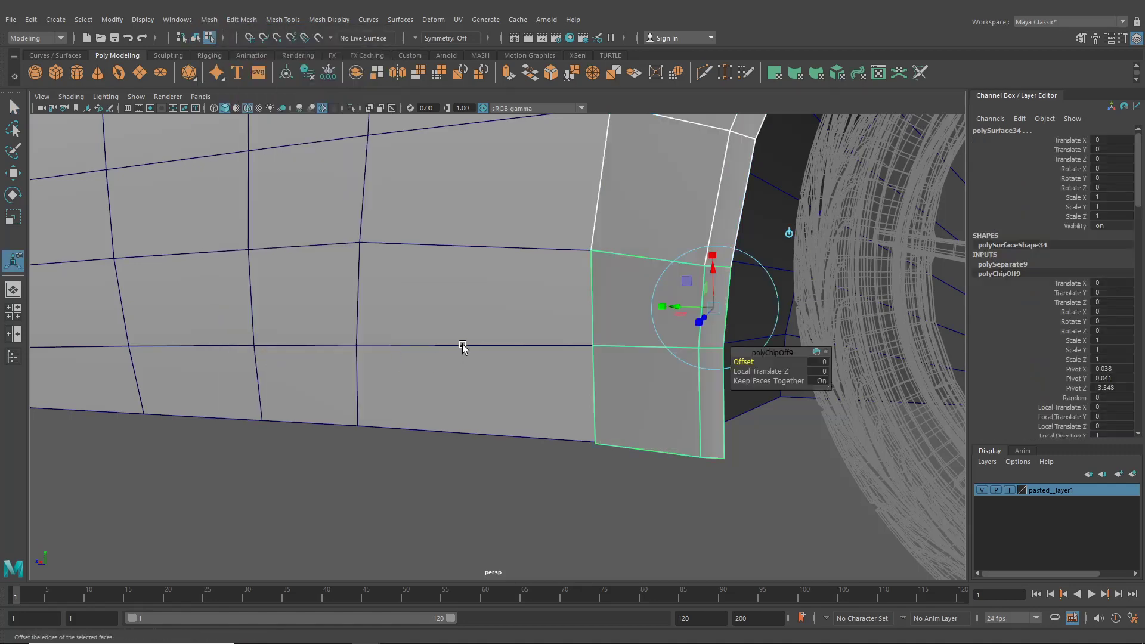
- Combine the extracted arch faces with the body side mesh
{"action": "left_click", "coordinate": [460, 302], "text": "shift"}
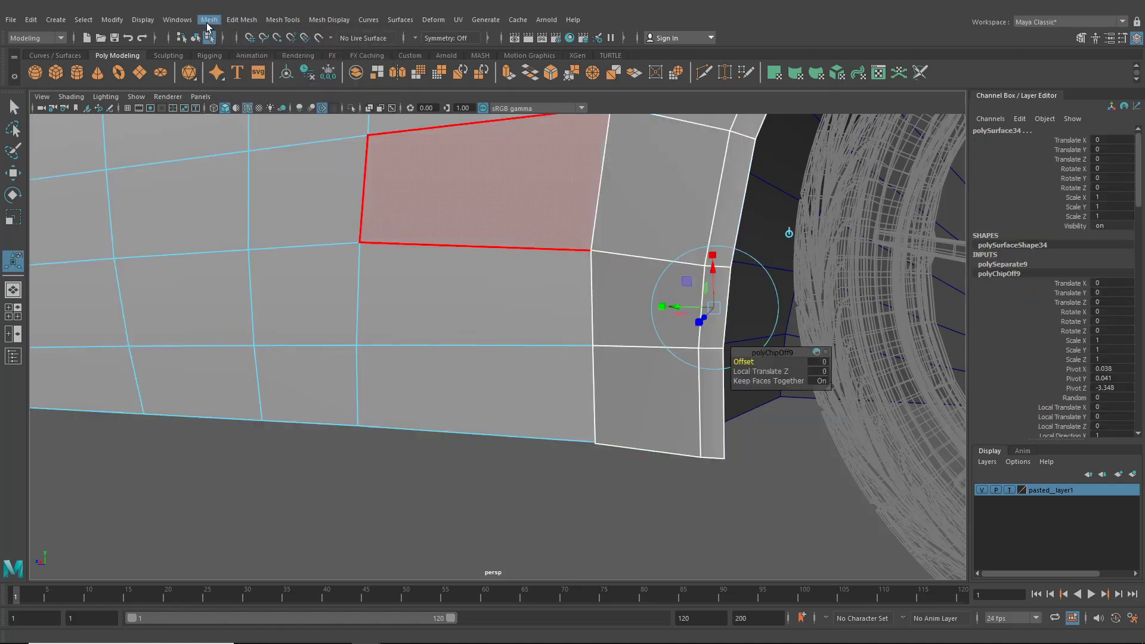
{"action": "left_click", "coordinate": [196, 38]}
{"action": "left_click", "coordinate": [607, 327]}
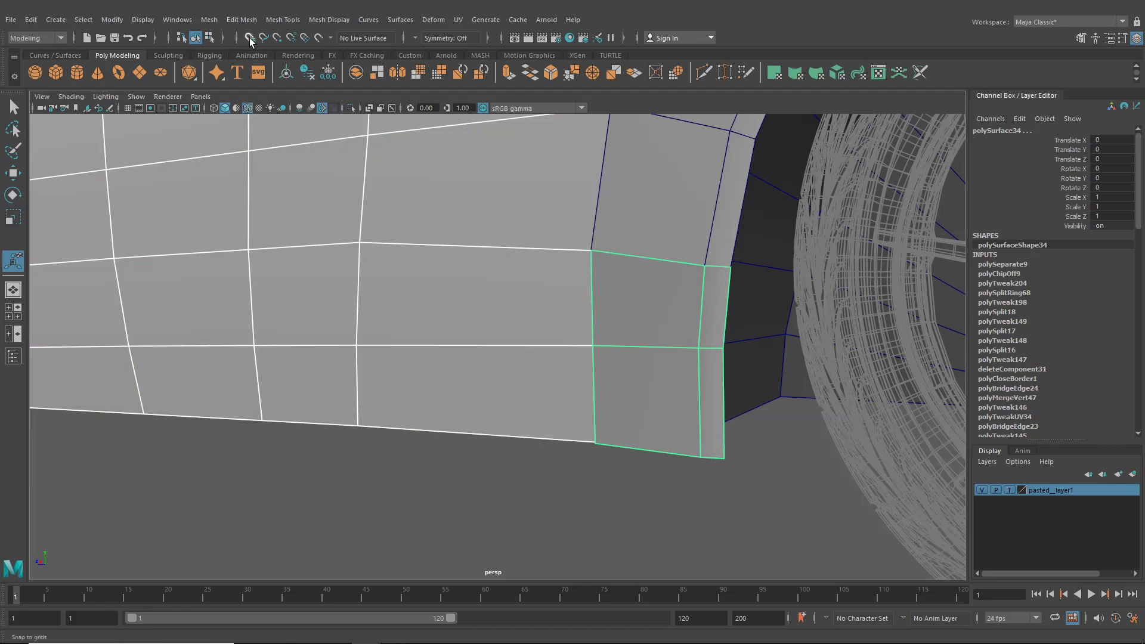
{"action": "left_click", "coordinate": [241, 20]}
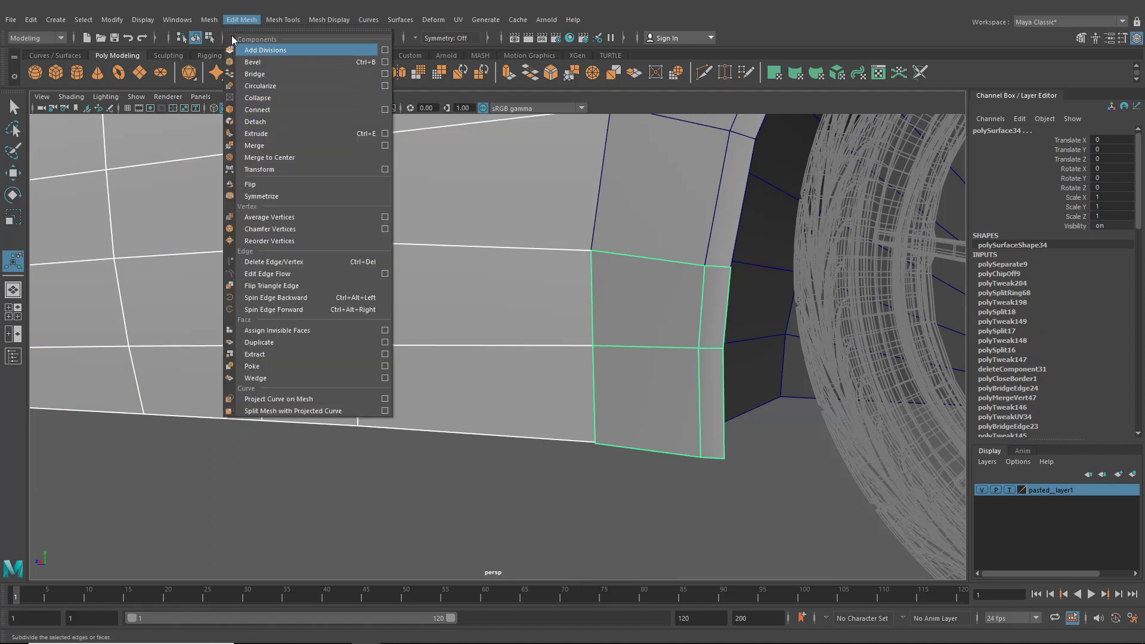
{"action": "mouse_move", "coordinate": [213, 21]}
{"action": "left_click", "coordinate": [230, 62]}
- Merge the upper and middle seam vertices between the body side and the attached arch faces with a 0.01 distance threshold
{"action": "right_click_drag", "start_coordinate": [648, 252], "coordinate": [570, 228]}
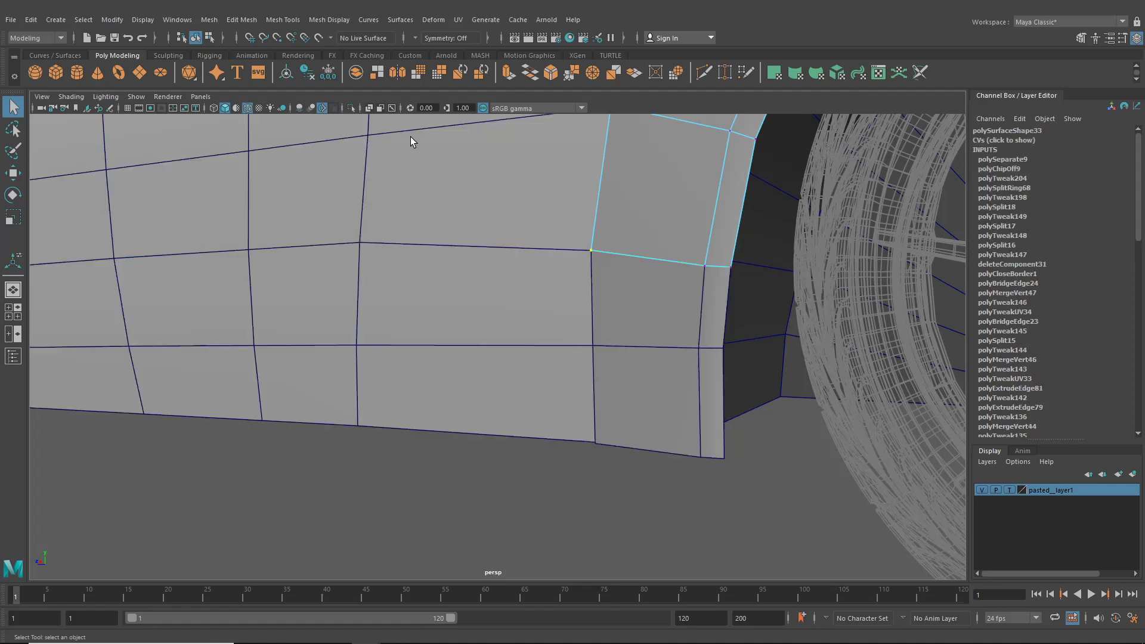
{"action": "left_click", "coordinate": [195, 38]}
{"action": "right_click_drag", "start_coordinate": [480, 232], "coordinate": [447, 231]}
{"action": "left_click_drag", "start_coordinate": [618, 299], "coordinate": [618, 299]}
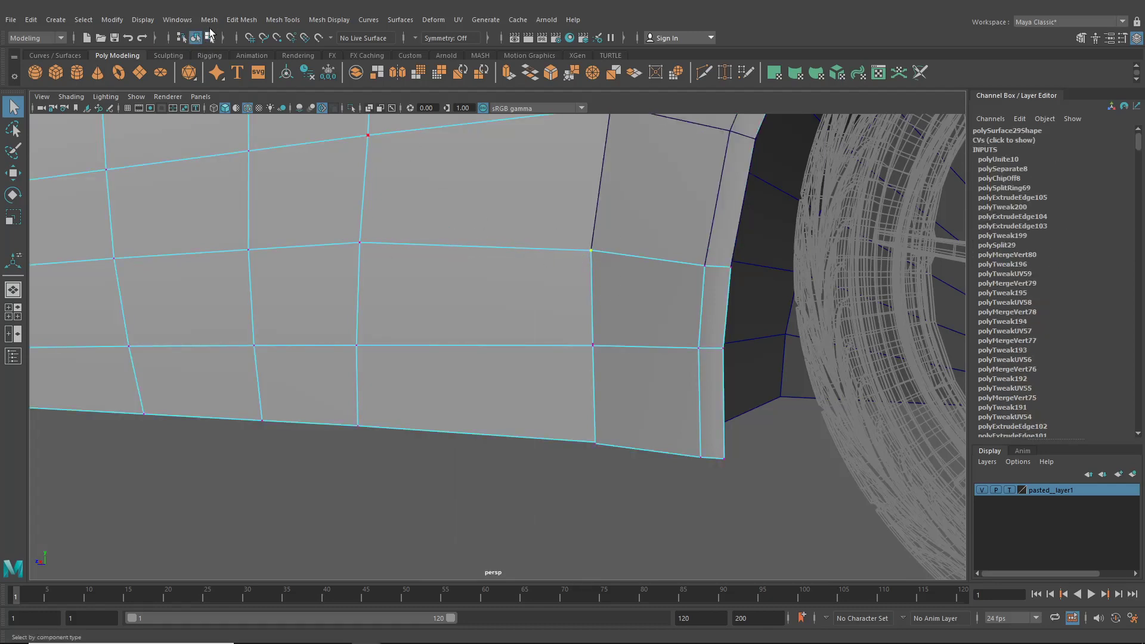
{"action": "left_click", "coordinate": [242, 19]}
{"action": "left_click", "coordinate": [266, 148]}
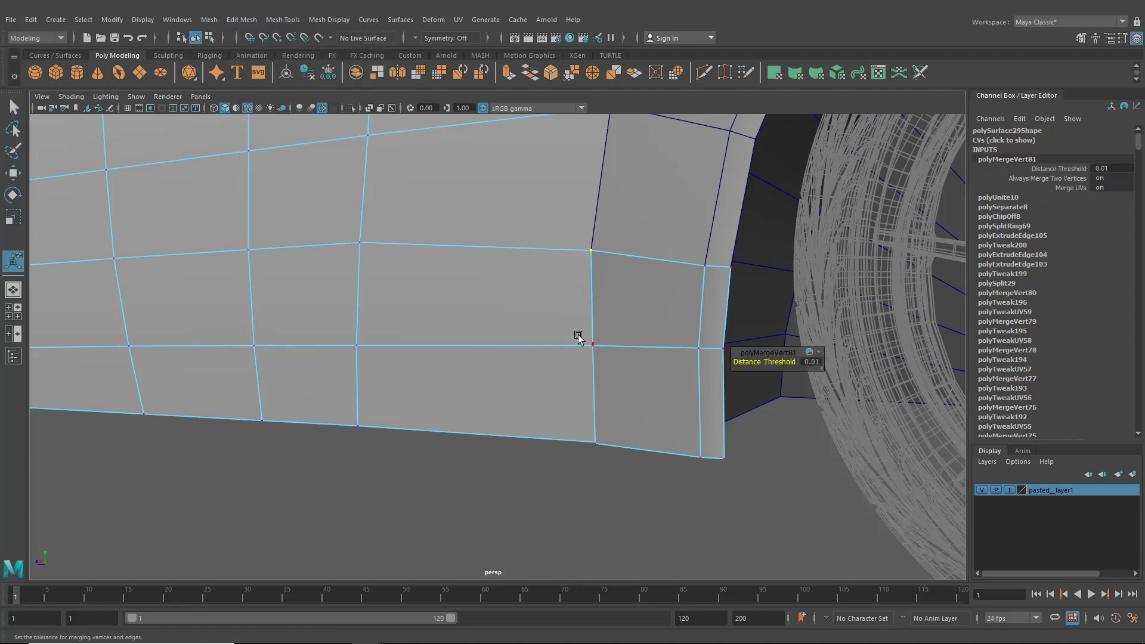
{"action": "key", "text": "g"}
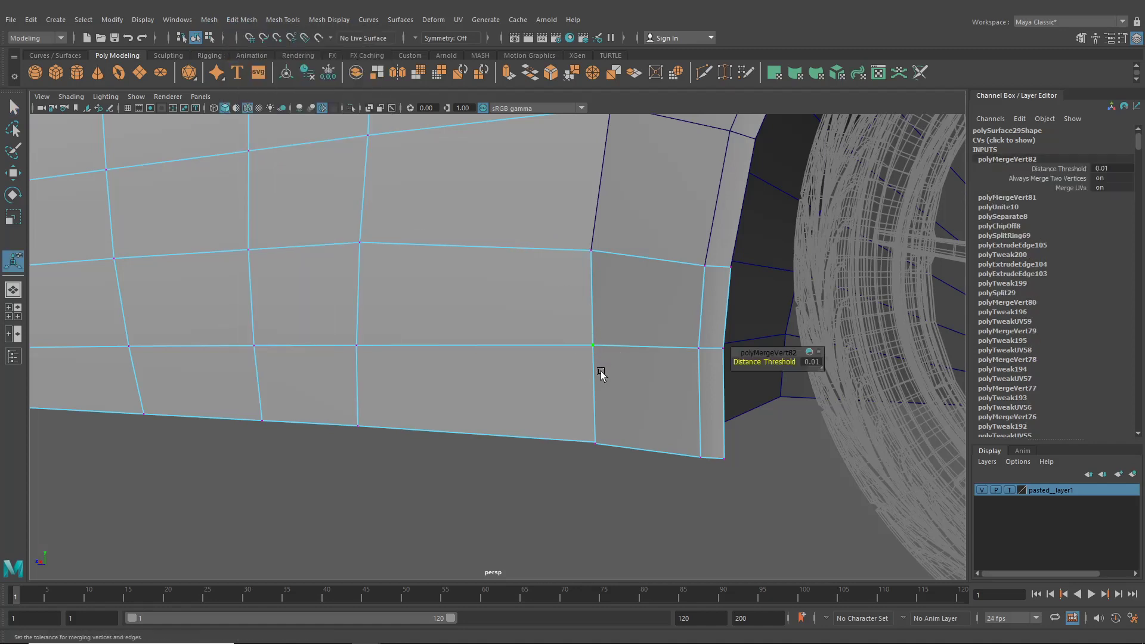
- Undo the seam vertex merges and return the combined body side to object selection
{"action": "key", "text": "ctrl+z"}
{"action": "mouse_move", "coordinate": [585, 396]}
{"action": "left_mouse_down", "text": "alt"}
{"action": "mouse_move", "coordinate": [696, 401]}
{"action": "mouse_move", "coordinate": [602, 381]}
{"action": "left_mouse_up", "text": "alt"}
{"action": "key", "text": "ctrl+z"}
{"action": "key", "text": "ctrl+z"}
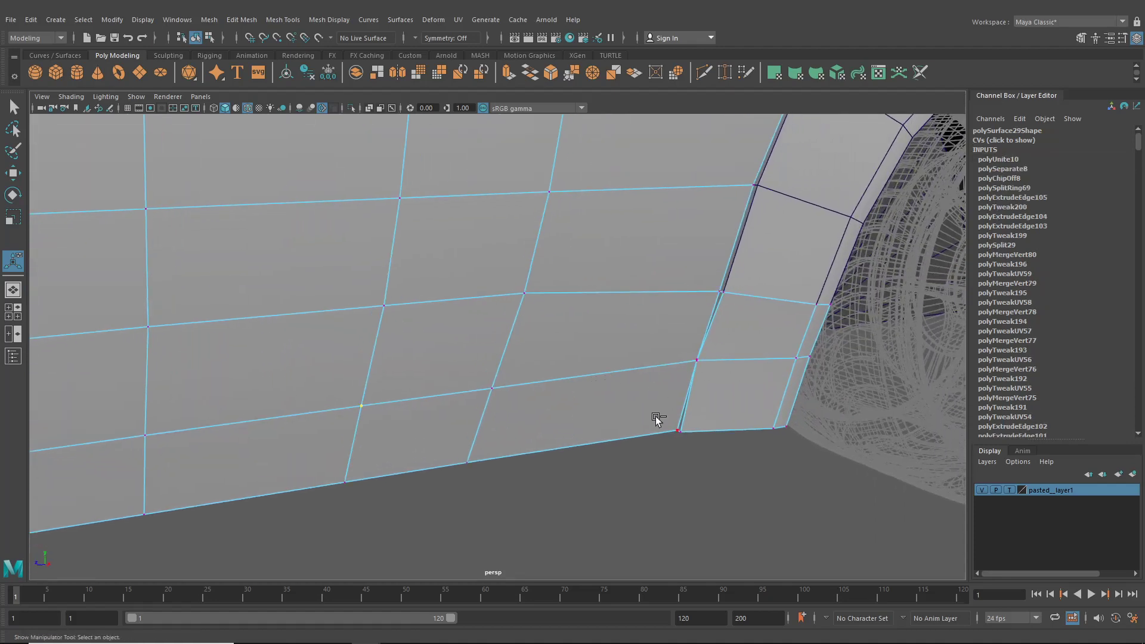
{"action": "key", "text": "F8"}
- Reposition the middle seam vertex ahead of the rear wheel, snapping it onto the adjoining vertex to close the gap
{"action": "left_click_drag", "start_coordinate": [685, 417], "coordinate": [583, 388], "text": "alt"}
{"action": "scroll", "coordinate": [603, 388], "scroll_direction": "up", "scroll_amount": 2}
{"action": "scroll", "coordinate": [616, 377], "scroll_direction": "up", "scroll_amount": 3}
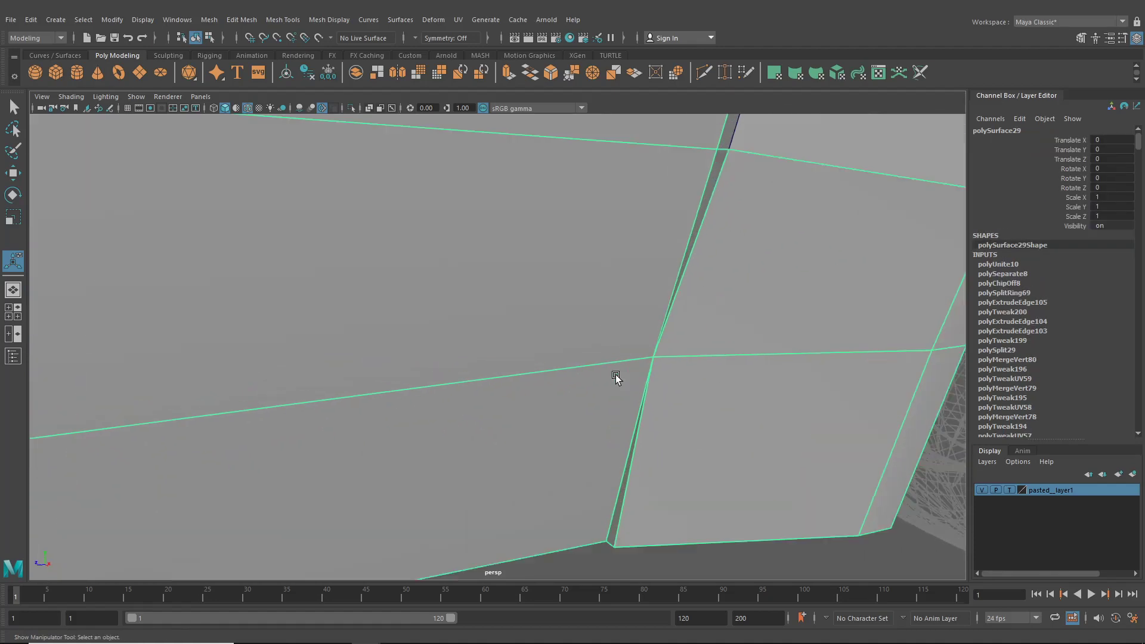
{"action": "right_click_drag", "start_coordinate": [584, 309], "coordinate": [564, 303]}
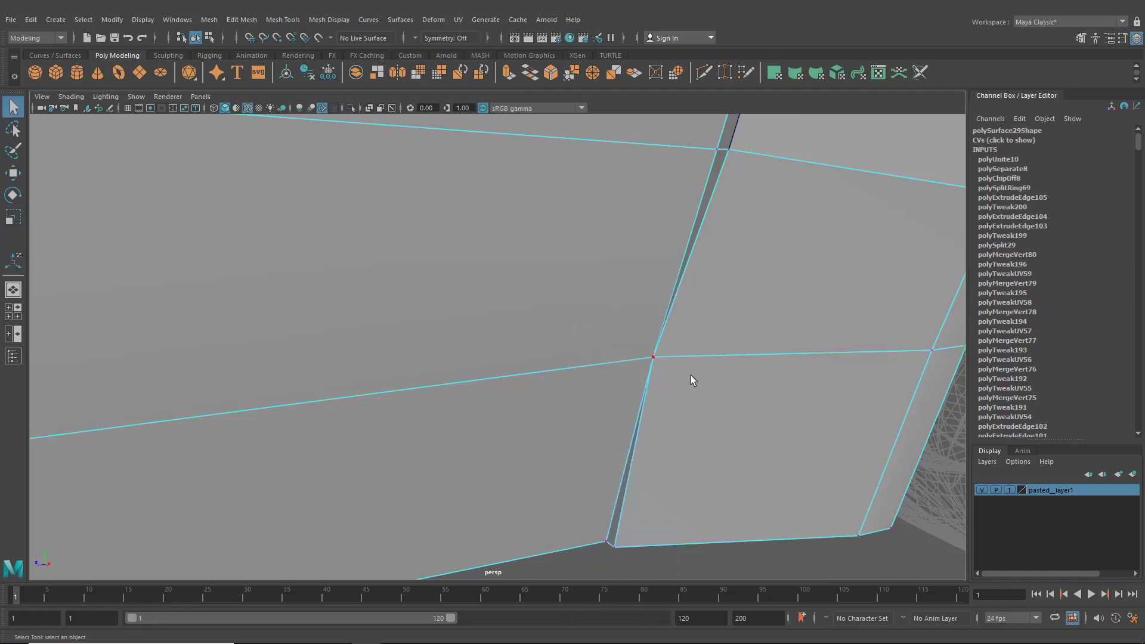
{"action": "left_click", "coordinate": [658, 363]}
{"action": "left_click", "coordinate": [14, 173]}
{"action": "left_click_drag", "start_coordinate": [671, 374], "coordinate": [628, 414]}
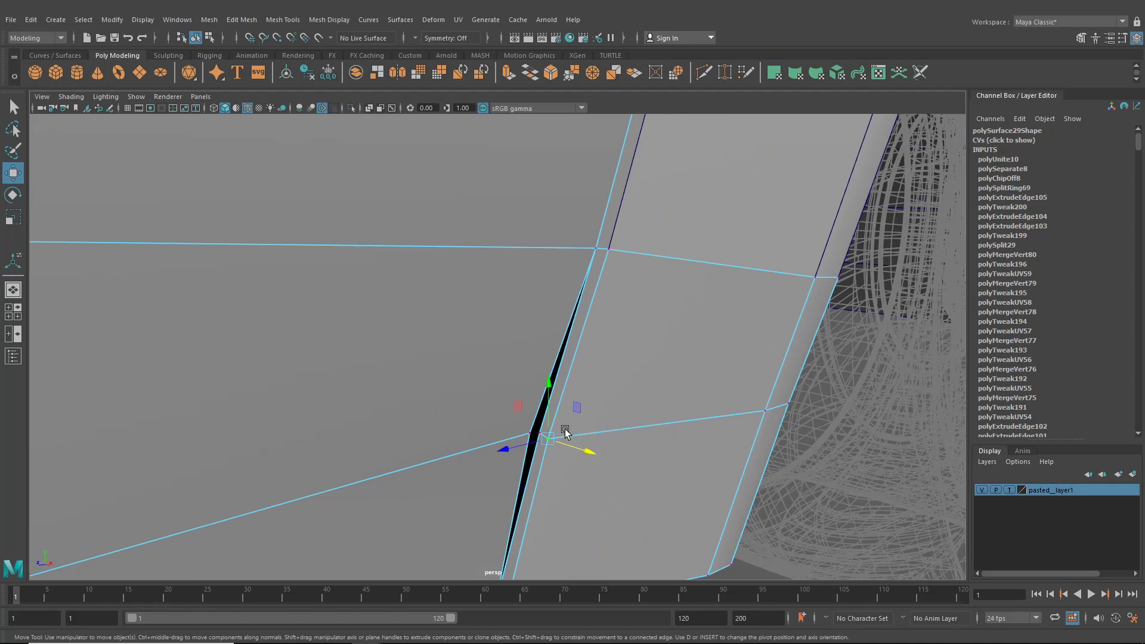
{"action": "left_click", "coordinate": [546, 438]}
{"action": "left_click_drag", "start_coordinate": [478, 404], "coordinate": [537, 434]}
{"action": "key", "text": "v"}
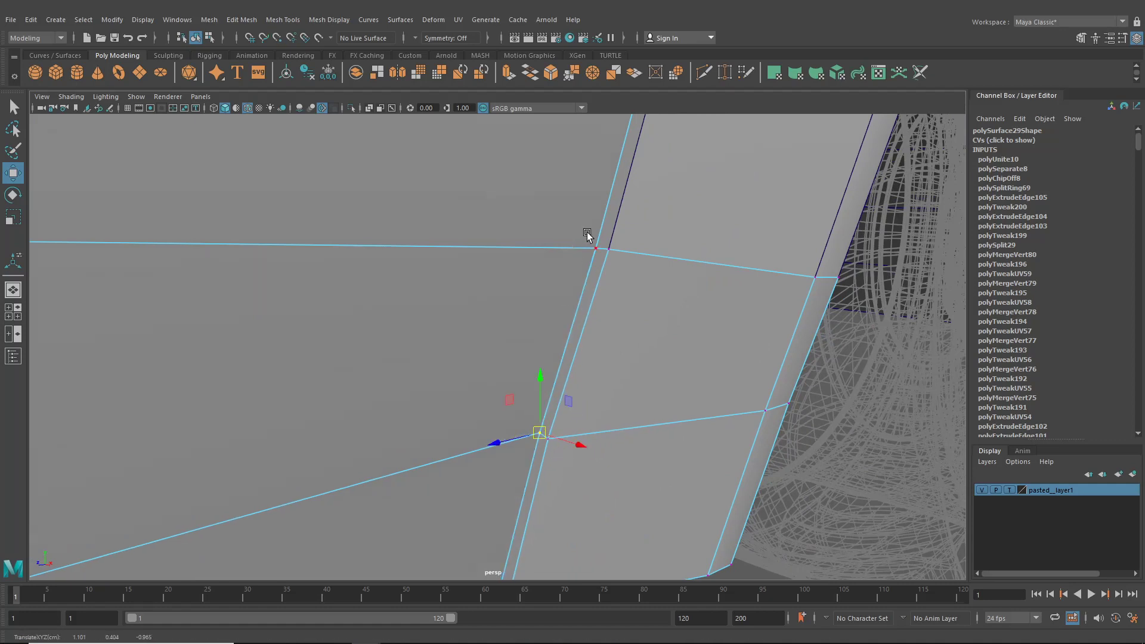
- Merge the top, middle and bottom vertex pairs along the seam ahead of the rear wheel with a 0.01 distance threshold
{"action": "left_click", "coordinate": [601, 253]}
{"action": "left_click", "coordinate": [251, 20]}
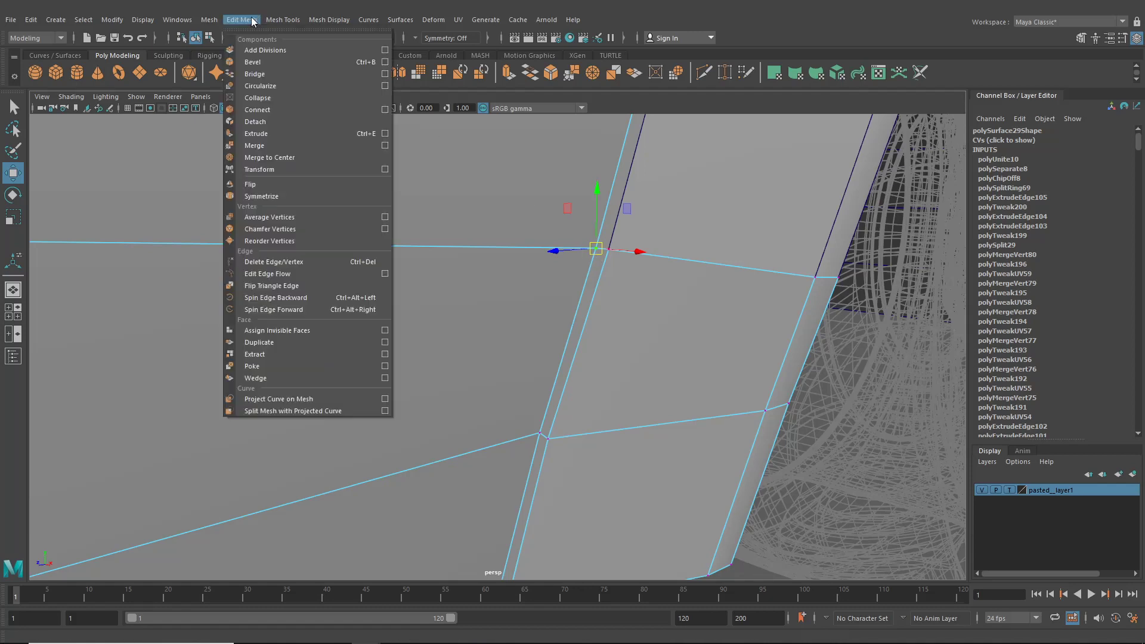
{"action": "left_click", "coordinate": [255, 145]}
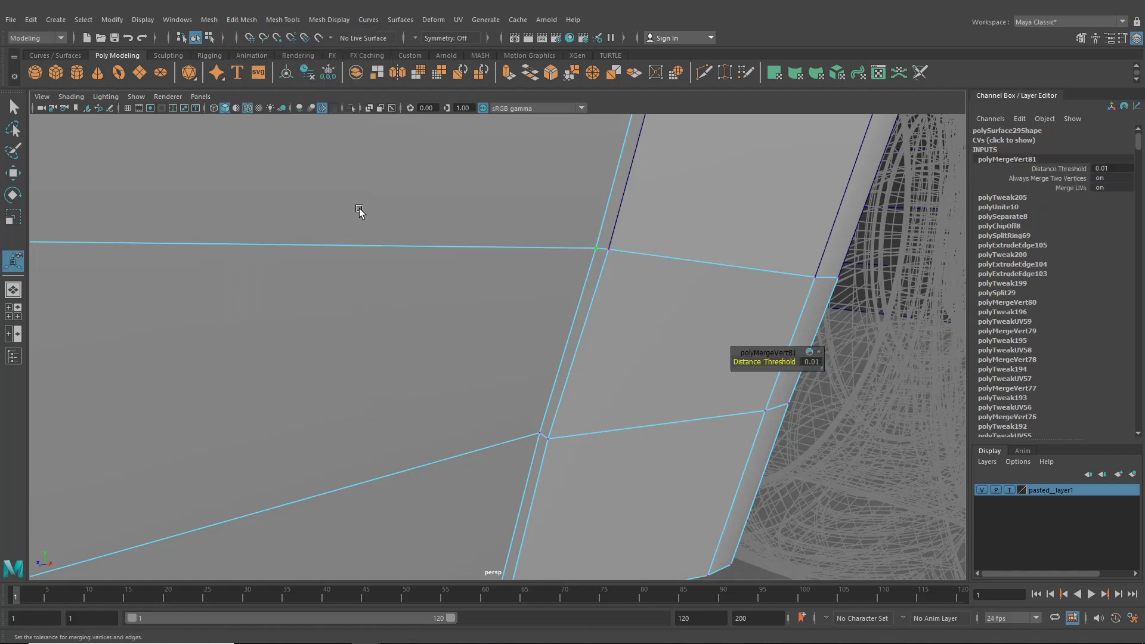
{"action": "left_click", "coordinate": [541, 442]}
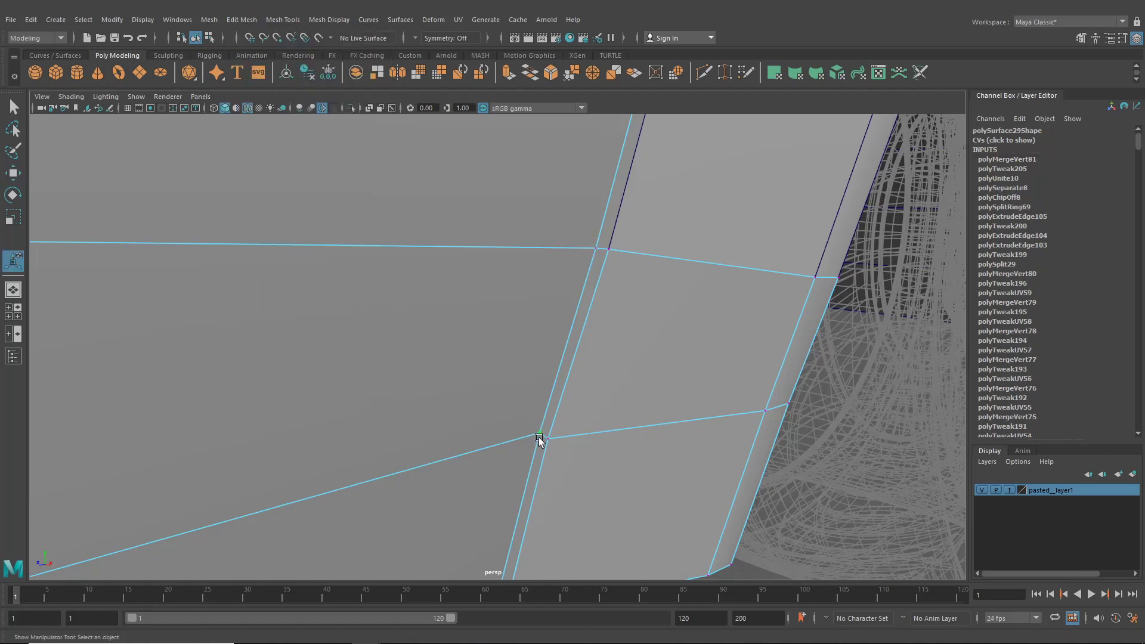
{"action": "key", "text": "g"}
{"action": "middle_click_drag", "start_coordinate": [518, 505], "coordinate": [542, 406], "text": "alt"}
{"action": "left_click", "coordinate": [564, 306]}
{"action": "key", "text": "g"}
{"action": "scroll", "coordinate": [560, 332], "scroll_direction": "down", "scroll_amount": 3}
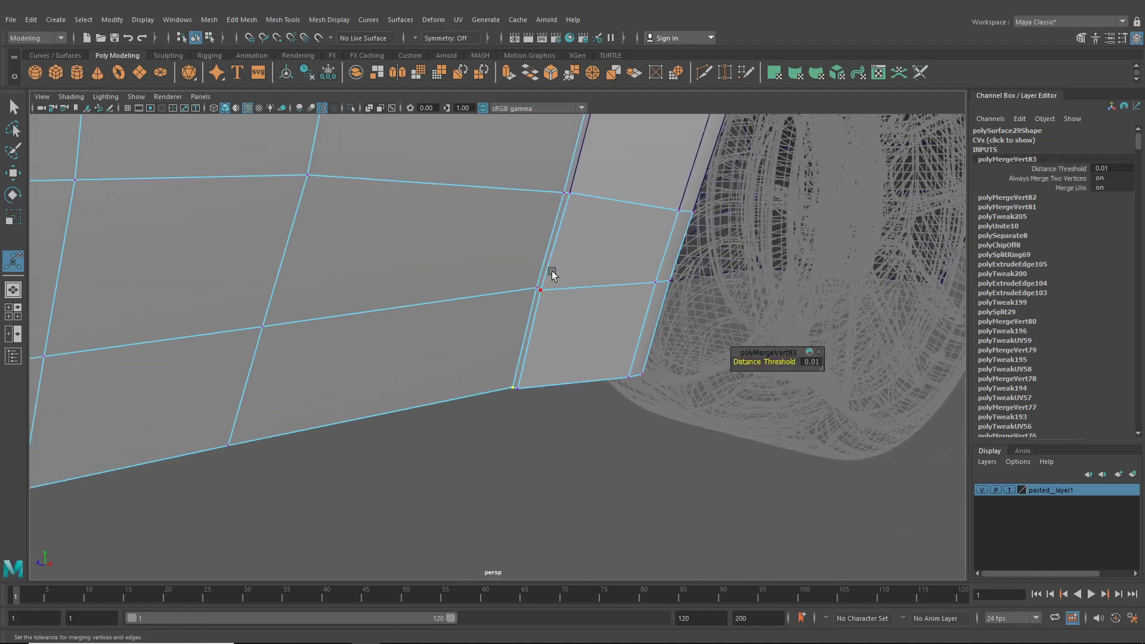
- Shift the middle and bottom vertex rows of the attached arch faces sideways to follow the body side's curvature
{"action": "left_click_drag", "start_coordinate": [552, 273], "coordinate": [663, 310], "text": "alt"}
{"action": "left_click", "coordinate": [613, 284]}
{"action": "key", "text": "w"}
{"action": "left_click_drag", "start_coordinate": [743, 309], "coordinate": [558, 263]}
{"action": "left_click_drag", "start_coordinate": [557, 262], "coordinate": [608, 272], "text": "alt"}
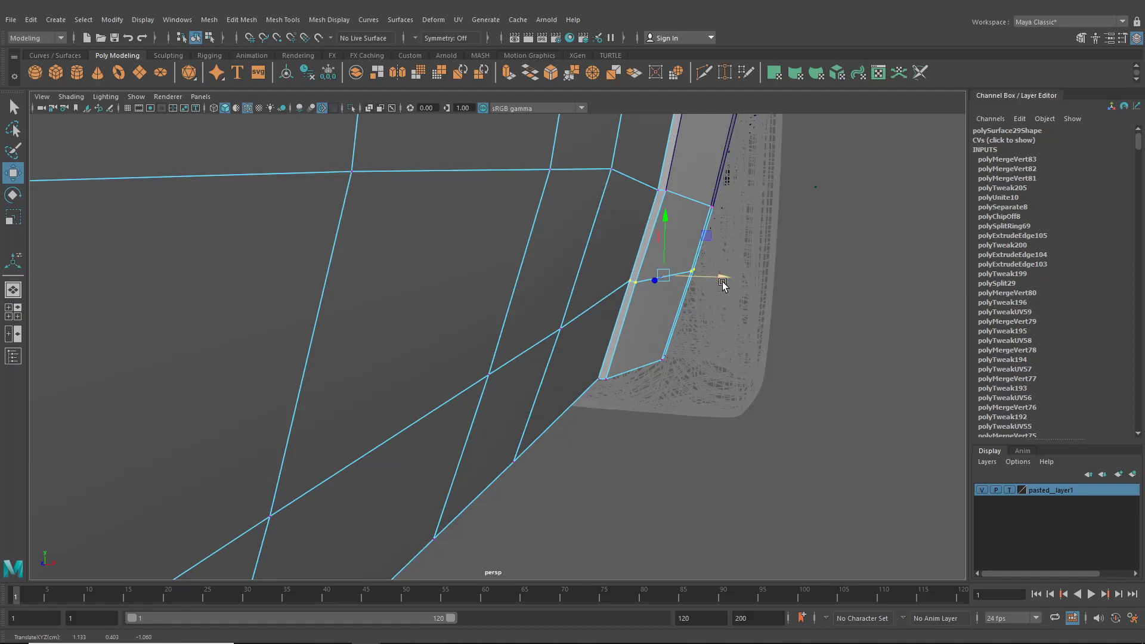
{"action": "left_click_drag", "start_coordinate": [724, 280], "coordinate": [576, 368], "text": "alt"}
{"action": "left_click_drag", "start_coordinate": [572, 304], "coordinate": [510, 381], "text": "alt"}
{"action": "middle_click_drag", "start_coordinate": [408, 336], "coordinate": [609, 346], "text": "alt"}
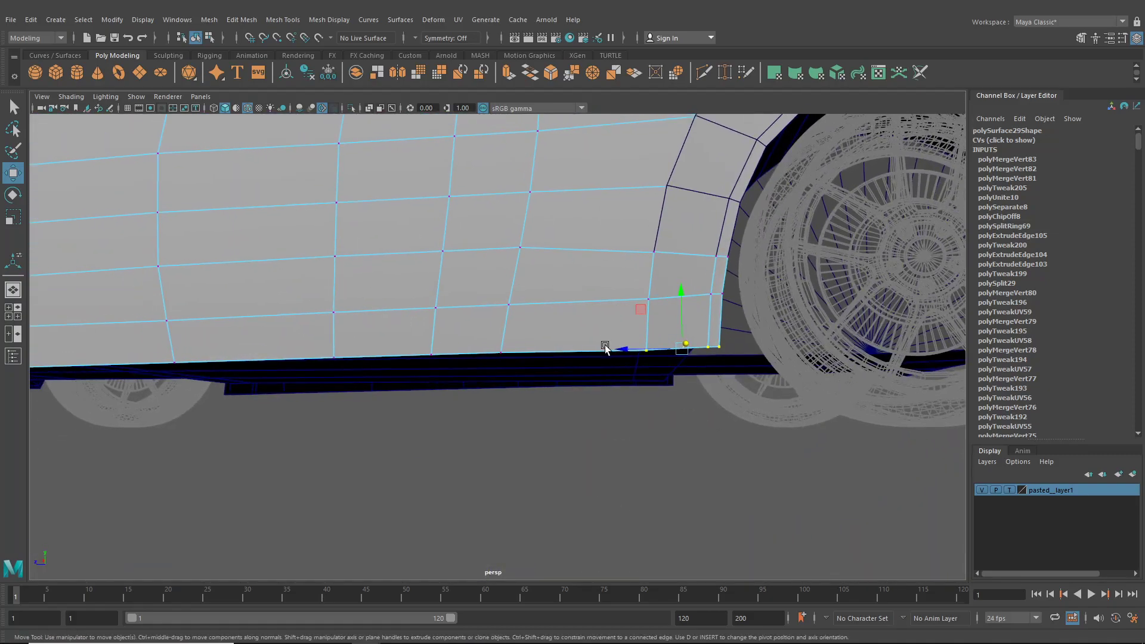
- In the side view, lower the sill's bottom vertices just behind the front wheel to match the blueprint line
{"action": "key", "text": "space"}
{"action": "key", "text": "space"}
{"action": "scroll", "coordinate": [624, 479], "scroll_direction": "down", "scroll_amount": 15}
{"action": "middle_click_drag", "start_coordinate": [623, 479], "coordinate": [674, 474], "text": "alt"}
{"action": "scroll", "coordinate": [454, 379], "scroll_direction": "up", "scroll_amount": 8}
{"action": "middle_click_drag", "start_coordinate": [301, 359], "coordinate": [644, 361], "text": "alt"}
{"action": "scroll", "coordinate": [550, 391], "scroll_direction": "up", "scroll_amount": 7}
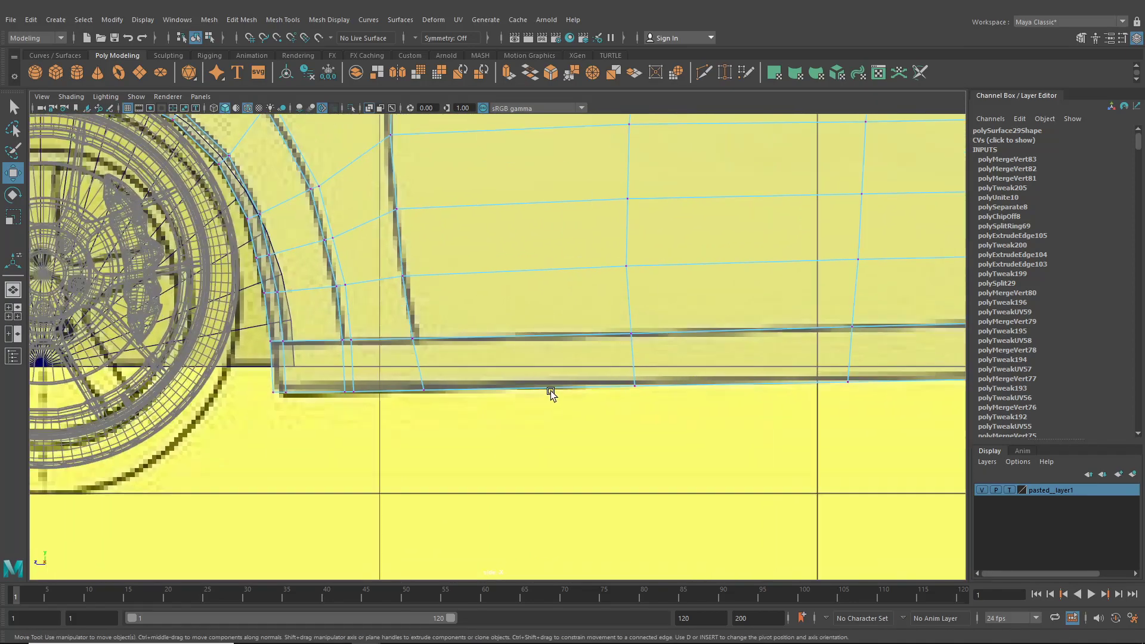
{"action": "middle_click_drag", "start_coordinate": [483, 395], "coordinate": [601, 378], "text": "alt"}
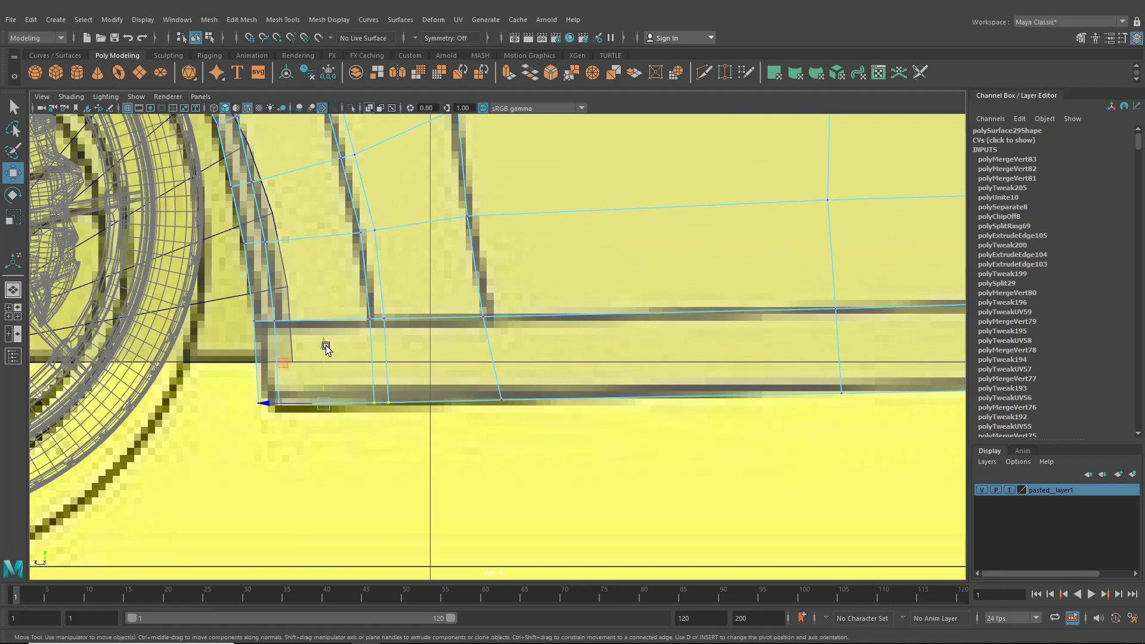
{"action": "left_click_drag", "start_coordinate": [327, 348], "coordinate": [327, 351]}
{"action": "left_click_drag", "start_coordinate": [483, 385], "coordinate": [523, 416]}
{"action": "left_click_drag", "start_coordinate": [504, 345], "coordinate": [506, 353]}
- Lower the bottom sill vertices along the middle of the body side to the blueprint line
{"action": "middle_click_drag", "start_coordinate": [692, 404], "coordinate": [452, 384], "text": "alt"}
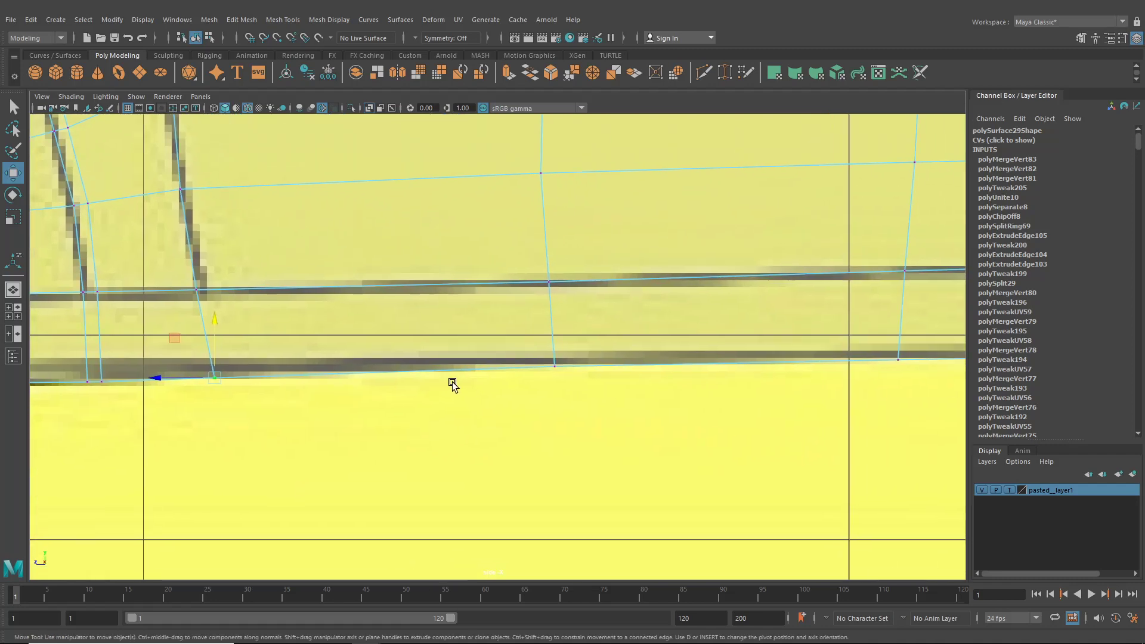
{"action": "left_click_drag", "start_coordinate": [553, 328], "coordinate": [555, 330]}
{"action": "middle_click_drag", "start_coordinate": [607, 351], "coordinate": [277, 335], "text": "alt"}
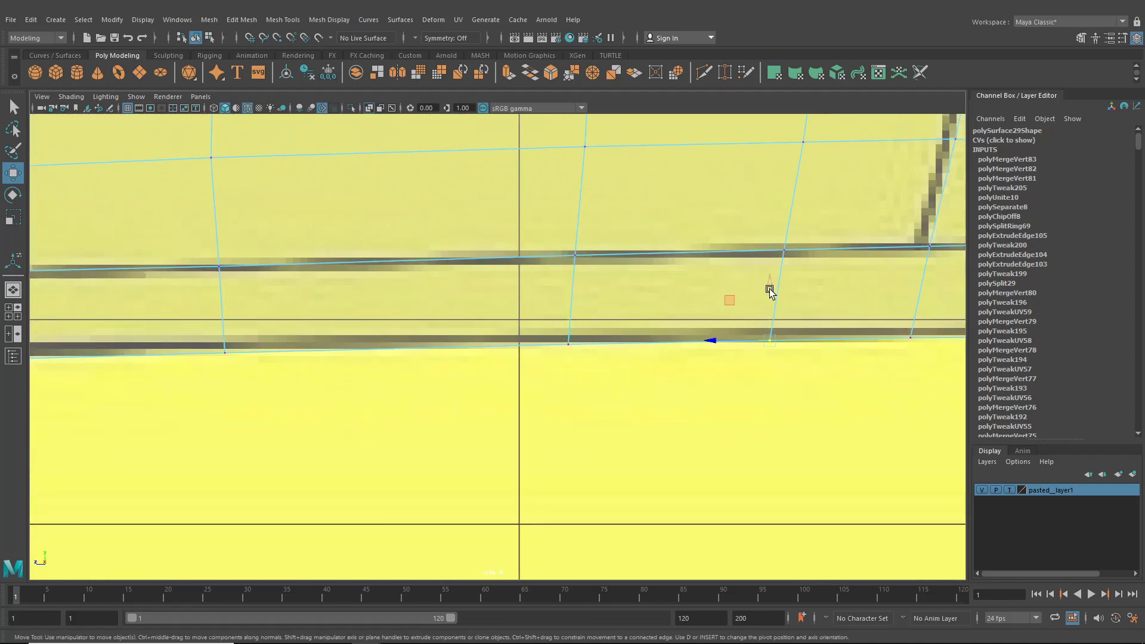
{"action": "left_click_drag", "start_coordinate": [769, 290], "coordinate": [775, 292]}
{"action": "middle_click_drag", "start_coordinate": [743, 308], "coordinate": [649, 309], "text": "alt"}
{"action": "mouse_move", "coordinate": [455, 311]}
{"action": "left_mouse_down"}
{"action": "mouse_move", "coordinate": [481, 349]}
{"action": "mouse_move", "coordinate": [476, 314]}
{"action": "left_mouse_up"}
- Align the remaining bottom sill vertices toward the rear wheel with the blueprint line
{"action": "middle_click_drag", "start_coordinate": [649, 357], "coordinate": [382, 351], "text": "alt"}
{"action": "left_click_drag", "start_coordinate": [549, 303], "coordinate": [550, 305]}
{"action": "left_click_drag", "start_coordinate": [446, 374], "coordinate": [446, 375]}
{"action": "left_click_drag", "start_coordinate": [408, 306], "coordinate": [409, 305]}
{"action": "middle_click_drag", "start_coordinate": [598, 346], "coordinate": [426, 343], "text": "alt"}
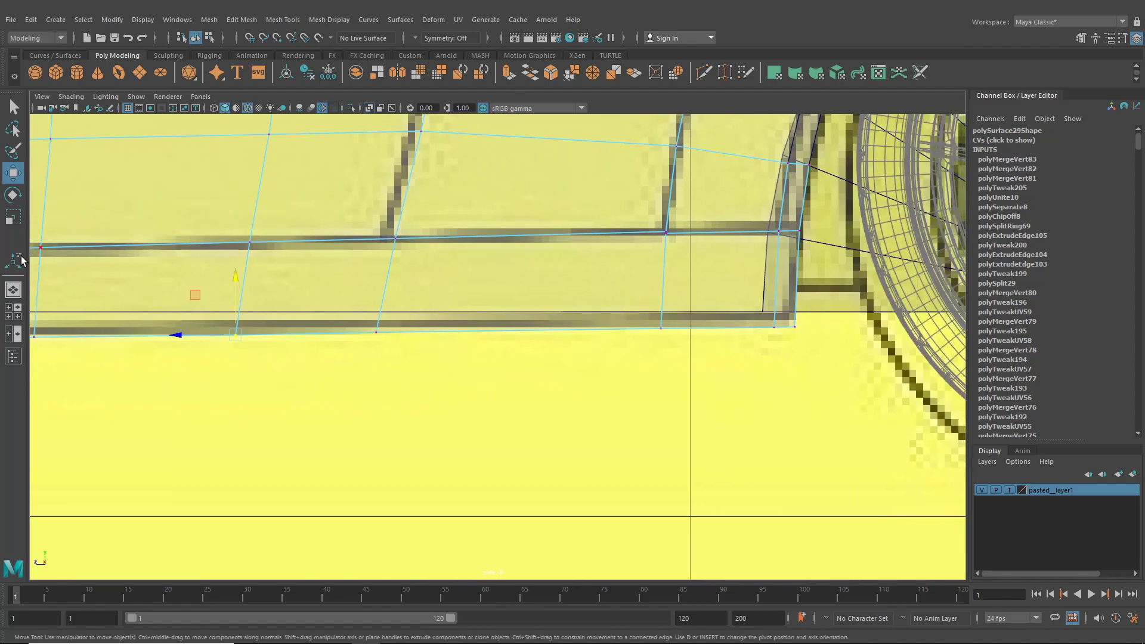
- In the perspective view, select the body side's bottom row of vertices between the wheels and move it inward along X
{"action": "left_click", "coordinate": [16, 291]}
{"action": "left_click_drag", "start_coordinate": [428, 391], "coordinate": [366, 388], "text": "alt"}
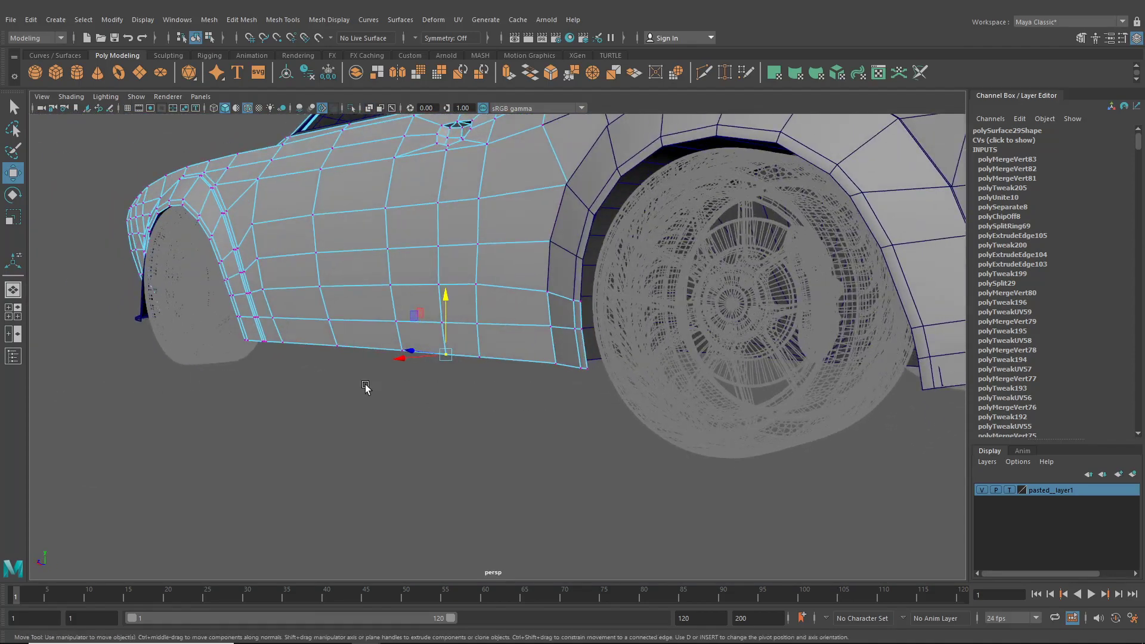
{"action": "left_click", "coordinate": [248, 339]}
{"action": "left_click_drag", "start_coordinate": [488, 370], "coordinate": [489, 371], "text": "shift"}
{"action": "left_click_drag", "start_coordinate": [534, 351], "coordinate": [612, 392], "text": "shift"}
{"action": "left_click_drag", "start_coordinate": [534, 403], "coordinate": [718, 402], "text": "alt"}
{"action": "scroll", "coordinate": [717, 399], "scroll_direction": "up", "scroll_amount": 1}
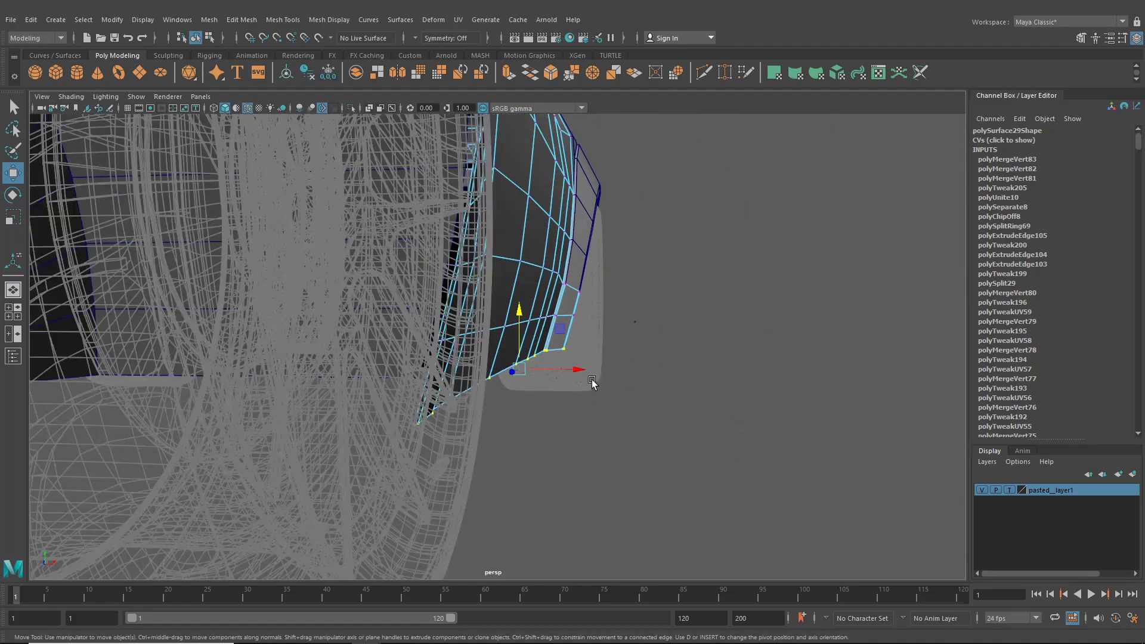
{"action": "left_click_drag", "start_coordinate": [582, 371], "coordinate": [568, 373]}
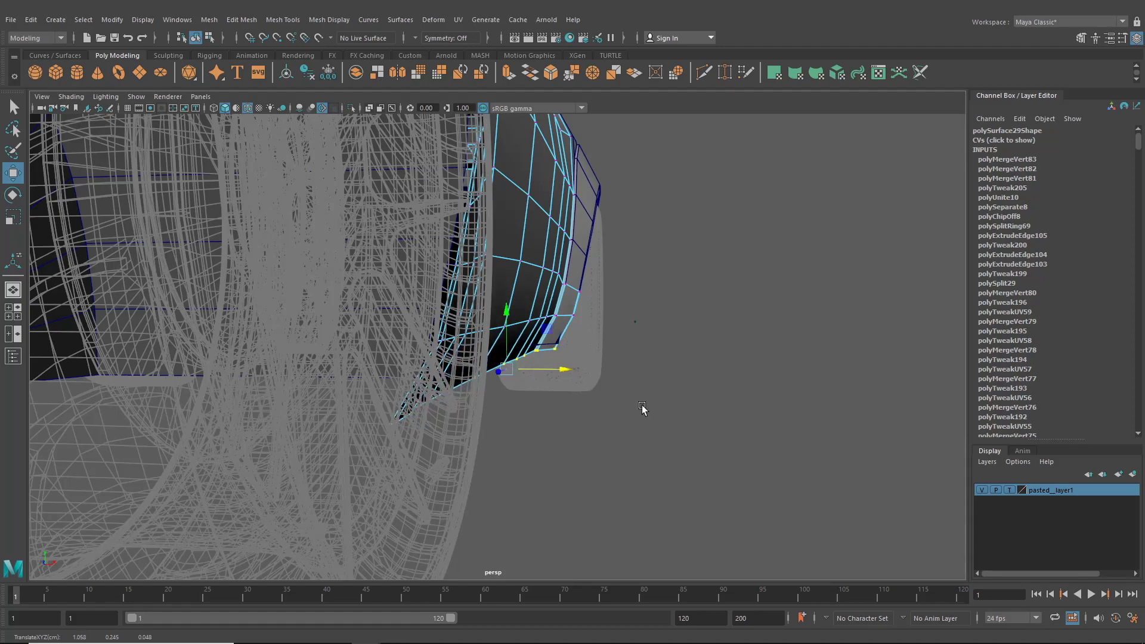
- Move the underbody's outer corner vertex ahead of the rear wheel inward behind the body side's lower edge
{"action": "left_click_drag", "start_coordinate": [642, 408], "coordinate": [510, 365], "text": "alt"}
{"action": "left_click", "coordinate": [591, 357]}
{"action": "right_click_drag", "start_coordinate": [598, 303], "coordinate": [551, 299]}
{"action": "left_click", "coordinate": [600, 223]}
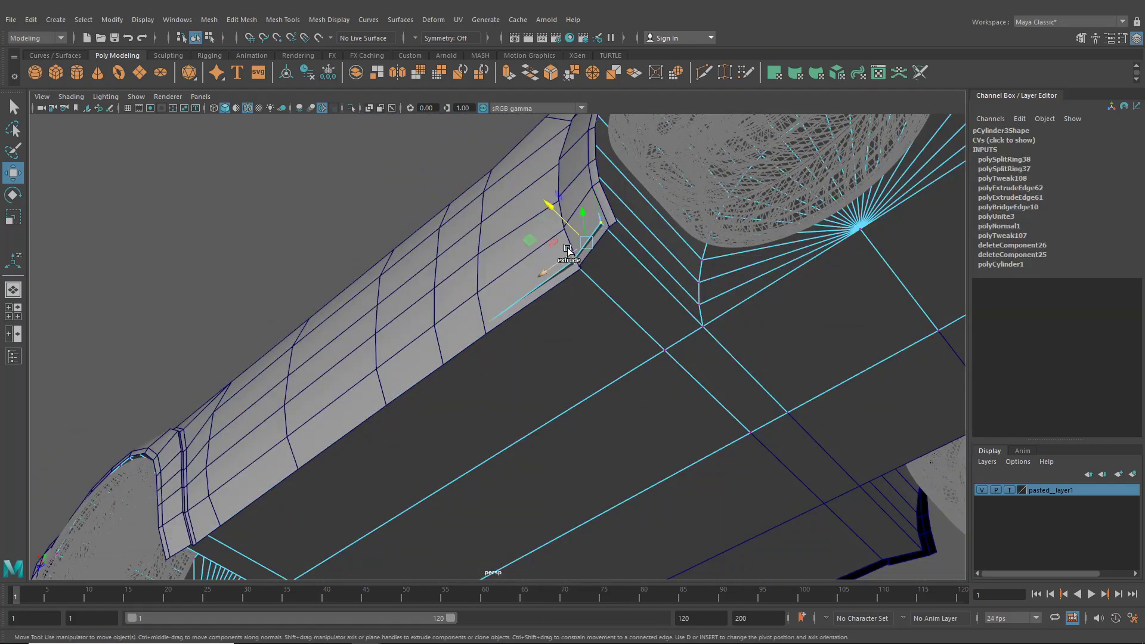
{"action": "left_click_drag", "start_coordinate": [555, 210], "coordinate": [594, 343]}
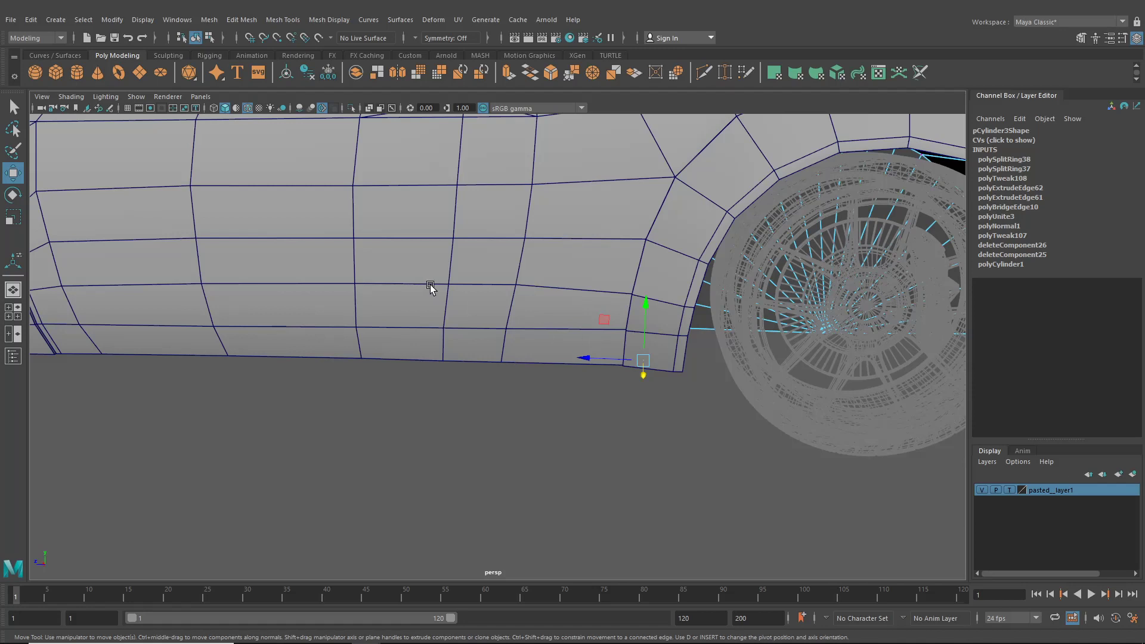
{"action": "right_click_drag", "start_coordinate": [432, 280], "coordinate": [432, 311]}
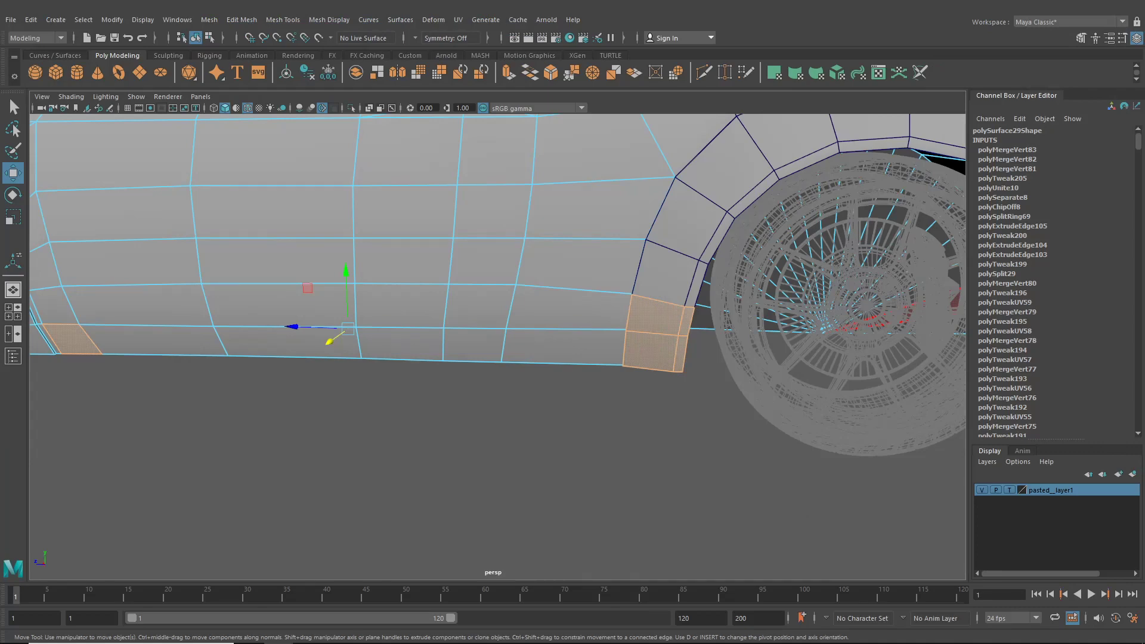
{"action": "scroll", "coordinate": [506, 311], "scroll_direction": "down", "scroll_amount": 2}
{"action": "left_click", "coordinate": [521, 391]}
{"action": "left_click", "coordinate": [524, 357]}
{"action": "middle_click_drag", "start_coordinate": [537, 371], "coordinate": [682, 392], "text": "alt"}
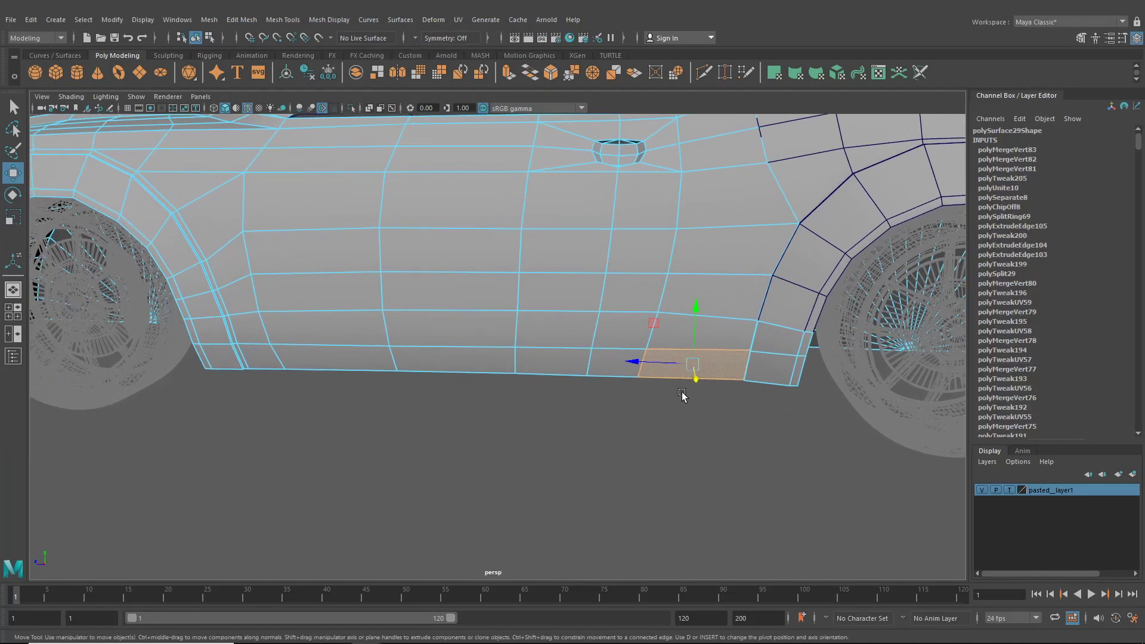
{"action": "left_click_drag", "start_coordinate": [544, 451], "coordinate": [574, 394], "text": "alt"}
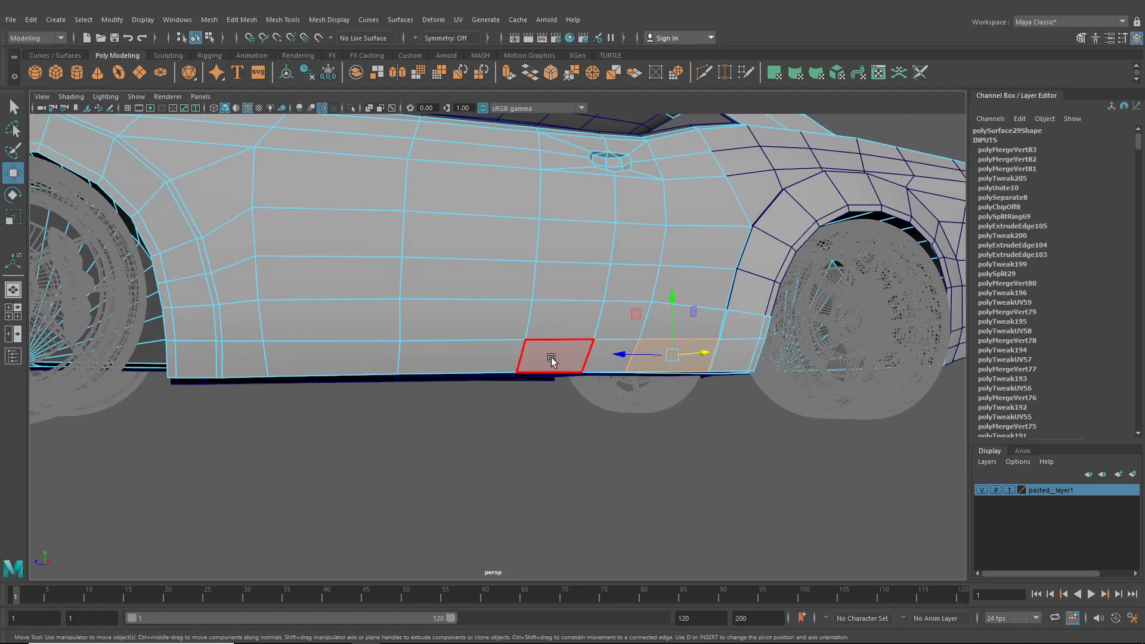
- Select the body side's bottom row of faces starting at the rear wheel arch and continuing along the door section
{"action": "right_click_drag", "start_coordinate": [551, 357], "coordinate": [551, 272]}
{"action": "left_click_drag", "start_coordinate": [510, 336], "coordinate": [570, 376], "text": "alt"}
{"action": "right_click_drag", "start_coordinate": [570, 376], "coordinate": [699, 380], "text": "alt"}
{"action": "middle_click_drag", "start_coordinate": [680, 379], "coordinate": [478, 383], "text": "alt"}
{"action": "right_click_drag", "start_coordinate": [532, 378], "coordinate": [626, 358], "text": "alt"}
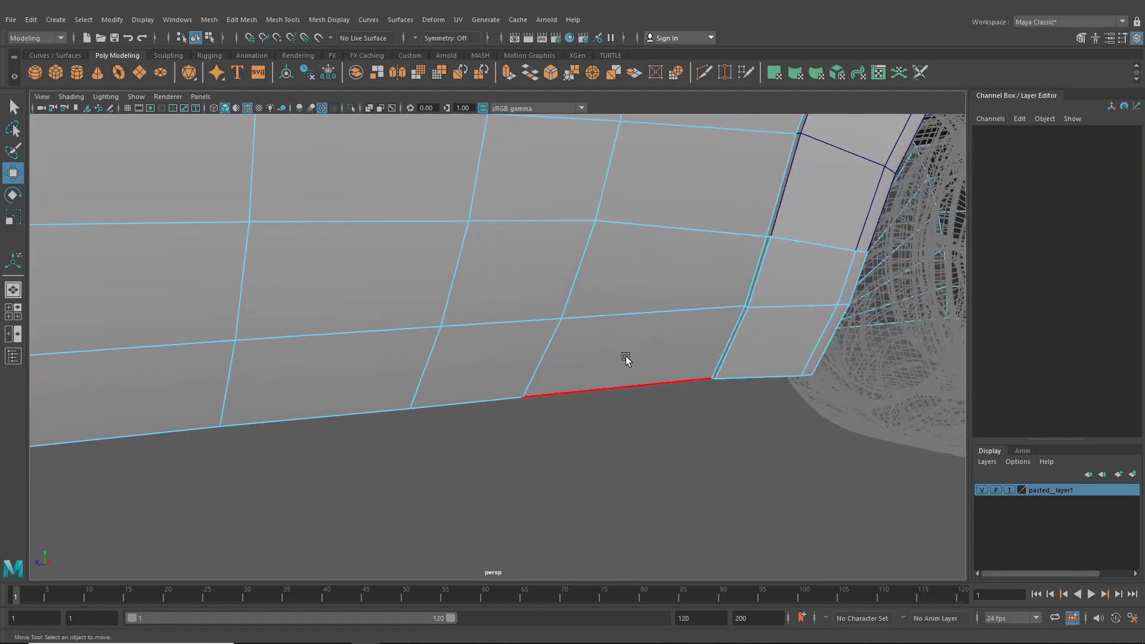
{"action": "right_click", "coordinate": [821, 327]}
{"action": "left_click", "coordinate": [822, 331]}
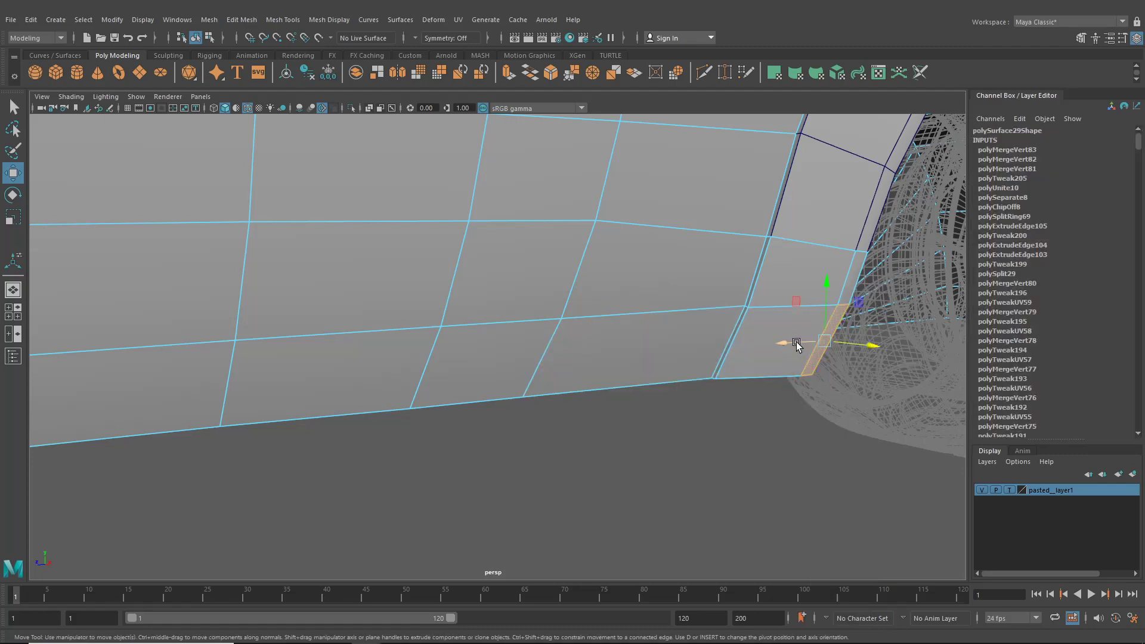
{"action": "left_click_drag", "start_coordinate": [797, 344], "coordinate": [746, 340], "text": "shift"}
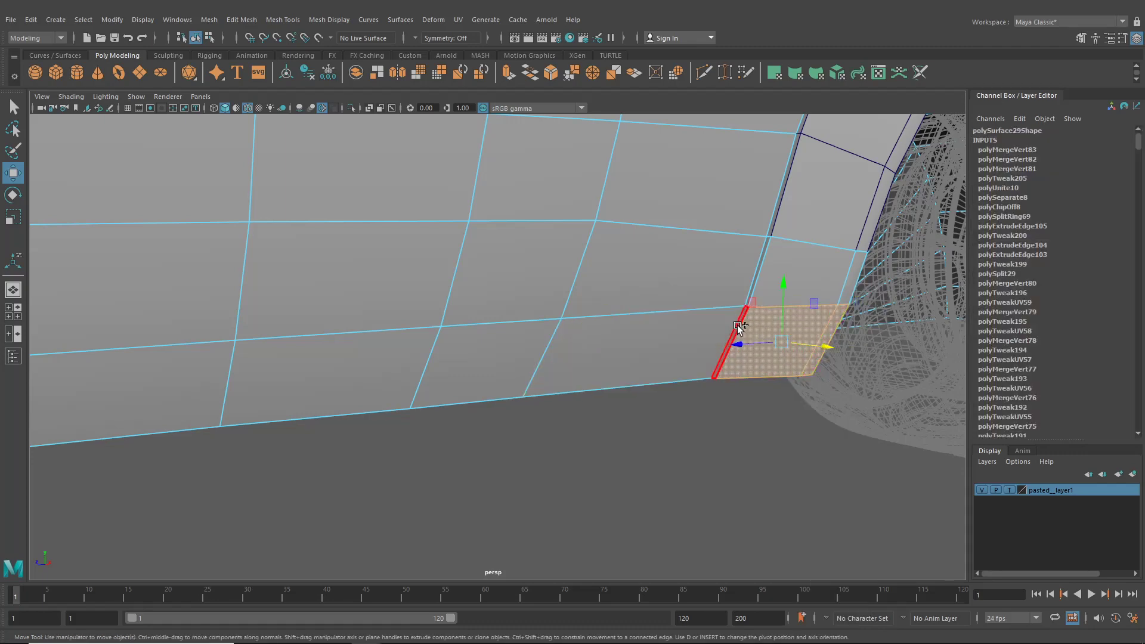
{"action": "left_click", "coordinate": [738, 326], "text": "shift"}
{"action": "left_click", "coordinate": [679, 360], "text": "shift"}
{"action": "left_click", "coordinate": [485, 350], "text": "shift"}
{"action": "left_click", "coordinate": [376, 359], "text": "shift"}
- Extend the bottom-row face selection along the sill to the front wheel arch, including the narrow faces beside the panel gap
{"action": "right_click_drag", "start_coordinate": [471, 369], "coordinate": [435, 370], "text": "alt"}
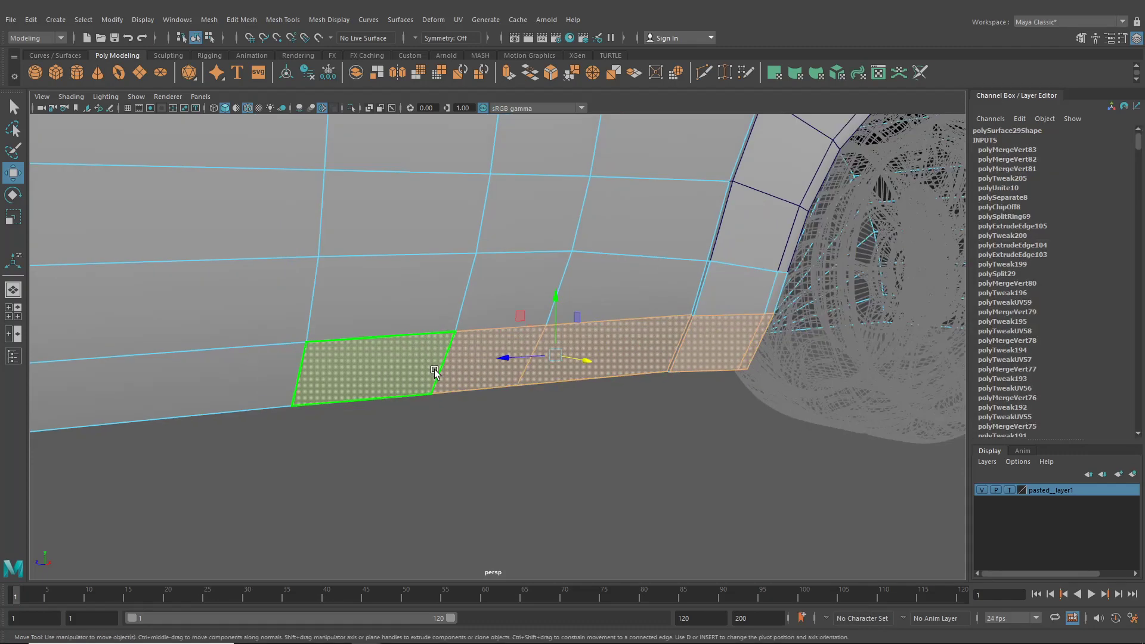
{"action": "middle_click_drag", "start_coordinate": [435, 369], "coordinate": [635, 352], "text": "alt"}
{"action": "left_click", "coordinate": [451, 351], "text": "shift"}
{"action": "left_click", "coordinate": [172, 359], "text": "shift"}
{"action": "right_click_drag", "start_coordinate": [289, 375], "coordinate": [249, 376], "text": "alt"}
{"action": "middle_click_drag", "start_coordinate": [298, 365], "coordinate": [752, 340], "text": "alt"}
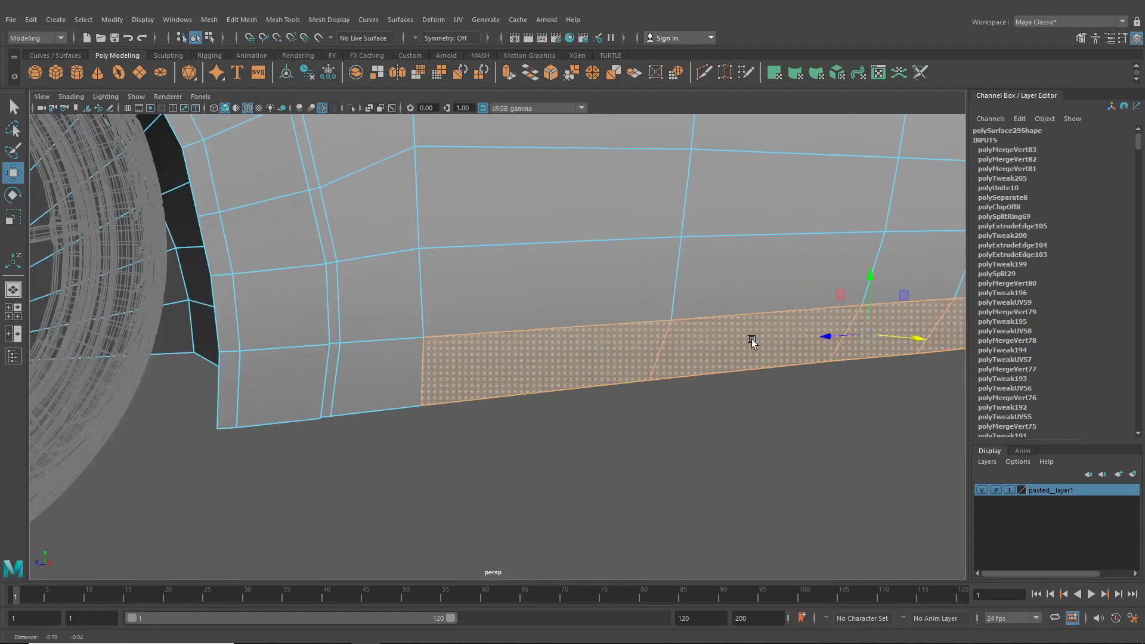
{"action": "left_click_drag", "start_coordinate": [752, 340], "coordinate": [542, 376], "text": "alt"}
{"action": "middle_click_drag", "start_coordinate": [541, 375], "coordinate": [621, 342], "text": "alt"}
{"action": "right_click_drag", "start_coordinate": [412, 335], "coordinate": [455, 335], "text": "alt"}
{"action": "left_click", "coordinate": [455, 335], "text": "shift"}
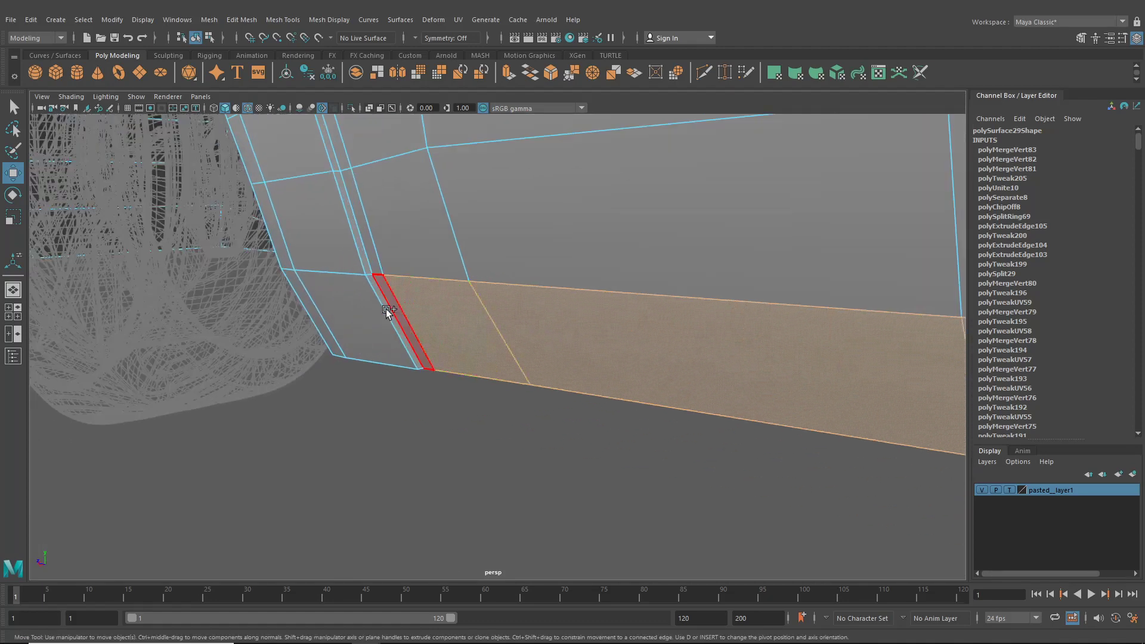
{"action": "left_click", "coordinate": [389, 302], "text": "shift"}
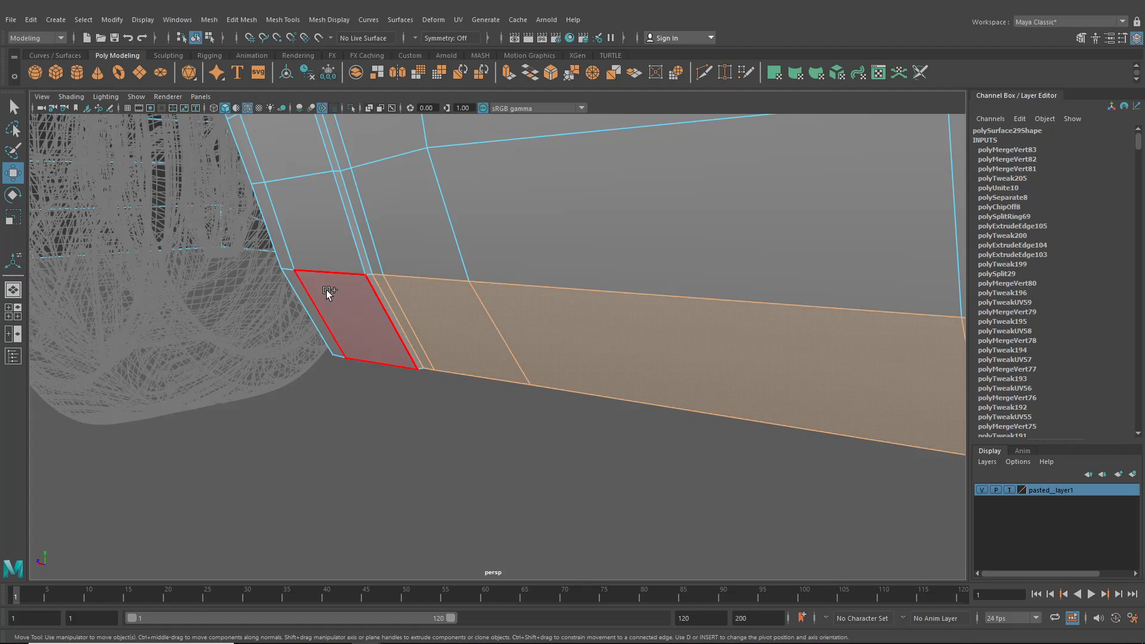
{"action": "left_click", "coordinate": [317, 291], "text": "shift"}
{"action": "left_click", "coordinate": [385, 303], "text": "shift"}
- Extrude the selected bottom-row faces outward with a Local Translate Z of about 0.002
{"action": "right_click_drag", "start_coordinate": [385, 303], "coordinate": [325, 322], "text": "alt"}
{"action": "left_click_drag", "start_coordinate": [506, 363], "coordinate": [518, 334], "text": "alt"}
{"action": "key", "text": "ctrl+e"}
{"action": "left_click_drag", "start_coordinate": [517, 334], "coordinate": [560, 302], "text": "alt"}
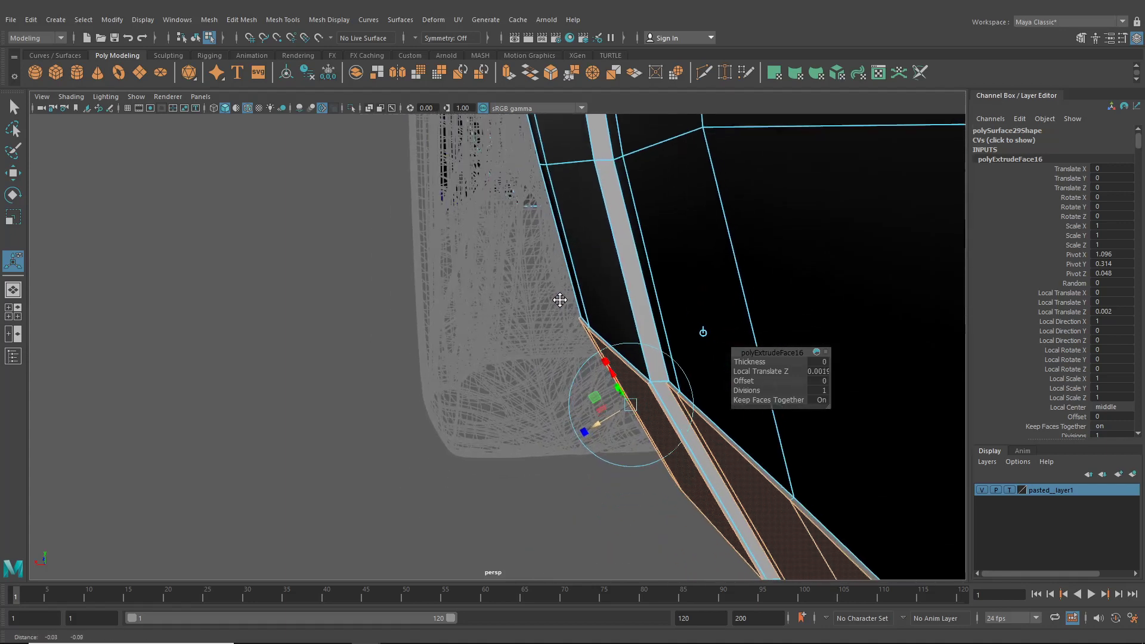
{"action": "right_click_drag", "start_coordinate": [561, 301], "coordinate": [617, 322], "text": "alt"}
{"action": "left_click_drag", "start_coordinate": [617, 322], "coordinate": [595, 361], "text": "alt"}
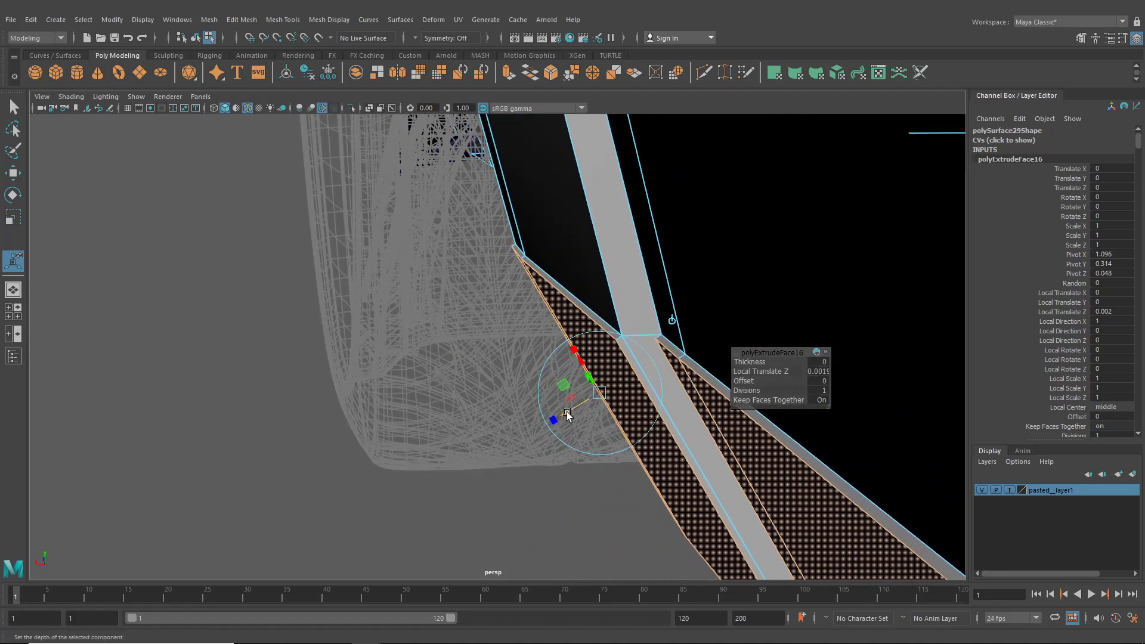
{"action": "left_click_drag", "start_coordinate": [567, 416], "coordinate": [686, 418]}
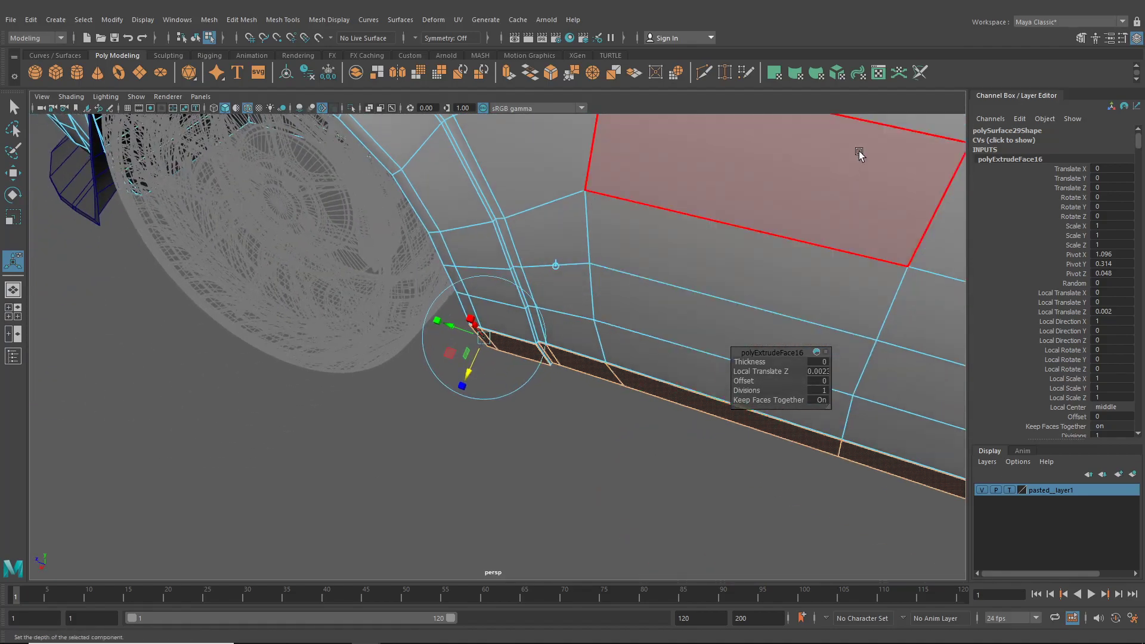
- With the Move tool, select the extruded sill faces between the front and rear wheel arch panel gaps
{"action": "left_click", "coordinate": [12, 174]}
{"action": "left_click_drag", "start_coordinate": [504, 373], "coordinate": [528, 406], "text": "alt"}
{"action": "left_click", "coordinate": [553, 364]}
{"action": "left_click", "coordinate": [597, 373], "text": "shift"}
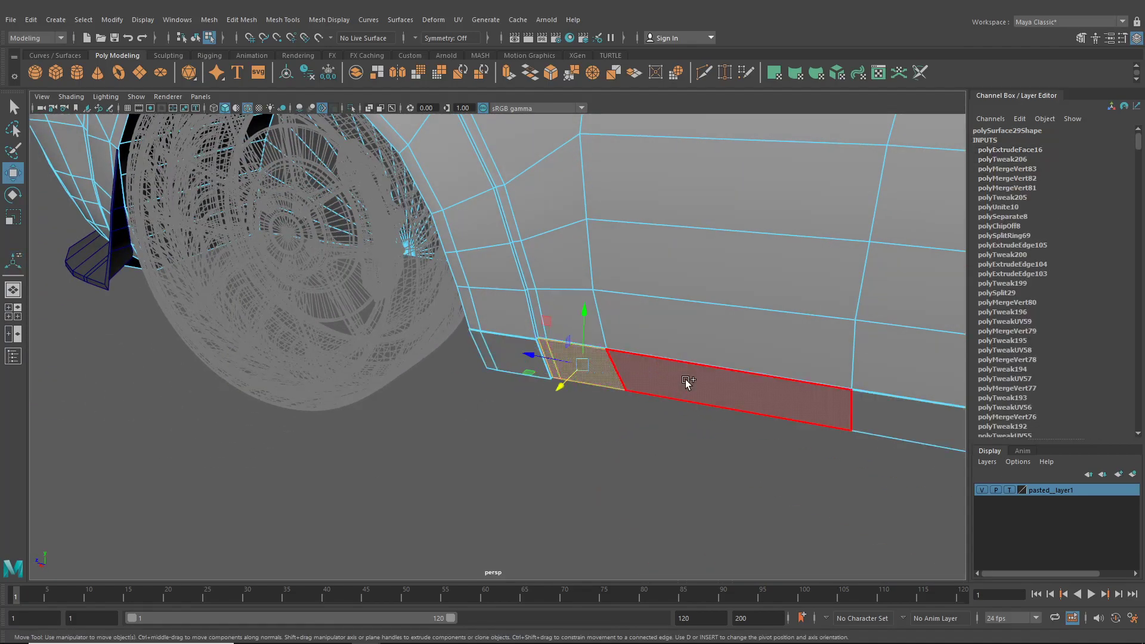
{"action": "left_click", "coordinate": [688, 381], "text": "shift"}
{"action": "middle_click_drag", "start_coordinate": [845, 480], "coordinate": [442, 373], "text": "alt"}
{"action": "left_click", "coordinate": [507, 338], "text": "shift"}
{"action": "left_click", "coordinate": [670, 358], "text": "shift"}
{"action": "left_click", "coordinate": [829, 390], "text": "shift"}
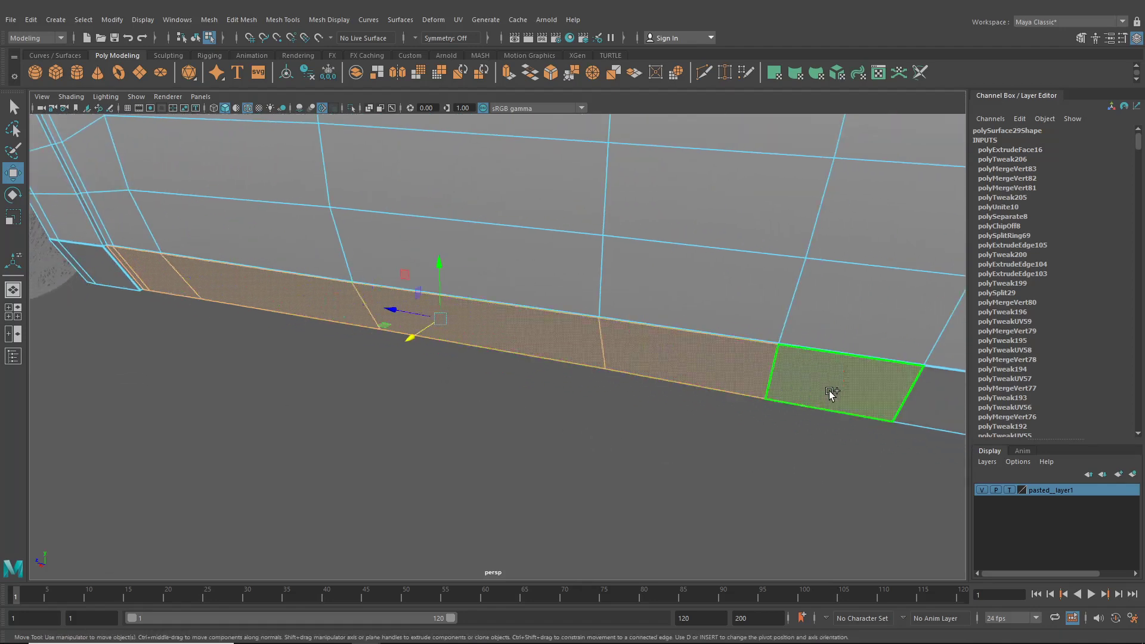
{"action": "middle_click_drag", "start_coordinate": [830, 394], "coordinate": [499, 388], "text": "alt"}
{"action": "left_click_drag", "start_coordinate": [480, 370], "coordinate": [614, 384], "text": "alt"}
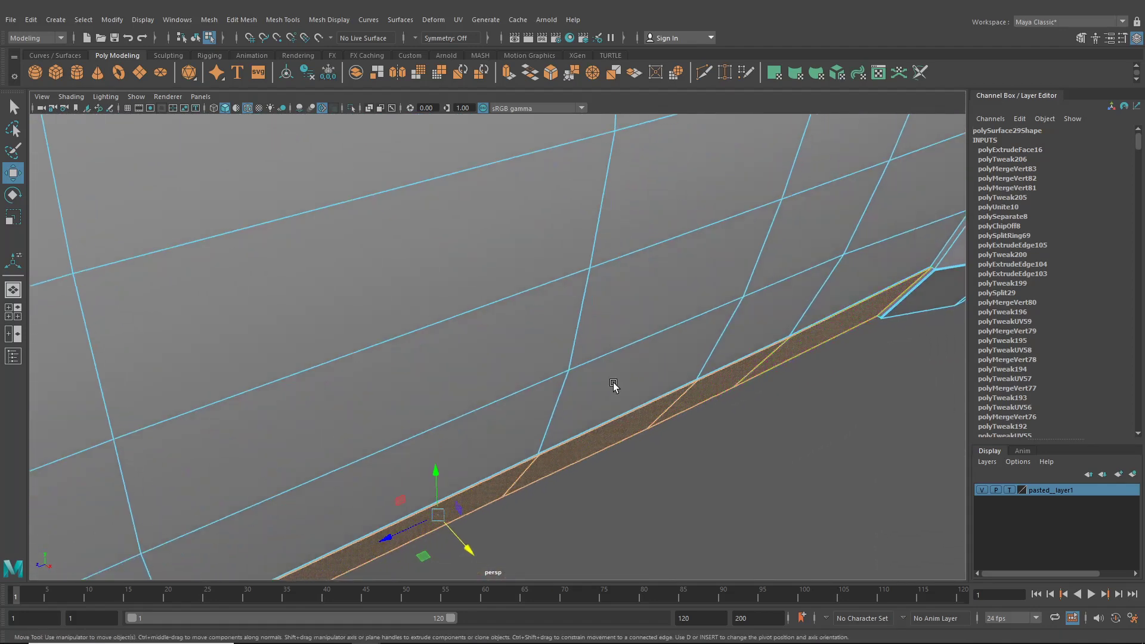
- Display the Move tool settings and set Axis Orientation to Component
{"action": "left_click", "coordinate": [1121, 38]}
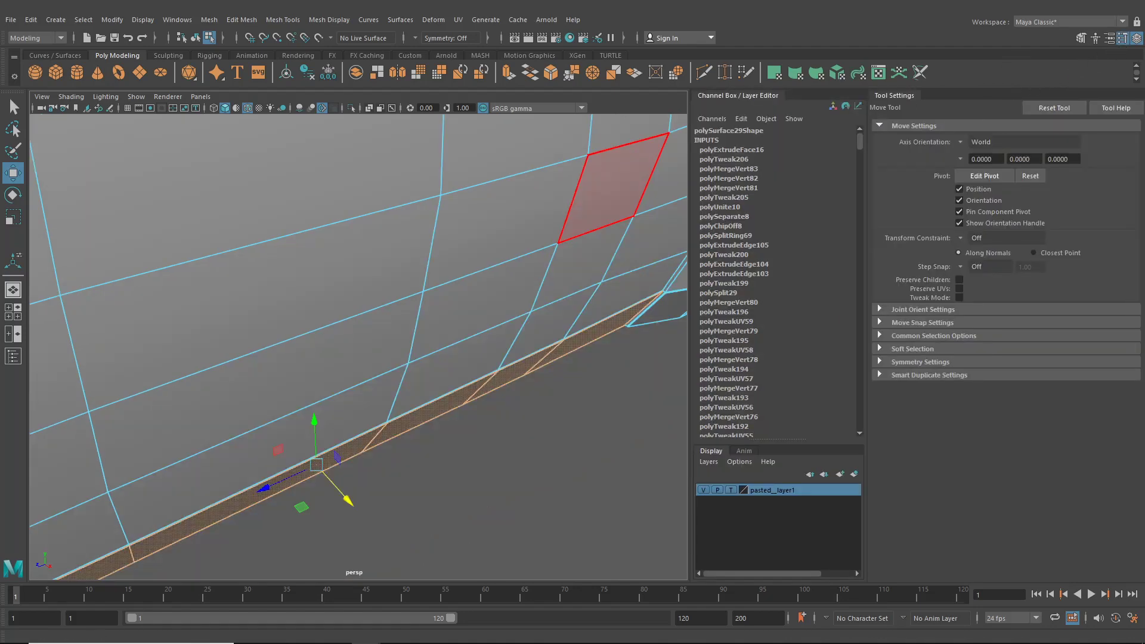
{"action": "left_click", "coordinate": [1137, 40]}
{"action": "scroll", "coordinate": [491, 392], "scroll_direction": "down", "scroll_amount": 5}
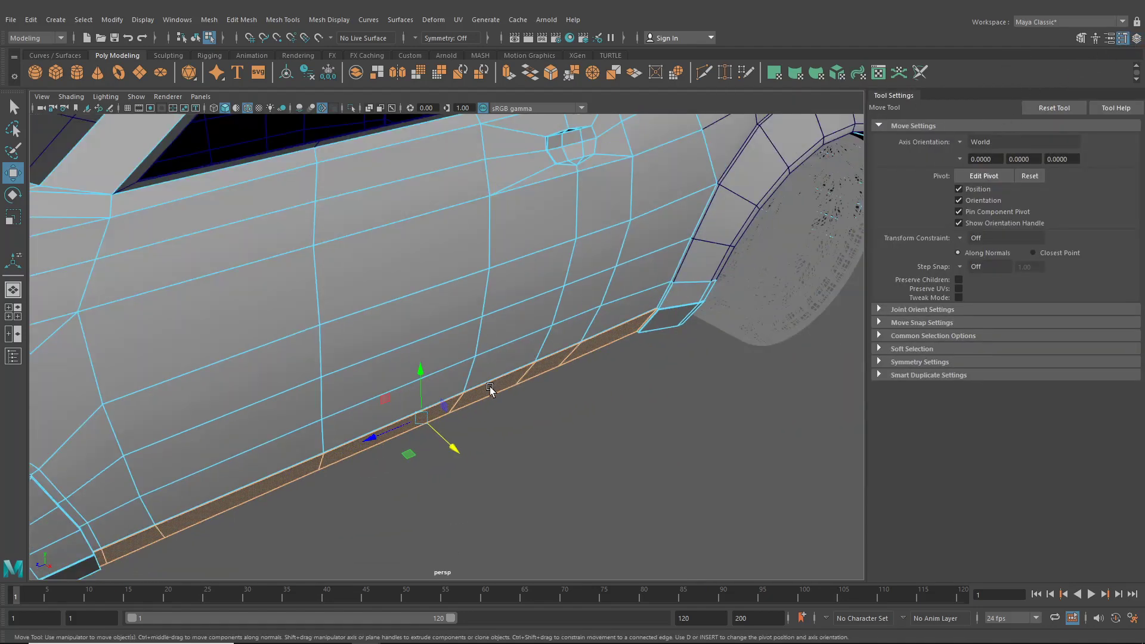
{"action": "left_click_drag", "start_coordinate": [490, 391], "coordinate": [550, 351], "text": "alt"}
{"action": "left_click", "coordinate": [961, 144]}
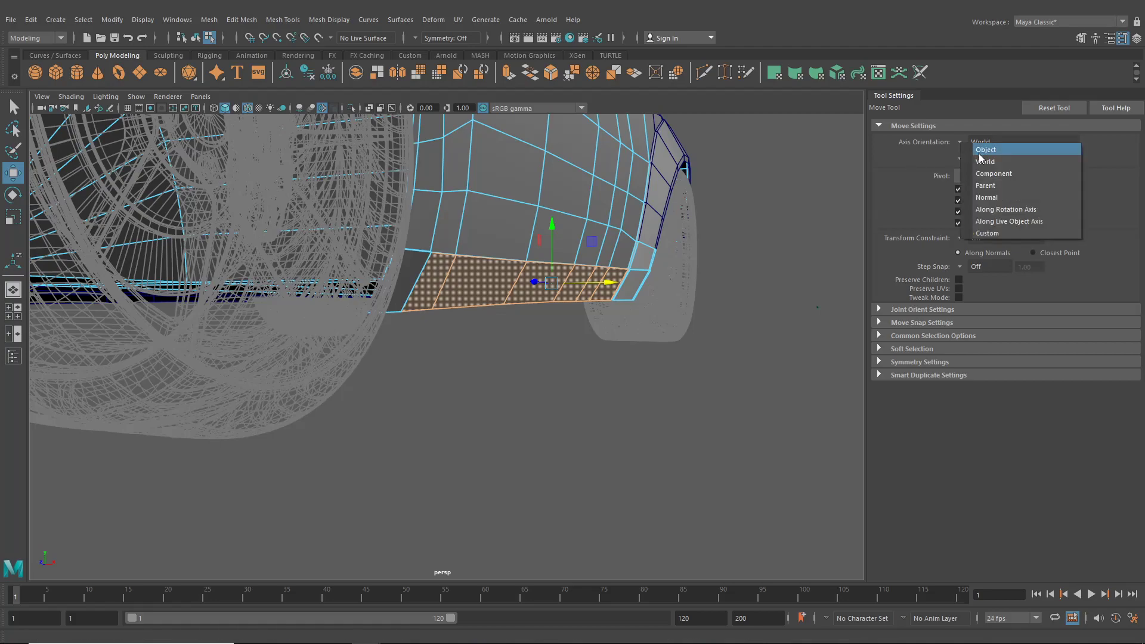
{"action": "left_click", "coordinate": [986, 167]}
- Move the selected sill faces slightly outward along the component X axis to offset them from the body side
{"action": "left_click_drag", "start_coordinate": [674, 284], "coordinate": [539, 368], "text": "alt"}
{"action": "scroll", "coordinate": [576, 348], "scroll_direction": "up", "scroll_amount": 3}
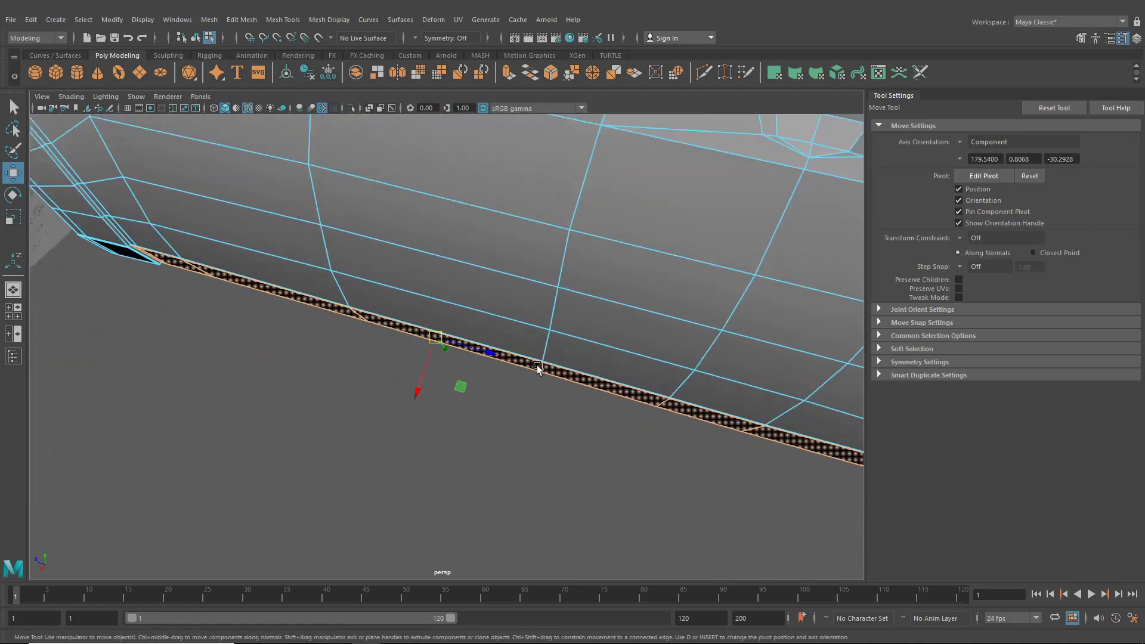
{"action": "middle_click_drag", "start_coordinate": [539, 368], "coordinate": [618, 368], "text": "alt"}
{"action": "left_click_drag", "start_coordinate": [619, 368], "coordinate": [564, 365], "text": "alt"}
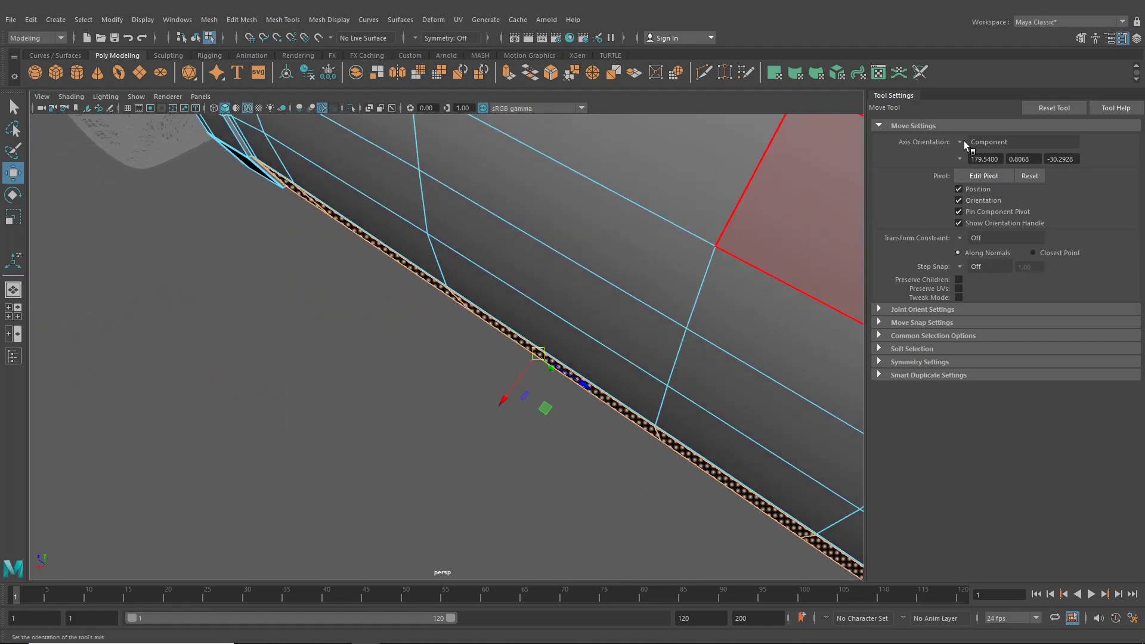
{"action": "left_click_drag", "start_coordinate": [502, 400], "coordinate": [668, 442]}
{"action": "scroll", "coordinate": [675, 438], "scroll_direction": "down", "scroll_amount": 6}
{"action": "middle_click_drag", "start_coordinate": [681, 433], "coordinate": [504, 393], "text": "alt"}
{"action": "scroll", "coordinate": [504, 393], "scroll_direction": "up", "scroll_amount": 3}
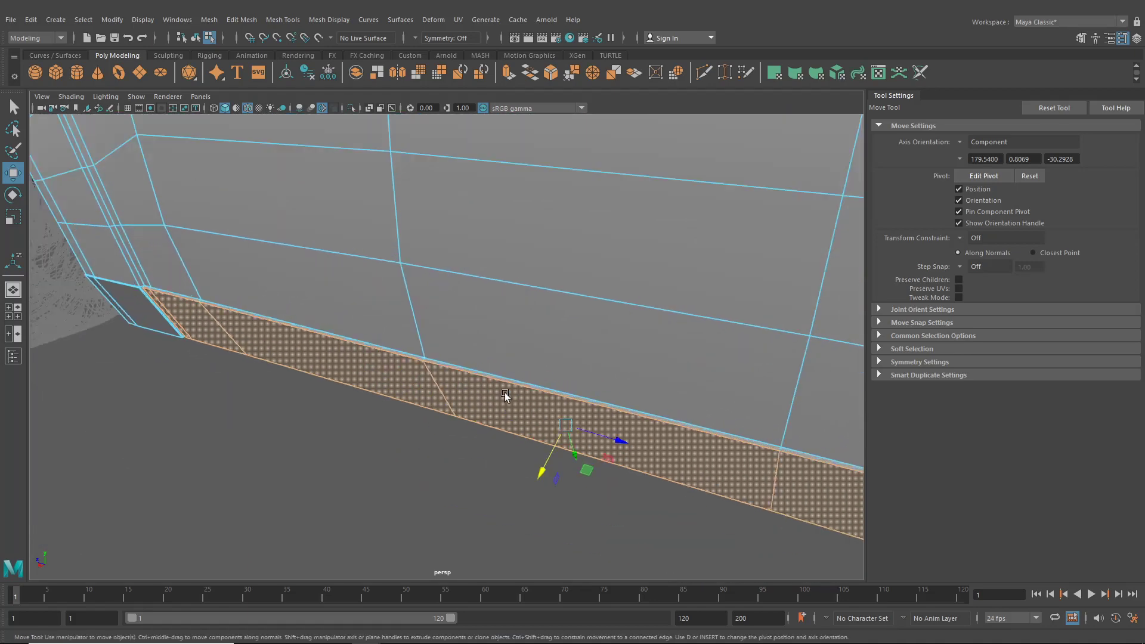
- Fine-tune the outward offset of the selected sill faces along the component X axis against the neighbouring arch faces
{"action": "left_click_drag", "start_coordinate": [505, 396], "coordinate": [239, 392], "text": "alt"}
{"action": "middle_click_drag", "start_coordinate": [253, 333], "coordinate": [531, 380], "text": "alt"}
{"action": "scroll", "coordinate": [498, 378], "scroll_direction": "up", "scroll_amount": 5}
{"action": "left_click_drag", "start_coordinate": [449, 375], "coordinate": [338, 353], "text": "alt"}
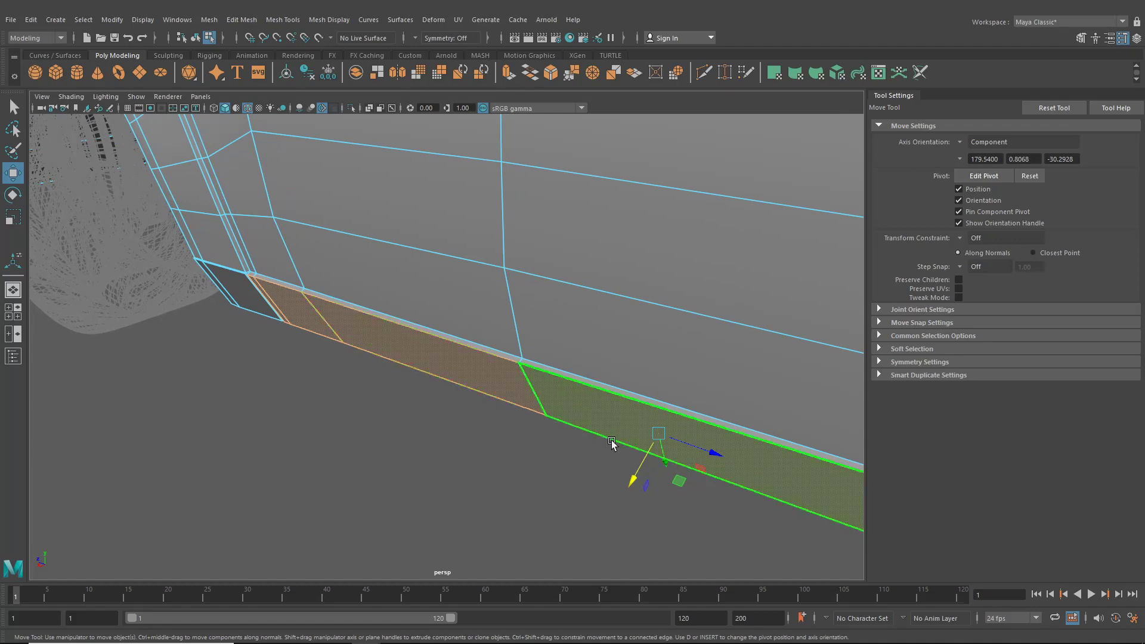
{"action": "left_click_drag", "start_coordinate": [633, 475], "coordinate": [640, 480]}
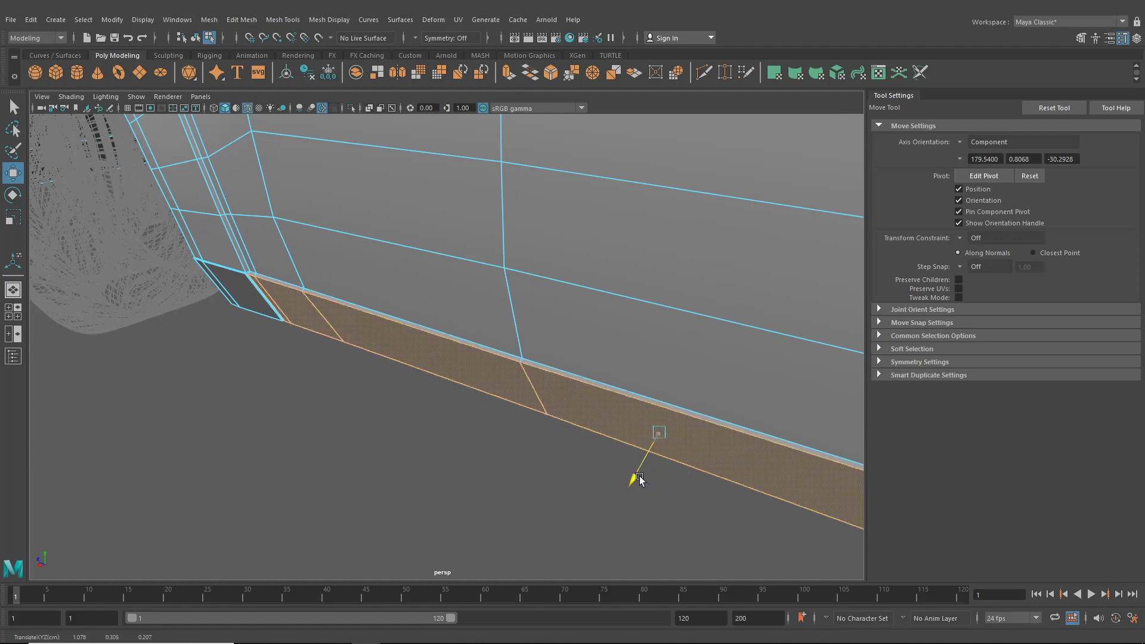
{"action": "scroll", "coordinate": [503, 382], "scroll_direction": "up", "scroll_amount": 4}
{"action": "middle_click_drag", "start_coordinate": [410, 319], "coordinate": [358, 324], "text": "alt"}
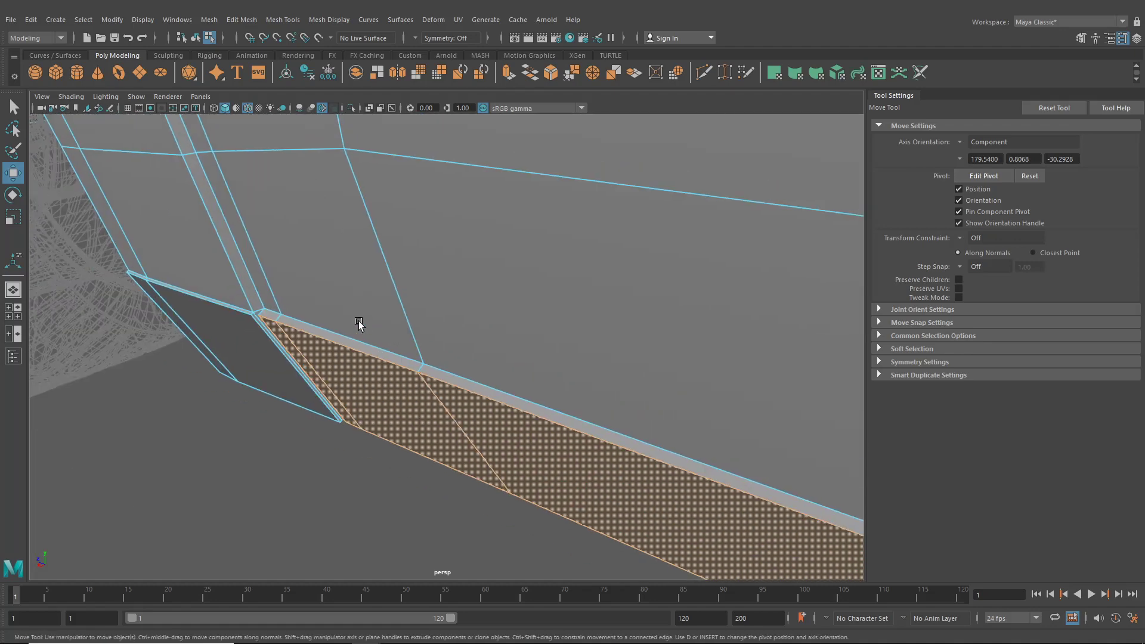
{"action": "middle_click_drag", "start_coordinate": [265, 319], "coordinate": [379, 312], "text": "alt"}
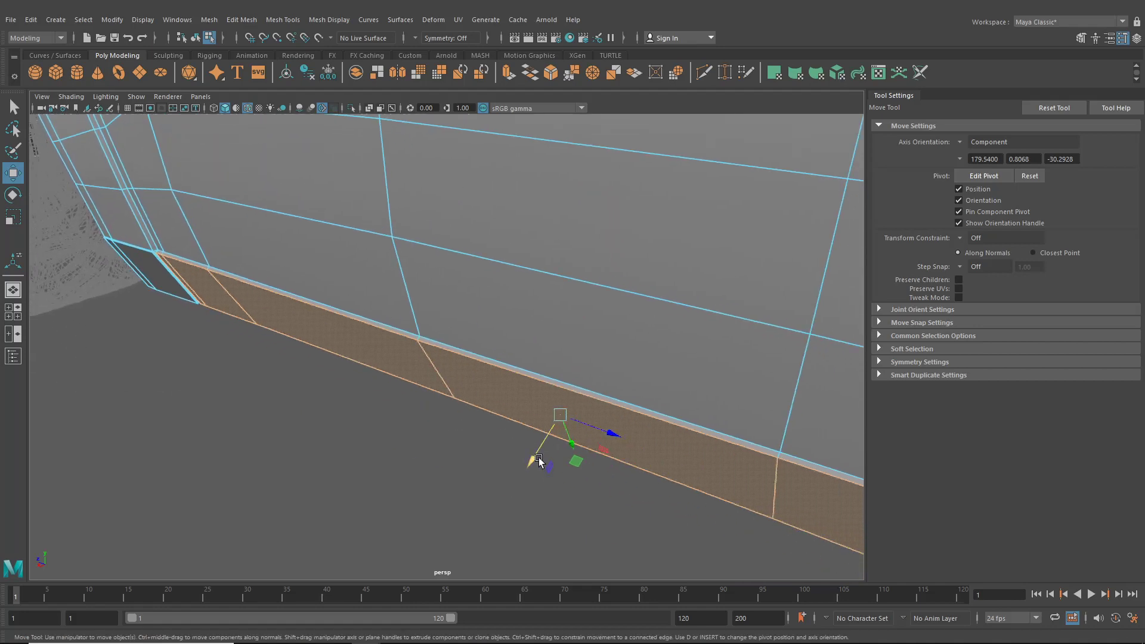
{"action": "left_click_drag", "start_coordinate": [530, 465], "coordinate": [532, 465]}
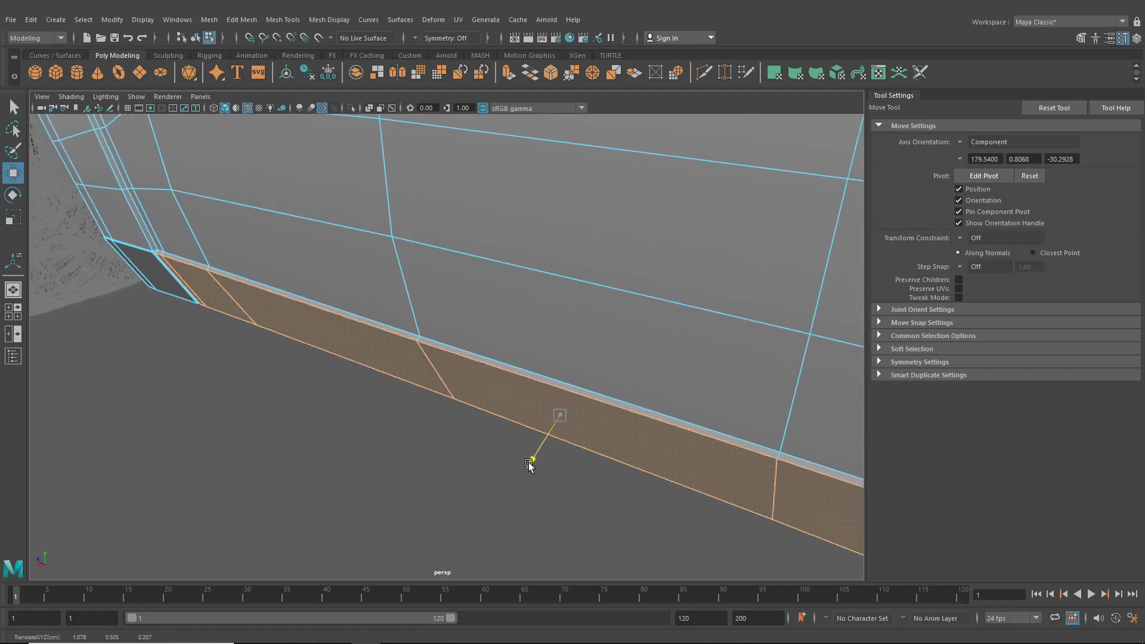
- Using Target Weld from below, merge the extruded lower vertices at the front wheel arch corner onto the original bottom edge
{"action": "scroll", "coordinate": [480, 407], "scroll_direction": "down", "scroll_amount": 5}
{"action": "left_click_drag", "start_coordinate": [480, 408], "coordinate": [608, 370], "text": "alt"}
{"action": "scroll", "coordinate": [495, 412], "scroll_direction": "up", "scroll_amount": 5}
{"action": "left_click", "coordinate": [724, 72]}
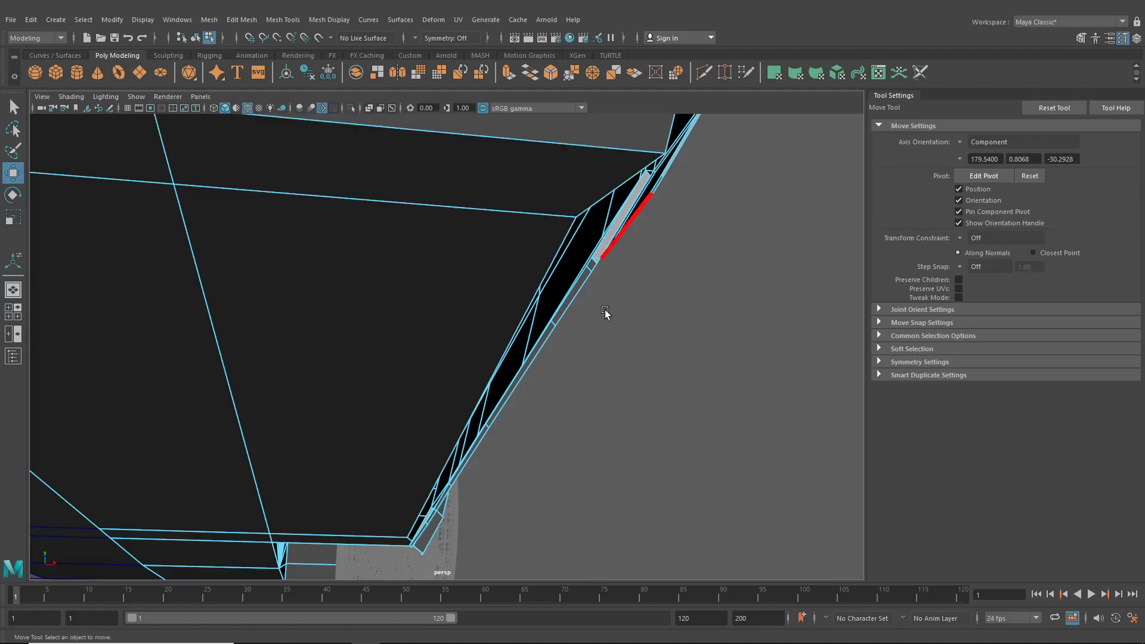
{"action": "left_click_drag", "start_coordinate": [606, 309], "coordinate": [456, 280], "text": "alt"}
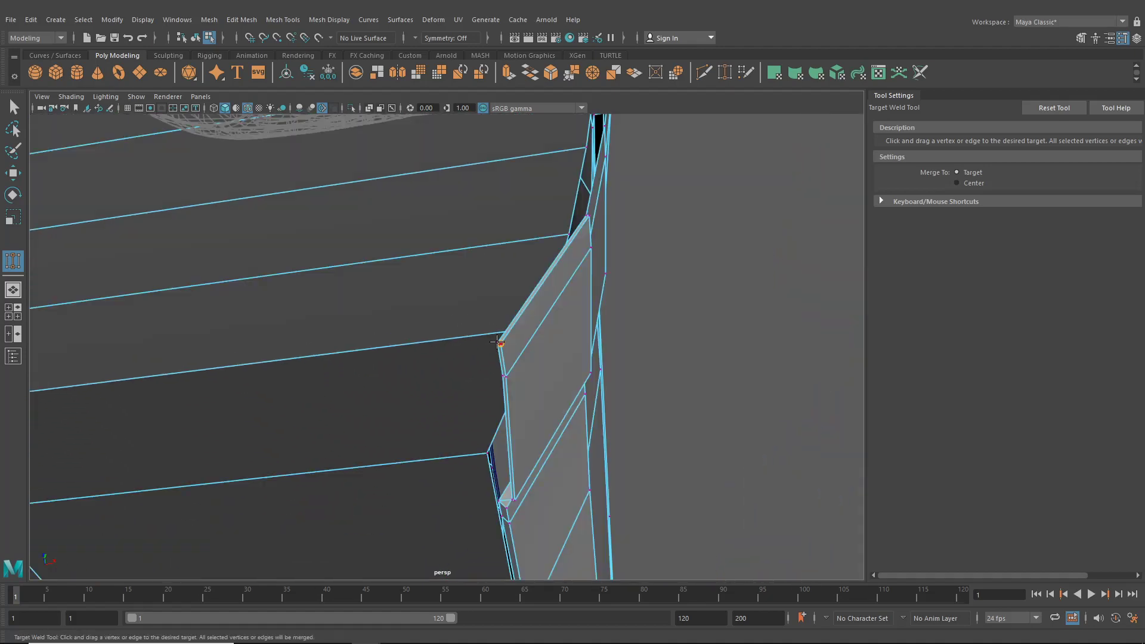
{"action": "left_click_drag", "start_coordinate": [502, 359], "coordinate": [521, 362], "text": "alt"}
{"action": "left_click_drag", "start_coordinate": [530, 380], "coordinate": [478, 386], "text": "alt"}
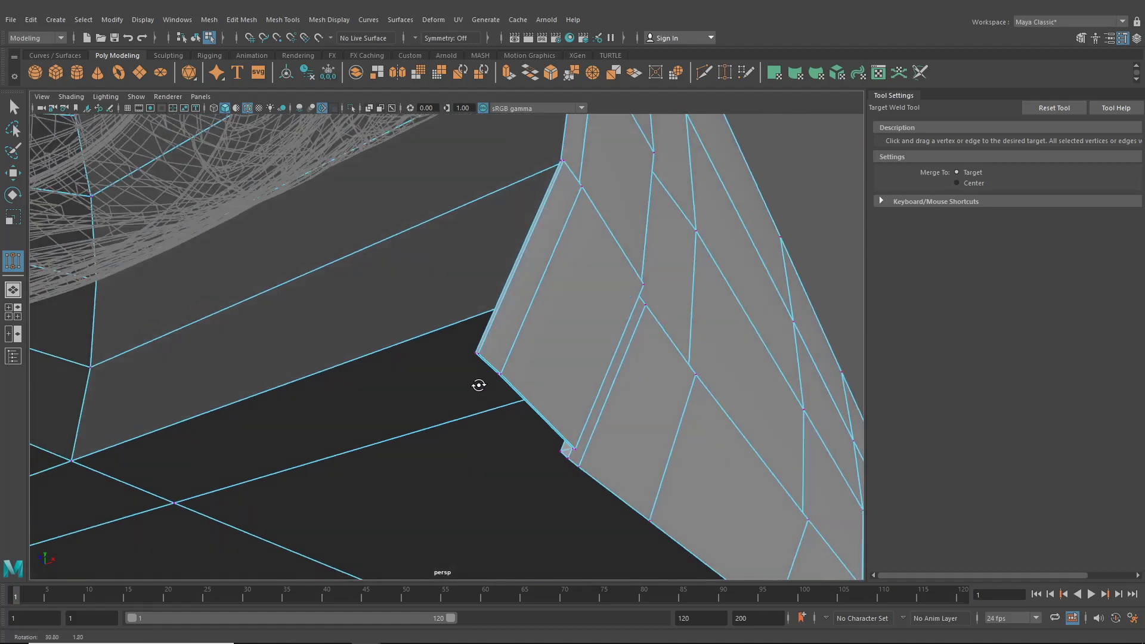
{"action": "scroll", "coordinate": [498, 360], "scroll_direction": "up", "scroll_amount": 5}
{"action": "middle_click_drag", "start_coordinate": [499, 360], "coordinate": [468, 375], "text": "alt"}
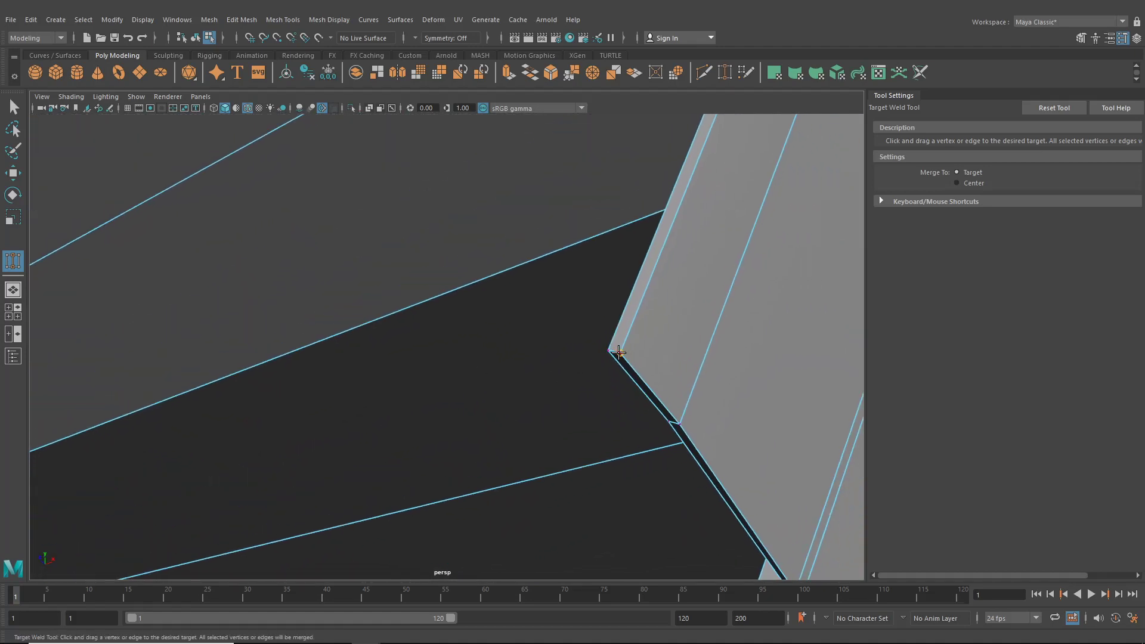
{"action": "left_click_drag", "start_coordinate": [607, 351], "coordinate": [698, 419]}
{"action": "scroll", "coordinate": [686, 435], "scroll_direction": "down", "scroll_amount": 5}
{"action": "scroll", "coordinate": [582, 338], "scroll_direction": "up", "scroll_amount": 4}
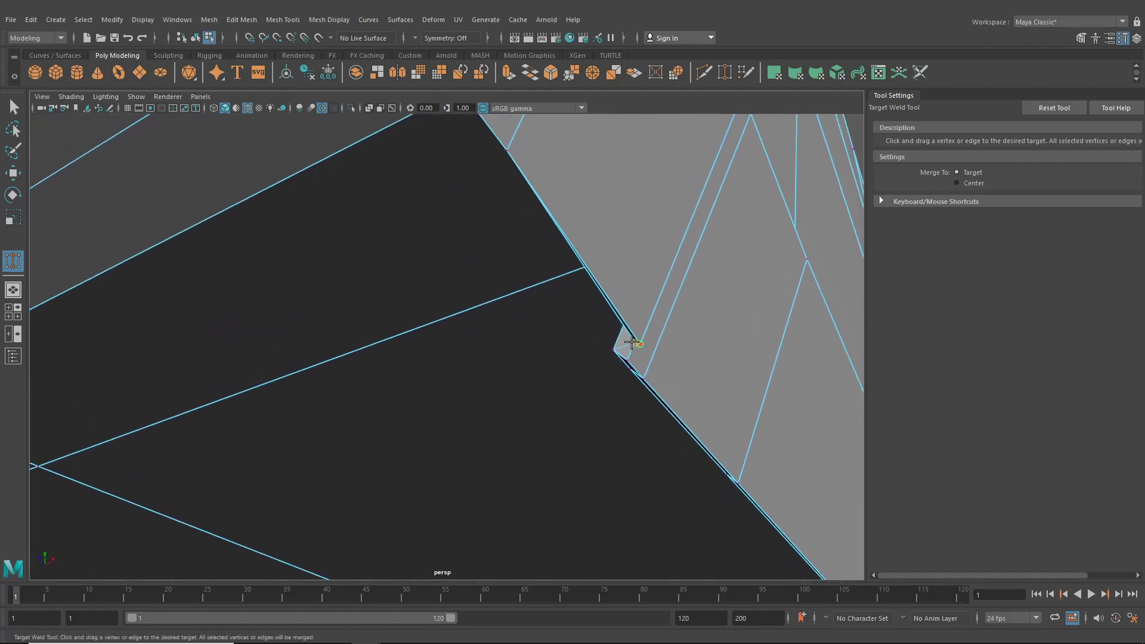
- Target-weld the extruded lower vertices beside the front panel gap onto their adjacent inner bottom-edge vertices
{"action": "left_click_drag", "start_coordinate": [632, 342], "coordinate": [668, 371]}
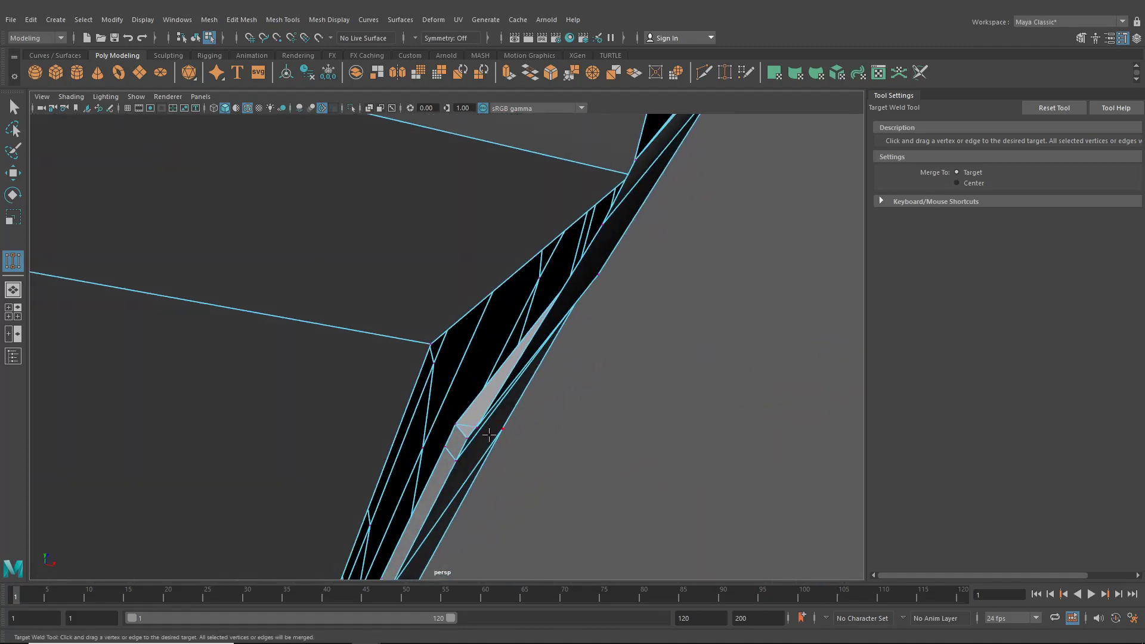
{"action": "mouse_move", "coordinate": [455, 424]}
{"action": "left_mouse_down"}
{"action": "mouse_move", "coordinate": [460, 456]}
{"action": "mouse_move", "coordinate": [455, 426]}
{"action": "left_mouse_up"}
{"action": "scroll", "coordinate": [512, 446], "scroll_direction": "down", "scroll_amount": 5}
{"action": "left_click_drag", "start_coordinate": [514, 447], "coordinate": [335, 470], "text": "alt"}
{"action": "middle_click_drag", "start_coordinate": [439, 384], "coordinate": [368, 419], "text": "alt"}
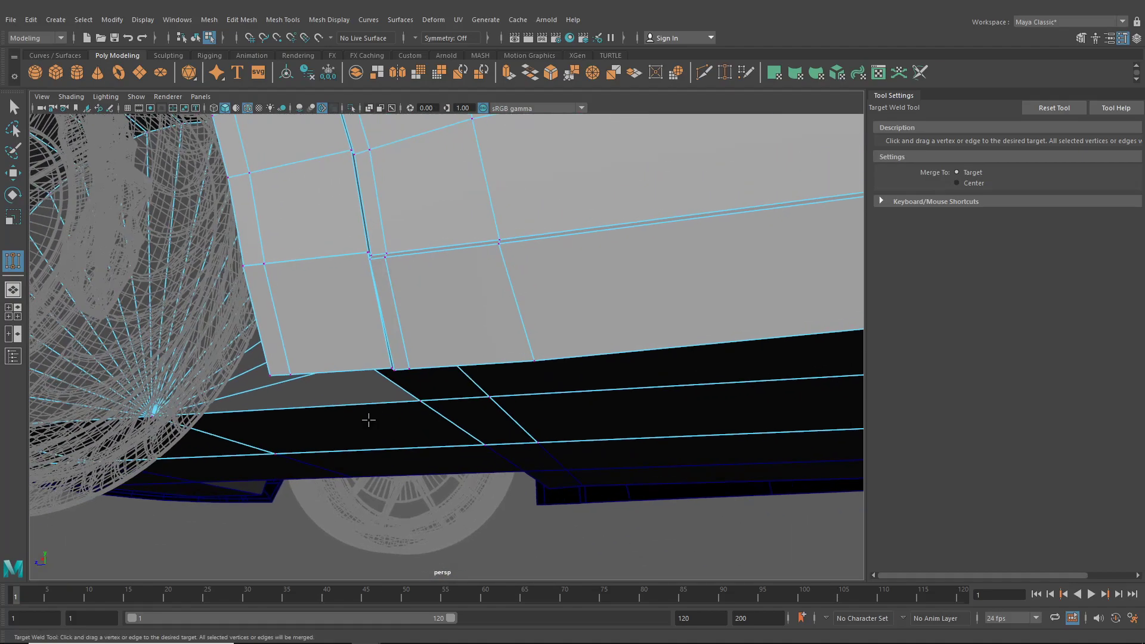
- Target-weld the extruded lower vertices along the sill's underside, working rearward from the front panel gap, onto the adjacent inner bottom-edge vertices
{"action": "left_click_drag", "start_coordinate": [453, 421], "coordinate": [402, 325], "text": "alt"}
{"action": "scroll", "coordinate": [437, 331], "scroll_direction": "down", "scroll_amount": 3}
{"action": "middle_click_drag", "start_coordinate": [436, 332], "coordinate": [439, 397], "text": "alt"}
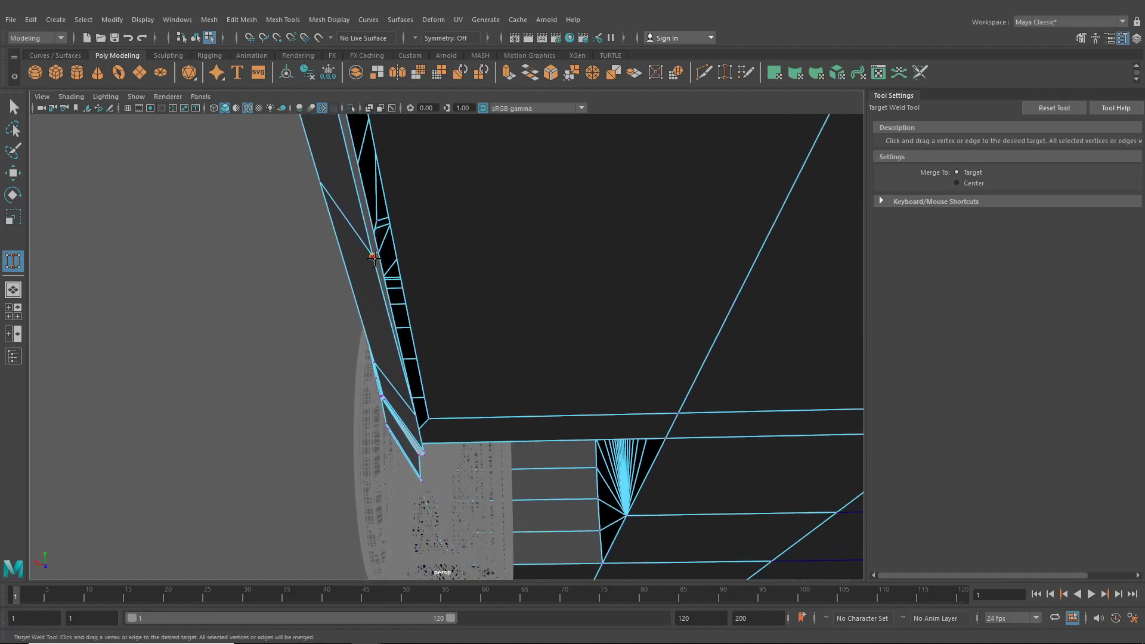
{"action": "left_click_drag", "start_coordinate": [374, 258], "coordinate": [379, 254]}
{"action": "scroll", "coordinate": [398, 279], "scroll_direction": "down", "scroll_amount": 2}
{"action": "middle_click_drag", "start_coordinate": [400, 279], "coordinate": [430, 374], "text": "alt"}
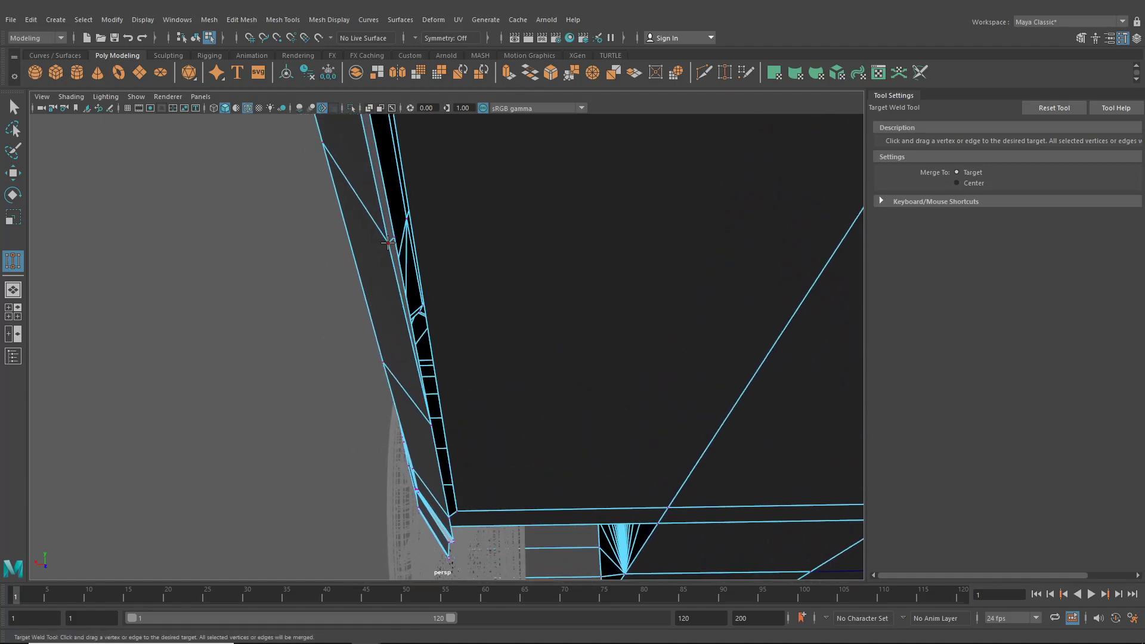
{"action": "left_click_drag", "start_coordinate": [394, 239], "coordinate": [397, 238]}
{"action": "scroll", "coordinate": [408, 247], "scroll_direction": "down", "scroll_amount": 2}
{"action": "middle_click_drag", "start_coordinate": [409, 248], "coordinate": [414, 313], "text": "alt"}
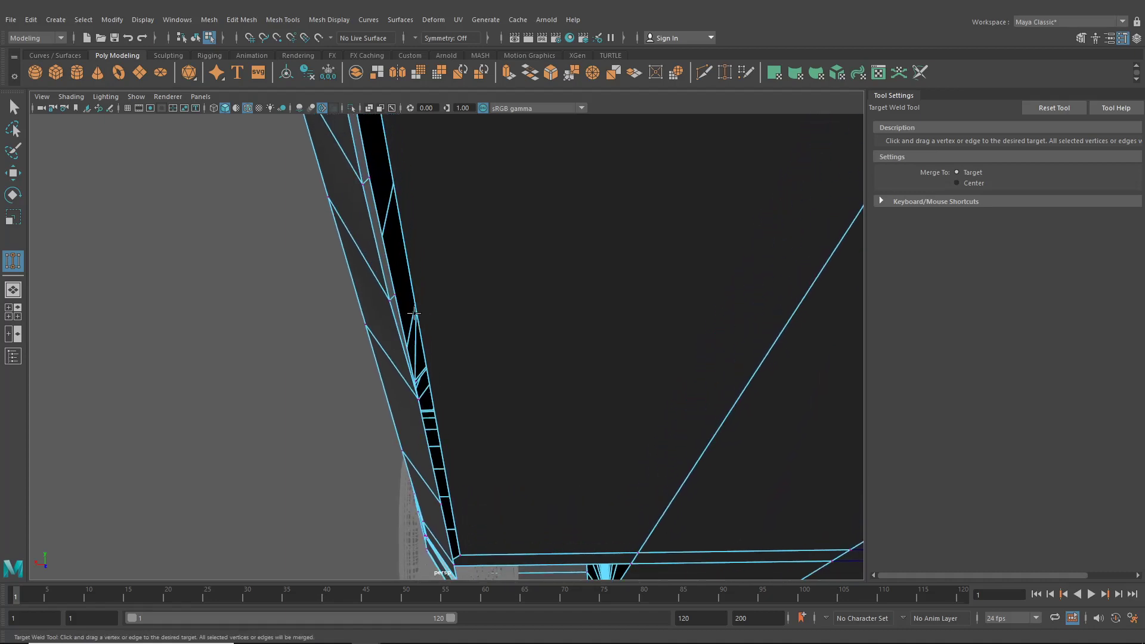
{"action": "left_click_drag", "start_coordinate": [396, 298], "coordinate": [396, 296]}
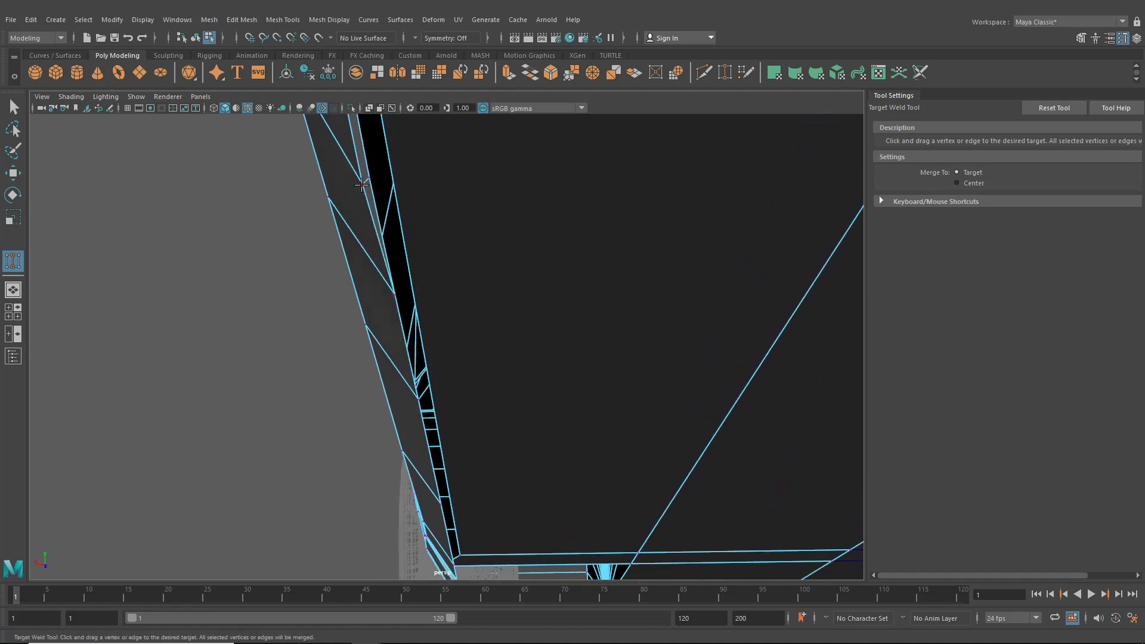
{"action": "left_click_drag", "start_coordinate": [369, 180], "coordinate": [371, 181]}
{"action": "scroll", "coordinate": [375, 197], "scroll_direction": "down", "scroll_amount": 3}
{"action": "middle_click_drag", "start_coordinate": [377, 209], "coordinate": [383, 253], "text": "alt"}
- Target-weld the remaining extruded lower vertices at the rear panel gap and rear wheel arch corner onto the inner bottom edge
{"action": "left_click_drag", "start_coordinate": [384, 253], "coordinate": [643, 228], "text": "alt"}
{"action": "middle_click_drag", "start_coordinate": [643, 228], "coordinate": [398, 101], "text": "alt"}
{"action": "scroll", "coordinate": [561, 304], "scroll_direction": "up", "scroll_amount": 5}
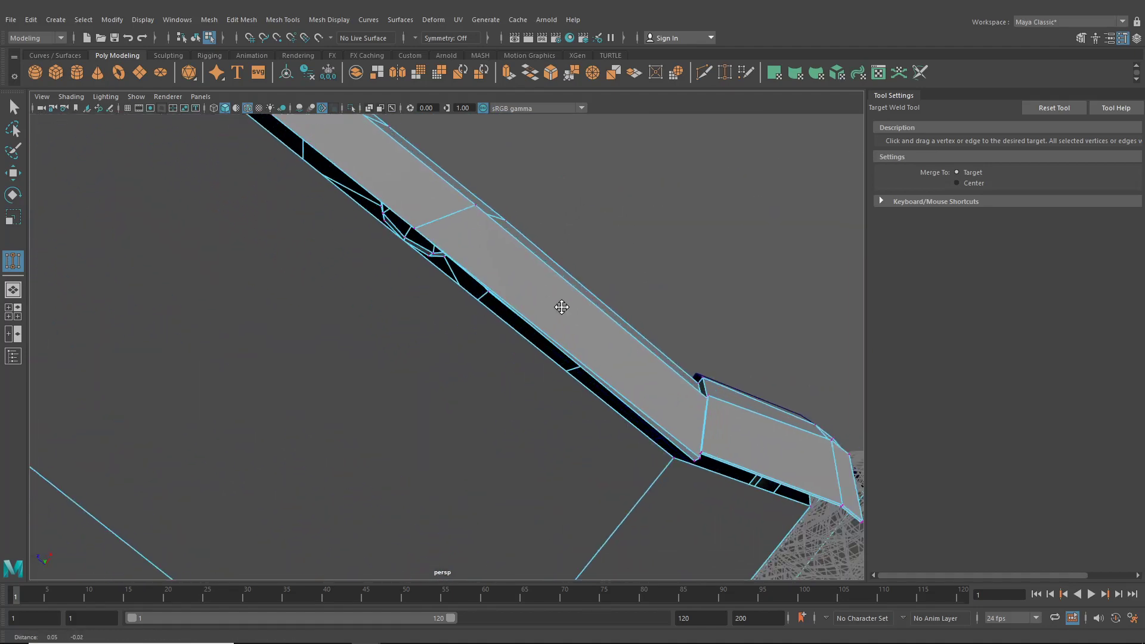
{"action": "middle_click_drag", "start_coordinate": [562, 307], "coordinate": [453, 276], "text": "alt"}
{"action": "scroll", "coordinate": [458, 284], "scroll_direction": "up", "scroll_amount": 3}
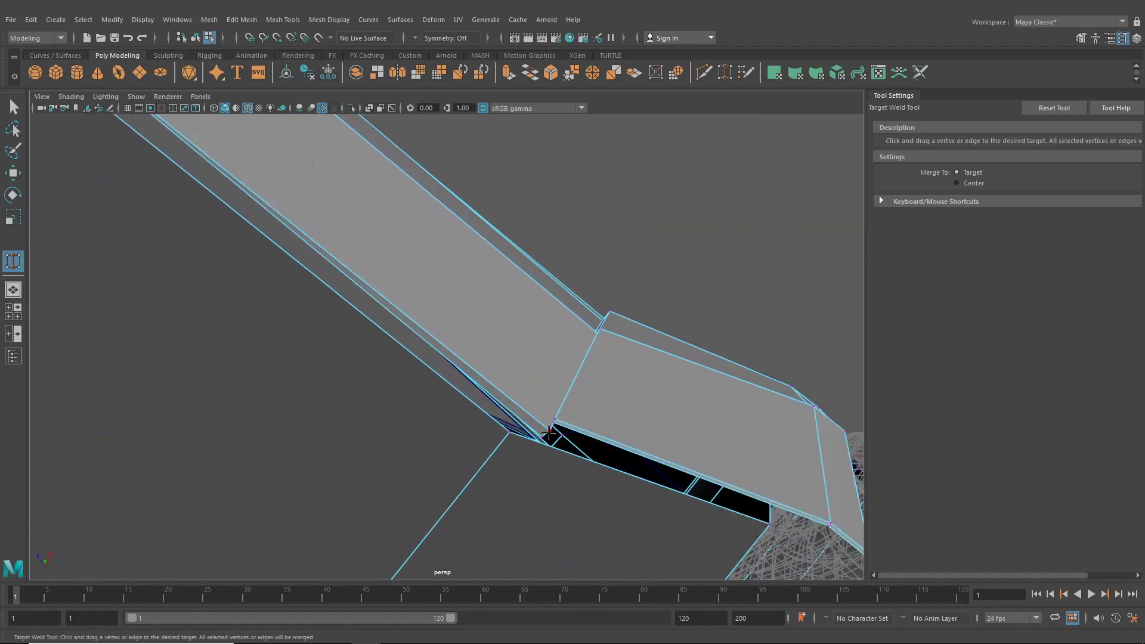
{"action": "left_click_drag", "start_coordinate": [541, 436], "coordinate": [554, 363]}
{"action": "middle_click_drag", "start_coordinate": [679, 388], "coordinate": [597, 348], "text": "alt"}
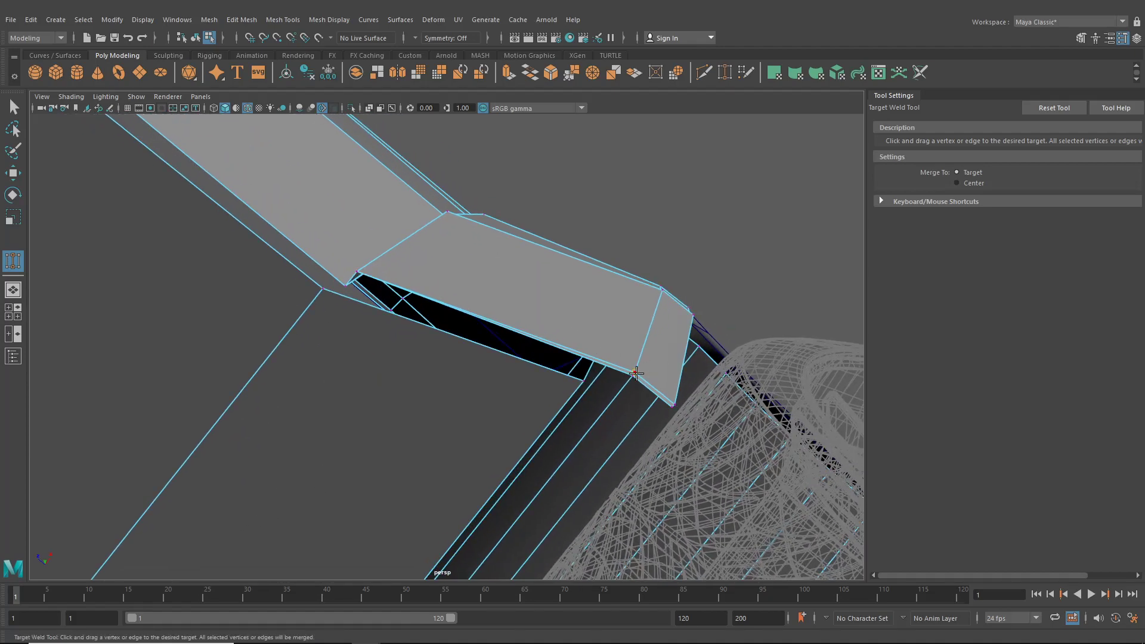
{"action": "left_click_drag", "start_coordinate": [632, 379], "coordinate": [528, 450]}
- Snap the sill strip's upper vertex at the rear panel gap onto the neighbouring corner vertex with the Move tool
{"action": "scroll", "coordinate": [666, 412], "scroll_direction": "down", "scroll_amount": 6}
{"action": "middle_click_drag", "start_coordinate": [527, 451], "coordinate": [550, 309], "text": "alt"}
{"action": "scroll", "coordinate": [507, 310], "scroll_direction": "up", "scroll_amount": 5}
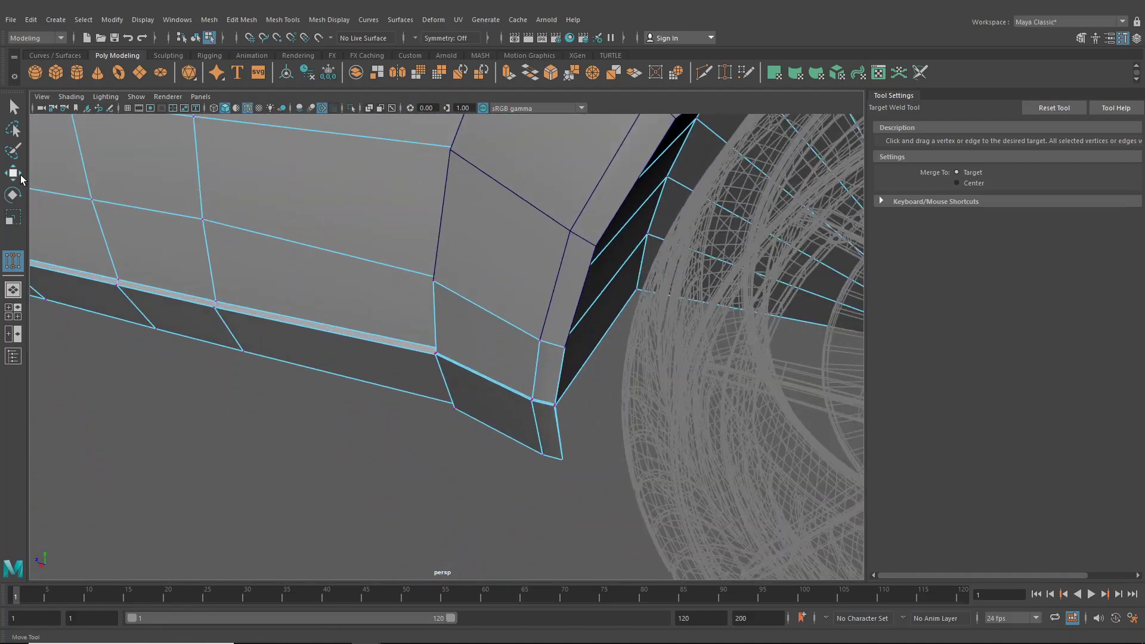
{"action": "left_click", "coordinate": [20, 179]}
{"action": "scroll", "coordinate": [445, 381], "scroll_direction": "up", "scroll_amount": 4}
{"action": "scroll", "coordinate": [445, 381], "scroll_direction": "down", "scroll_amount": 2}
{"action": "left_click_drag", "start_coordinate": [445, 381], "coordinate": [459, 388], "text": "alt"}
{"action": "middle_click_drag", "start_coordinate": [460, 389], "coordinate": [481, 375], "text": "alt"}
{"action": "left_click_drag", "start_coordinate": [481, 374], "coordinate": [561, 374], "text": "alt"}
{"action": "middle_click_drag", "start_coordinate": [506, 352], "coordinate": [537, 364], "text": "alt"}
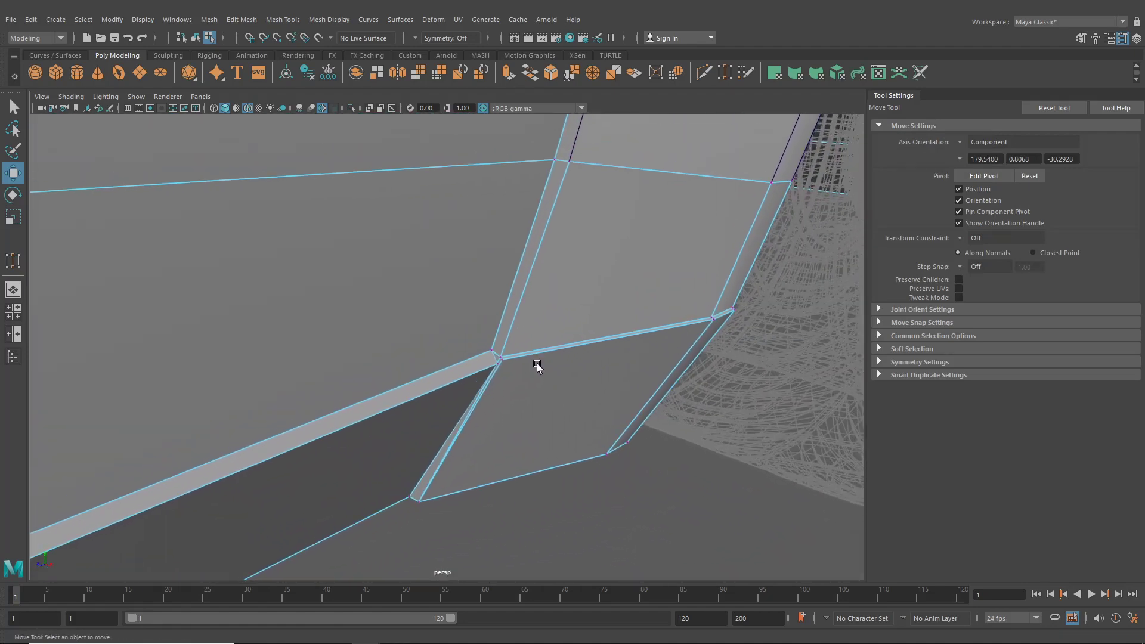
{"action": "scroll", "coordinate": [537, 366], "scroll_direction": "up", "scroll_amount": 4}
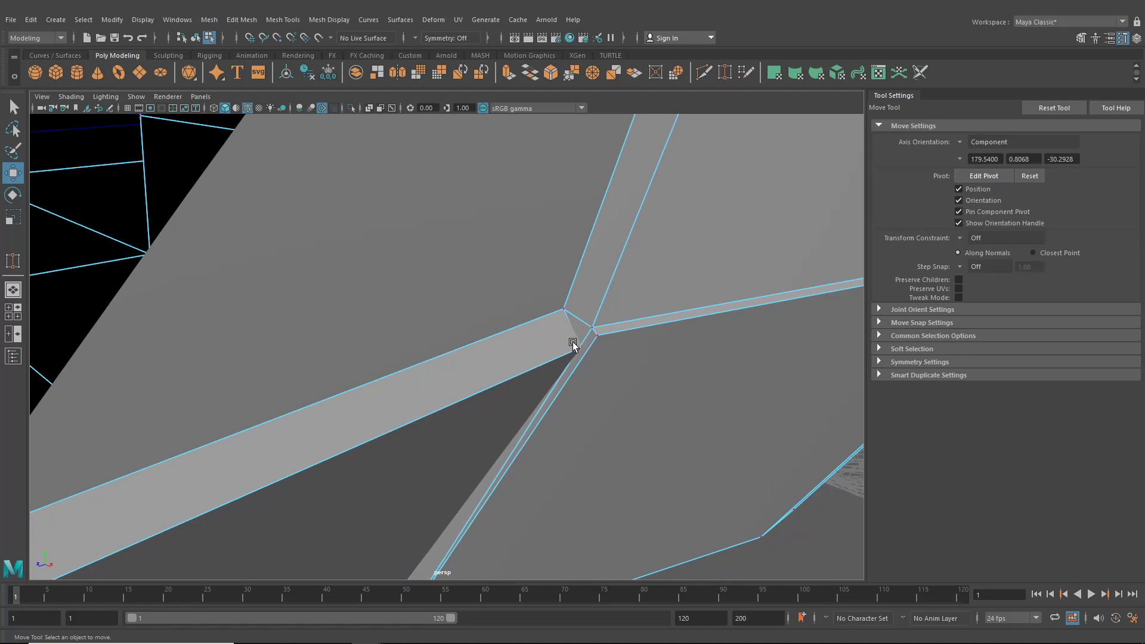
{"action": "left_click_drag", "start_coordinate": [569, 333], "coordinate": [600, 360]}
{"action": "middle_click_drag", "start_coordinate": [595, 359], "coordinate": [545, 329], "text": "alt"}
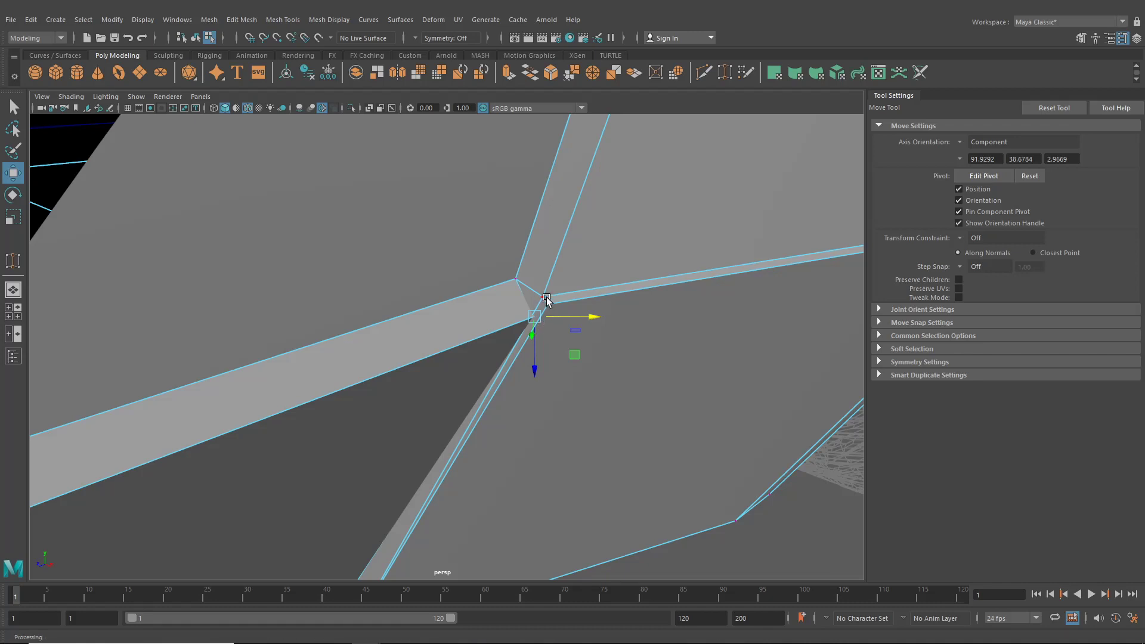
{"action": "left_click_drag", "start_coordinate": [532, 321], "coordinate": [536, 306]}
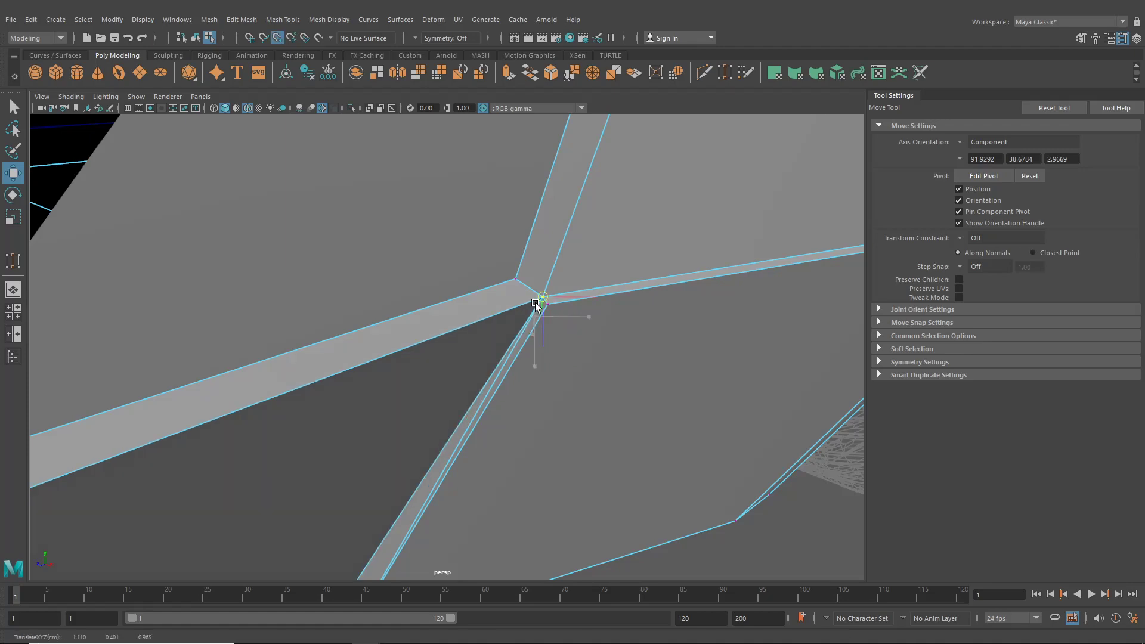
{"action": "scroll", "coordinate": [534, 318], "scroll_direction": "down", "scroll_amount": 5}
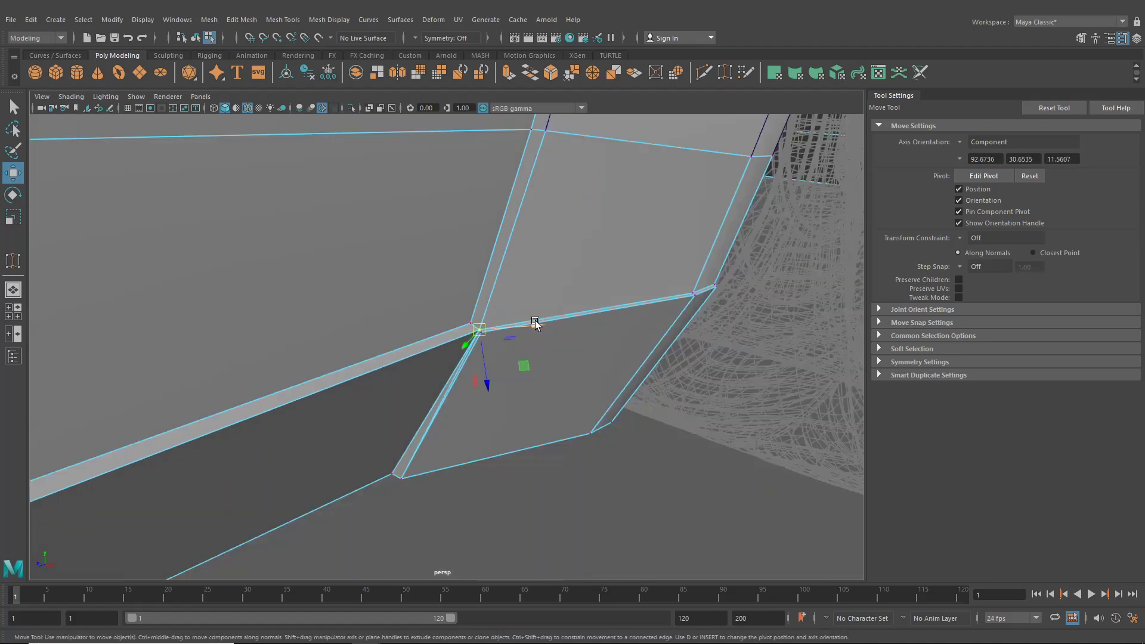
{"action": "left_click_drag", "start_coordinate": [536, 323], "coordinate": [502, 322], "text": "alt"}
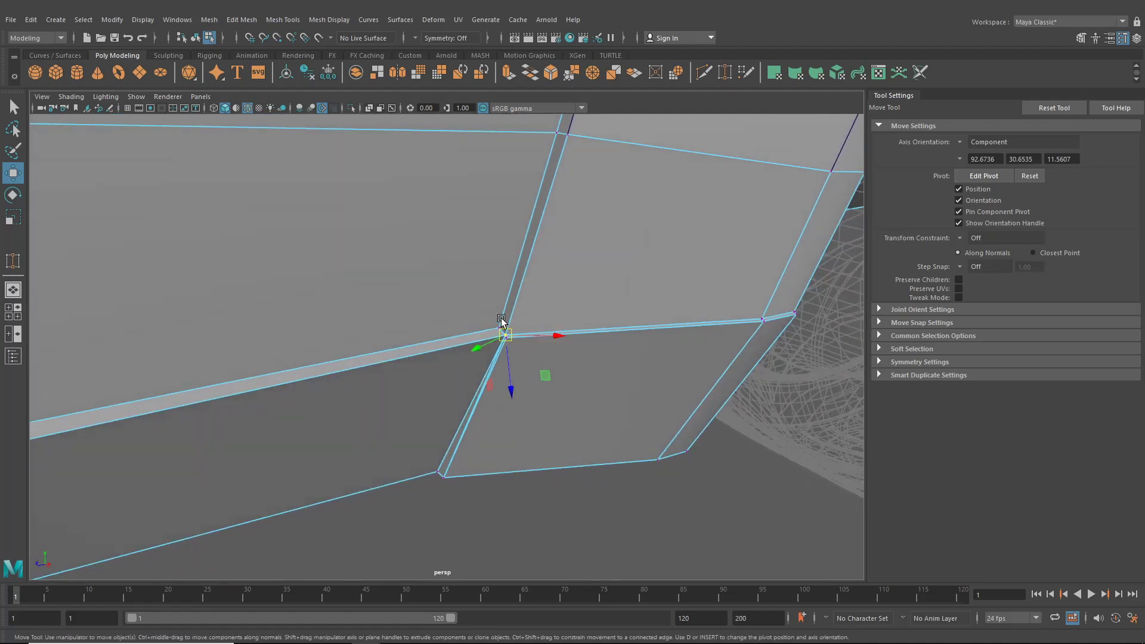
- Merge the overlapping vertices at the strip's rear panel gap corner with a distance threshold of 0.01
{"action": "scroll", "coordinate": [446, 312], "scroll_direction": "down", "scroll_amount": 5}
{"action": "middle_click_drag", "start_coordinate": [447, 312], "coordinate": [631, 291], "text": "alt"}
{"action": "left_click_drag", "start_coordinate": [591, 293], "coordinate": [524, 260], "text": "alt"}
{"action": "left_click", "coordinate": [13, 107]}
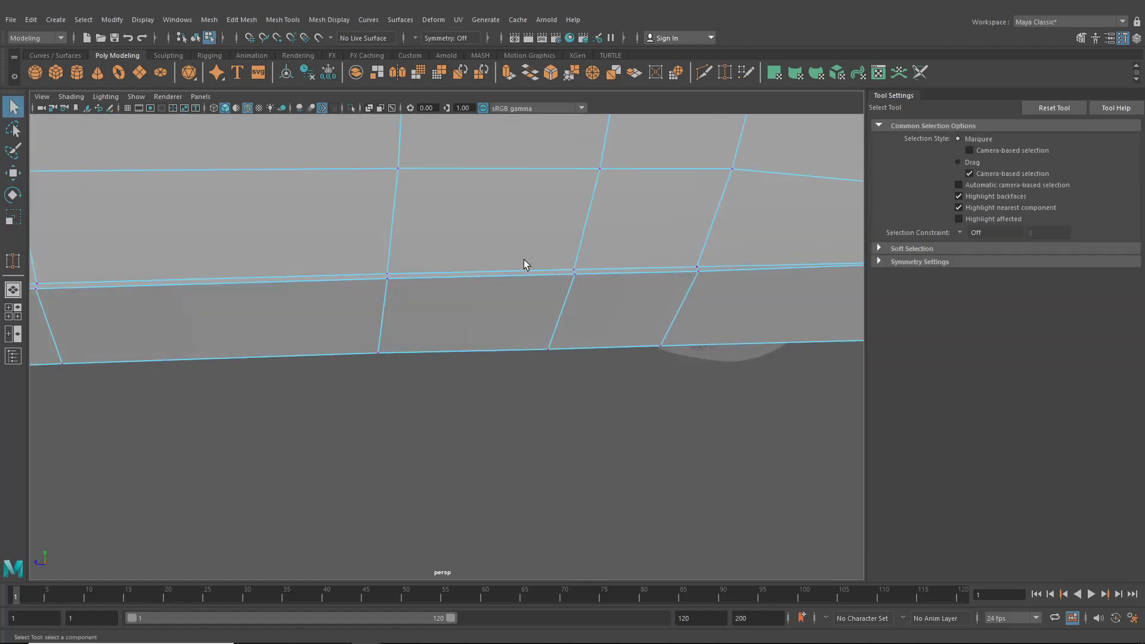
{"action": "middle_click_drag", "start_coordinate": [524, 260], "coordinate": [113, 279], "text": "alt"}
{"action": "right_click_drag", "start_coordinate": [113, 279], "coordinate": [289, 310], "text": "alt"}
{"action": "left_click_drag", "start_coordinate": [289, 311], "coordinate": [348, 324], "text": "alt"}
{"action": "middle_click_drag", "start_coordinate": [422, 297], "coordinate": [424, 320], "text": "alt"}
{"action": "right_click_drag", "start_coordinate": [424, 320], "coordinate": [460, 351], "text": "alt"}
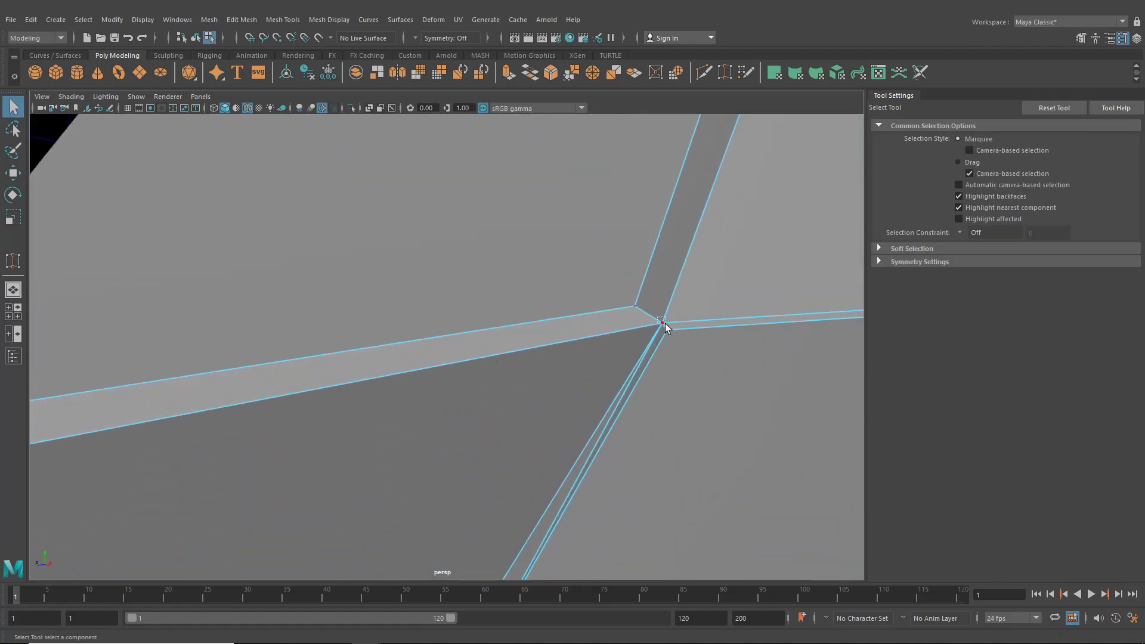
{"action": "left_click", "coordinate": [330, 20]}
{"action": "mouse_move", "coordinate": [282, 20]}
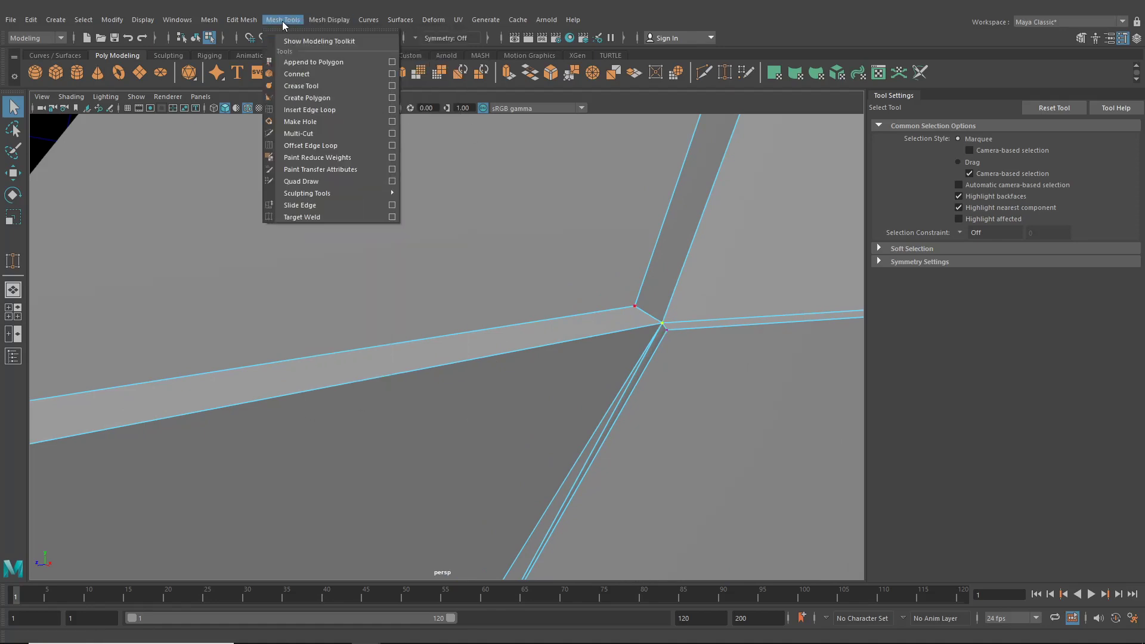
{"action": "mouse_move", "coordinate": [231, 25]}
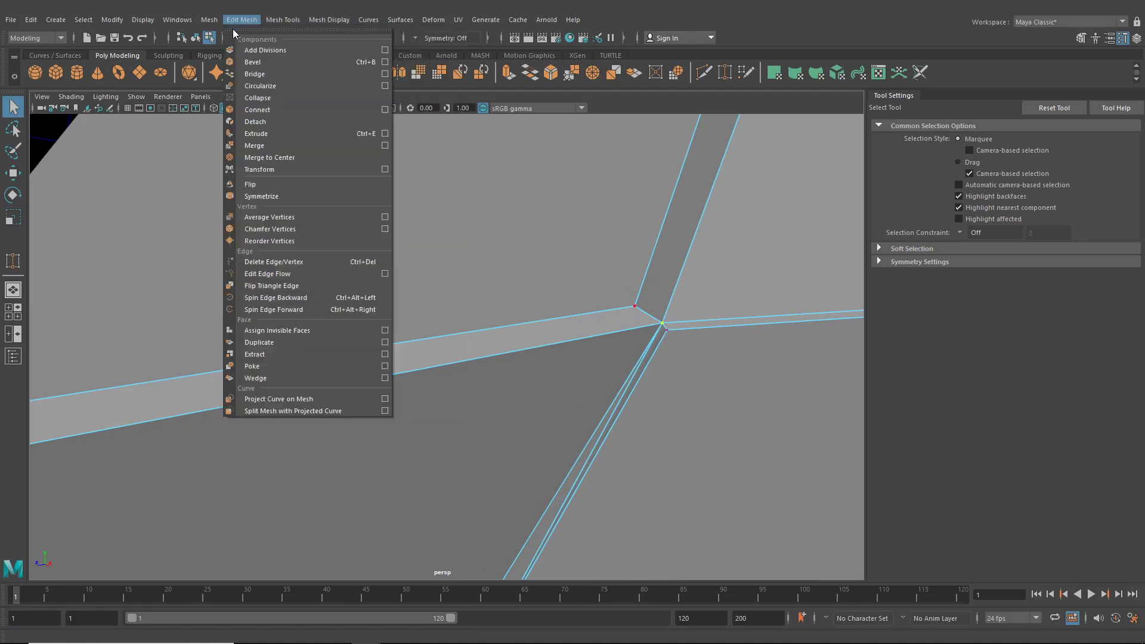
{"action": "left_click", "coordinate": [262, 146]}
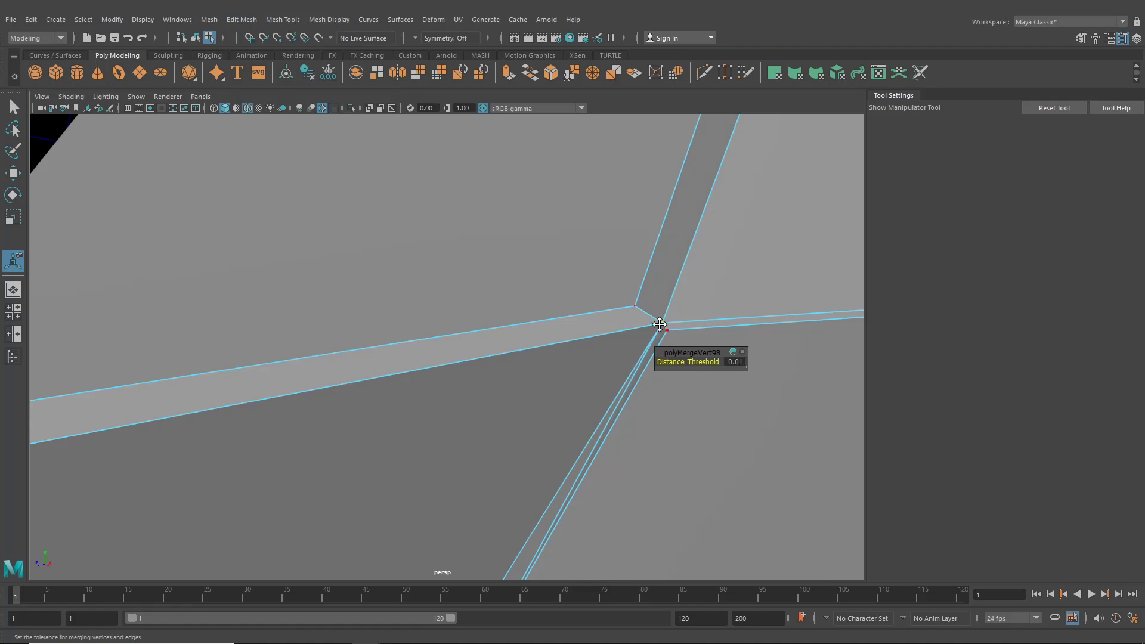
{"action": "scroll", "coordinate": [659, 324], "scroll_direction": "down", "scroll_amount": 10}
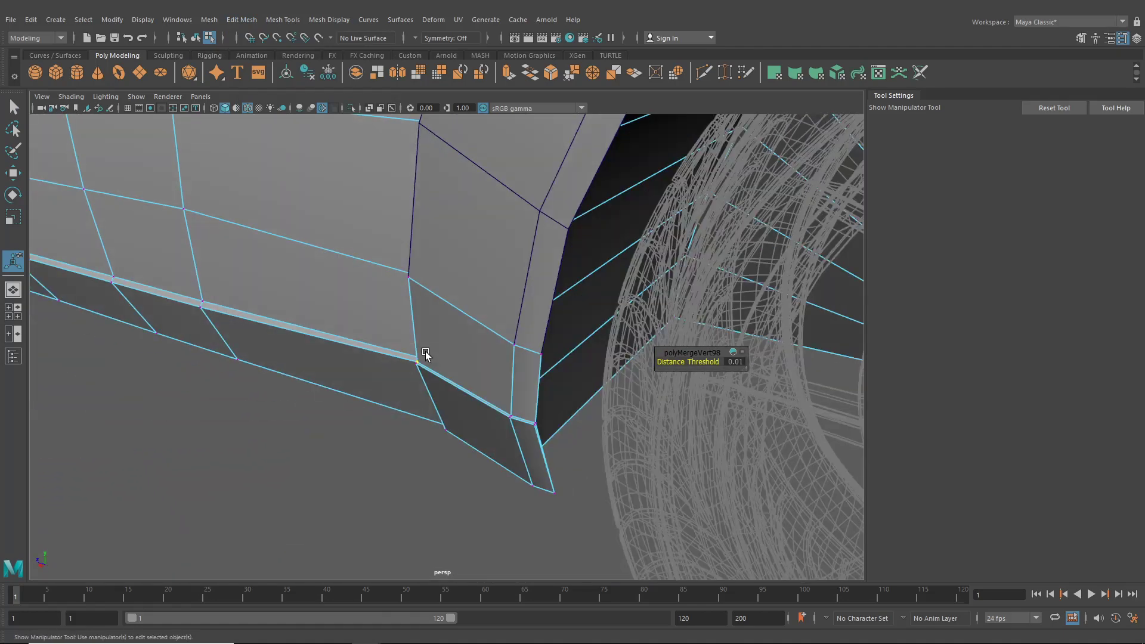
- Examine the edges around the merged rear panel gap corner and the adjoining end at the rear wheel arch
{"action": "scroll", "coordinate": [426, 354], "scroll_direction": "up", "scroll_amount": 10}
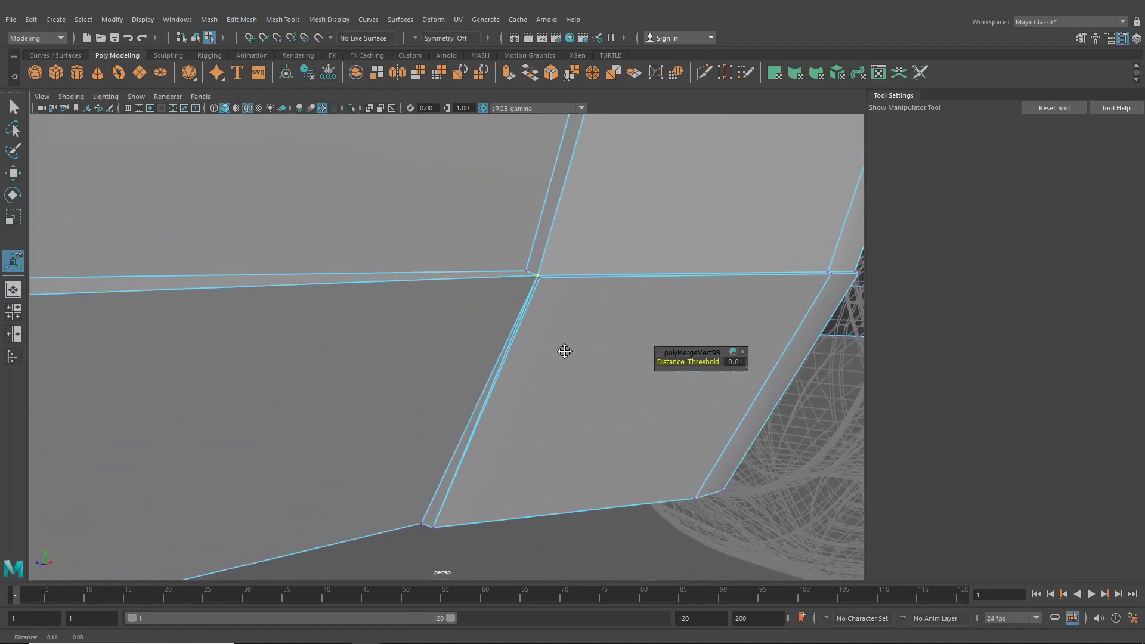
{"action": "middle_click_drag", "start_coordinate": [565, 351], "coordinate": [555, 294], "text": "alt"}
{"action": "right_click_drag", "start_coordinate": [556, 253], "coordinate": [546, 295]}
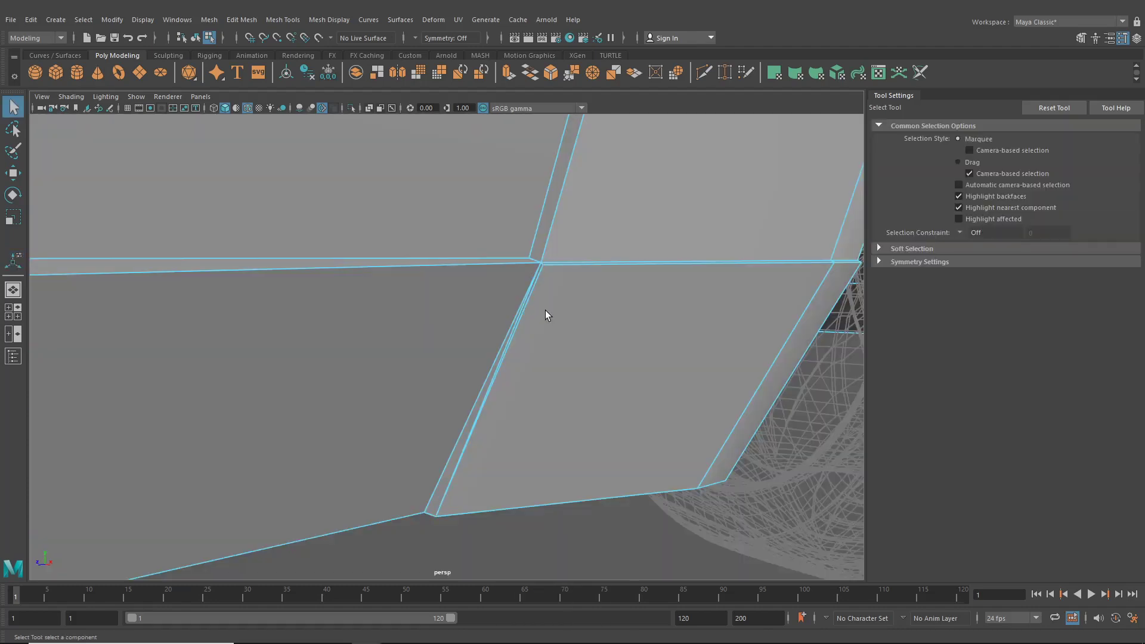
{"action": "left_click", "coordinate": [518, 315]}
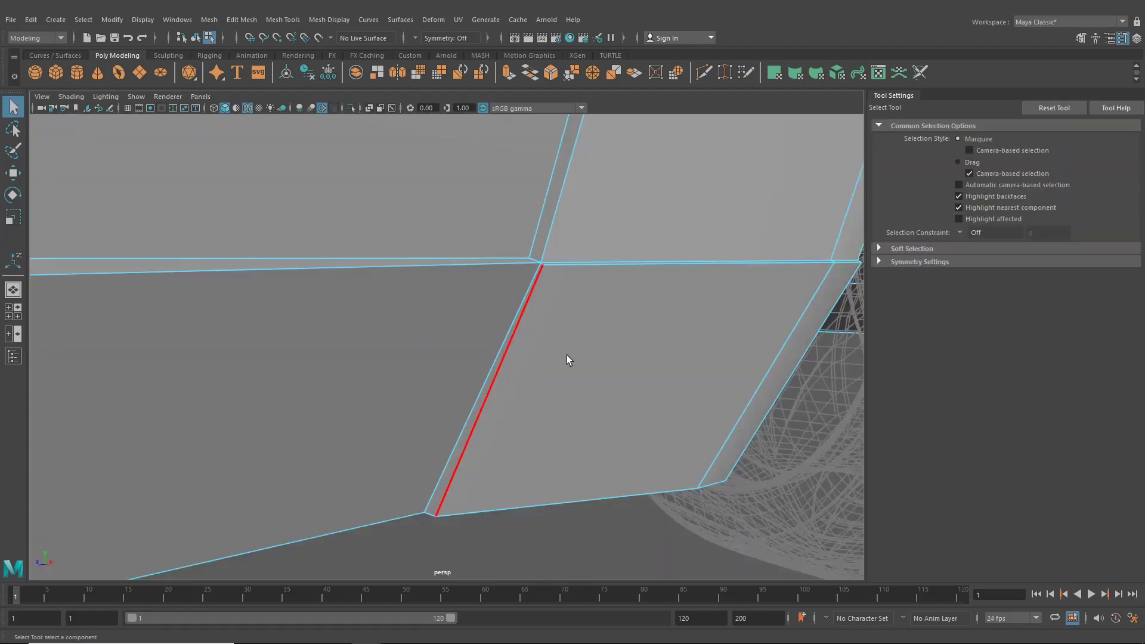
{"action": "scroll", "coordinate": [585, 370], "scroll_direction": "down", "scroll_amount": 5}
{"action": "middle_click_drag", "start_coordinate": [585, 371], "coordinate": [688, 373], "text": "alt"}
{"action": "left_click_drag", "start_coordinate": [487, 371], "coordinate": [595, 368], "text": "alt"}
{"action": "middle_click_drag", "start_coordinate": [595, 367], "coordinate": [455, 345], "text": "alt"}
{"action": "scroll", "coordinate": [455, 345], "scroll_direction": "up", "scroll_amount": 5}
{"action": "left_click_drag", "start_coordinate": [455, 346], "coordinate": [402, 340], "text": "alt"}
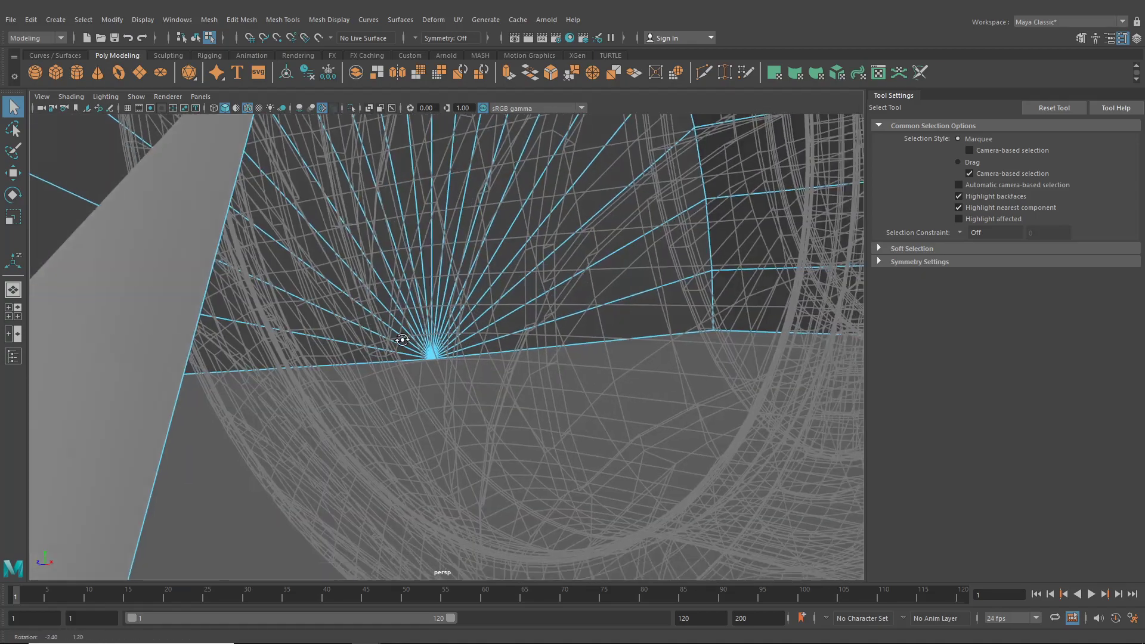
{"action": "scroll", "coordinate": [402, 339], "scroll_direction": "down", "scroll_amount": 3}
{"action": "middle_click_drag", "start_coordinate": [403, 340], "coordinate": [478, 356], "text": "alt"}
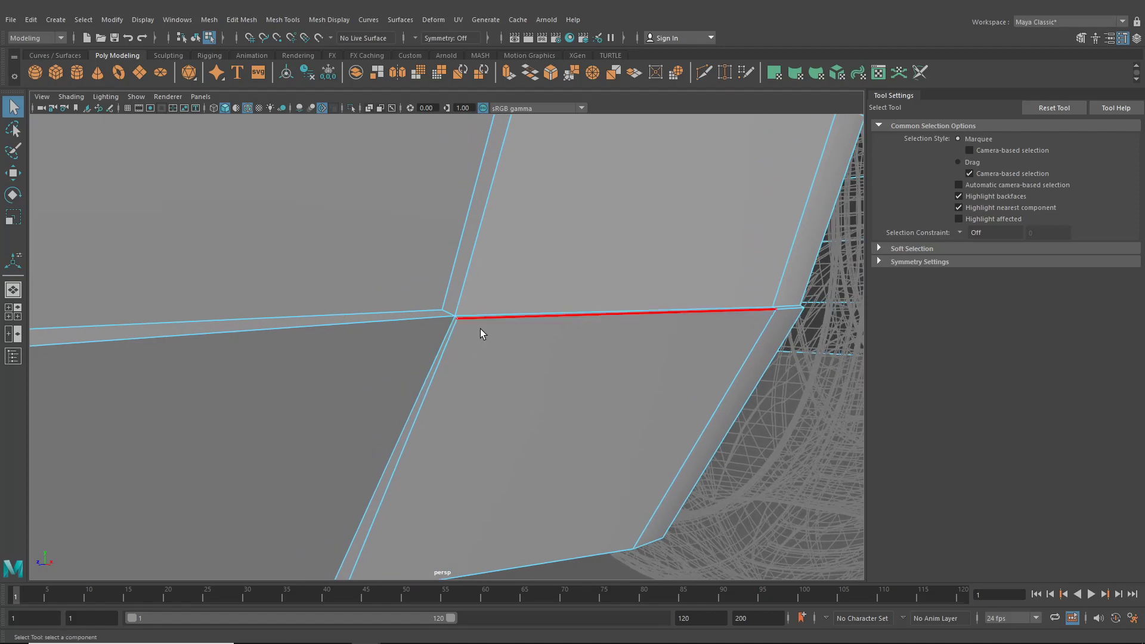
- Select the upper-edge vertices of the strip's section behind the rear panel gap and lower them slightly along the world Y axis
{"action": "right_click_drag", "start_coordinate": [481, 329], "coordinate": [451, 318]}
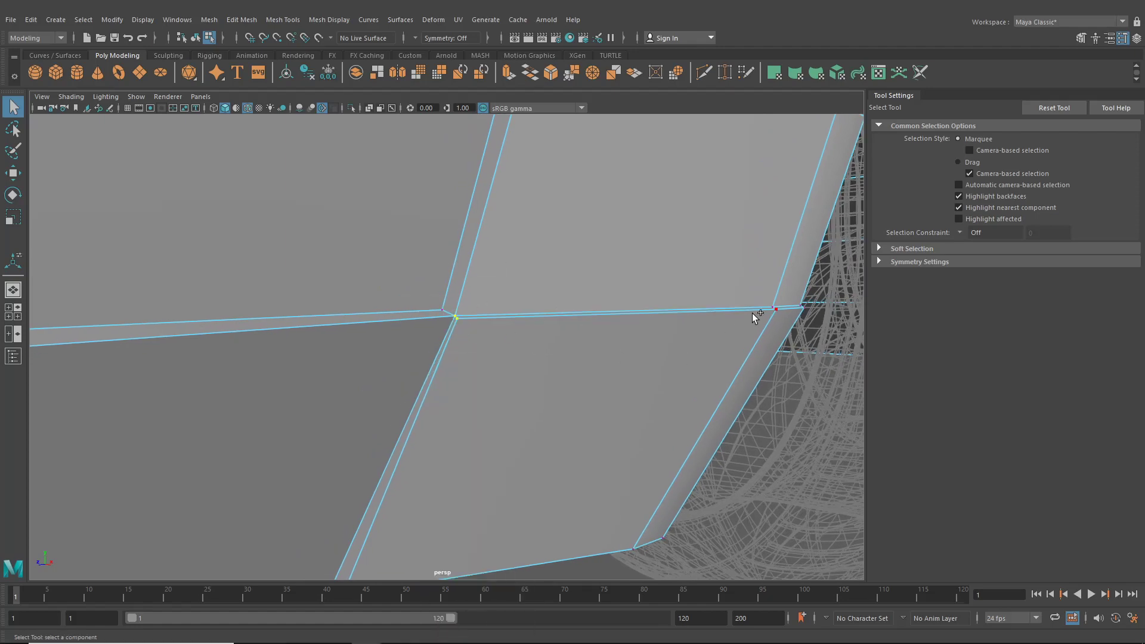
{"action": "scroll", "coordinate": [792, 330], "scroll_direction": "down", "scroll_amount": 3}
{"action": "left_click_drag", "start_coordinate": [804, 318], "coordinate": [703, 357], "text": "shift"}
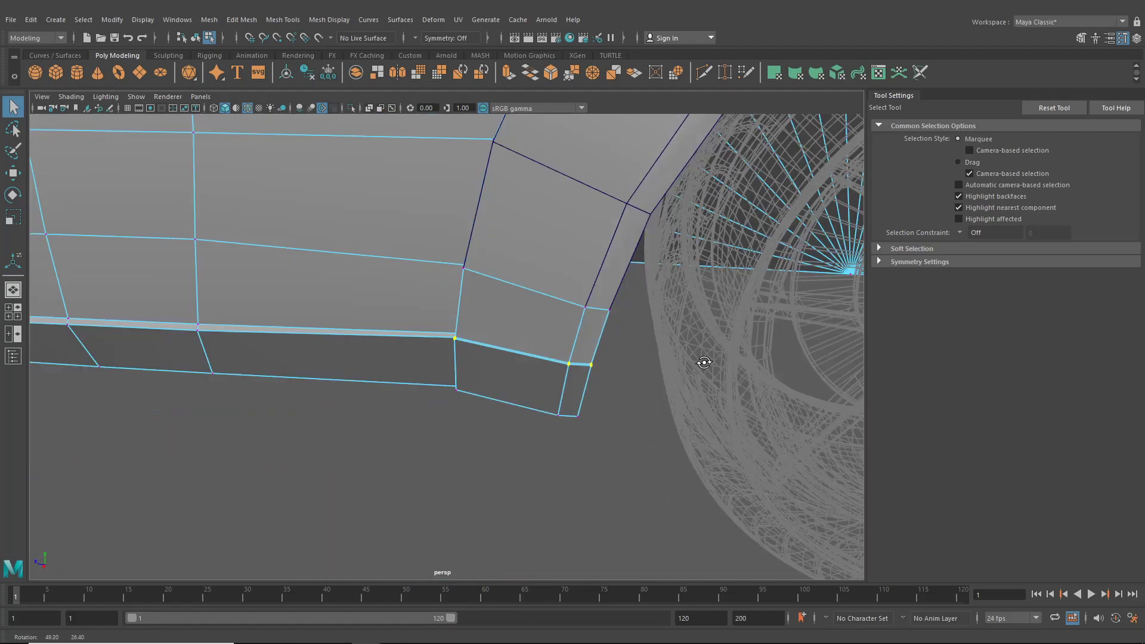
{"action": "middle_click_drag", "start_coordinate": [703, 358], "coordinate": [532, 368], "text": "alt"}
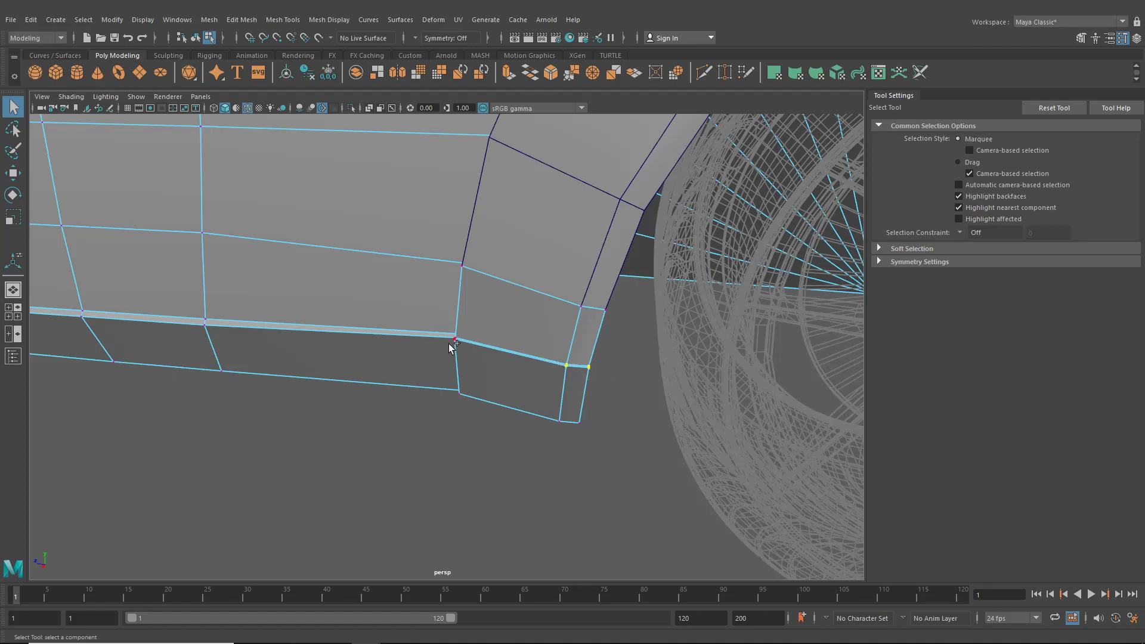
{"action": "left_click_drag", "start_coordinate": [449, 343], "coordinate": [512, 334], "text": "alt"}
{"action": "scroll", "coordinate": [449, 343], "scroll_direction": "up", "scroll_amount": 5}
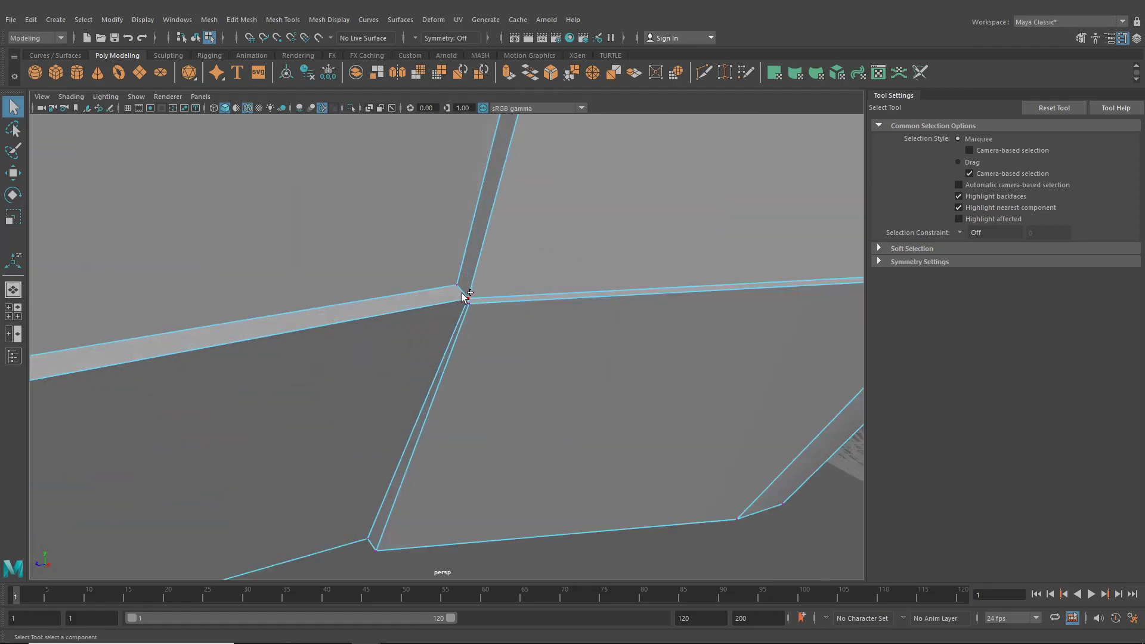
{"action": "left_click", "coordinate": [17, 175]}
{"action": "scroll", "coordinate": [477, 323], "scroll_direction": "down", "scroll_amount": 5}
{"action": "left_click_drag", "start_coordinate": [481, 322], "coordinate": [517, 317], "text": "alt"}
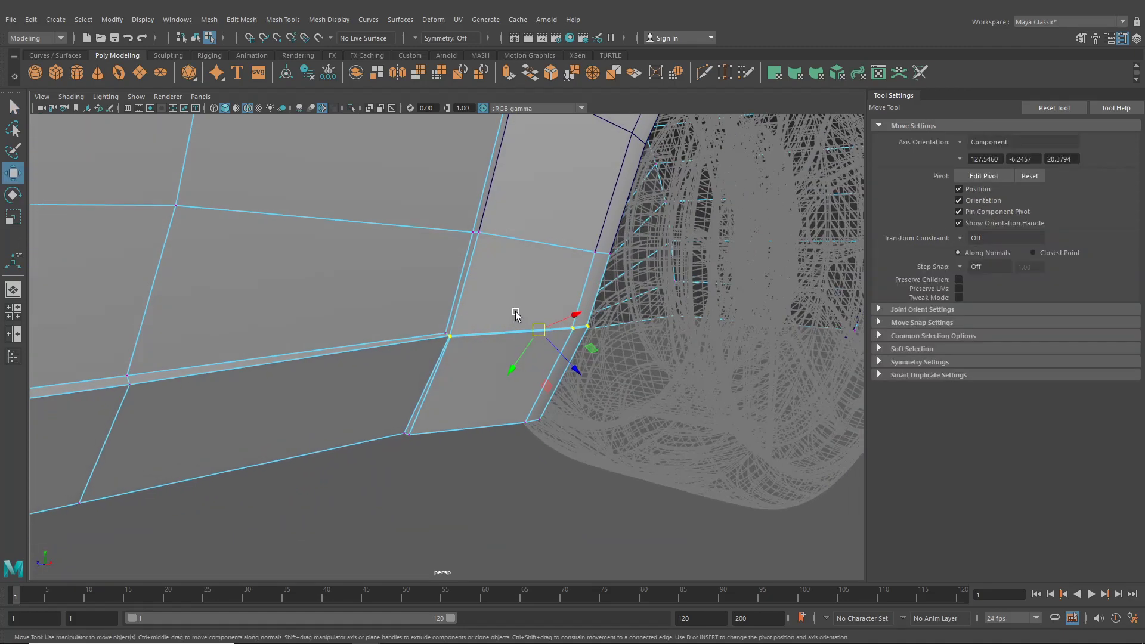
{"action": "scroll", "coordinate": [546, 325], "scroll_direction": "up", "scroll_amount": 3}
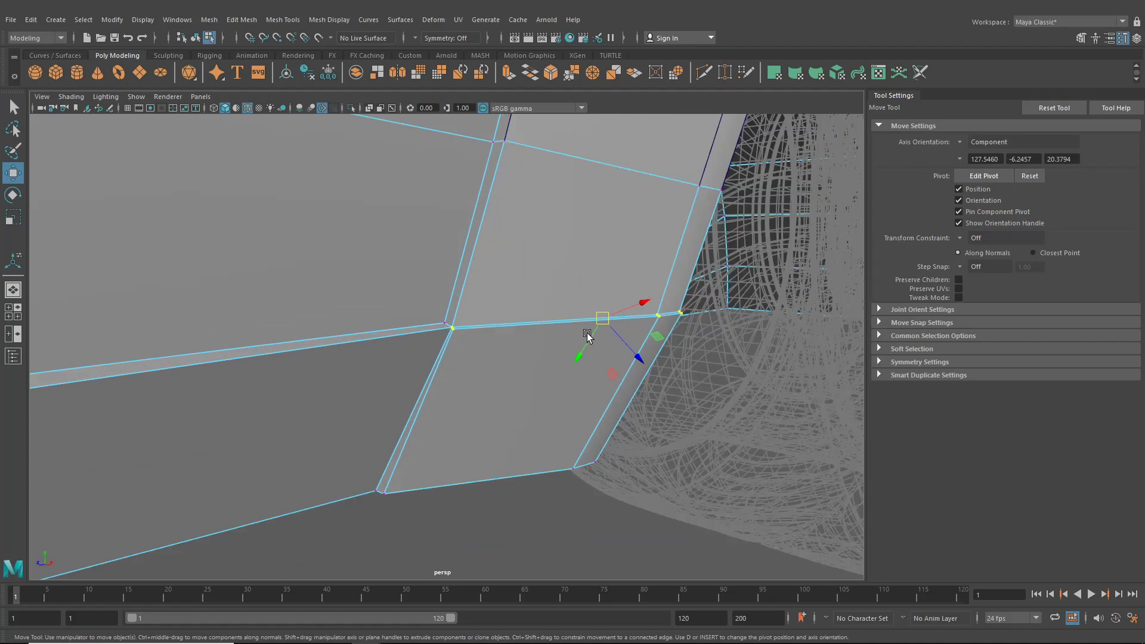
{"action": "left_click", "coordinate": [960, 142]}
{"action": "left_click", "coordinate": [979, 163]}
{"action": "scroll", "coordinate": [611, 304], "scroll_direction": "up", "scroll_amount": 3}
{"action": "left_click_drag", "start_coordinate": [611, 305], "coordinate": [656, 296], "text": "alt"}
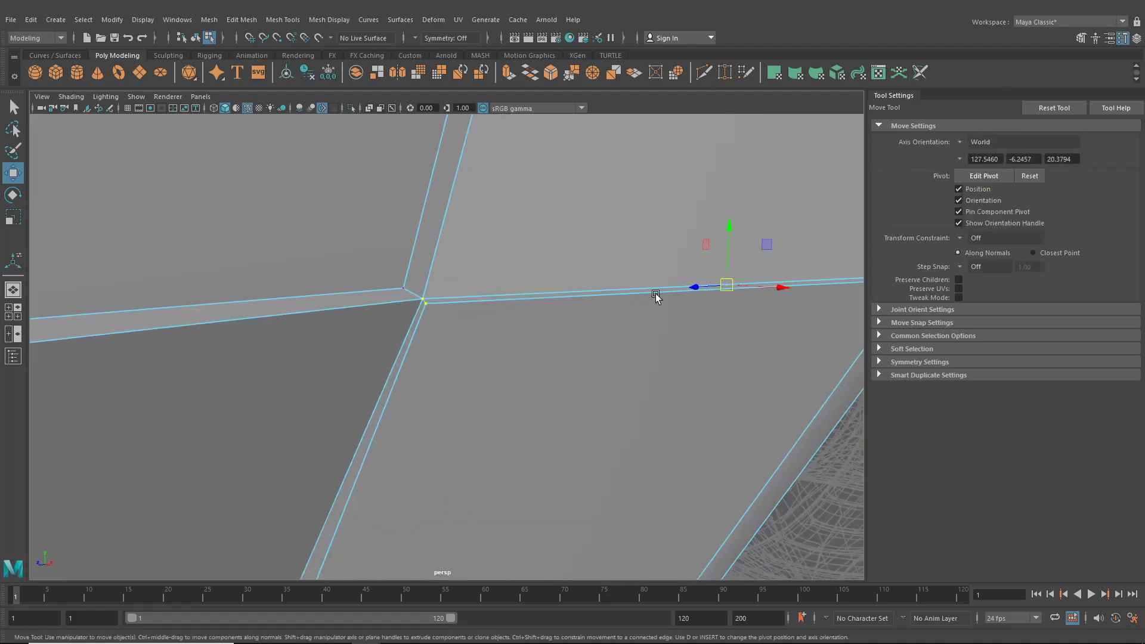
{"action": "left_click_drag", "start_coordinate": [734, 222], "coordinate": [731, 232]}
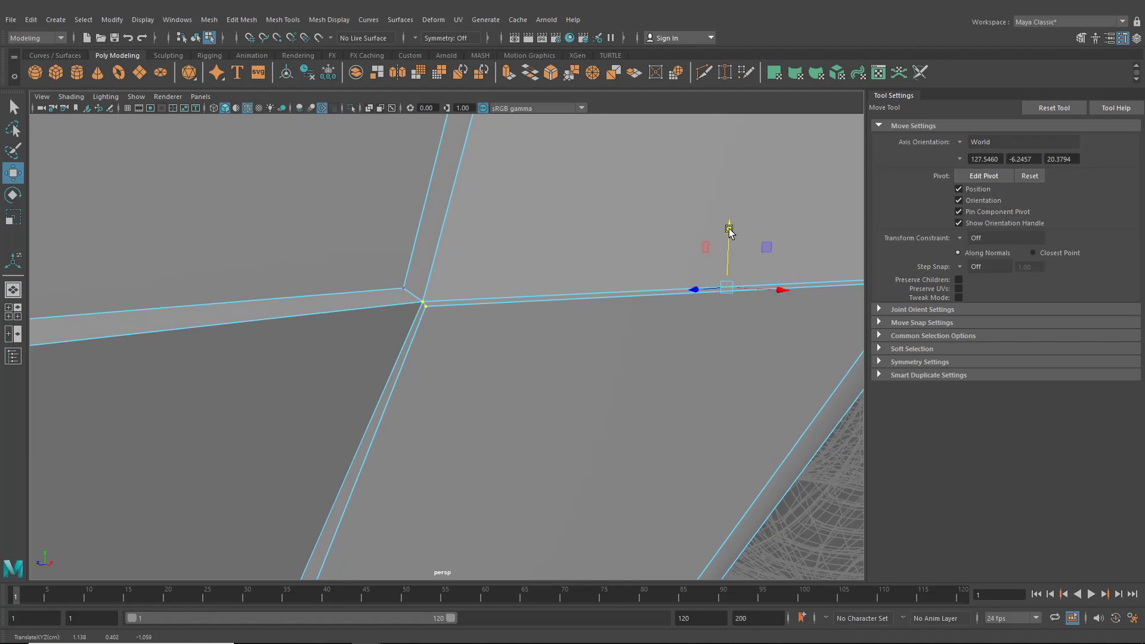
- Weld the sill strip's stray vertex at the front panel gap corner onto the vertex beside it with the Target Weld tool
{"action": "scroll", "coordinate": [715, 251], "scroll_direction": "down", "scroll_amount": 8}
{"action": "left_click_drag", "start_coordinate": [692, 281], "coordinate": [499, 299], "text": "alt"}
{"action": "scroll", "coordinate": [477, 302], "scroll_direction": "down", "scroll_amount": 2}
{"action": "middle_click_drag", "start_coordinate": [191, 313], "coordinate": [373, 311], "text": "alt"}
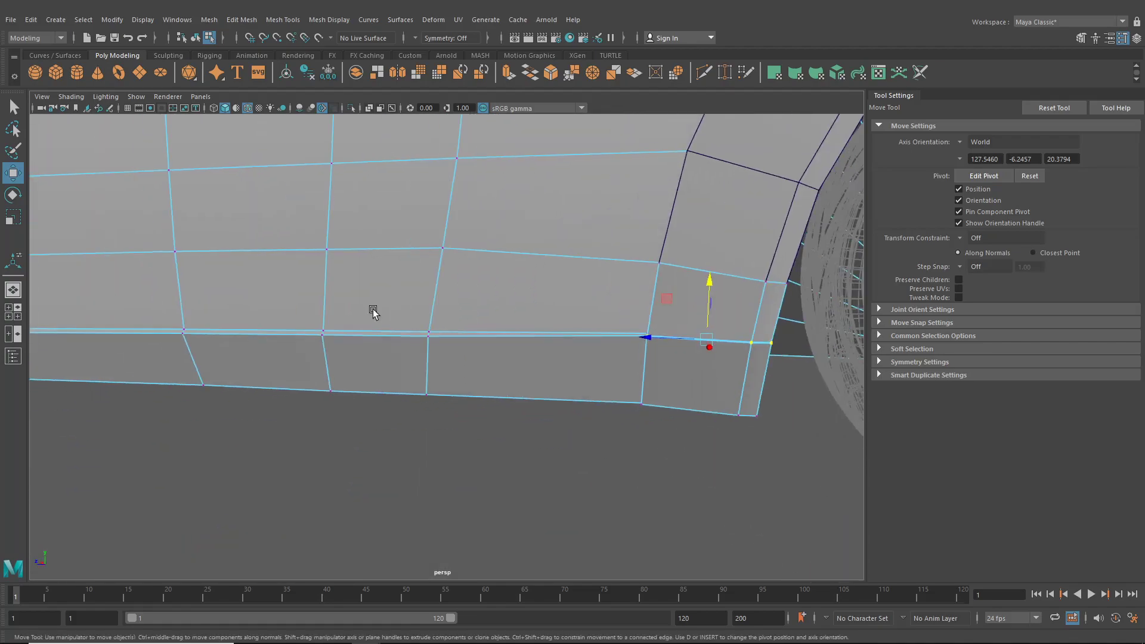
{"action": "left_click_drag", "start_coordinate": [372, 311], "coordinate": [430, 369], "text": "alt"}
{"action": "scroll", "coordinate": [427, 373], "scroll_direction": "down", "scroll_amount": 5}
{"action": "scroll", "coordinate": [424, 381], "scroll_direction": "up", "scroll_amount": 5}
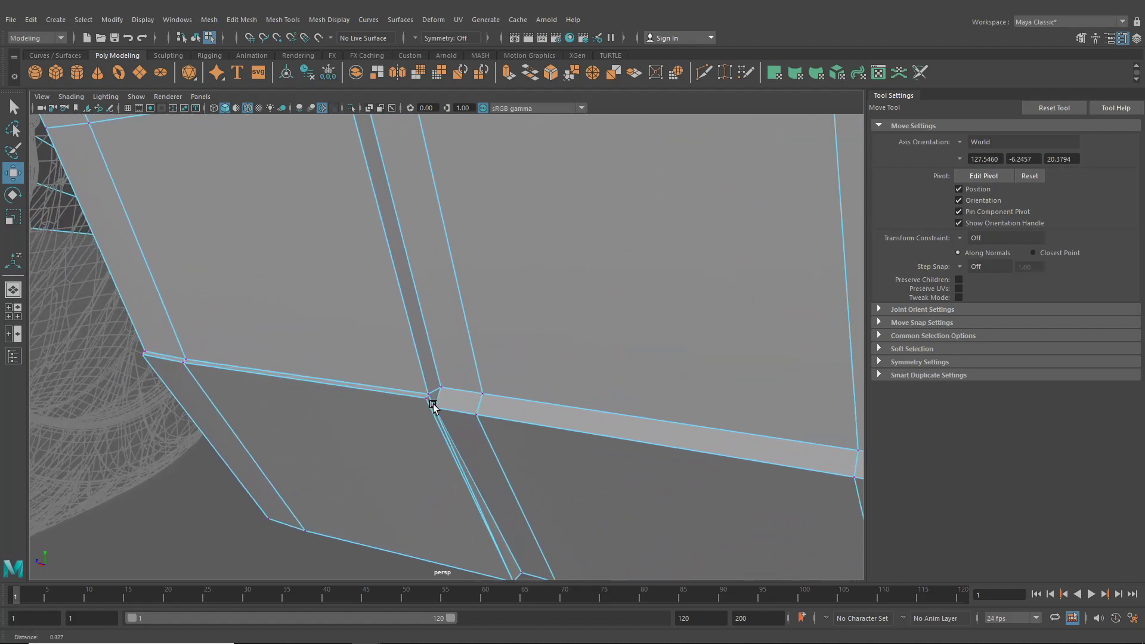
{"action": "scroll", "coordinate": [434, 400], "scroll_direction": "up", "scroll_amount": 1}
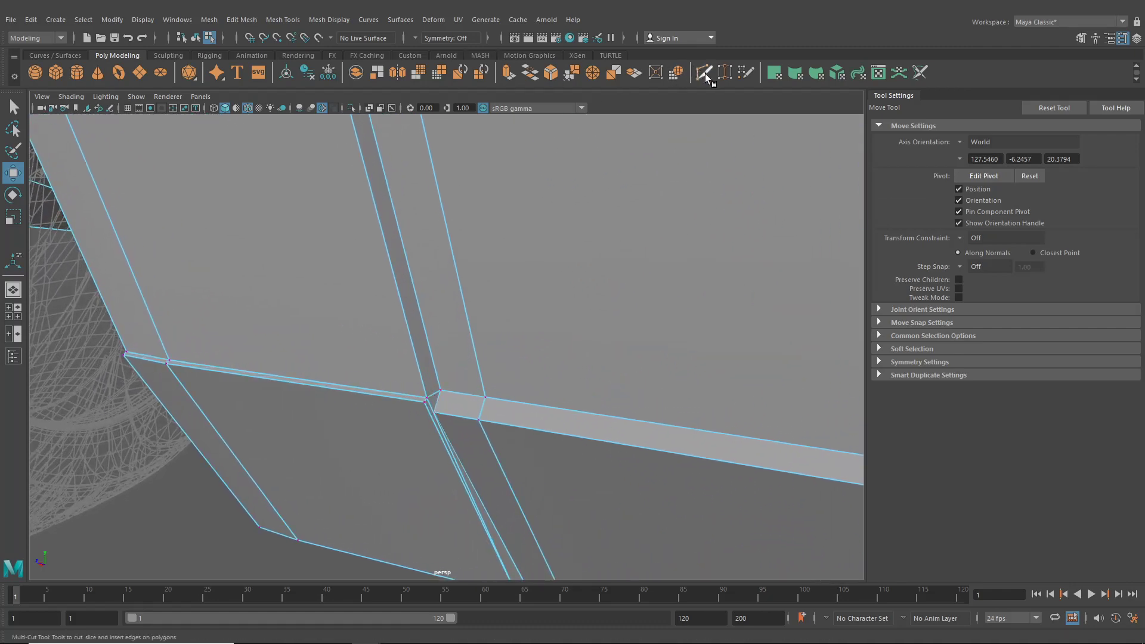
{"action": "left_click", "coordinate": [730, 76]}
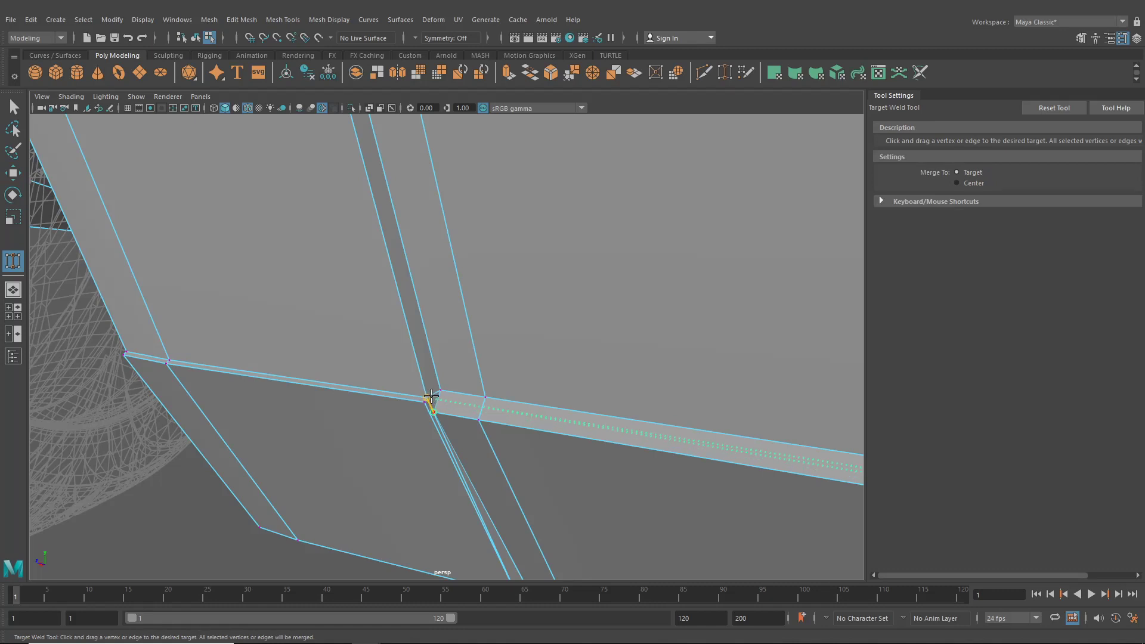
{"action": "left_click_drag", "start_coordinate": [429, 396], "coordinate": [430, 400]}
- Raise the strip's upper-edge vertex one section behind the front panel gap slightly along the world Y axis with the Move tool
{"action": "mouse_move", "coordinate": [459, 371]}
{"action": "left_mouse_down", "text": "alt"}
{"action": "mouse_move", "coordinate": [463, 358]}
{"action": "mouse_move", "coordinate": [416, 346]}
{"action": "mouse_move", "coordinate": [436, 387]}
{"action": "mouse_move", "coordinate": [469, 389]}
{"action": "left_mouse_up", "text": "alt"}
{"action": "key", "text": "w"}
{"action": "left_click", "coordinate": [468, 422]}
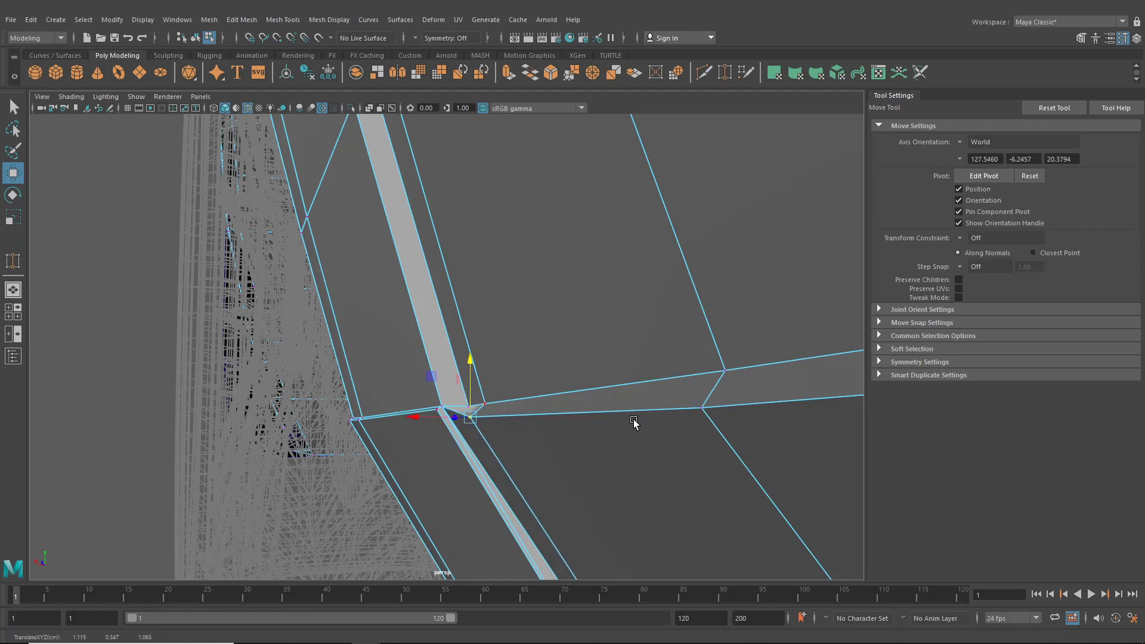
{"action": "left_click", "coordinate": [704, 411]}
{"action": "left_click_drag", "start_coordinate": [702, 393], "coordinate": [702, 387]}
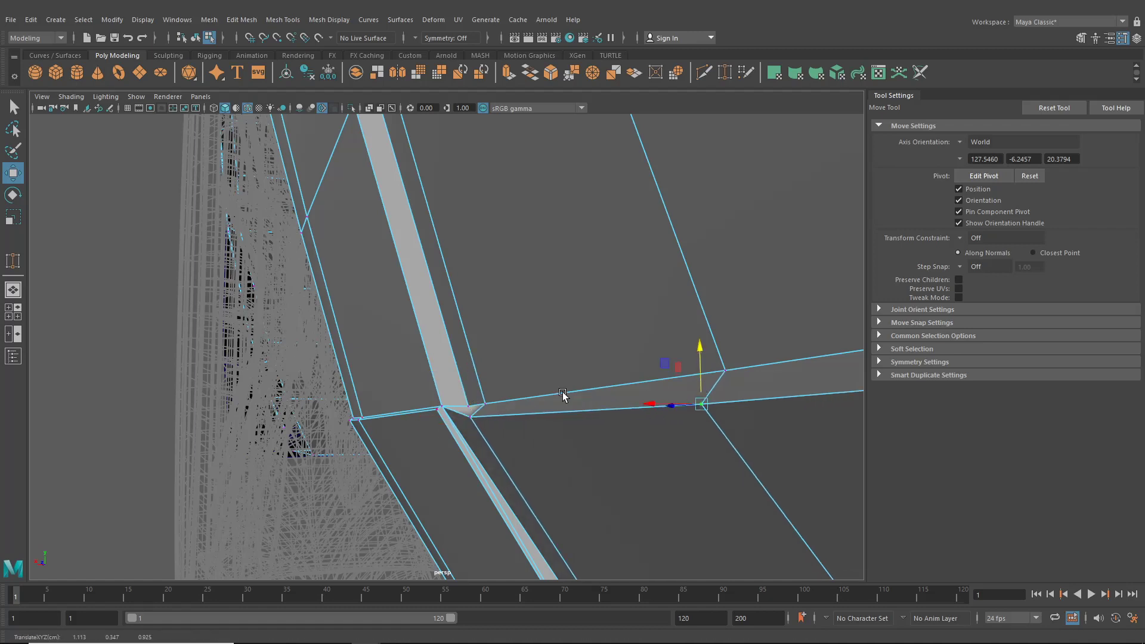
- Select the upper-edge vertices of the strip's section ahead of the front panel gap, lower them slightly and nudge them inward along X
{"action": "middle_click_drag", "start_coordinate": [512, 403], "coordinate": [535, 406], "text": "alt"}
{"action": "left_click_drag", "start_coordinate": [455, 440], "coordinate": [273, 297], "text": "alt"}
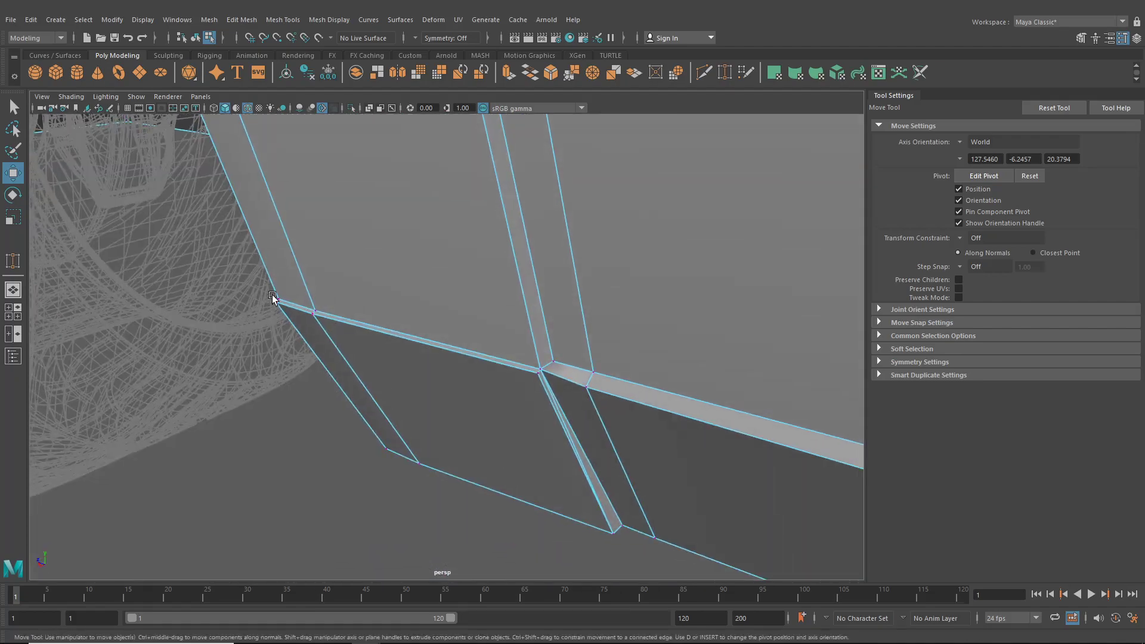
{"action": "left_click_drag", "start_coordinate": [352, 331], "coordinate": [353, 331]}
{"action": "left_click_drag", "start_coordinate": [528, 366], "coordinate": [534, 389], "text": "shift"}
{"action": "left_click_drag", "start_coordinate": [452, 352], "coordinate": [455, 356]}
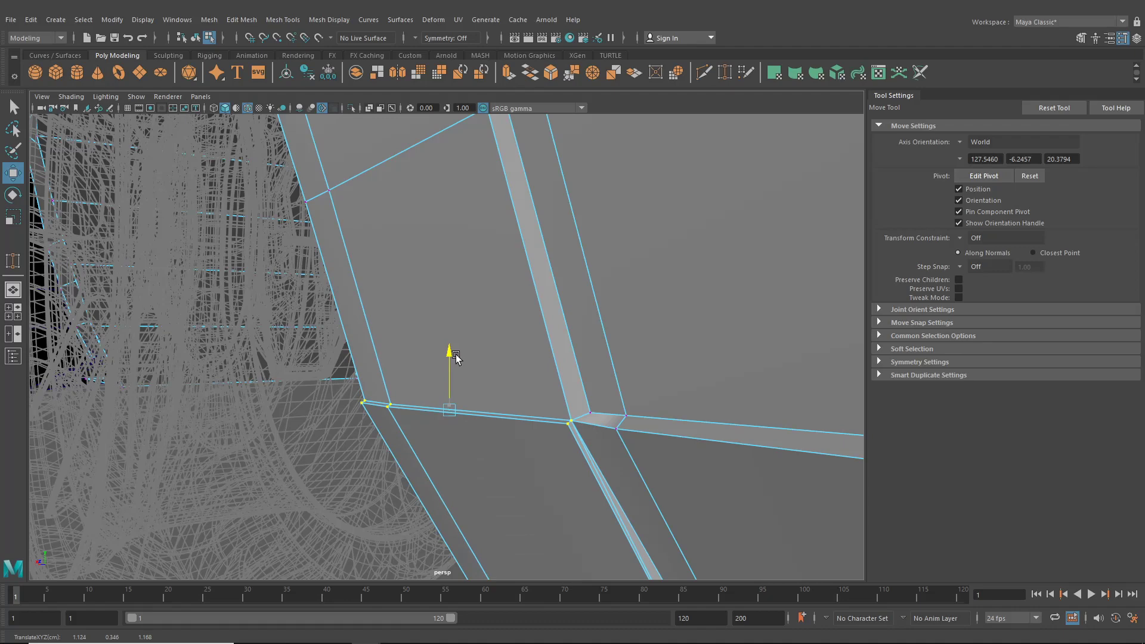
{"action": "left_click_drag", "start_coordinate": [402, 413], "coordinate": [406, 416]}
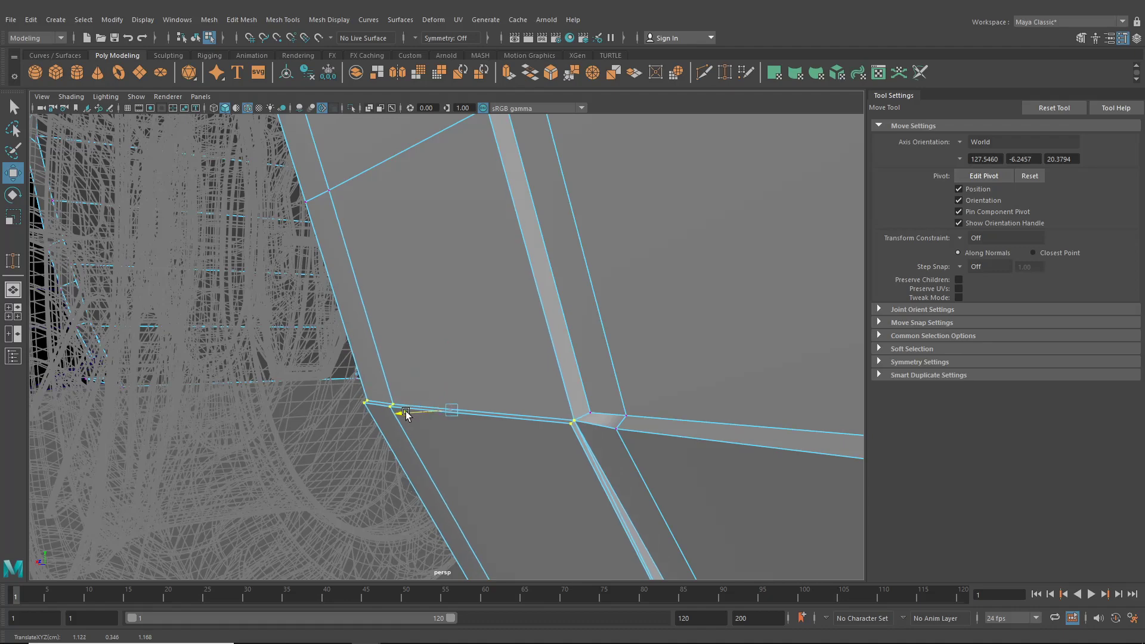
{"action": "left_click_drag", "start_coordinate": [452, 366], "coordinate": [451, 370]}
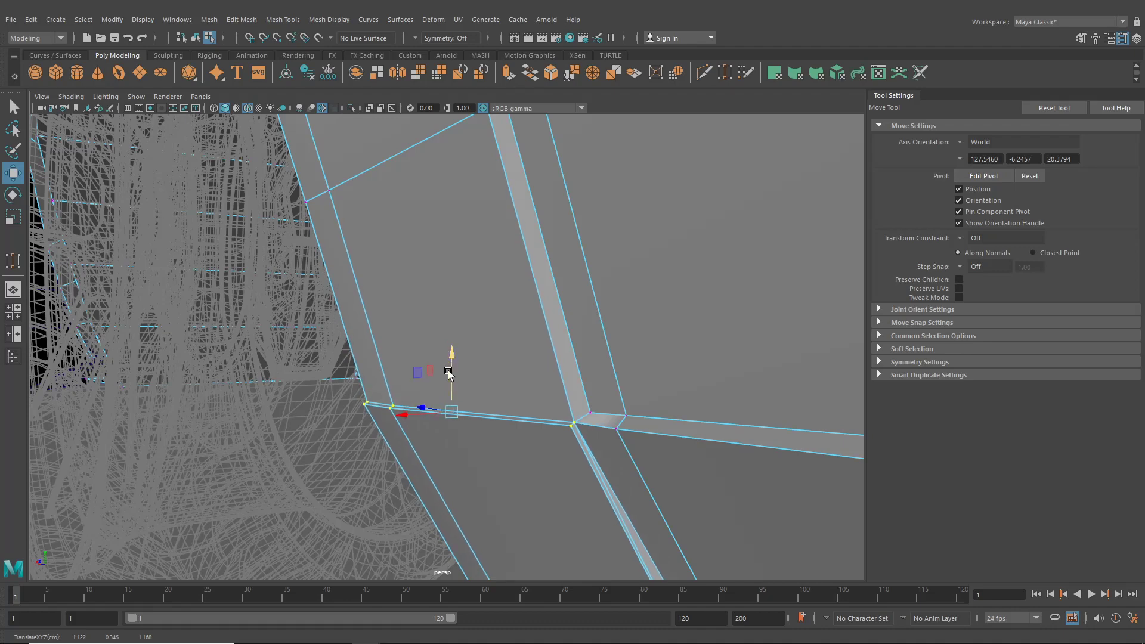
- Adjust the strip's upper-edge vertex just behind the front panel gap along the world X axis
{"action": "left_click_drag", "start_coordinate": [529, 437], "coordinate": [463, 437], "text": "alt"}
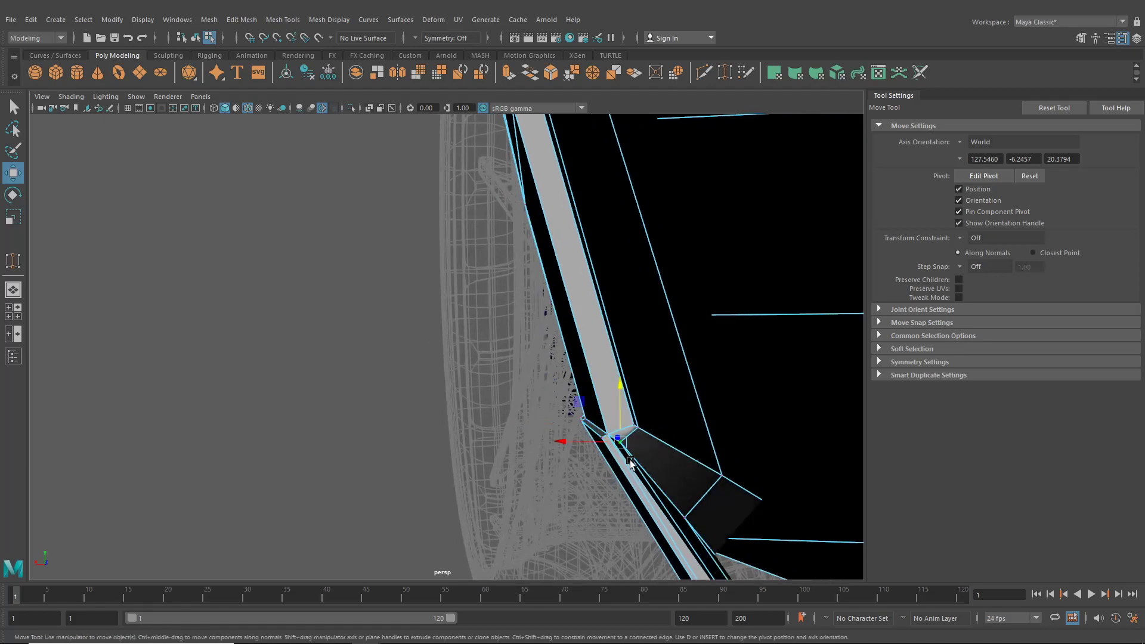
{"action": "left_click_drag", "start_coordinate": [630, 463], "coordinate": [639, 486], "text": "alt"}
{"action": "left_click_drag", "start_coordinate": [576, 460], "coordinate": [744, 388]}
{"action": "left_click", "coordinate": [692, 416]}
{"action": "scroll", "coordinate": [733, 388], "scroll_direction": "up", "scroll_amount": 3}
- Try to insert an edge loop lengthwise through the middle of the side skirt strip
{"action": "left_click", "coordinate": [283, 19]}
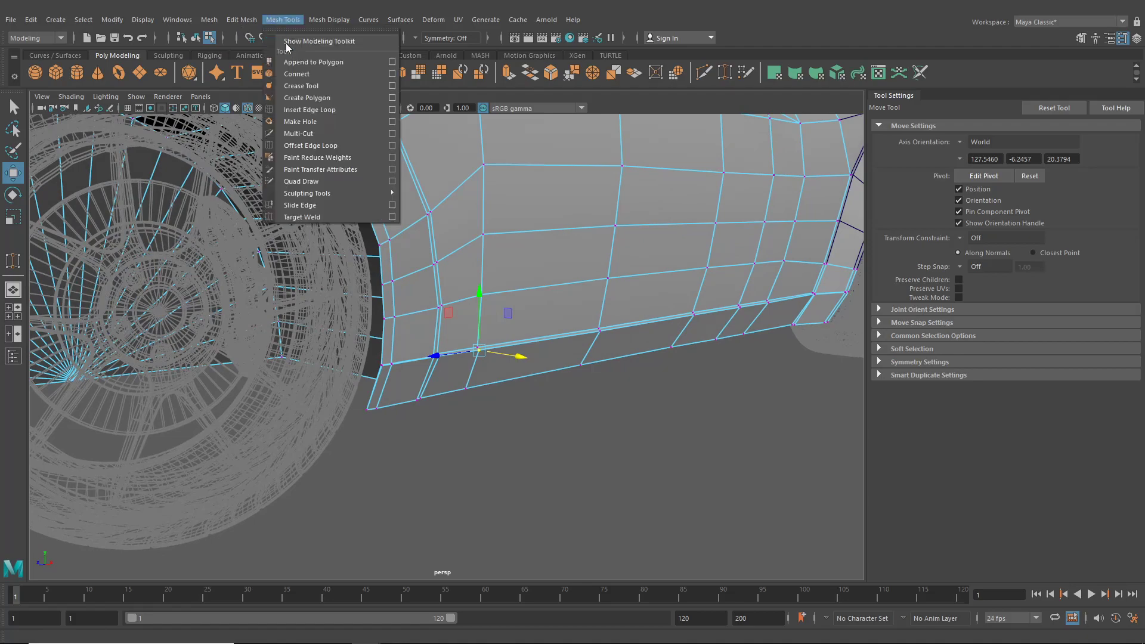
{"action": "left_click", "coordinate": [309, 110]}
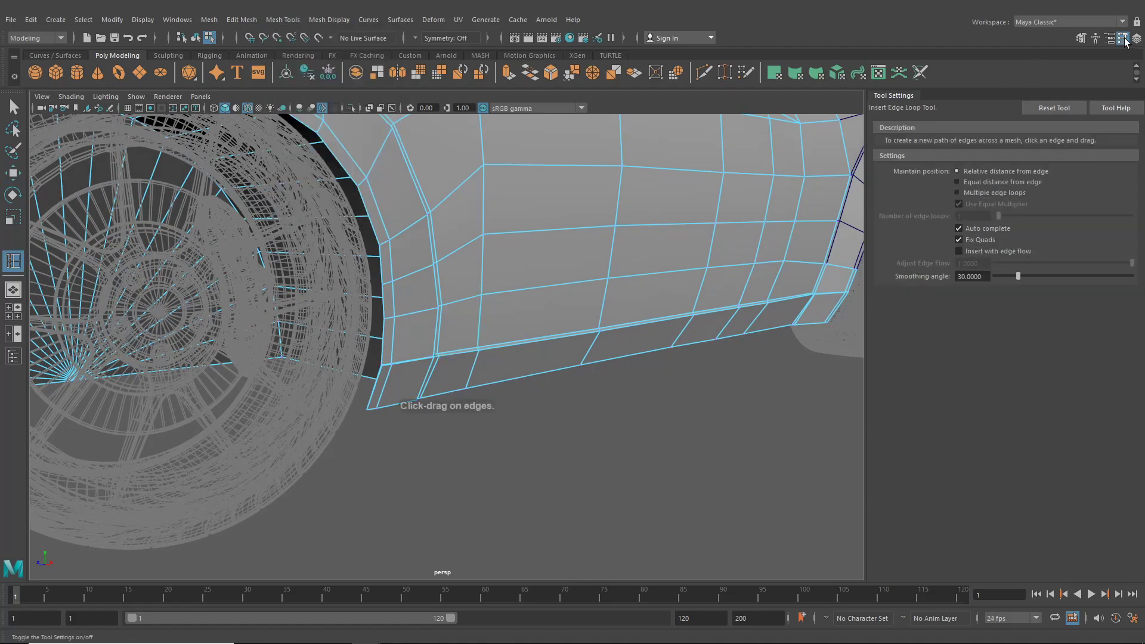
{"action": "left_click", "coordinate": [1123, 38]}
{"action": "left_click_drag", "start_coordinate": [531, 298], "coordinate": [490, 356], "text": "alt"}
{"action": "scroll", "coordinate": [516, 394], "scroll_direction": "up", "scroll_amount": 2}
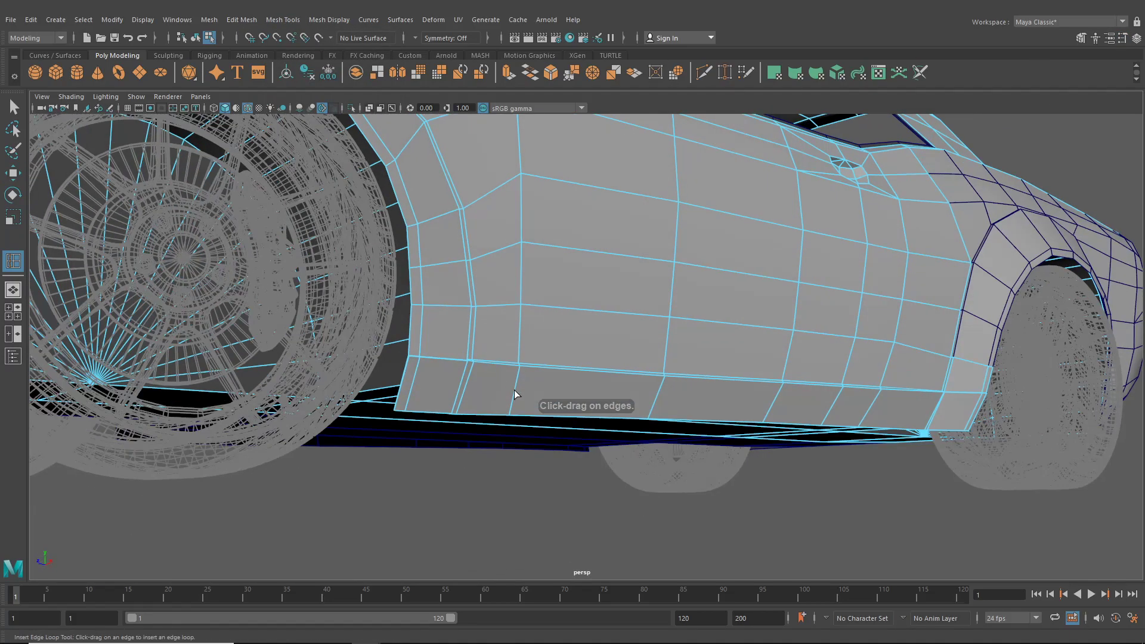
{"action": "left_click_drag", "start_coordinate": [516, 394], "coordinate": [515, 391]}
{"action": "middle_click_drag", "start_coordinate": [593, 415], "coordinate": [314, 392], "text": "alt"}
{"action": "right_click_drag", "start_coordinate": [708, 447], "coordinate": [756, 435], "text": "alt"}
{"action": "middle_click_drag", "start_coordinate": [695, 445], "coordinate": [633, 427], "text": "alt"}
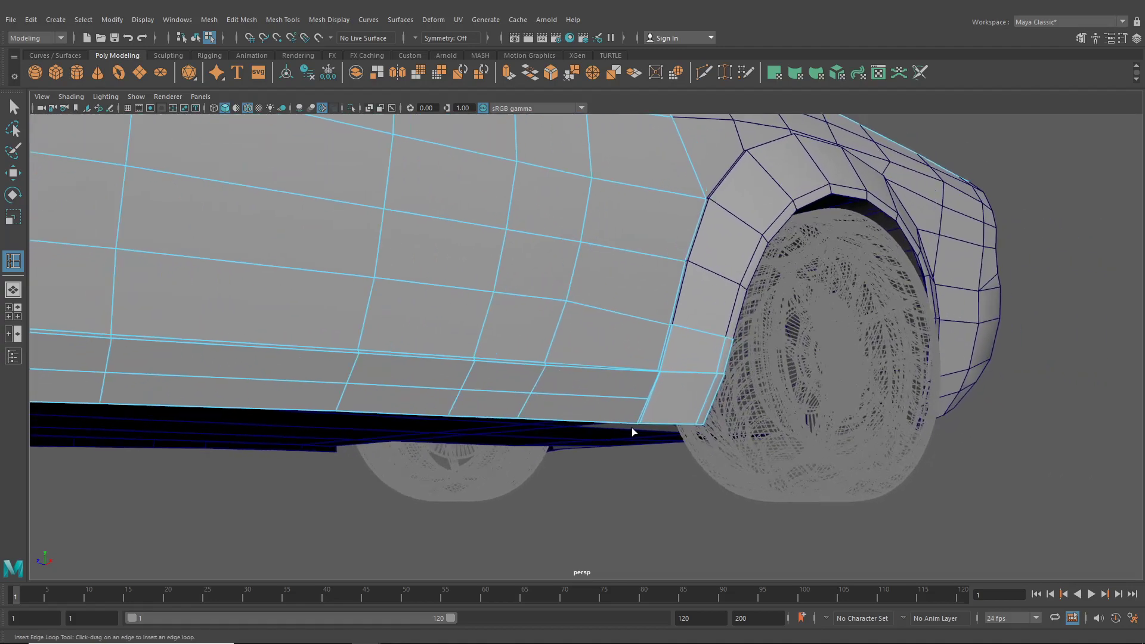
{"action": "right_click_drag", "start_coordinate": [631, 427], "coordinate": [771, 484], "text": "alt"}
{"action": "mouse_move", "coordinate": [781, 498]}
{"action": "left_mouse_down", "text": "alt"}
{"action": "mouse_move", "coordinate": [775, 513]}
{"action": "mouse_move", "coordinate": [775, 485]}
{"action": "mouse_move", "coordinate": [781, 501]}
{"action": "left_mouse_up", "text": "alt"}
{"action": "key", "text": "ctrl+z"}
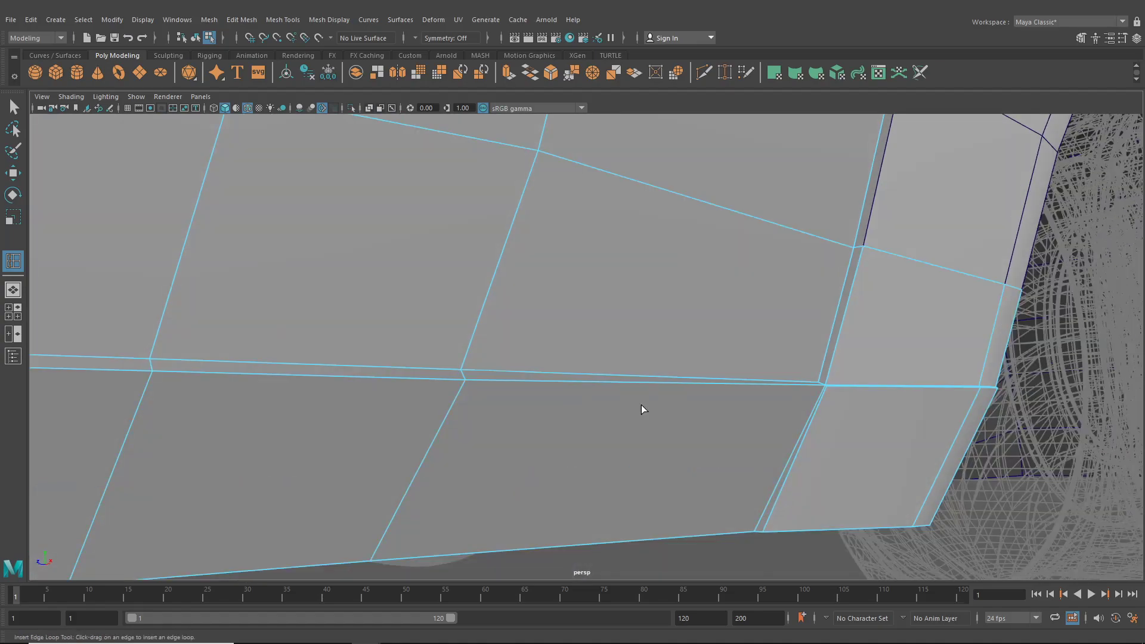
- Merge the vertices around the strip's upper corner at the rear panel gap with a distance threshold of 0.01
{"action": "key", "text": "q"}
{"action": "left_click_drag", "start_coordinate": [424, 237], "coordinate": [562, 364], "text": "alt"}
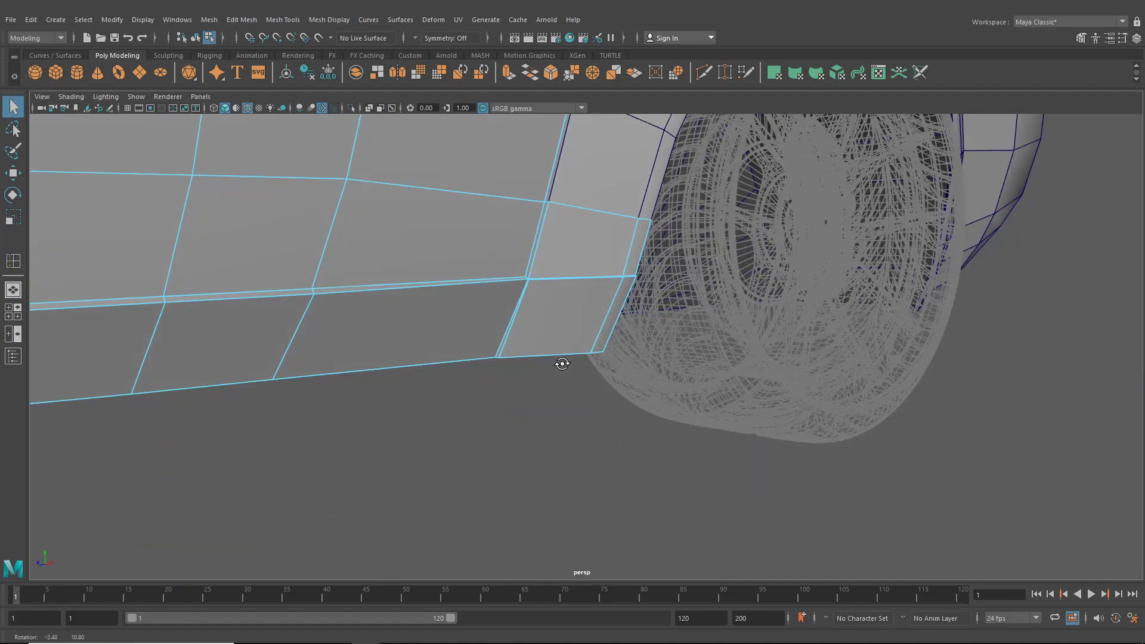
{"action": "right_click_drag", "start_coordinate": [562, 363], "coordinate": [620, 424], "text": "alt"}
{"action": "right_click_drag", "start_coordinate": [656, 304], "coordinate": [654, 270]}
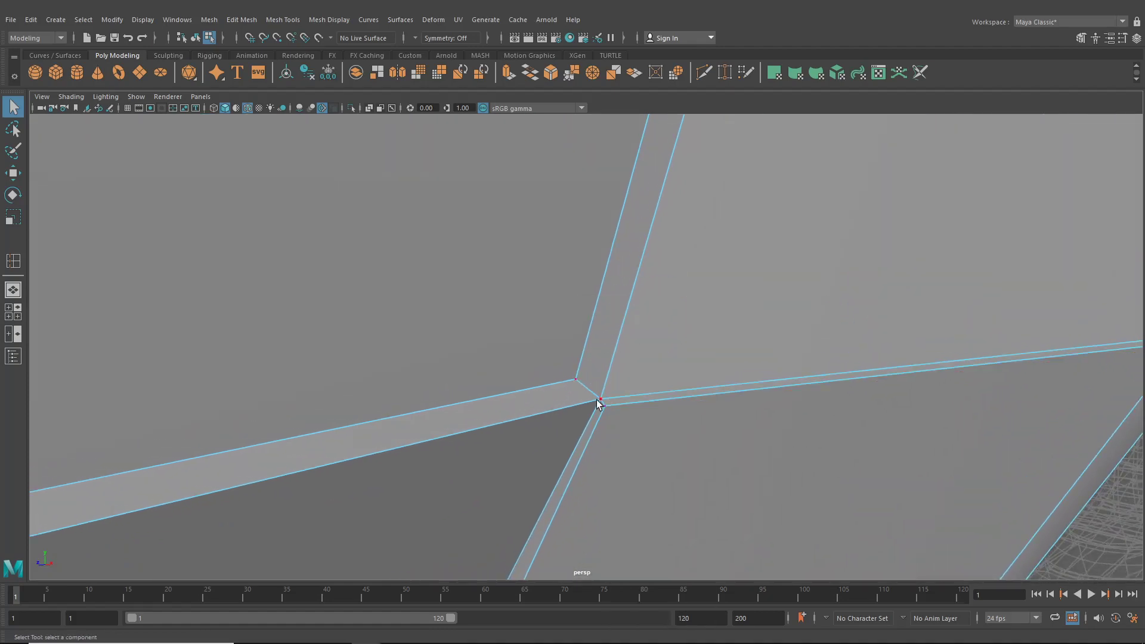
{"action": "left_click", "coordinate": [241, 19]}
{"action": "left_click", "coordinate": [269, 149]}
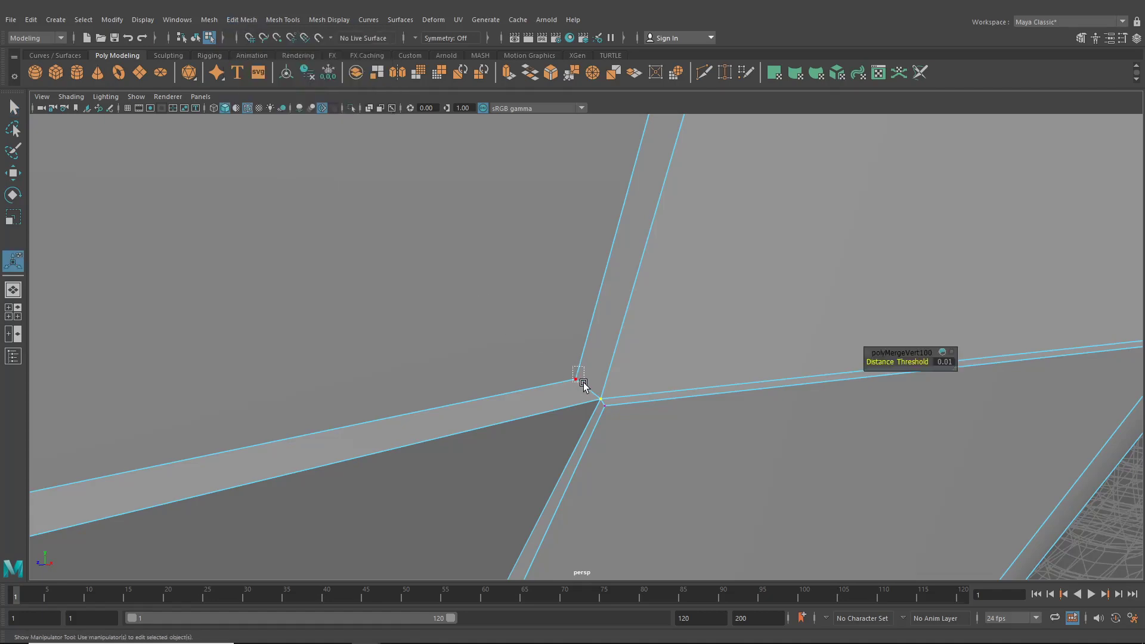
{"action": "key", "text": "g"}
{"action": "left_click_drag", "start_coordinate": [583, 386], "coordinate": [614, 416]}
{"action": "key", "text": "g"}
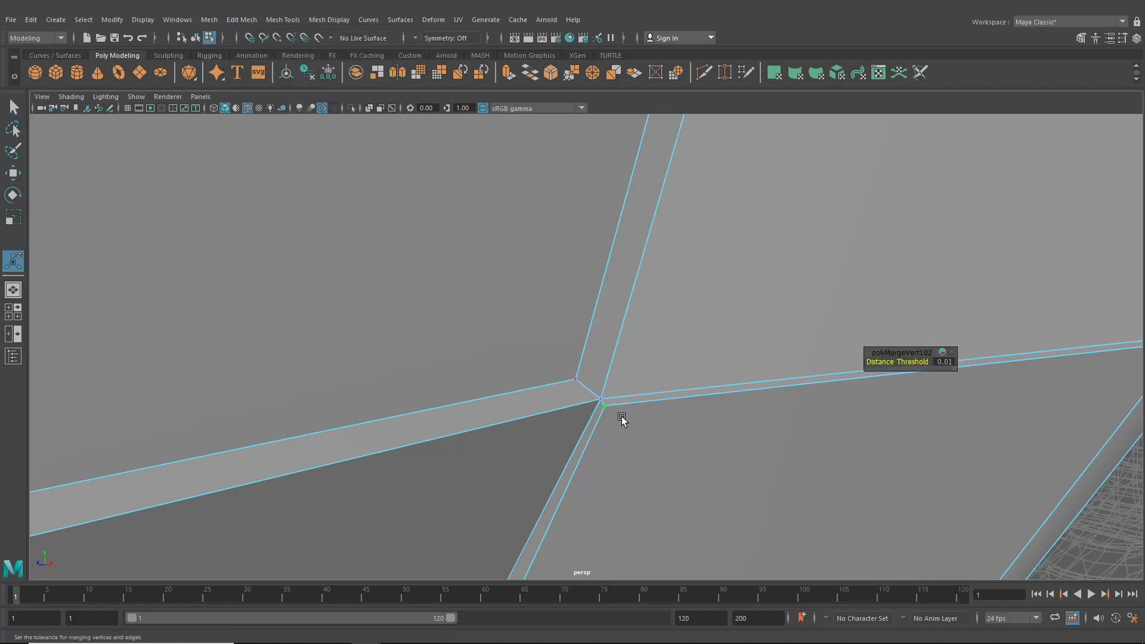
- Merge the overlapping vertices at the strip's lower edge by the rear panel gap with a distance threshold of 0.01
{"action": "scroll", "coordinate": [622, 416], "scroll_direction": "down", "scroll_amount": 8}
{"action": "left_click_drag", "start_coordinate": [535, 457], "coordinate": [435, 444]}
{"action": "key", "text": "g"}
{"action": "key", "text": "g"}
- Select and delete the stray edge running down the strip's front panel gap
{"action": "middle_click_drag", "start_coordinate": [435, 445], "coordinate": [649, 399], "text": "alt"}
{"action": "middle_click_drag", "start_coordinate": [334, 381], "coordinate": [584, 382], "text": "alt"}
{"action": "scroll", "coordinate": [510, 401], "scroll_direction": "up", "scroll_amount": 2}
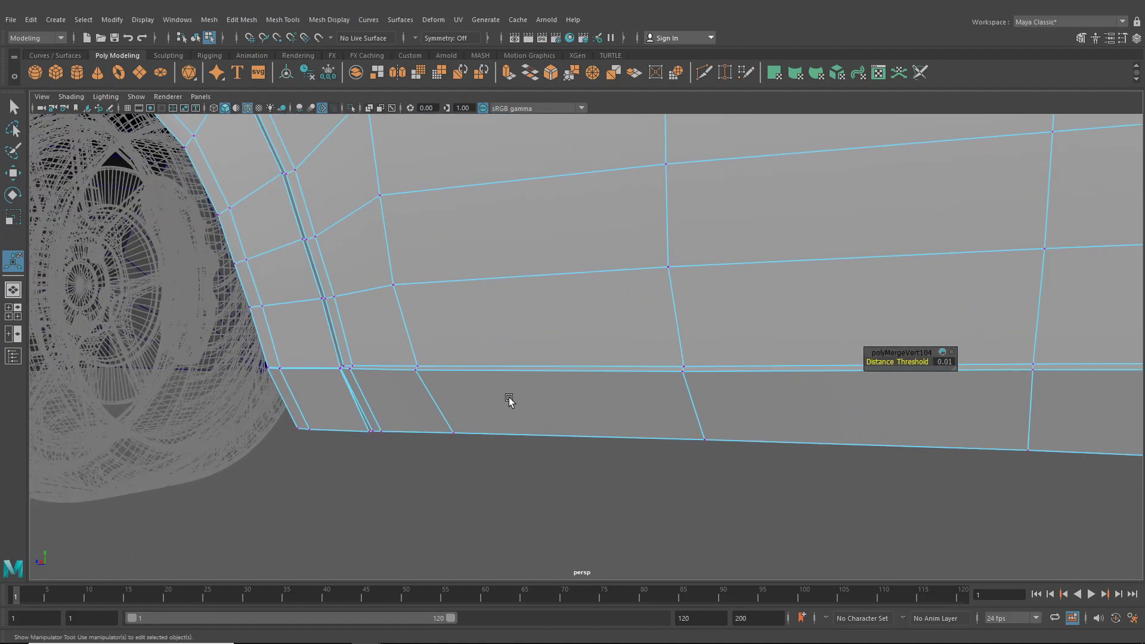
{"action": "scroll", "coordinate": [510, 401], "scroll_direction": "up", "scroll_amount": 4}
{"action": "middle_click_drag", "start_coordinate": [363, 383], "coordinate": [526, 368], "text": "alt"}
{"action": "right_click_drag", "start_coordinate": [444, 372], "coordinate": [488, 442], "text": "alt"}
{"action": "left_click_drag", "start_coordinate": [258, 357], "coordinate": [290, 335], "text": "alt"}
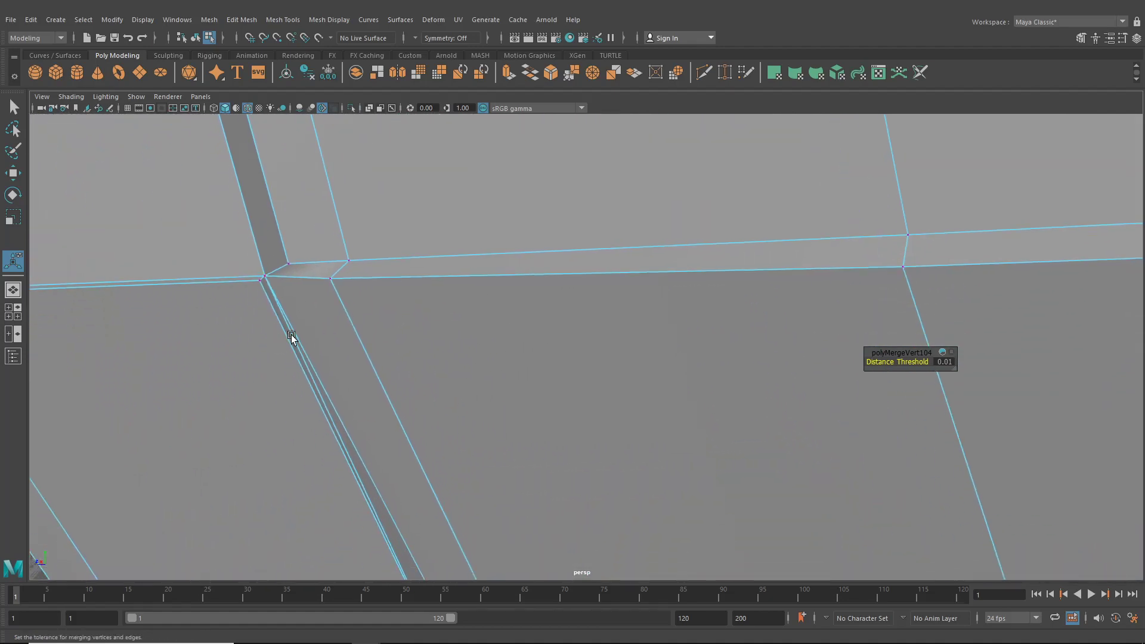
{"action": "right_click_drag", "start_coordinate": [307, 301], "coordinate": [307, 271]}
{"action": "left_click", "coordinate": [306, 368]}
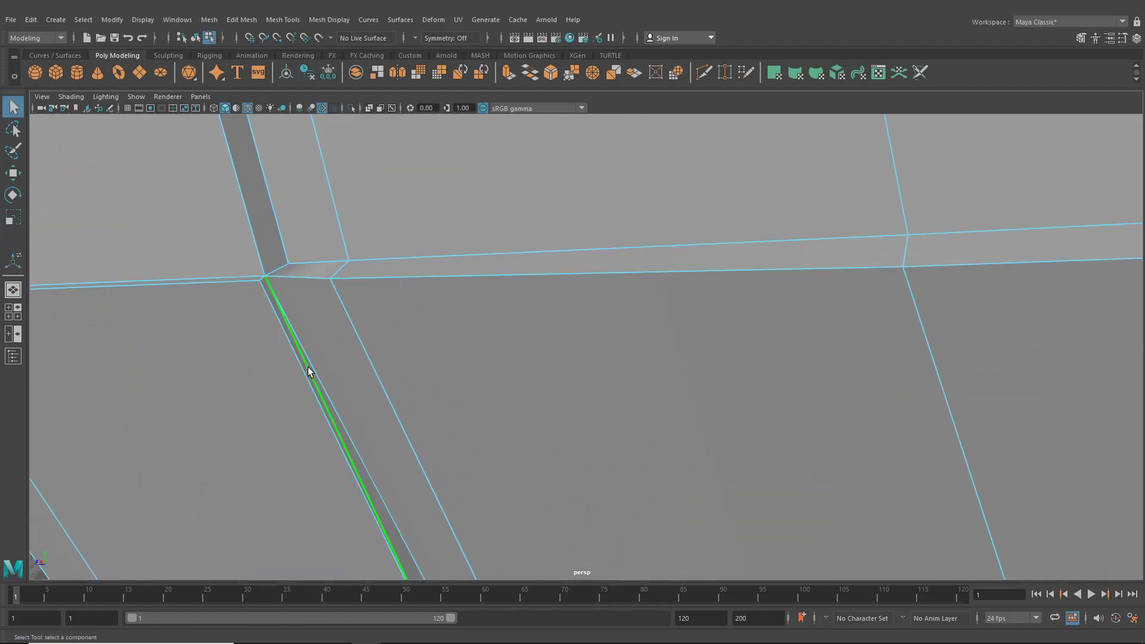
{"action": "middle_click_drag", "start_coordinate": [348, 357], "coordinate": [329, 354], "text": "alt"}
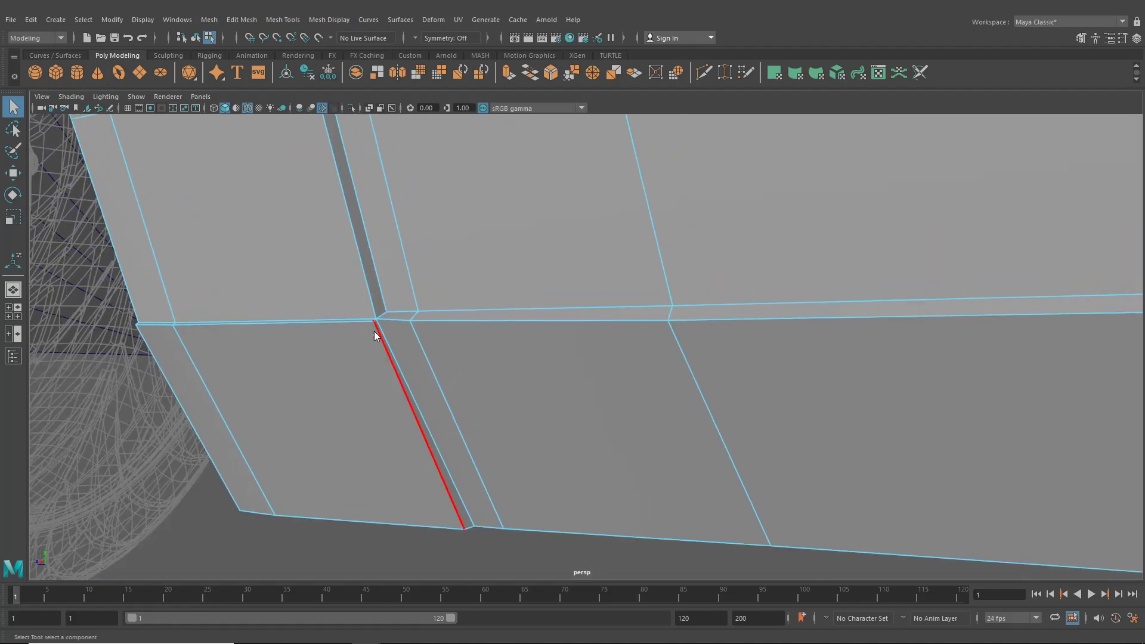
- Merge the overlapping vertices at the front panel gap's upper corner and at its lower end on the strip
{"action": "right_click_drag", "start_coordinate": [374, 303], "coordinate": [326, 309]}
{"action": "scroll", "coordinate": [320, 313], "scroll_direction": "up", "scroll_amount": 5}
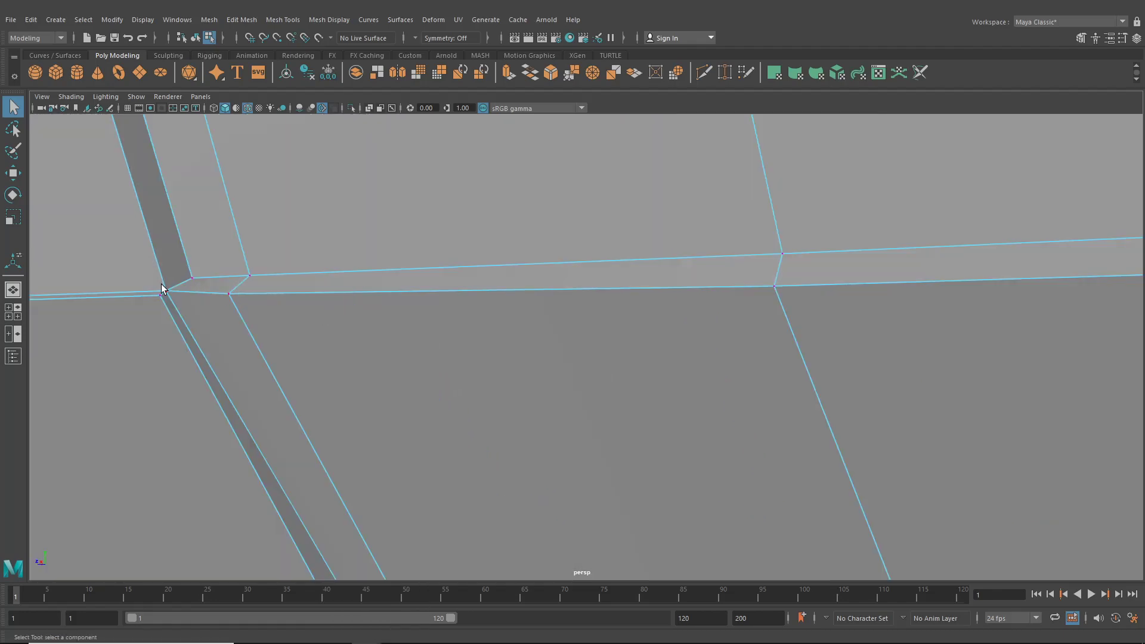
{"action": "left_click", "coordinate": [250, 24]}
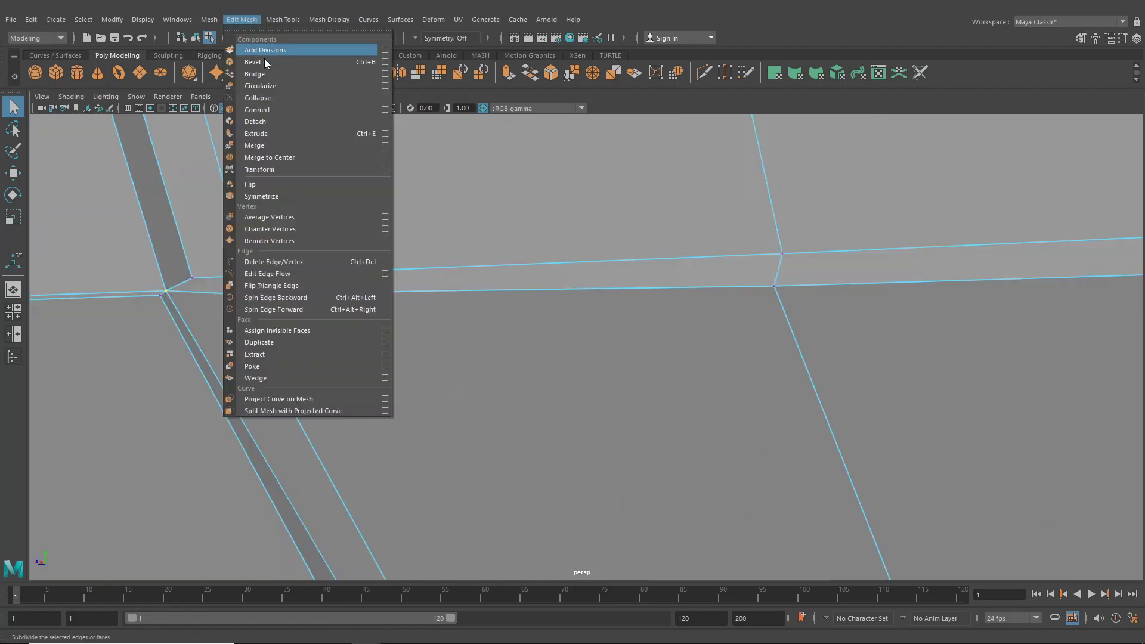
{"action": "left_click", "coordinate": [268, 145]}
{"action": "left_click_drag", "start_coordinate": [371, 345], "coordinate": [309, 367], "text": "alt"}
{"action": "left_click_drag", "start_coordinate": [288, 430], "coordinate": [297, 465]}
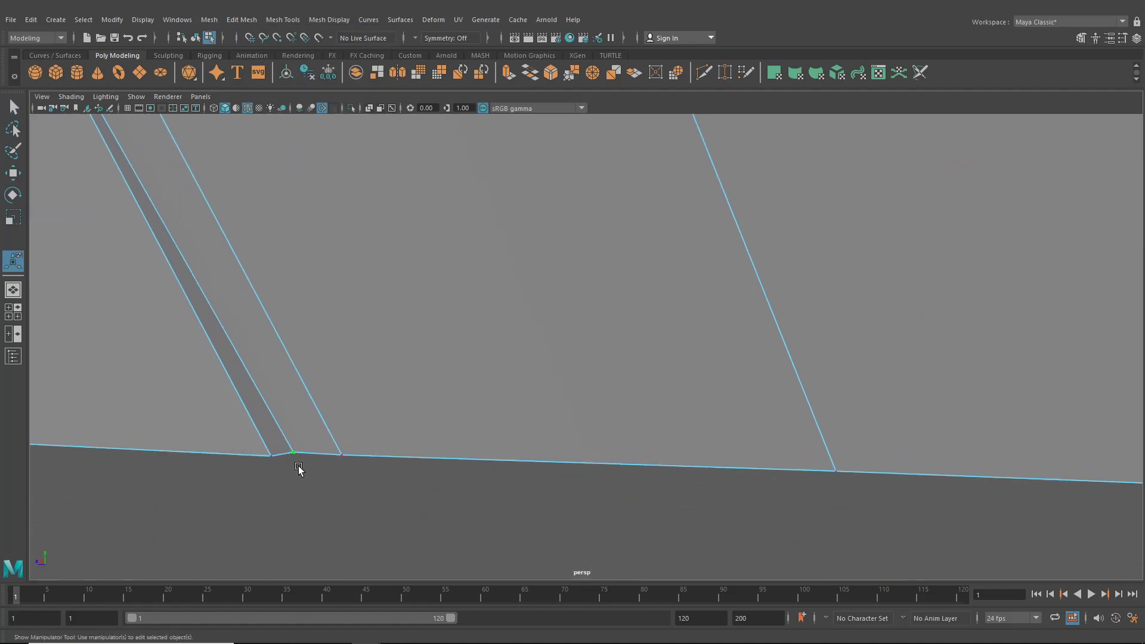
{"action": "key", "text": "g"}
- Fine-tune the heights of the two upper-edge vertices behind the front panel gap along the world Y axis to even out the ledge
{"action": "key", "text": "w"}
{"action": "left_click_drag", "start_coordinate": [288, 238], "coordinate": [407, 297], "text": "alt"}
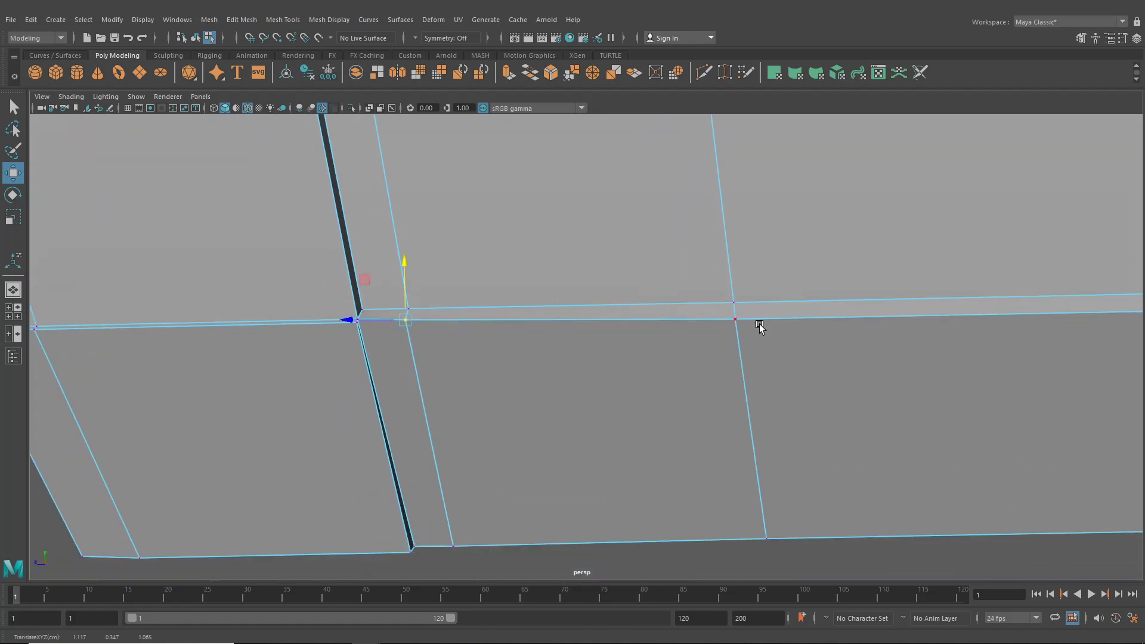
{"action": "left_click", "coordinate": [737, 321]}
{"action": "left_click_drag", "start_coordinate": [735, 303], "coordinate": [736, 298]}
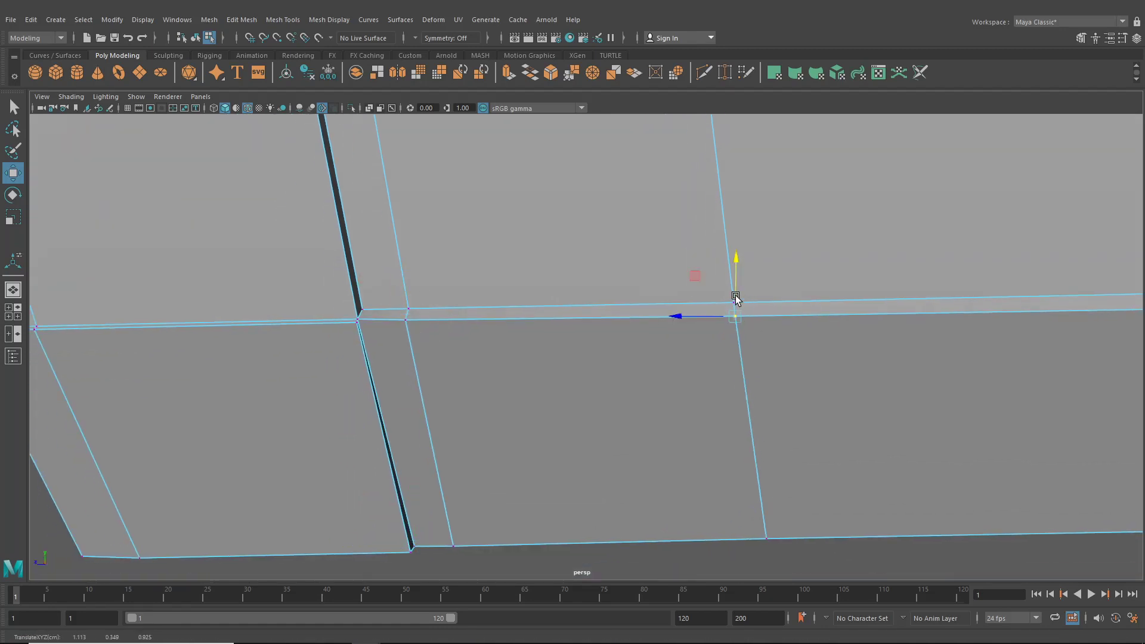
- Insert an edge loop lengthwise through the middle of the strip between the front and rear panel gaps
{"action": "scroll", "coordinate": [740, 301], "scroll_direction": "down", "scroll_amount": 3}
{"action": "middle_click_drag", "start_coordinate": [764, 324], "coordinate": [143, 326], "text": "alt"}
{"action": "scroll", "coordinate": [536, 329], "scroll_direction": "down", "scroll_amount": 6}
{"action": "middle_click_drag", "start_coordinate": [659, 377], "coordinate": [953, 371], "text": "alt"}
{"action": "left_click_drag", "start_coordinate": [408, 361], "coordinate": [461, 368], "text": "alt"}
{"action": "middle_click_drag", "start_coordinate": [461, 368], "coordinate": [596, 332], "text": "alt"}
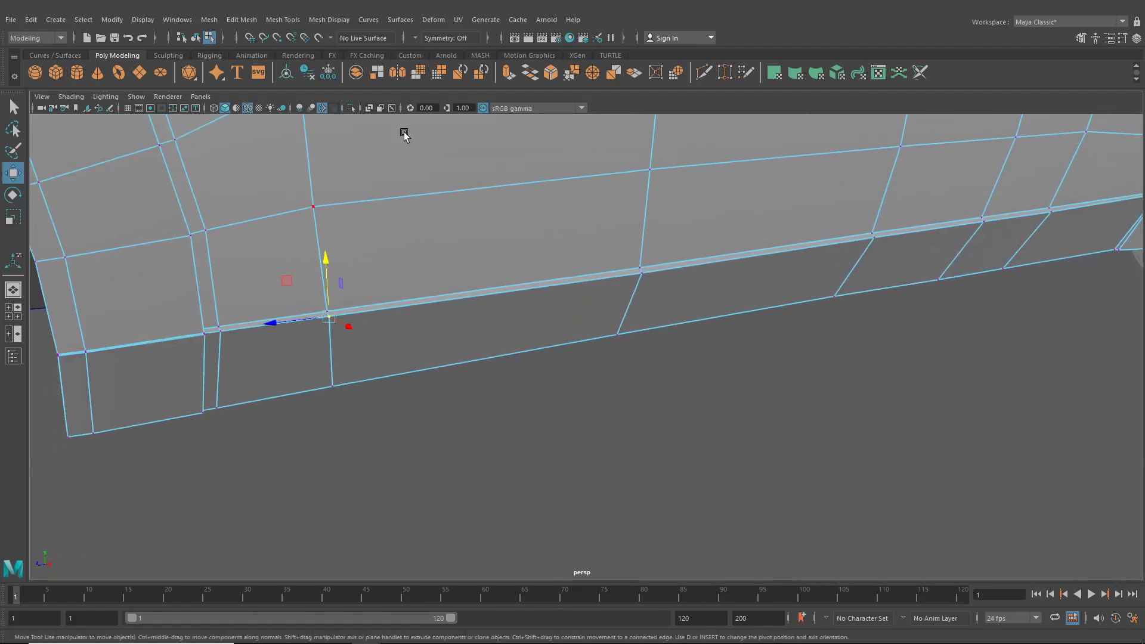
{"action": "left_click", "coordinate": [283, 20]}
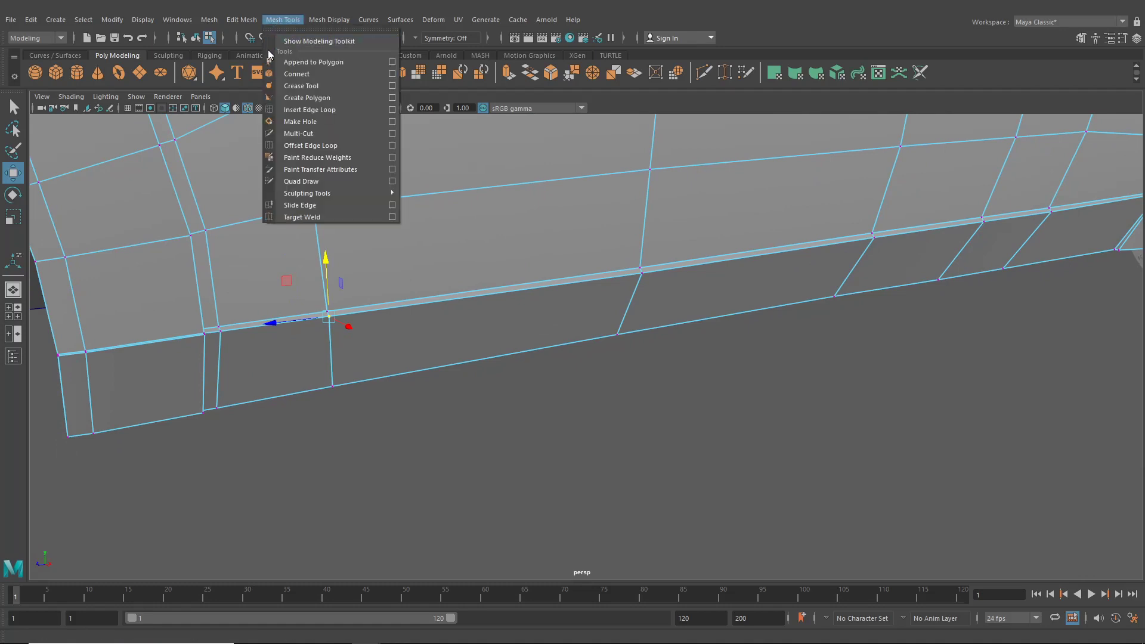
{"action": "left_click", "coordinate": [304, 110]}
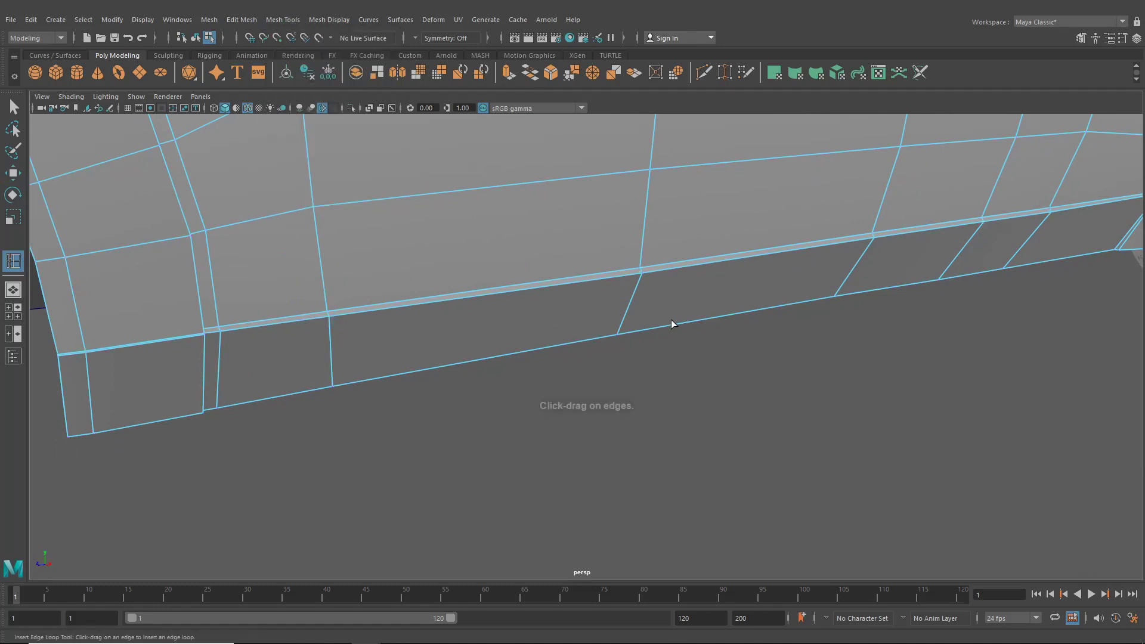
{"action": "left_click", "coordinate": [629, 305]}
- Shift the strip's new middle edge loop along the world X axis with the Move tool to shape its profile
{"action": "middle_click_drag", "start_coordinate": [727, 306], "coordinate": [360, 353], "text": "alt"}
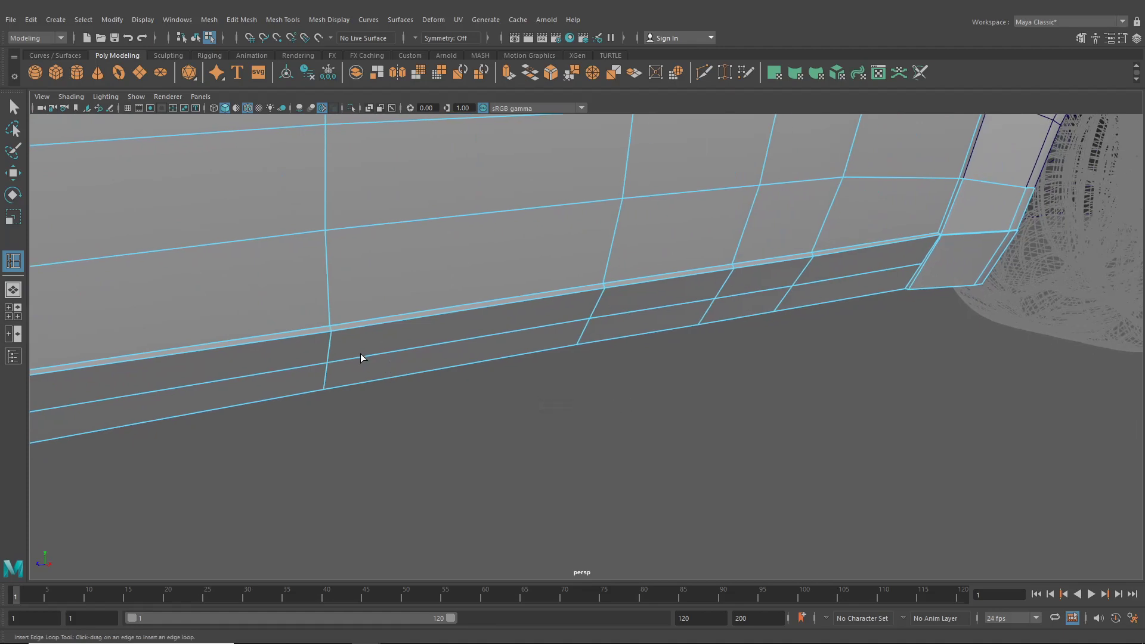
{"action": "left_click", "coordinate": [15, 175]}
{"action": "left_click_drag", "start_coordinate": [445, 355], "coordinate": [530, 345], "text": "alt"}
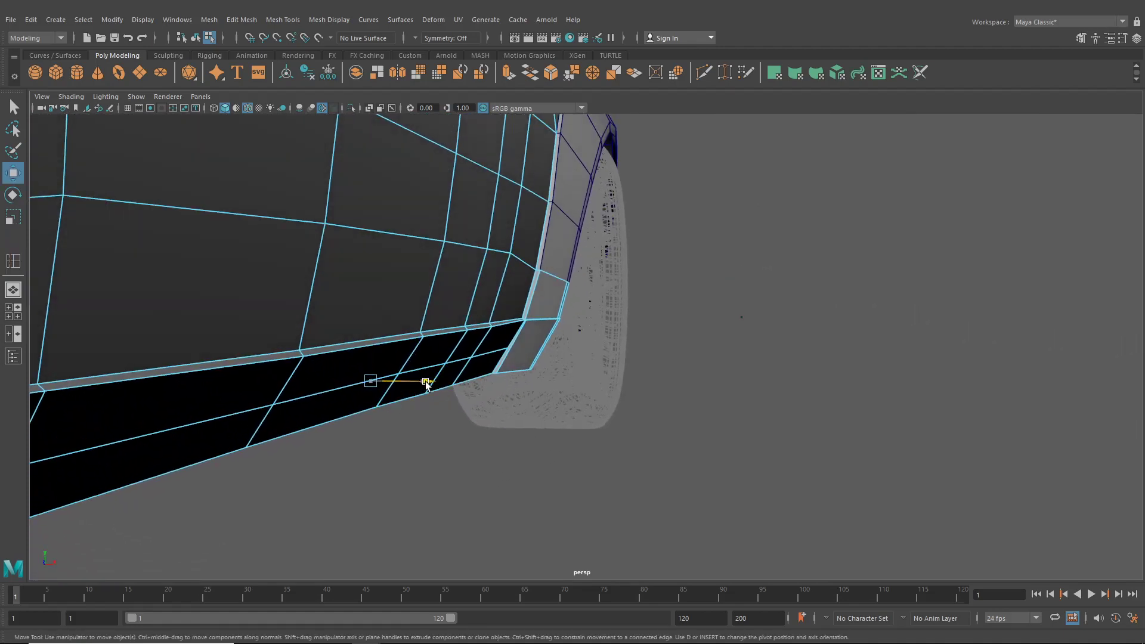
{"action": "left_click_drag", "start_coordinate": [426, 384], "coordinate": [225, 406]}
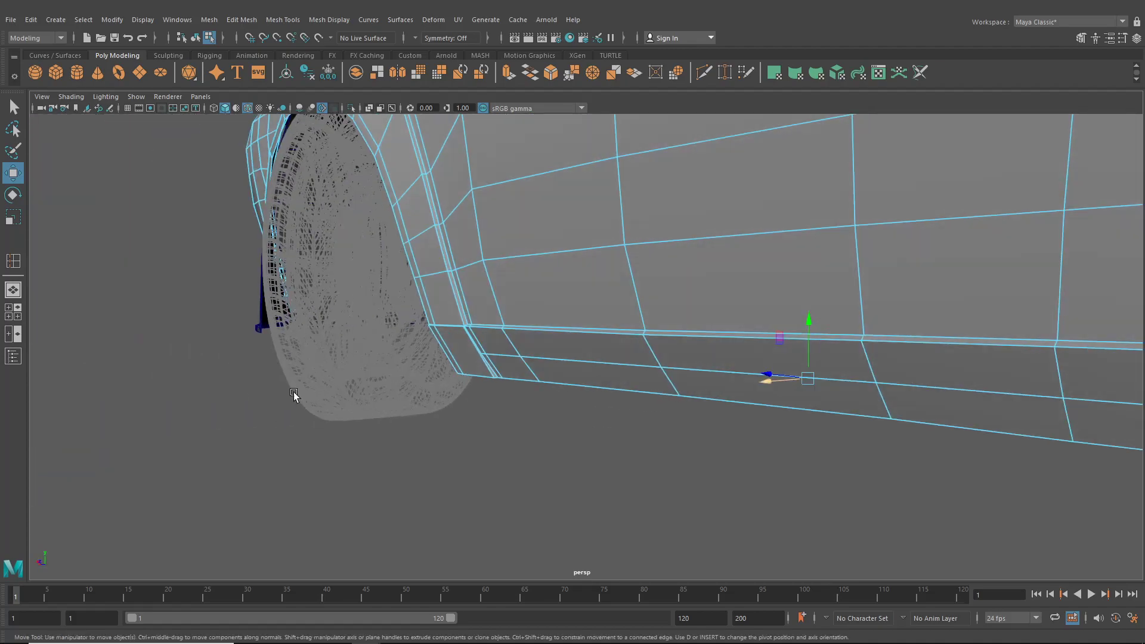
- Insert an edge loop across the short strip section between the panel gap and wheel arch, level with the strip's middle loop
{"action": "scroll", "coordinate": [298, 394], "scroll_direction": "up", "scroll_amount": 5}
{"action": "left_click_drag", "start_coordinate": [299, 392], "coordinate": [380, 387], "text": "alt"}
{"action": "scroll", "coordinate": [371, 382], "scroll_direction": "up", "scroll_amount": 3}
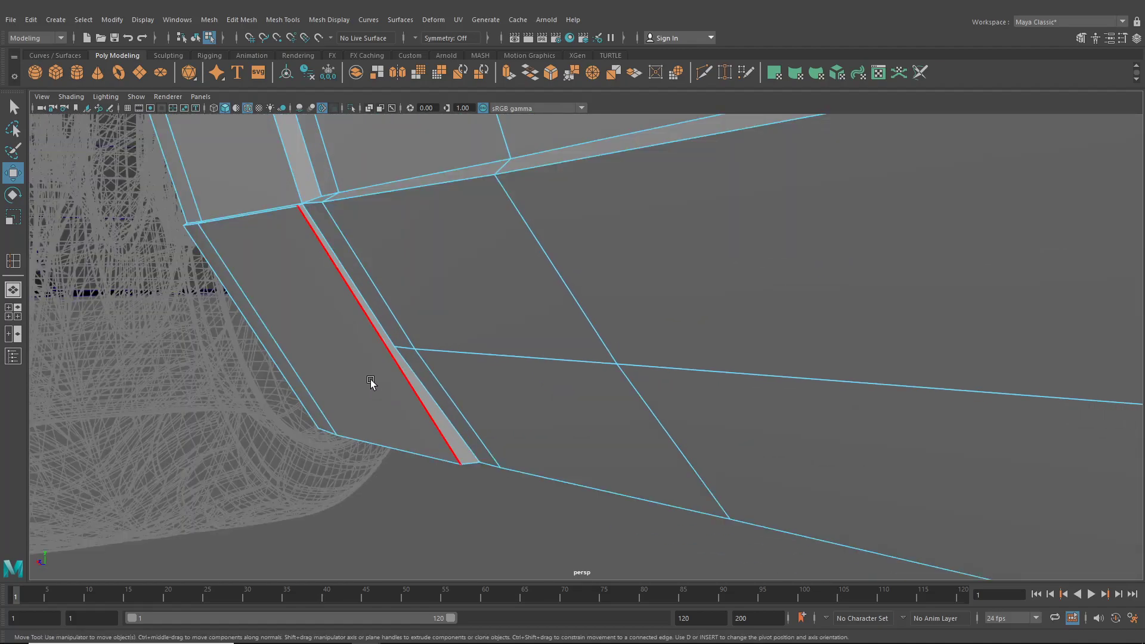
{"action": "key", "text": "g"}
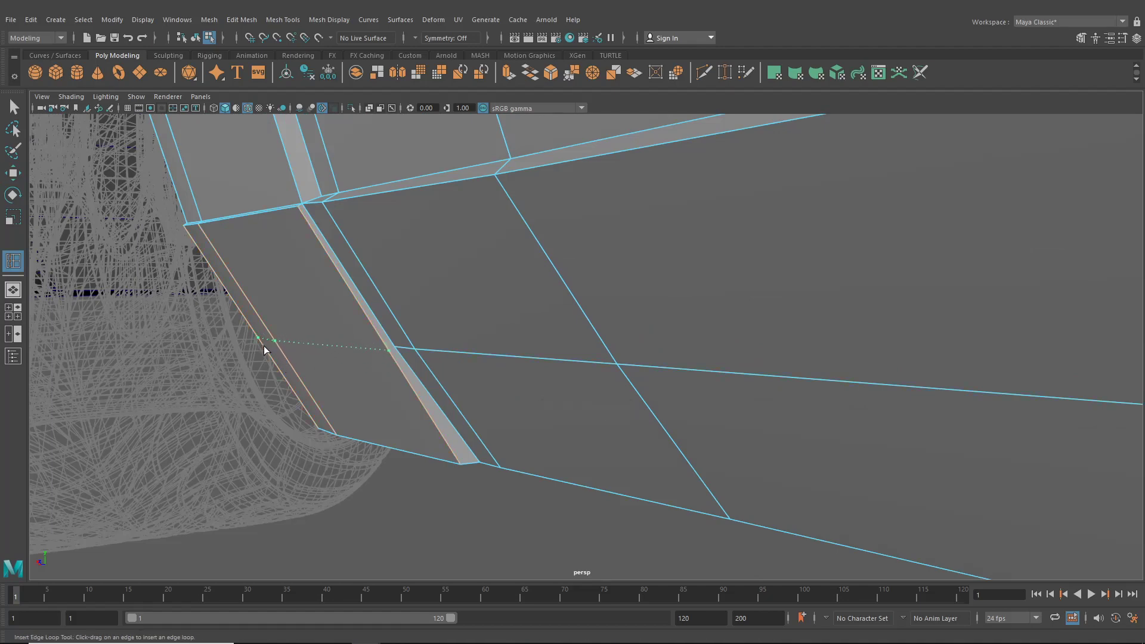
{"action": "left_click_drag", "start_coordinate": [264, 346], "coordinate": [263, 346]}
{"action": "scroll", "coordinate": [307, 370], "scroll_direction": "down", "scroll_amount": 5}
{"action": "middle_click_drag", "start_coordinate": [597, 388], "coordinate": [345, 374], "text": "alt"}
{"action": "scroll", "coordinate": [345, 374], "scroll_direction": "down", "scroll_amount": 4}
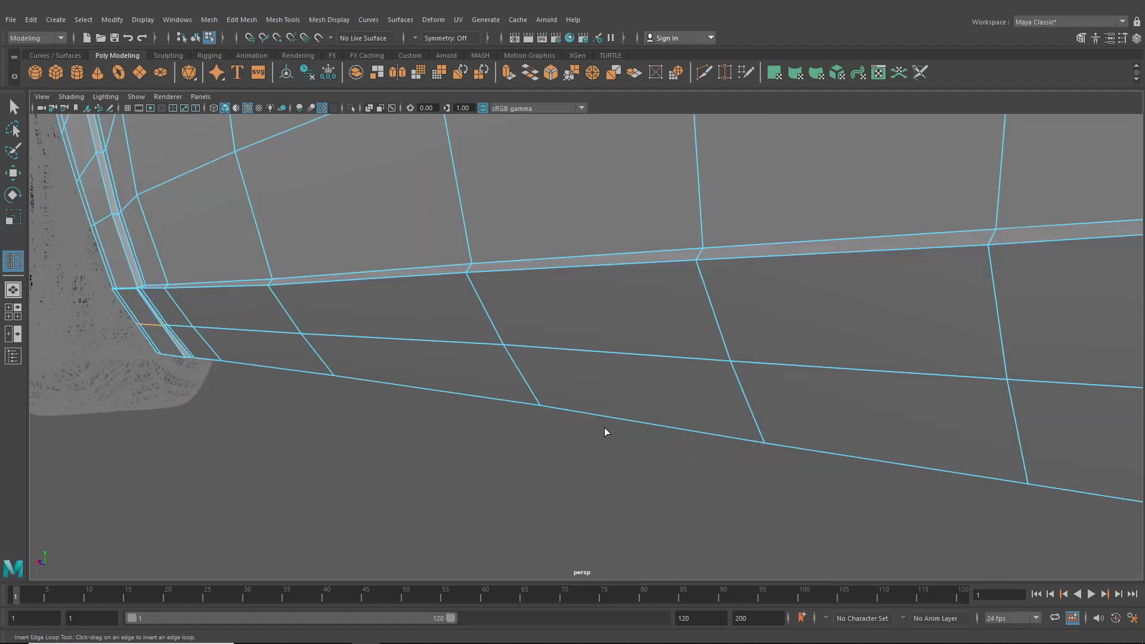
- Insert a matching edge loop across the short strip section by the wheel arch at the opposite end of the skirt
{"action": "left_click_drag", "start_coordinate": [604, 427], "coordinate": [722, 438], "text": "alt"}
{"action": "middle_click_drag", "start_coordinate": [722, 439], "coordinate": [304, 475], "text": "alt"}
{"action": "middle_click_drag", "start_coordinate": [835, 471], "coordinate": [474, 457], "text": "alt"}
{"action": "scroll", "coordinate": [501, 465], "scroll_direction": "down", "scroll_amount": 3}
{"action": "left_click_drag", "start_coordinate": [521, 471], "coordinate": [713, 452], "text": "alt"}
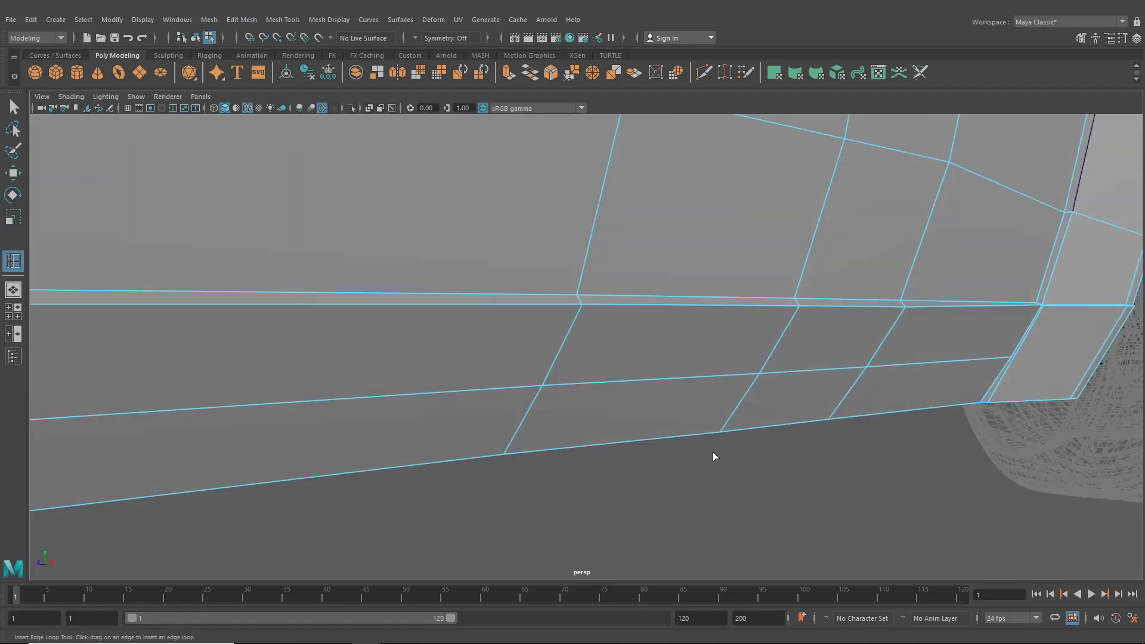
{"action": "middle_click_drag", "start_coordinate": [714, 452], "coordinate": [497, 471], "text": "alt"}
{"action": "scroll", "coordinate": [507, 471], "scroll_direction": "up", "scroll_amount": 3}
{"action": "middle_click_drag", "start_coordinate": [880, 468], "coordinate": [791, 469], "text": "alt"}
{"action": "scroll", "coordinate": [824, 447], "scroll_direction": "up", "scroll_amount": 2}
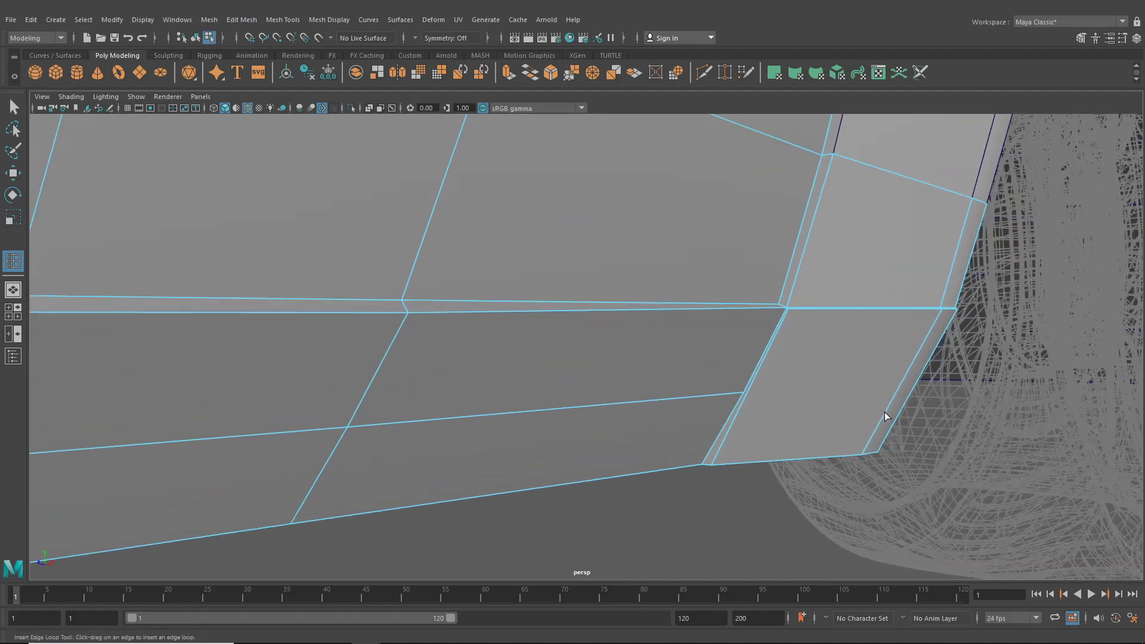
{"action": "left_click", "coordinate": [907, 391]}
- Try to connect the middle loop to the short section's loop across the panel gap with Multi-Cut, and undo the cuts
{"action": "left_click", "coordinate": [696, 74]}
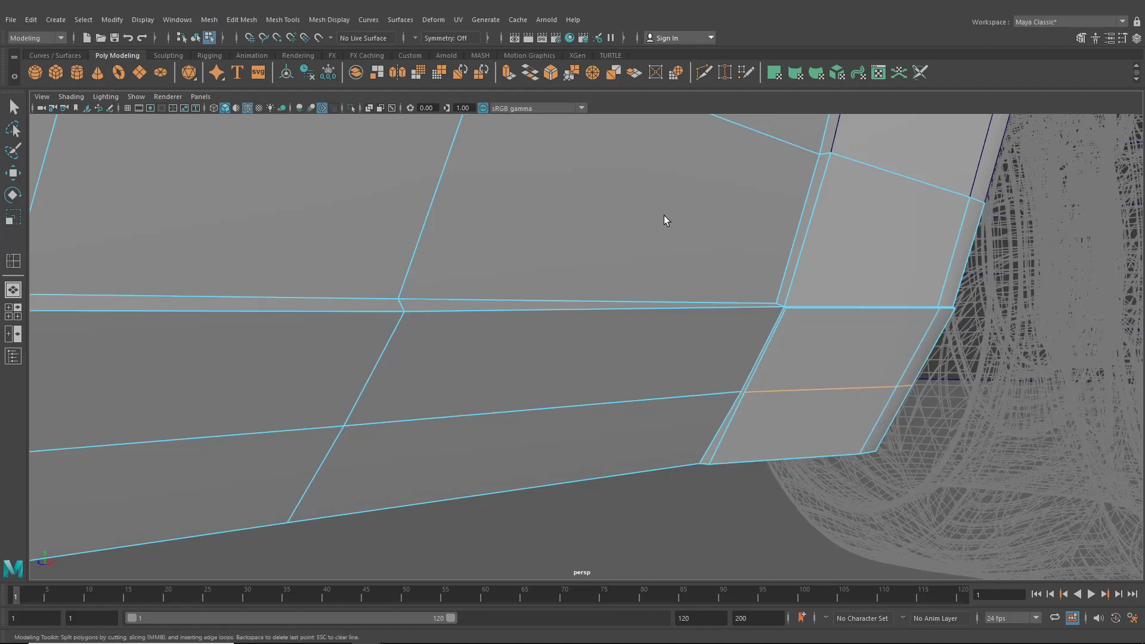
{"action": "middle_click_drag", "start_coordinate": [663, 218], "coordinate": [598, 230], "text": "alt"}
{"action": "scroll", "coordinate": [646, 322], "scroll_direction": "up", "scroll_amount": 5}
{"action": "left_click", "coordinate": [733, 419]}
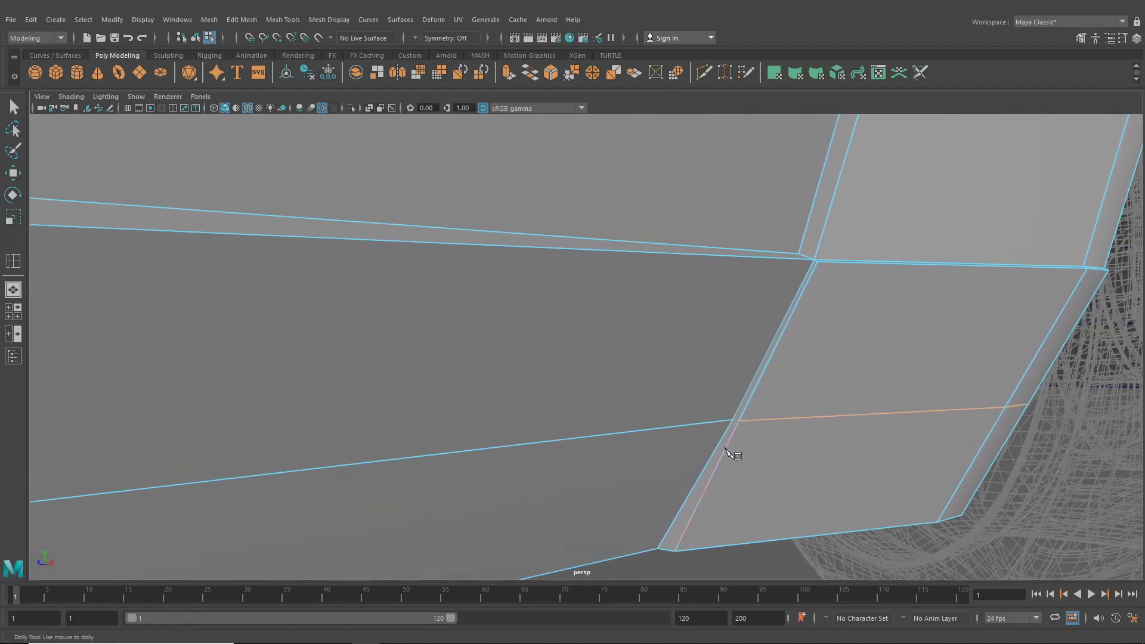
{"action": "left_click", "coordinate": [739, 423]}
{"action": "key", "text": "ctrl+z"}
{"action": "key", "text": "ctrl+z"}
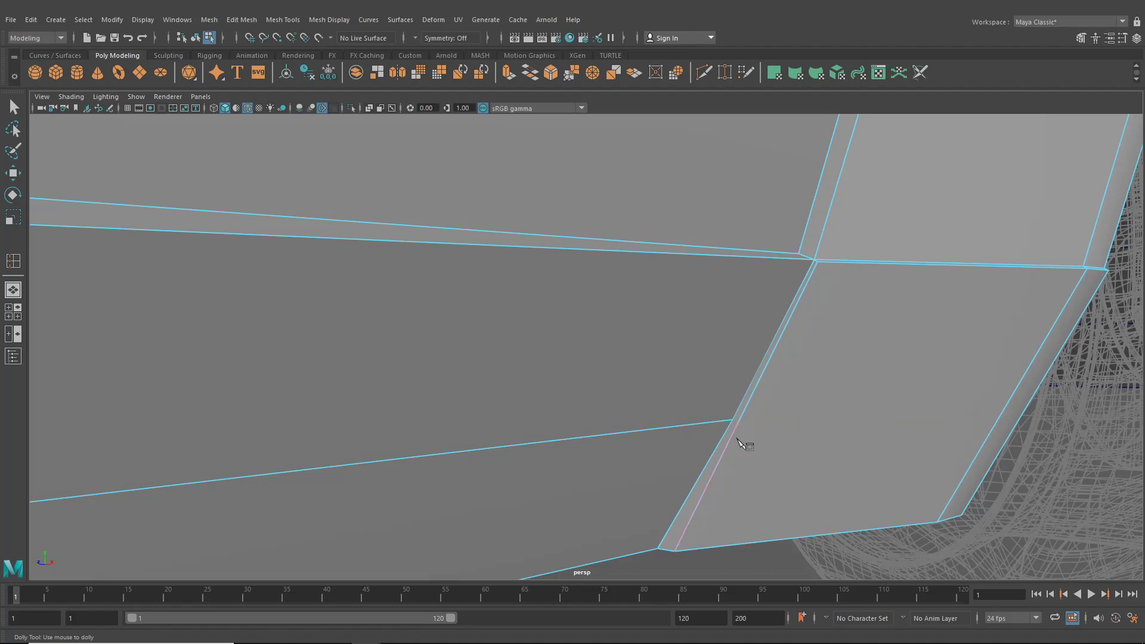
{"action": "left_click", "coordinate": [733, 420]}
{"action": "key", "text": "ctrl+z"}
- Delete the stray middle vertices on the short strip section's edges next to the wheel arch
{"action": "left_click", "coordinate": [13, 107]}
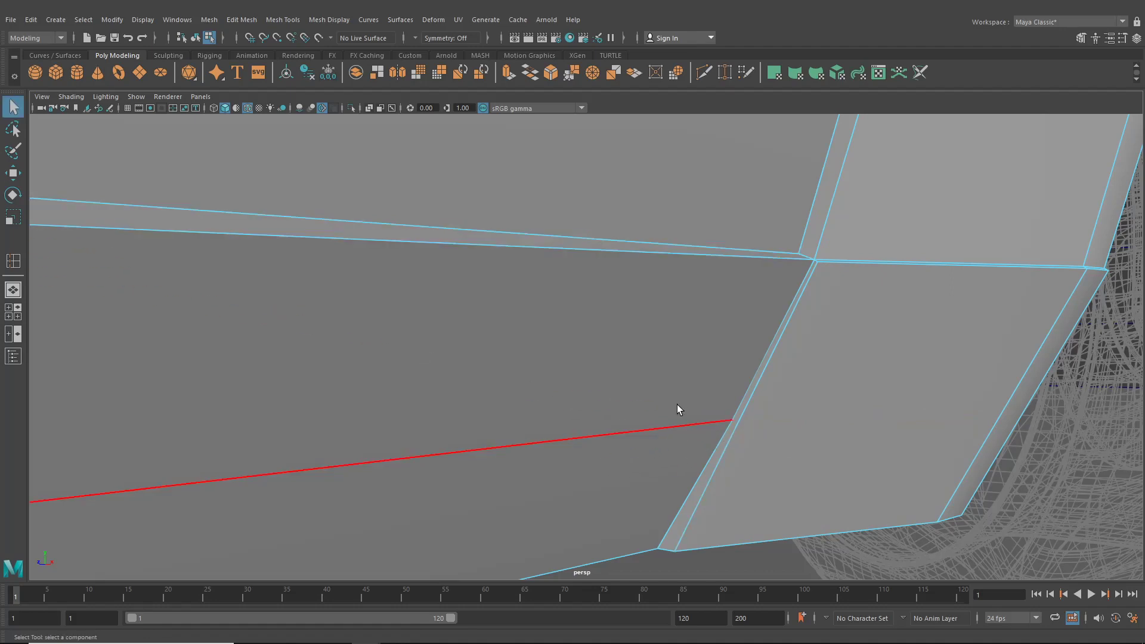
{"action": "right_click_drag", "start_coordinate": [677, 405], "coordinate": [635, 303]}
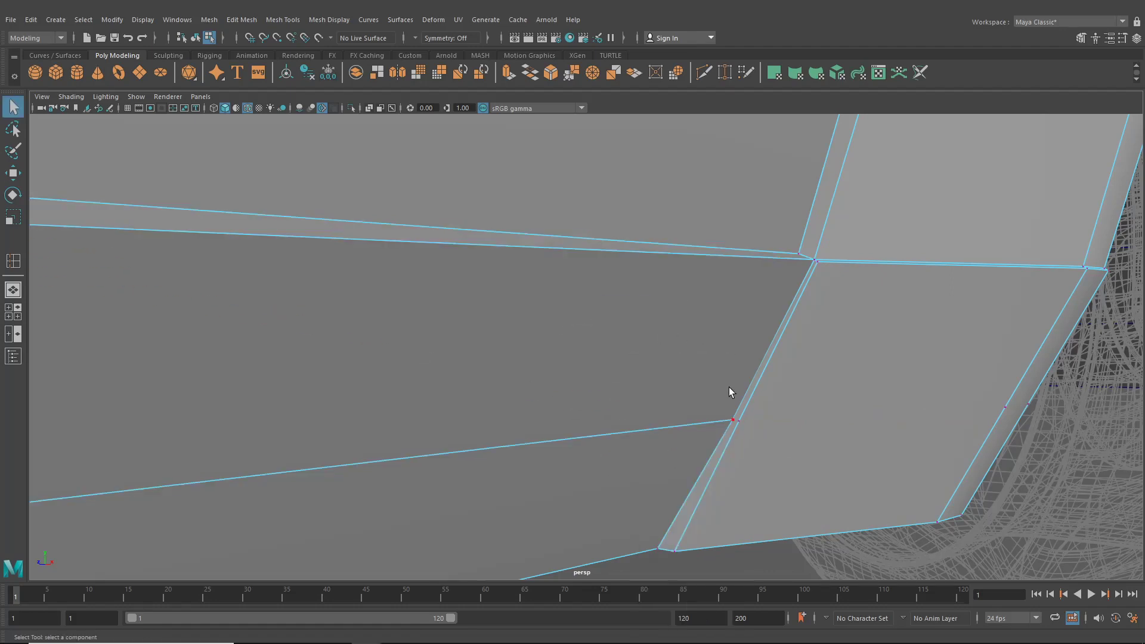
{"action": "left_click_drag", "start_coordinate": [944, 360], "coordinate": [1077, 447]}
{"action": "key", "text": "Delete"}
- Check the panel gap vertices at the middle loop and lower edge on the other end of the strip
{"action": "right_click_drag", "start_coordinate": [1053, 459], "coordinate": [730, 382], "text": "alt"}
{"action": "mouse_move", "coordinate": [730, 382]}
{"action": "left_mouse_down", "text": "alt"}
{"action": "mouse_move", "coordinate": [1017, 380]}
{"action": "mouse_move", "coordinate": [722, 389]}
{"action": "left_mouse_up", "text": "alt"}
{"action": "middle_click_drag", "start_coordinate": [722, 389], "coordinate": [986, 370], "text": "alt"}
{"action": "middle_click_drag", "start_coordinate": [566, 397], "coordinate": [739, 343], "text": "alt"}
{"action": "scroll", "coordinate": [399, 403], "scroll_direction": "up", "scroll_amount": 5}
{"action": "middle_click_drag", "start_coordinate": [400, 403], "coordinate": [466, 373], "text": "alt"}
{"action": "right_click_drag", "start_coordinate": [432, 386], "coordinate": [483, 455], "text": "alt"}
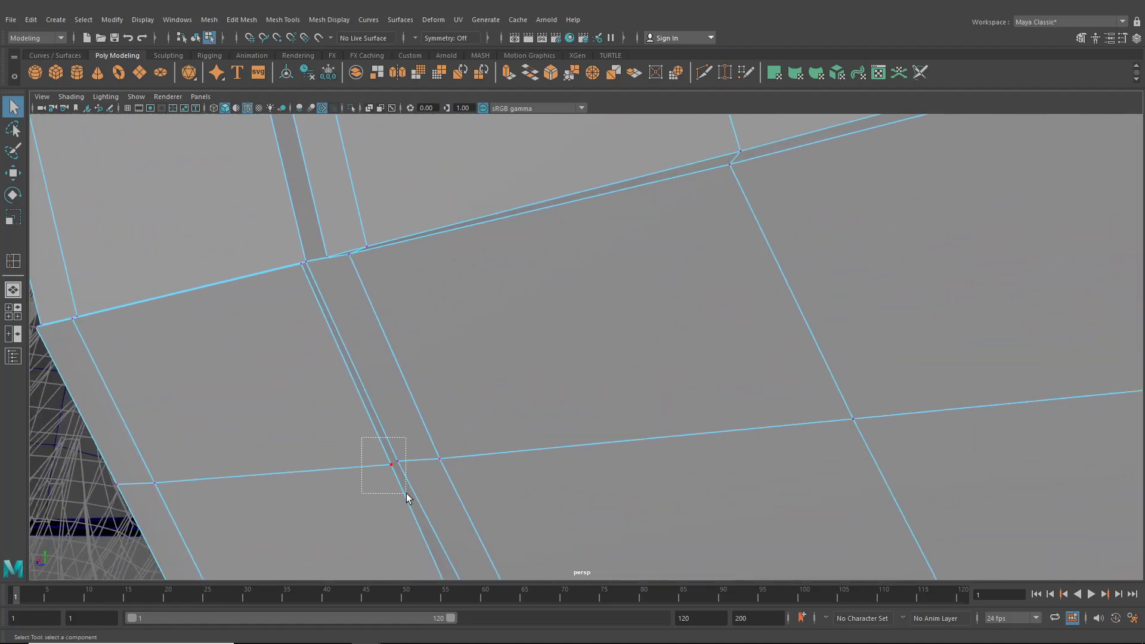
{"action": "left_click_drag", "start_coordinate": [406, 493], "coordinate": [410, 495]}
{"action": "middle_click_drag", "start_coordinate": [409, 495], "coordinate": [409, 457], "text": "alt"}
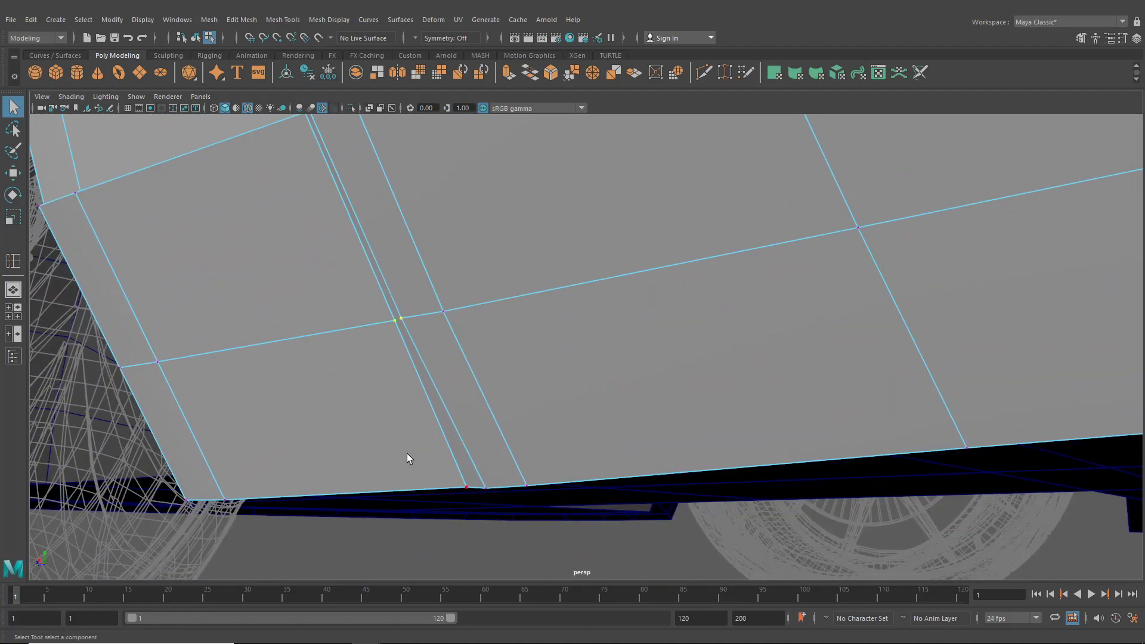
{"action": "left_click_drag", "start_coordinate": [433, 451], "coordinate": [503, 503]}
{"action": "left_click_drag", "start_coordinate": [468, 449], "coordinate": [567, 510]}
{"action": "right_click_drag", "start_coordinate": [374, 321], "coordinate": [385, 198], "text": "alt"}
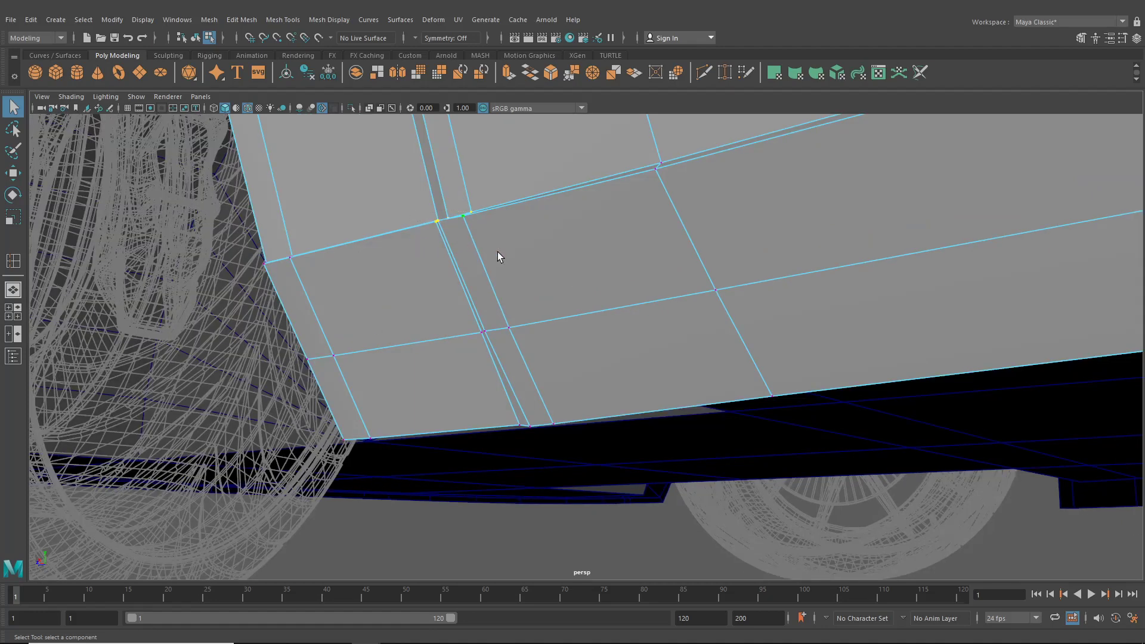
- Try a Multi-Cut across the panel gap at the height of the middle loop, and undo it
{"action": "left_click", "coordinate": [707, 75]}
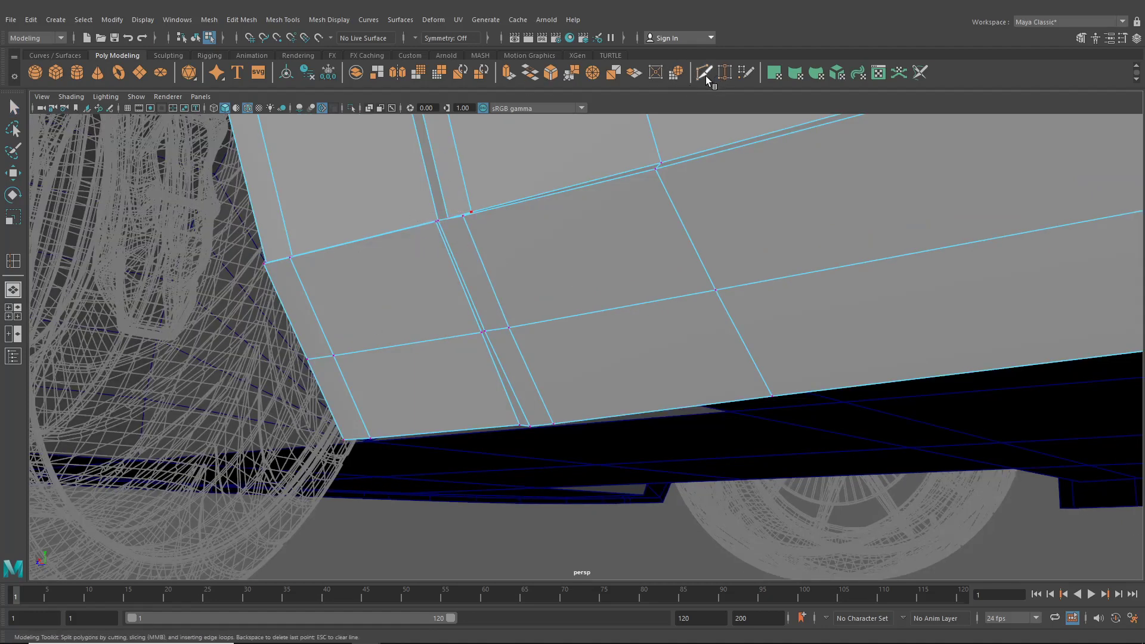
{"action": "scroll", "coordinate": [562, 275], "scroll_direction": "up", "scroll_amount": 3}
{"action": "scroll", "coordinate": [505, 287], "scroll_direction": "down", "scroll_amount": 1}
{"action": "middle_click_drag", "start_coordinate": [438, 285], "coordinate": [529, 307], "text": "alt"}
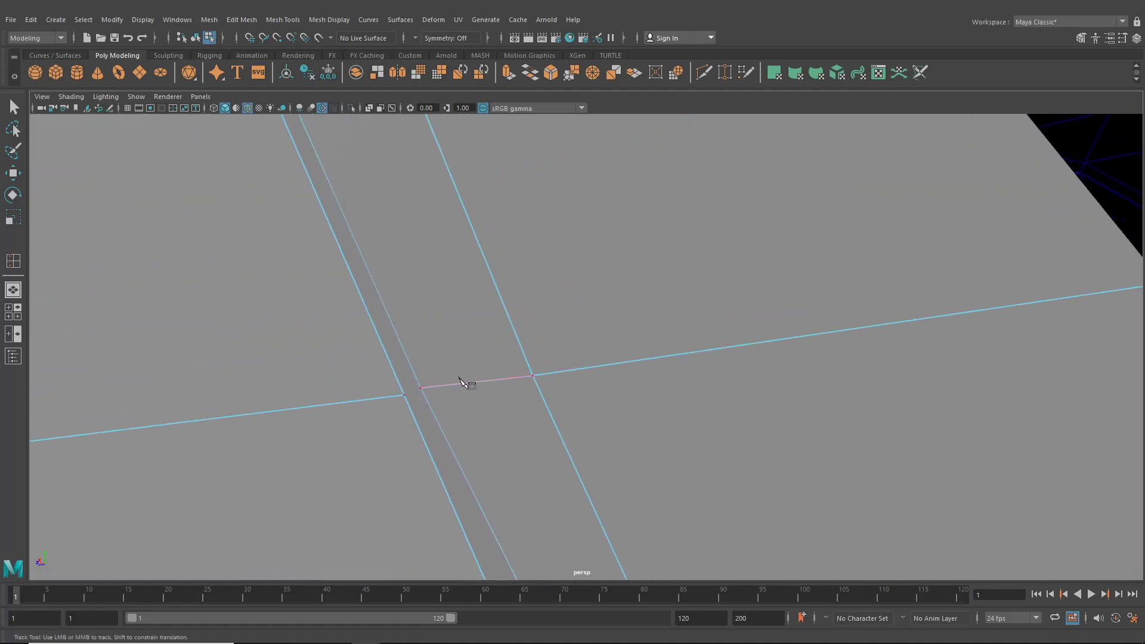
{"action": "left_click", "coordinate": [405, 396]}
{"action": "key", "text": "ctrl+z"}
{"action": "key", "text": "ctrl+z"}
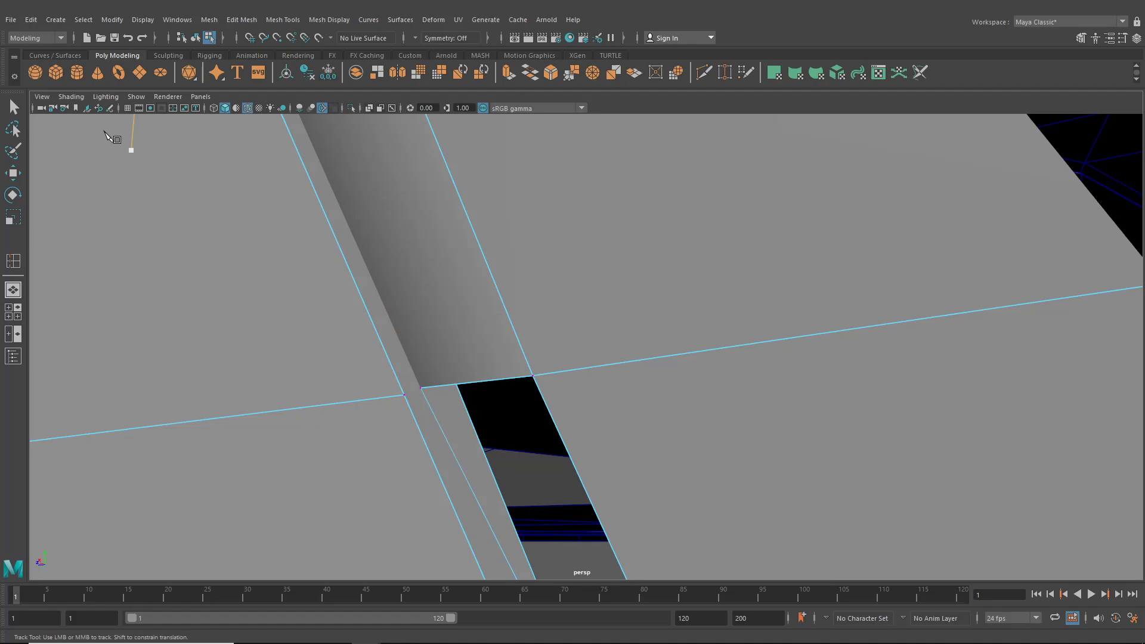
{"action": "left_click", "coordinate": [12, 106]}
{"action": "scroll", "coordinate": [434, 339], "scroll_direction": "down", "scroll_amount": 6}
{"action": "key", "text": "ctrl+z"}
{"action": "key", "text": "ctrl+z"}
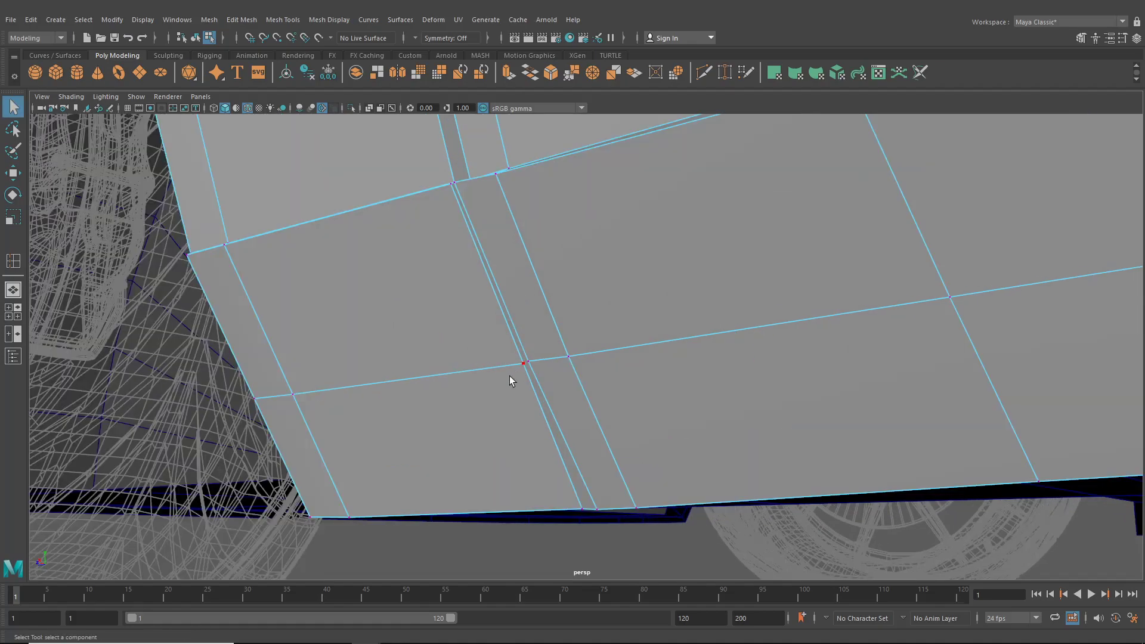
- Delete the face filling the skirt's panel gap at this end, working from the underside of the body
{"action": "left_click_drag", "start_coordinate": [509, 376], "coordinate": [396, 362], "text": "alt"}
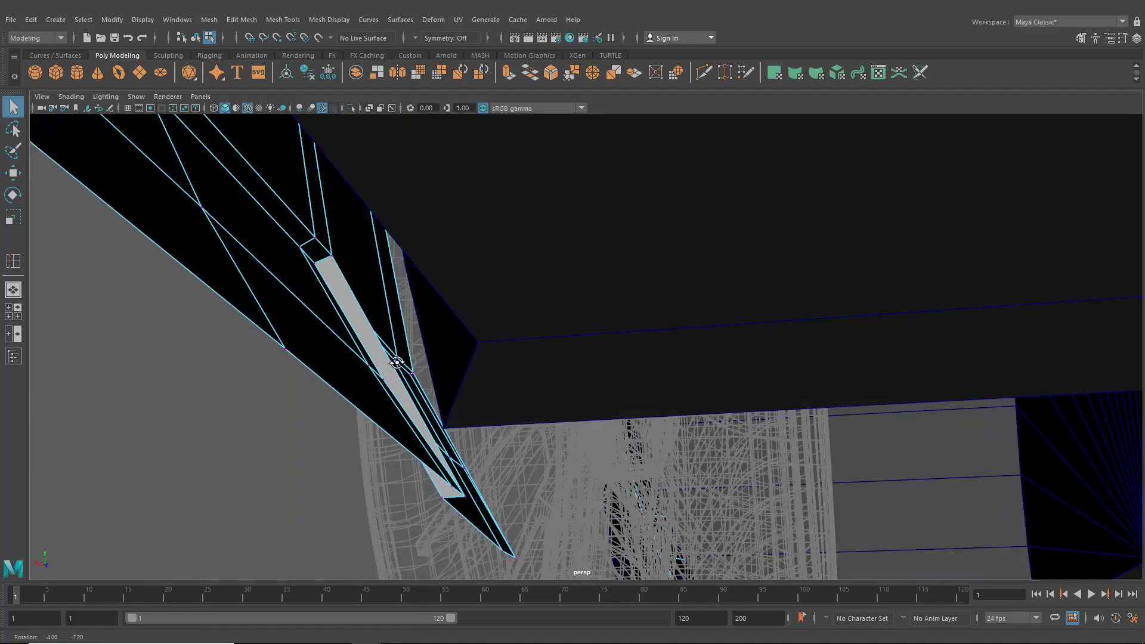
{"action": "right_click_drag", "start_coordinate": [382, 360], "coordinate": [377, 347]}
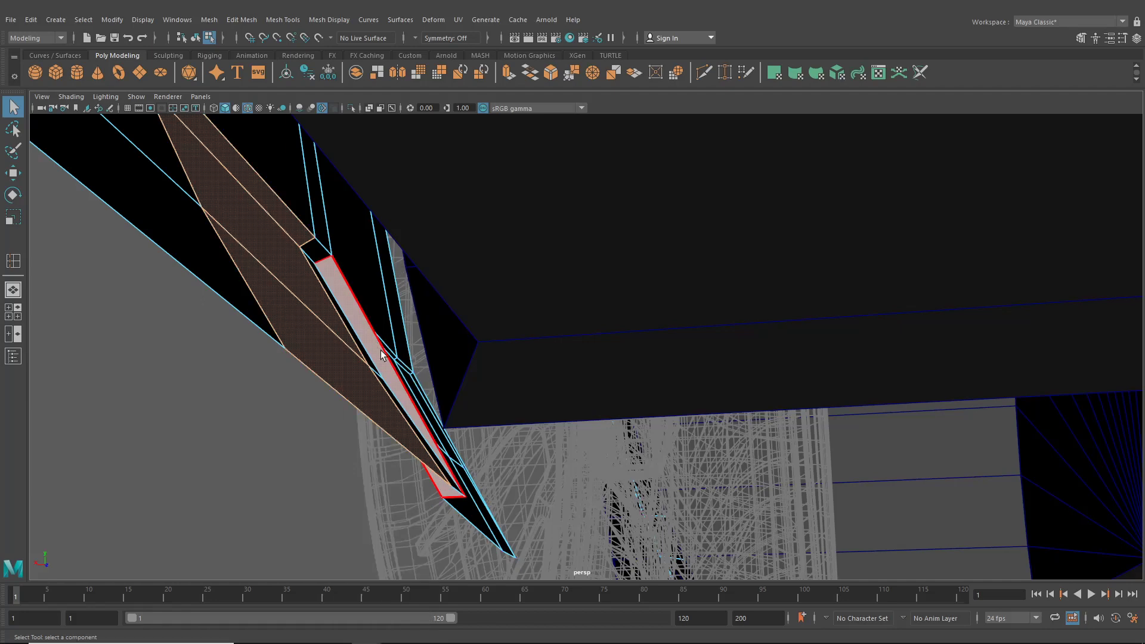
{"action": "left_click_drag", "start_coordinate": [382, 354], "coordinate": [392, 429], "text": "alt"}
{"action": "left_click", "coordinate": [420, 390]}
- Delete the face filling the skirt's panel gap at the opposite end, working from inside the body
{"action": "right_click_drag", "start_coordinate": [392, 426], "coordinate": [703, 439], "text": "alt"}
{"action": "middle_click_drag", "start_coordinate": [703, 439], "coordinate": [500, 492], "text": "alt"}
{"action": "left_click_drag", "start_coordinate": [499, 492], "coordinate": [771, 352], "text": "alt"}
{"action": "left_click", "coordinate": [761, 353]}
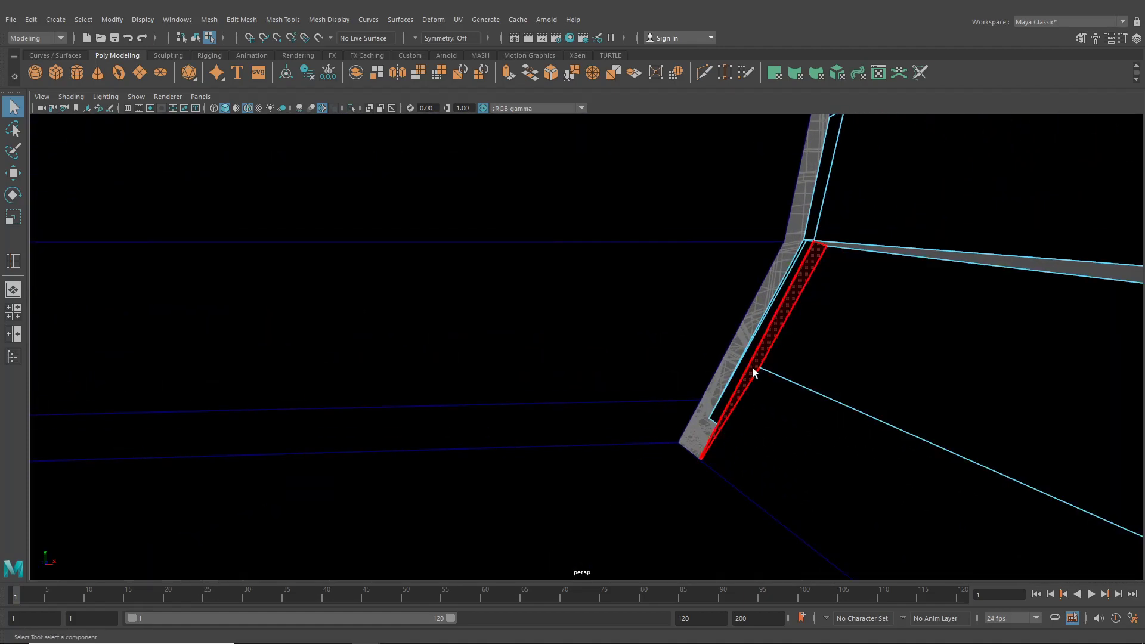
{"action": "left_click_drag", "start_coordinate": [767, 452], "coordinate": [465, 364], "text": "alt"}
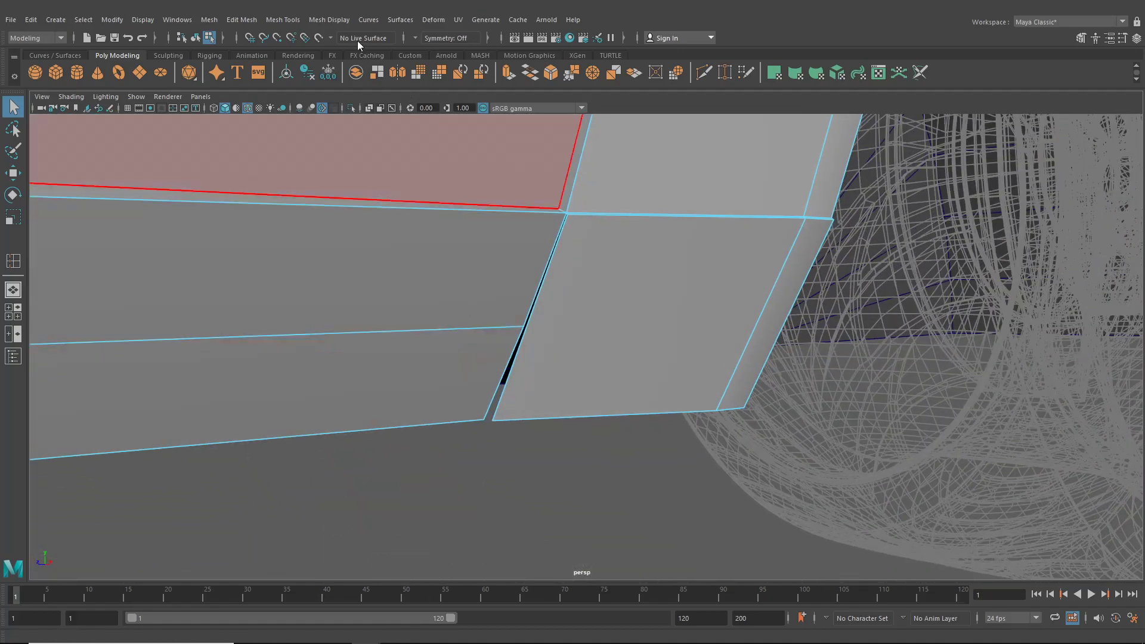
- Insert an edge loop across the short section beside the opened gap, level with the middle loop, and shift it along world X
{"action": "left_click", "coordinate": [328, 20]}
{"action": "mouse_move", "coordinate": [283, 20]}
{"action": "left_click", "coordinate": [298, 118]}
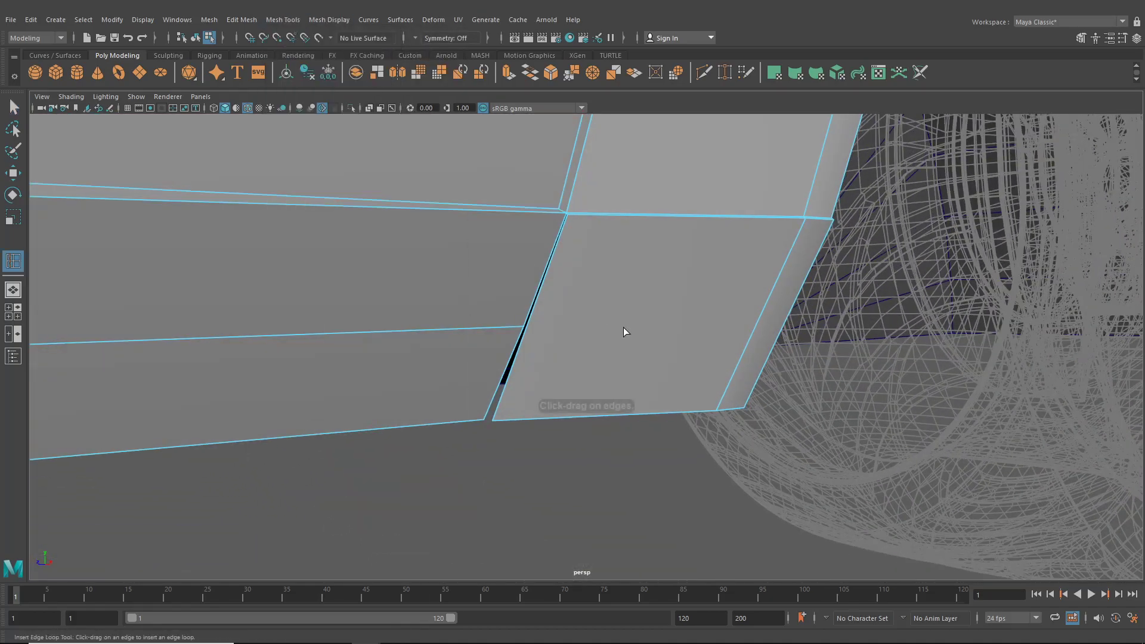
{"action": "left_click", "coordinate": [761, 323]}
{"action": "mouse_move", "coordinate": [760, 324]}
{"action": "left_mouse_down", "text": "alt"}
{"action": "mouse_move", "coordinate": [603, 357]}
{"action": "mouse_move", "coordinate": [746, 334]}
{"action": "left_mouse_up", "text": "alt"}
{"action": "left_click", "coordinate": [12, 172]}
{"action": "scroll", "coordinate": [586, 371], "scroll_direction": "up", "scroll_amount": 2}
{"action": "scroll", "coordinate": [672, 376], "scroll_direction": "down", "scroll_amount": 3}
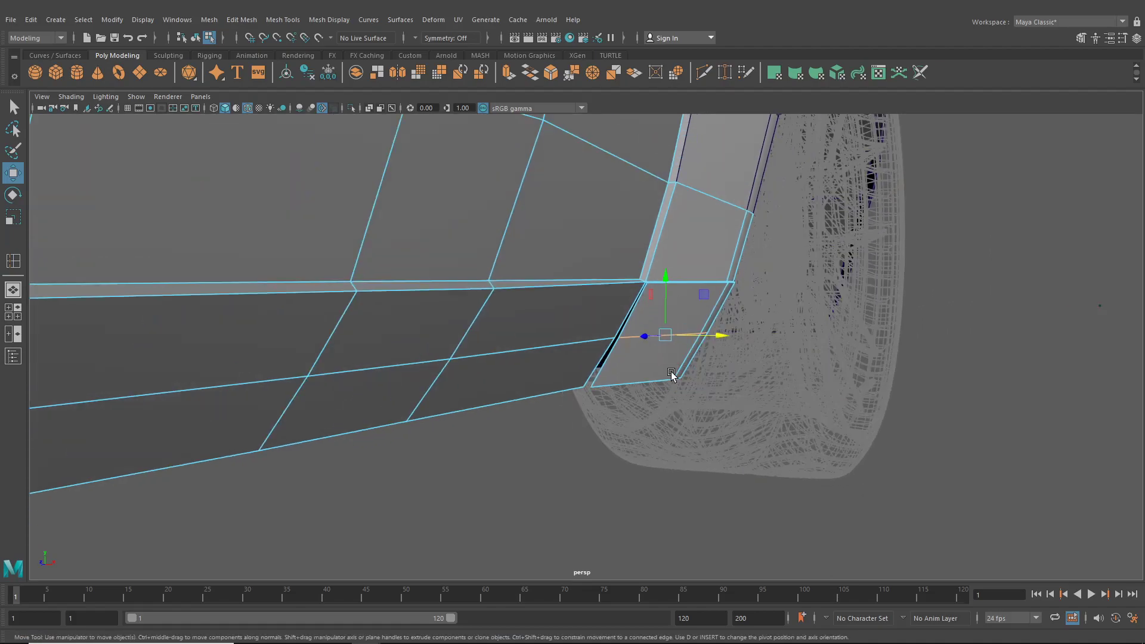
- Shift the middle edge loop of the short section at the other end along the world X axis to match the strip's contour
{"action": "left_click_drag", "start_coordinate": [672, 376], "coordinate": [463, 363], "text": "alt"}
{"action": "middle_click_drag", "start_coordinate": [463, 363], "coordinate": [729, 352], "text": "alt"}
{"action": "left_click_drag", "start_coordinate": [729, 352], "coordinate": [481, 361], "text": "alt"}
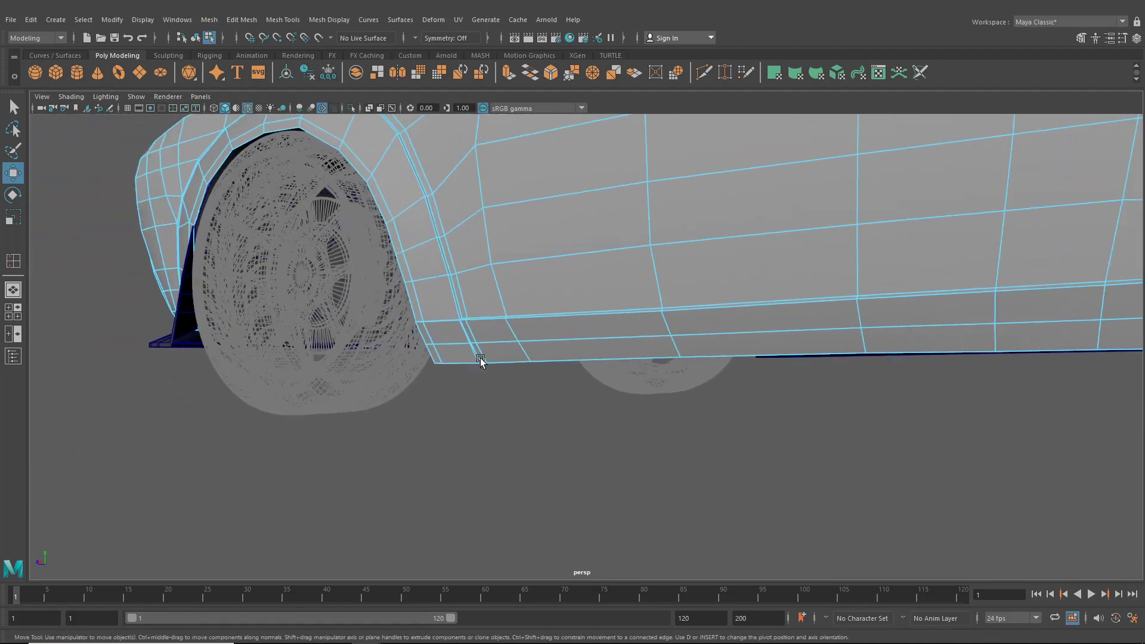
{"action": "scroll", "coordinate": [452, 368], "scroll_direction": "up", "scroll_amount": 3}
{"action": "scroll", "coordinate": [348, 338], "scroll_direction": "up", "scroll_amount": 5}
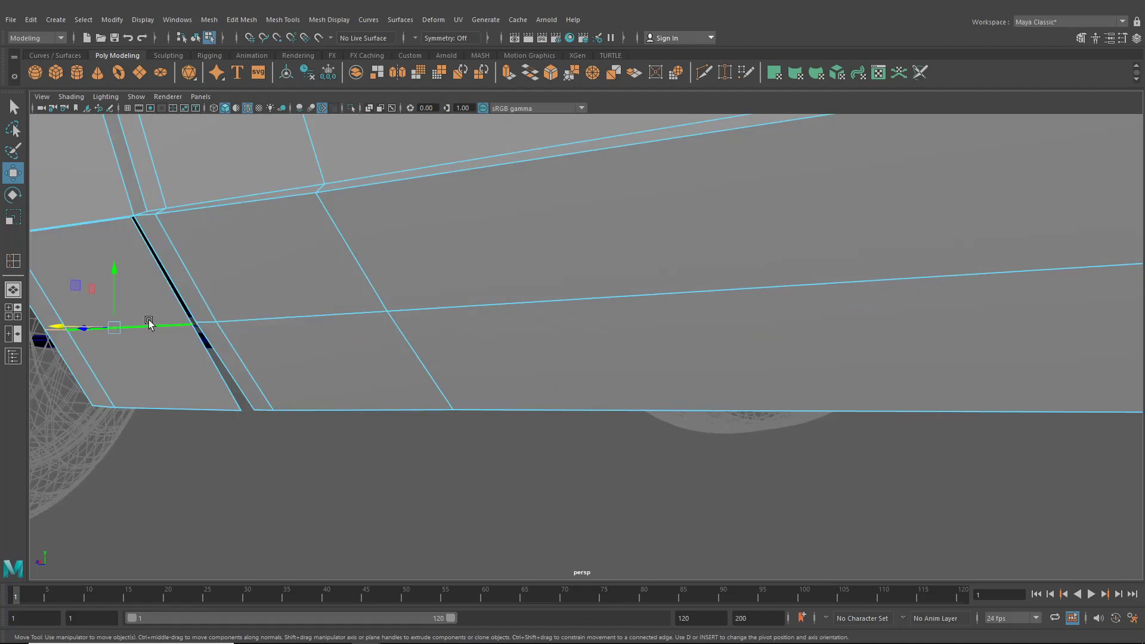
{"action": "scroll", "coordinate": [149, 322], "scroll_direction": "down", "scroll_amount": 2}
{"action": "left_click_drag", "start_coordinate": [207, 351], "coordinate": [202, 352]}
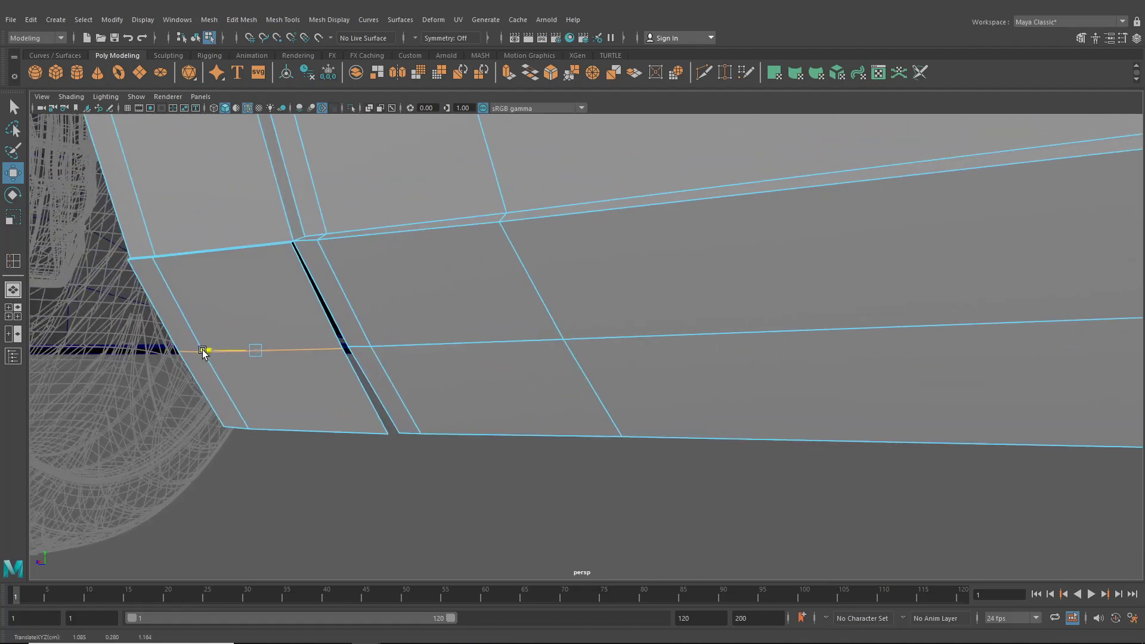
- Bridge the open border edges of this panel gap above and below the middle loop
{"action": "right_click_drag", "start_coordinate": [322, 291], "coordinate": [334, 249]}
{"action": "left_click", "coordinate": [315, 289]}
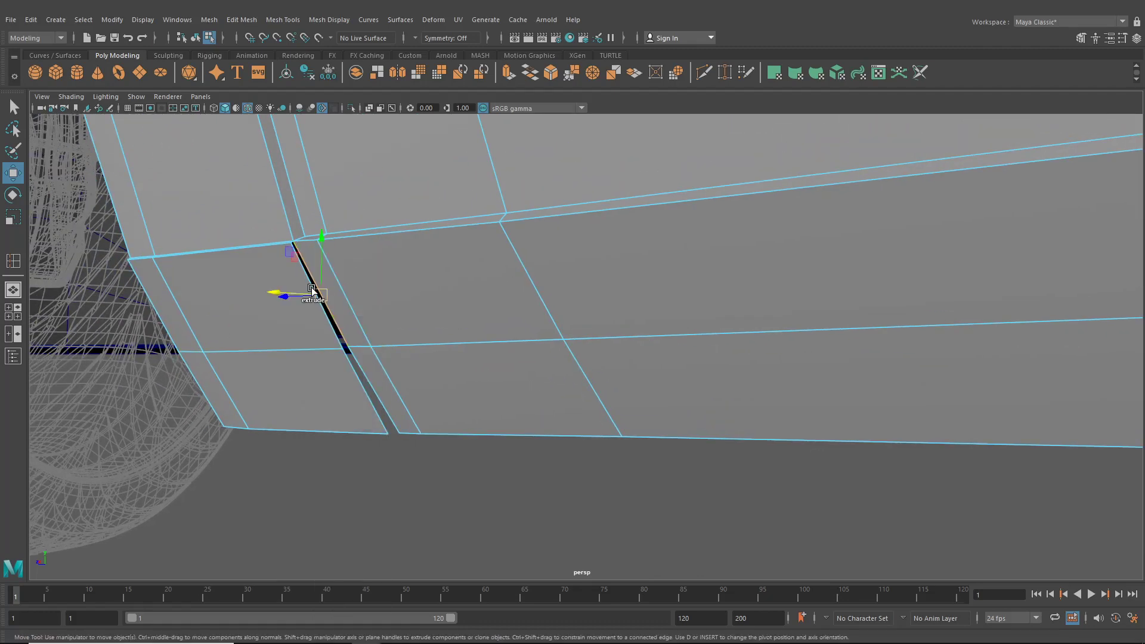
{"action": "left_click", "coordinate": [283, 20]}
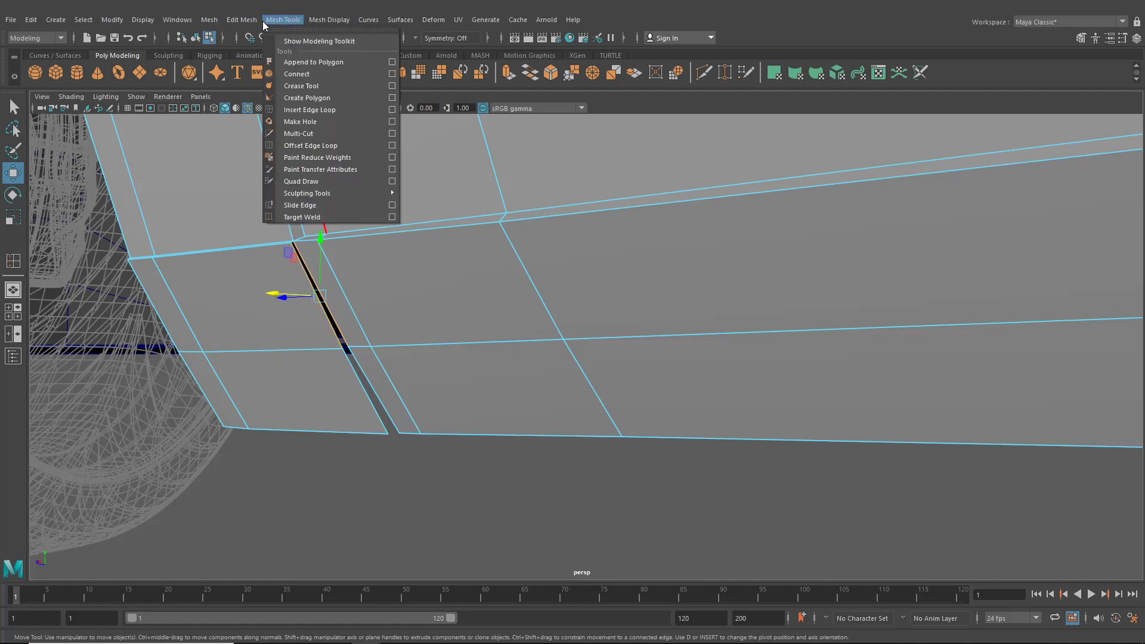
{"action": "mouse_move", "coordinate": [246, 20]}
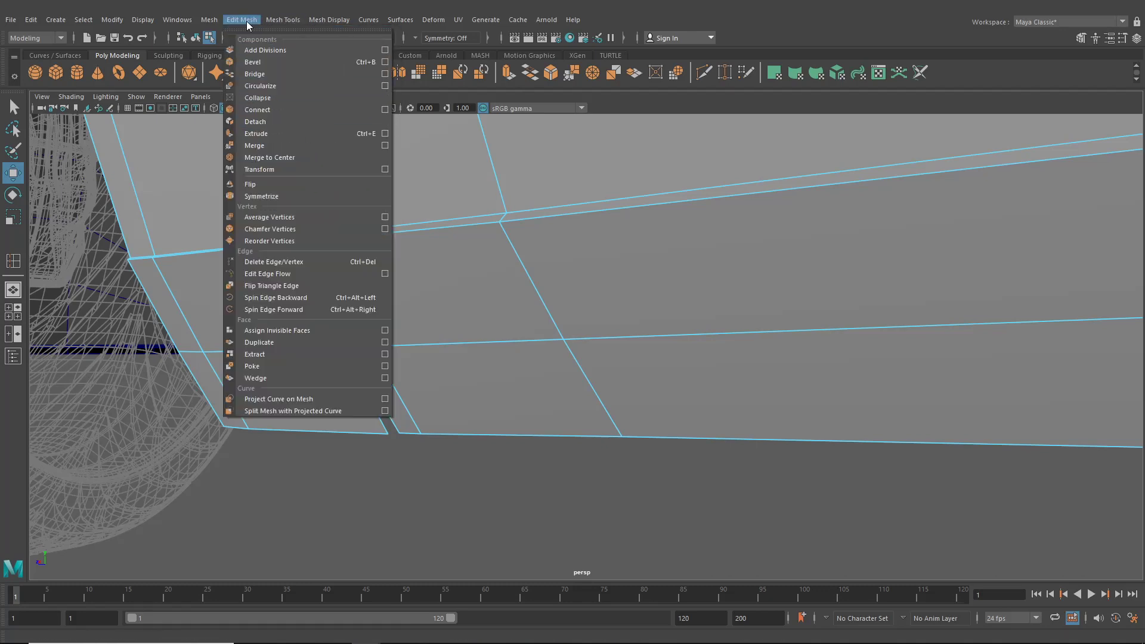
{"action": "left_click", "coordinate": [253, 63]}
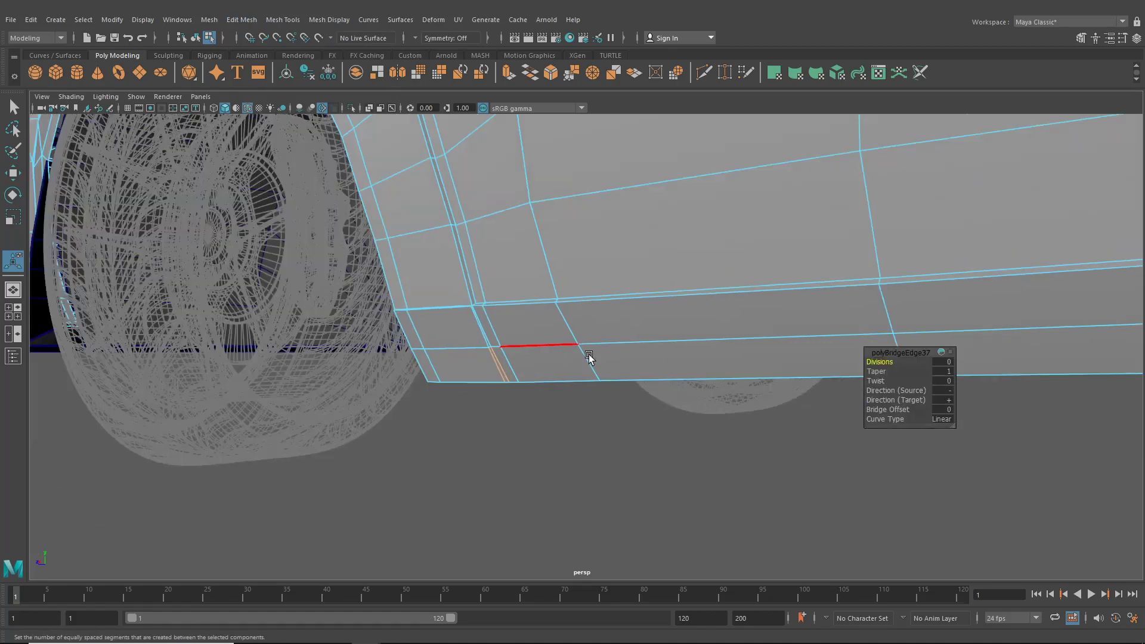
- Bridge the open panel gap at the opposite end of the skirt, both above and below the middle loop
{"action": "middle_click_drag", "start_coordinate": [589, 358], "coordinate": [383, 330], "text": "alt"}
{"action": "left_click_drag", "start_coordinate": [384, 330], "coordinate": [572, 370], "text": "alt"}
{"action": "middle_click_drag", "start_coordinate": [572, 369], "coordinate": [220, 335], "text": "alt"}
{"action": "left_click_drag", "start_coordinate": [220, 335], "coordinate": [394, 382], "text": "alt"}
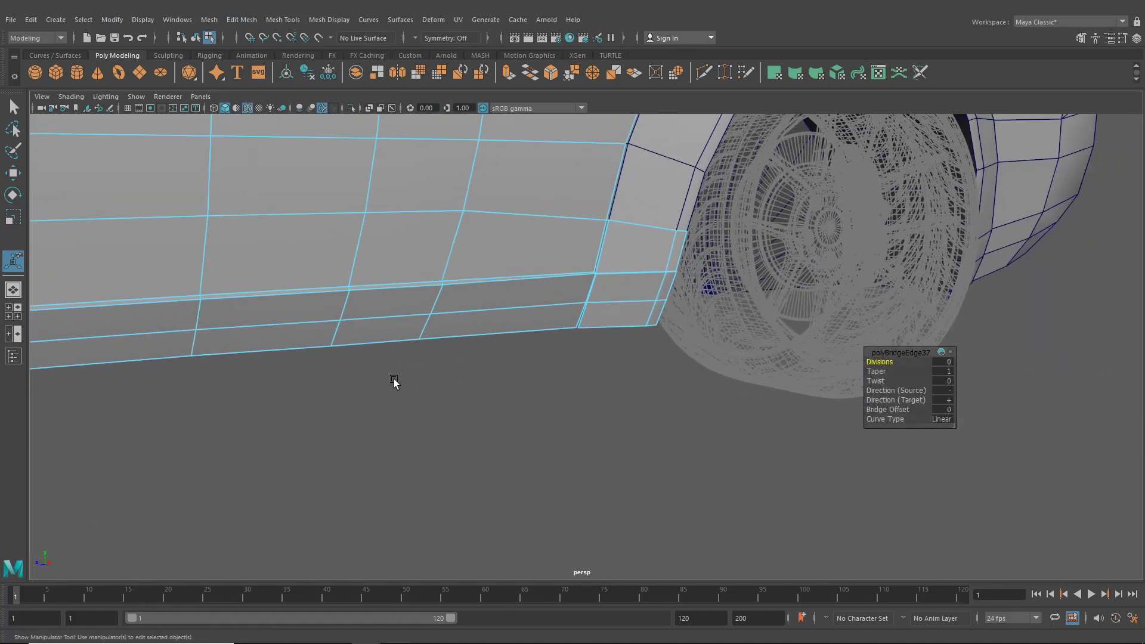
{"action": "scroll", "coordinate": [616, 360], "scroll_direction": "up", "scroll_amount": 10}
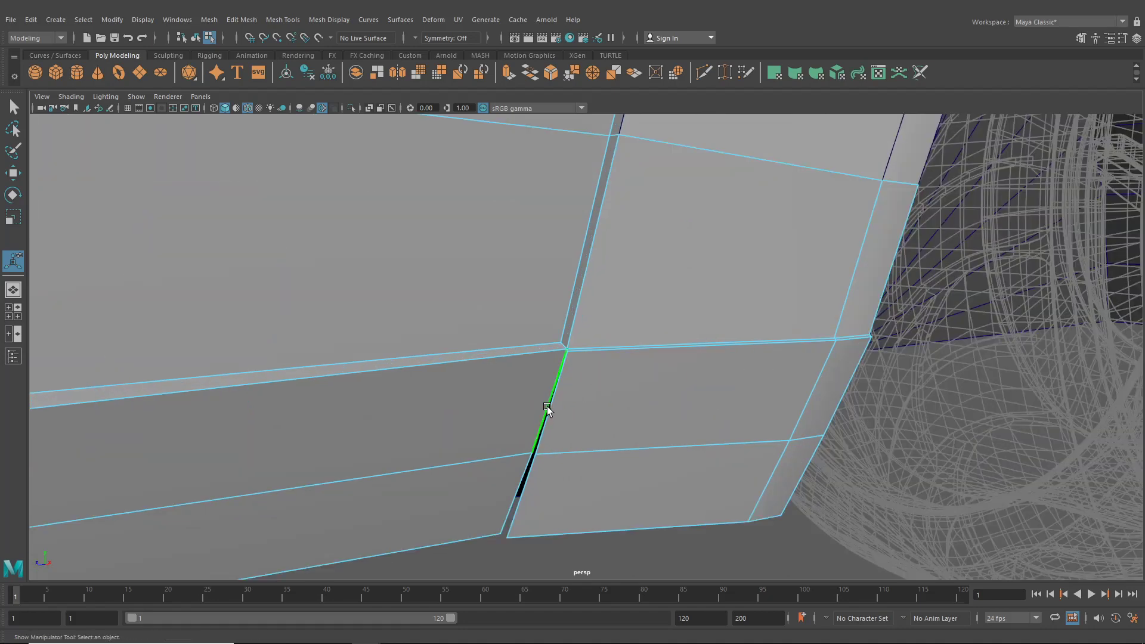
{"action": "left_click", "coordinate": [544, 431], "text": "shift"}
{"action": "key", "text": "g"}
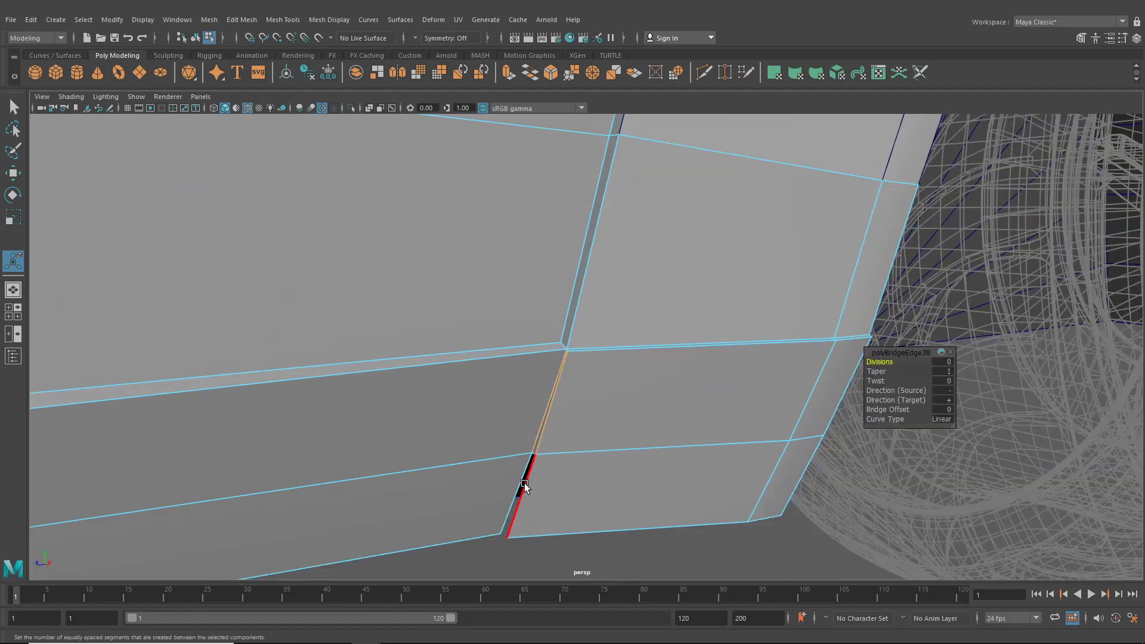
{"action": "left_click", "coordinate": [517, 484]}
{"action": "key", "text": "g"}
{"action": "scroll", "coordinate": [556, 451], "scroll_direction": "down", "scroll_amount": 5}
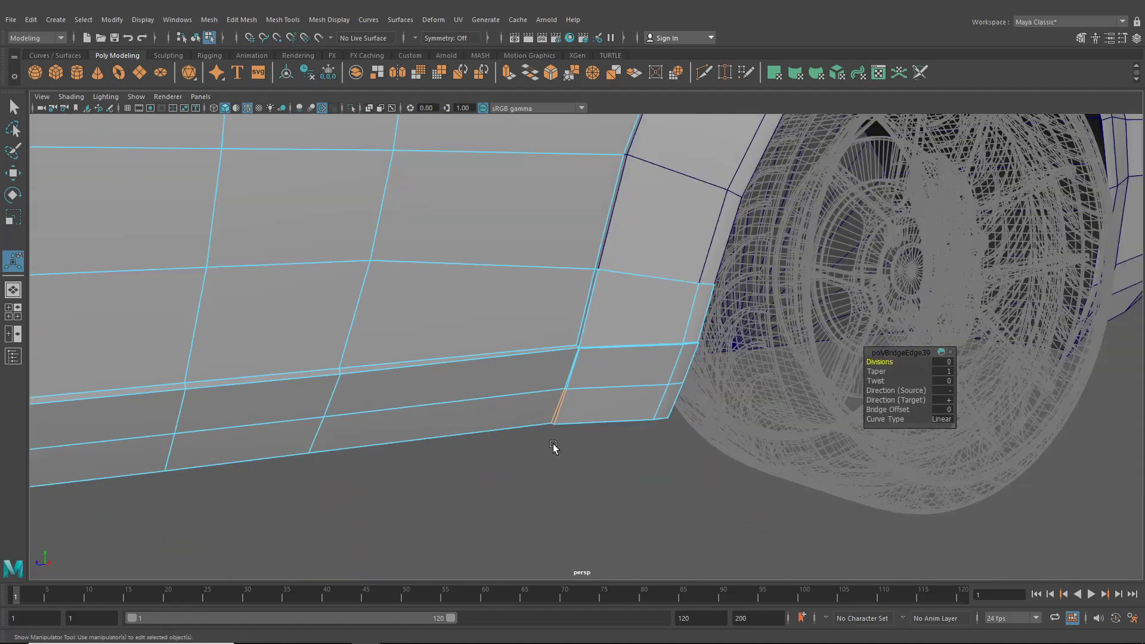
- Shift the middle and bottom vertices of the short end section by the wheel arch along the world X axis to match the skirt's contour
{"action": "left_click_drag", "start_coordinate": [554, 450], "coordinate": [634, 432], "text": "alt"}
{"action": "middle_click_drag", "start_coordinate": [633, 432], "coordinate": [815, 378], "text": "alt"}
{"action": "left_click_drag", "start_coordinate": [781, 378], "coordinate": [723, 373], "text": "alt"}
{"action": "right_click_drag", "start_coordinate": [589, 357], "coordinate": [537, 305]}
{"action": "scroll", "coordinate": [619, 367], "scroll_direction": "up", "scroll_amount": 6}
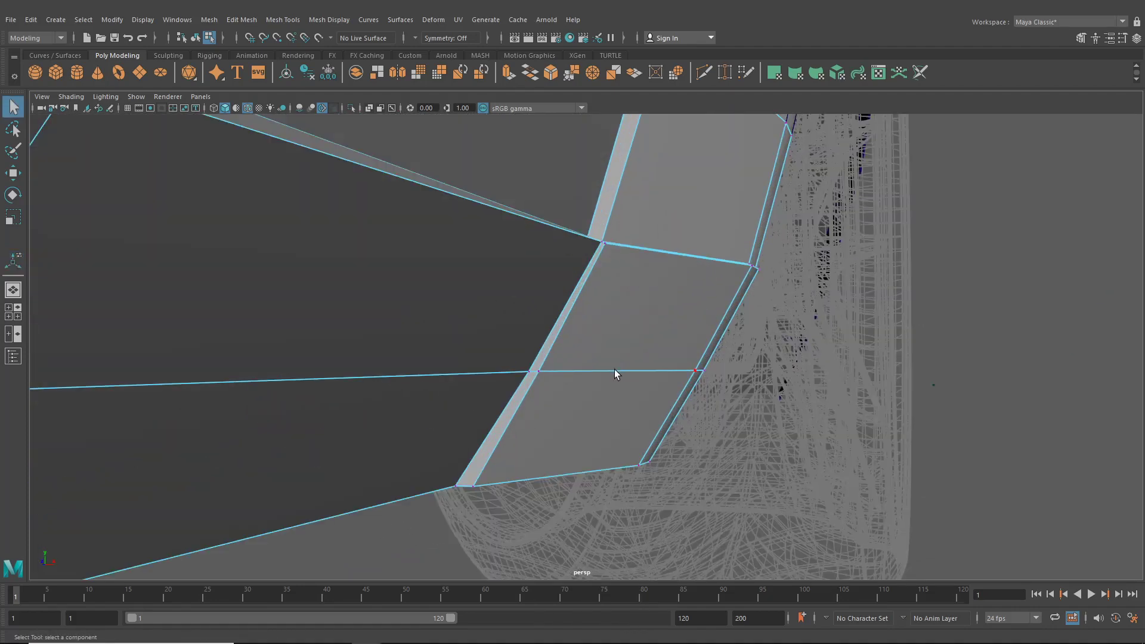
{"action": "left_click", "coordinate": [541, 371]}
{"action": "left_click_drag", "start_coordinate": [652, 342], "coordinate": [526, 384], "text": "shift"}
{"action": "key", "text": "w"}
{"action": "scroll", "coordinate": [589, 371], "scroll_direction": "up", "scroll_amount": 3}
{"action": "left_click_drag", "start_coordinate": [745, 341], "coordinate": [811, 389], "text": "shift"}
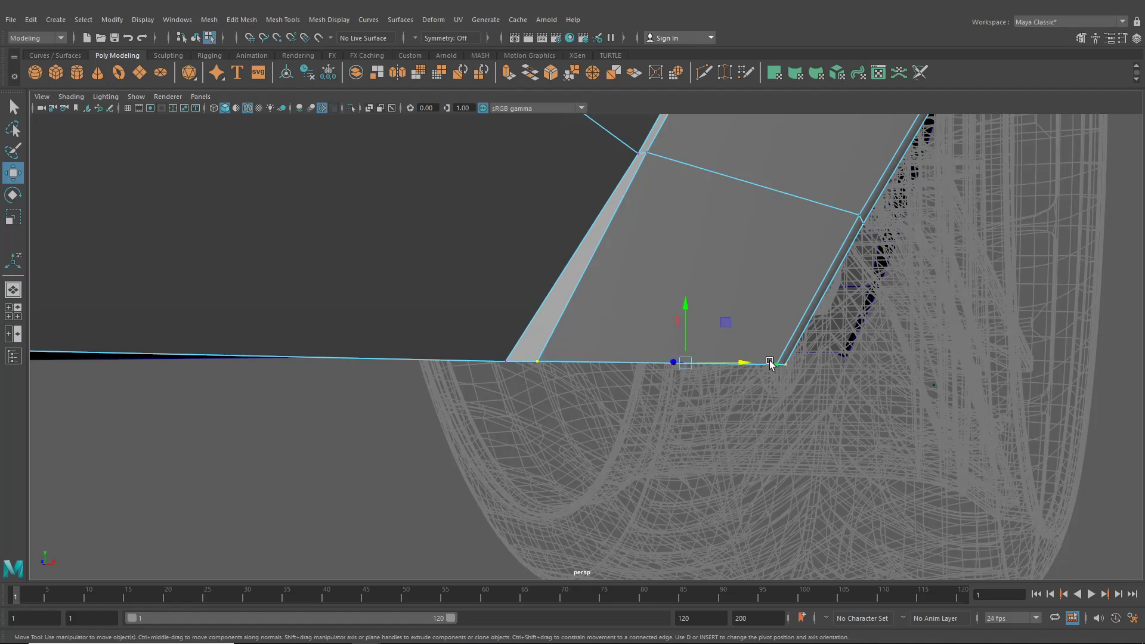
{"action": "mouse_move", "coordinate": [750, 364]}
{"action": "left_mouse_down"}
{"action": "mouse_move", "coordinate": [660, 409]}
{"action": "mouse_move", "coordinate": [744, 378]}
{"action": "left_mouse_up"}
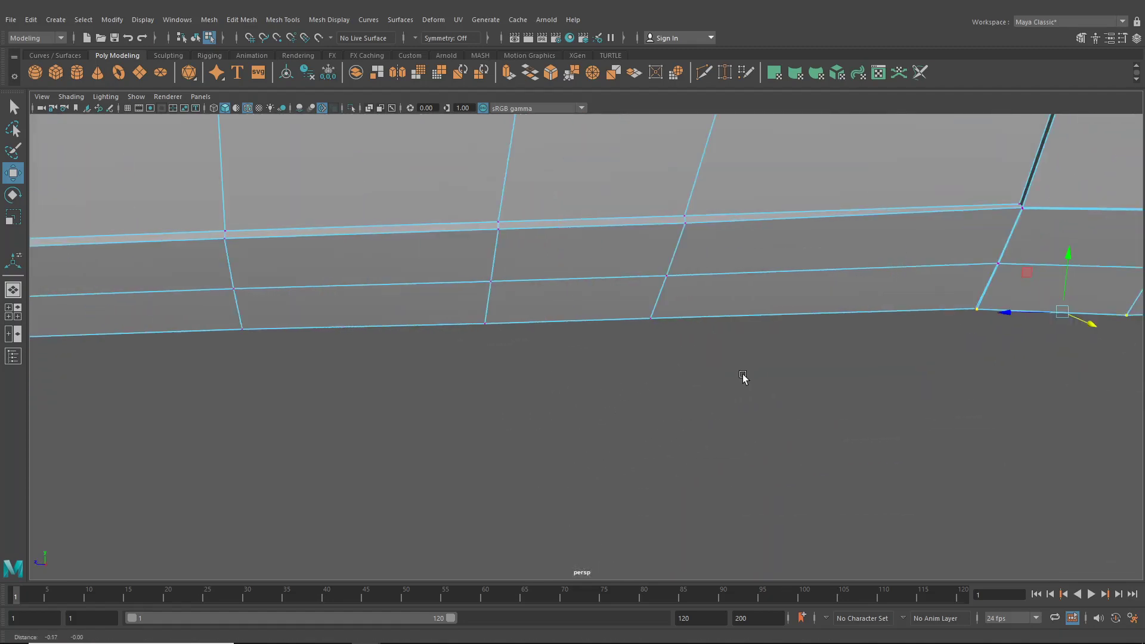
- Move the lower vertices of the end section at the opposite wheel arch along the world X axis to align them with the skirt
{"action": "middle_click_drag", "start_coordinate": [743, 379], "coordinate": [994, 361], "text": "alt"}
{"action": "middle_click_drag", "start_coordinate": [202, 353], "coordinate": [729, 353], "text": "alt"}
{"action": "left_click_drag", "start_coordinate": [581, 383], "coordinate": [463, 368], "text": "alt"}
{"action": "scroll", "coordinate": [463, 368], "scroll_direction": "up", "scroll_amount": 3}
{"action": "middle_click_drag", "start_coordinate": [459, 371], "coordinate": [523, 356], "text": "alt"}
{"action": "scroll", "coordinate": [507, 385], "scroll_direction": "up", "scroll_amount": 4}
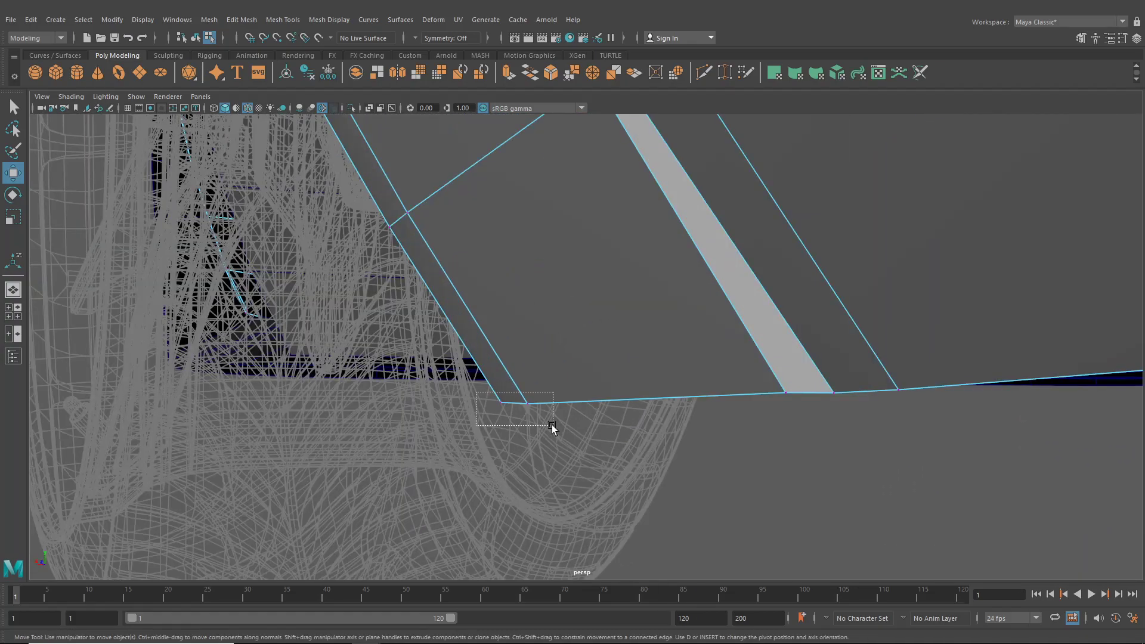
{"action": "left_click_drag", "start_coordinate": [552, 425], "coordinate": [552, 425]}
{"action": "left_click_drag", "start_coordinate": [561, 427], "coordinate": [537, 429], "text": "alt"}
{"action": "left_click", "coordinate": [449, 421], "text": "shift"}
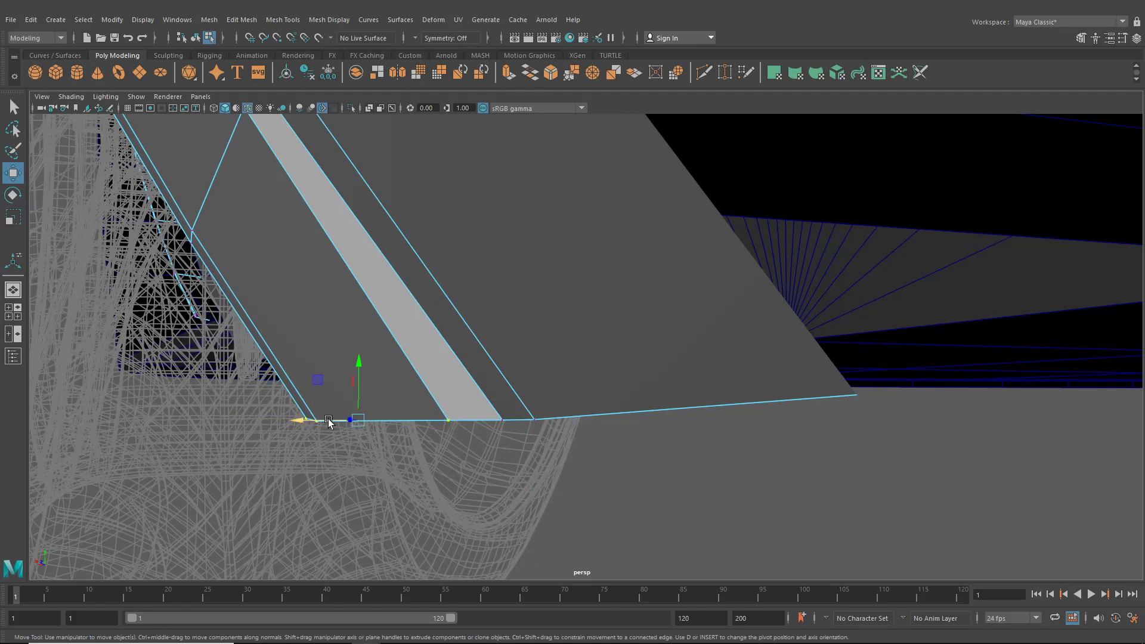
{"action": "left_click_drag", "start_coordinate": [299, 424], "coordinate": [422, 357]}
{"action": "left_click_drag", "start_coordinate": [422, 357], "coordinate": [472, 383], "text": "alt"}
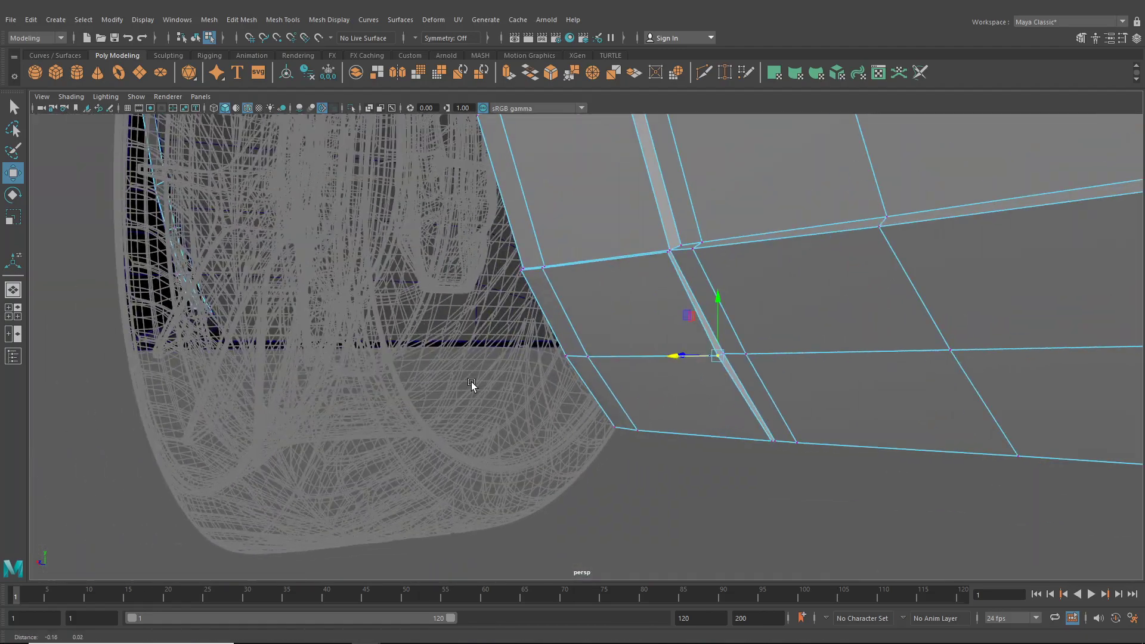
{"action": "left_click_drag", "start_coordinate": [549, 344], "coordinate": [638, 414], "text": "shift"}
{"action": "scroll", "coordinate": [509, 378], "scroll_direction": "down", "scroll_amount": 8}
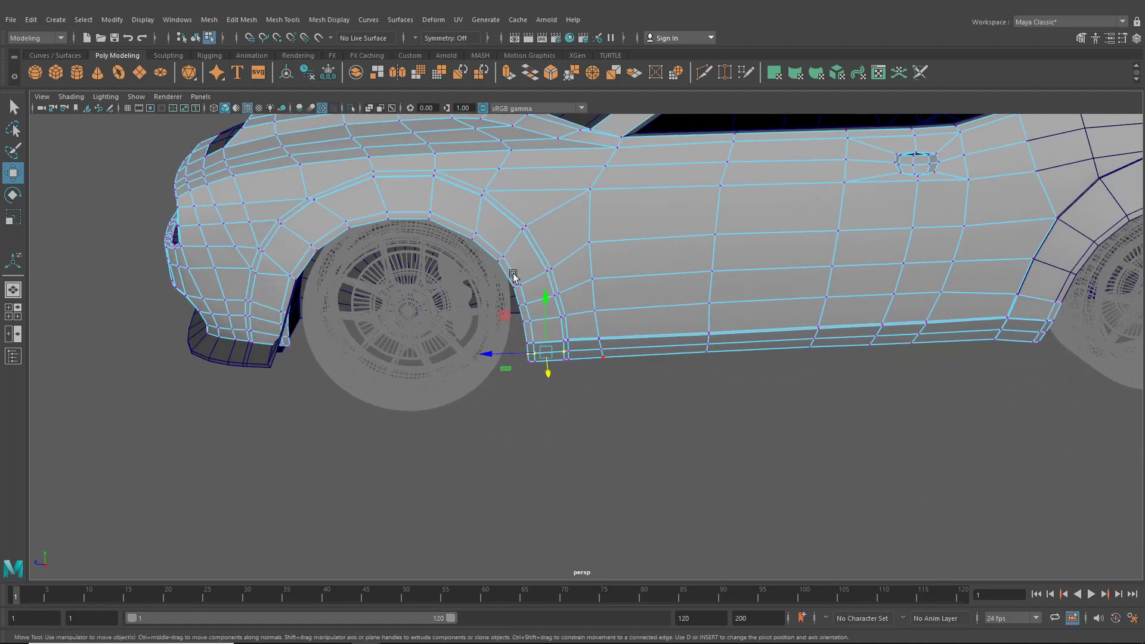
- Leave component editing and examine the side skirt and car body from several angles, with and without the wireframe overlay
{"action": "left_click", "coordinate": [195, 38]}
{"action": "left_click", "coordinate": [717, 442]}
{"action": "scroll", "coordinate": [717, 441], "scroll_direction": "down", "scroll_amount": 3}
{"action": "left_click_drag", "start_coordinate": [717, 442], "coordinate": [623, 368], "text": "alt"}
{"action": "scroll", "coordinate": [729, 406], "scroll_direction": "up", "scroll_amount": 5}
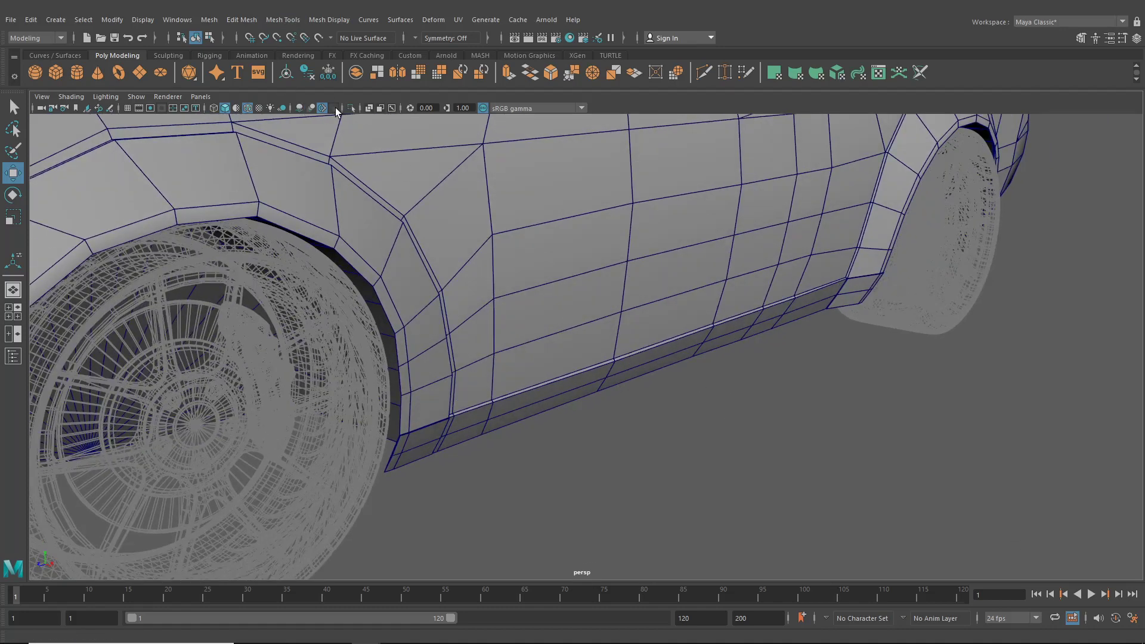
{"action": "left_click", "coordinate": [248, 108]}
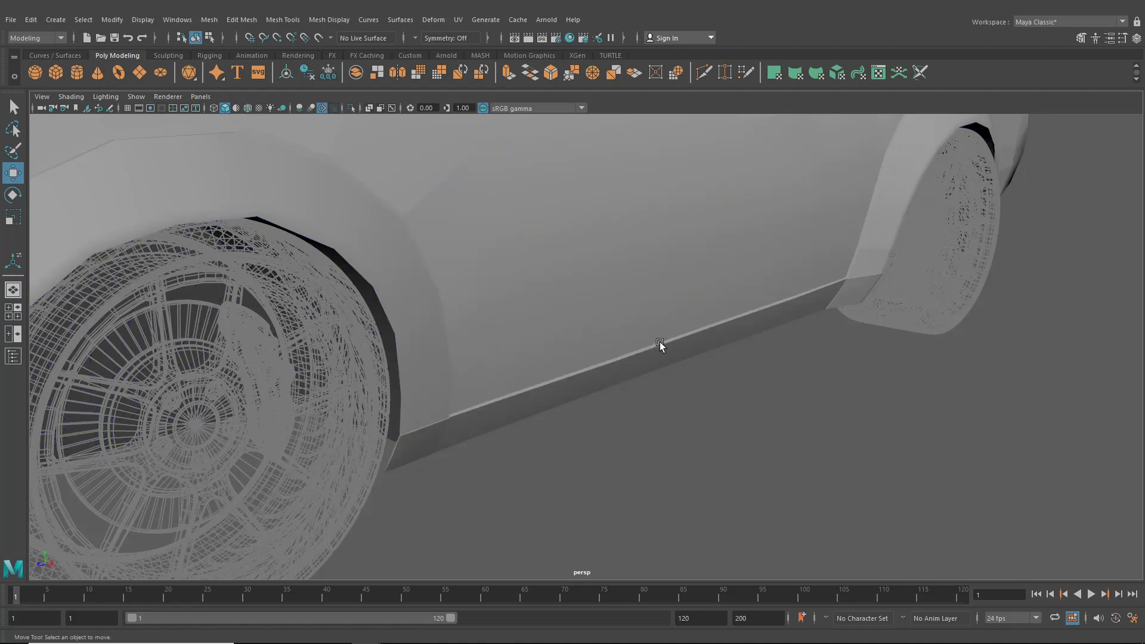
{"action": "left_click", "coordinate": [247, 108]}
{"action": "scroll", "coordinate": [523, 330], "scroll_direction": "down", "scroll_amount": 4}
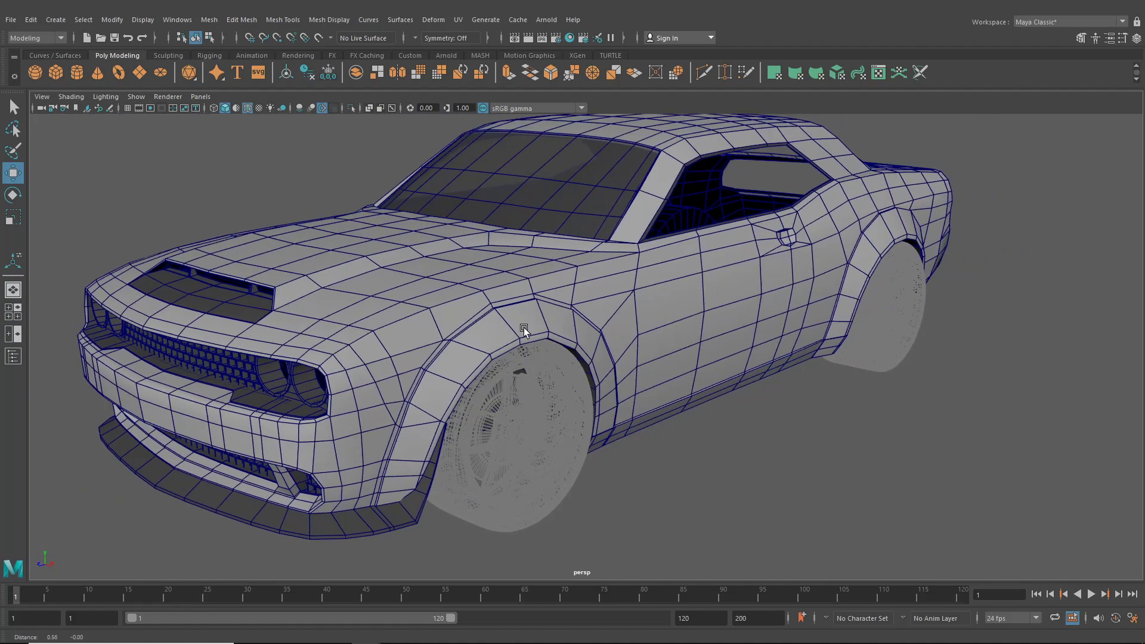
{"action": "left_click_drag", "start_coordinate": [523, 329], "coordinate": [689, 354], "text": "alt"}
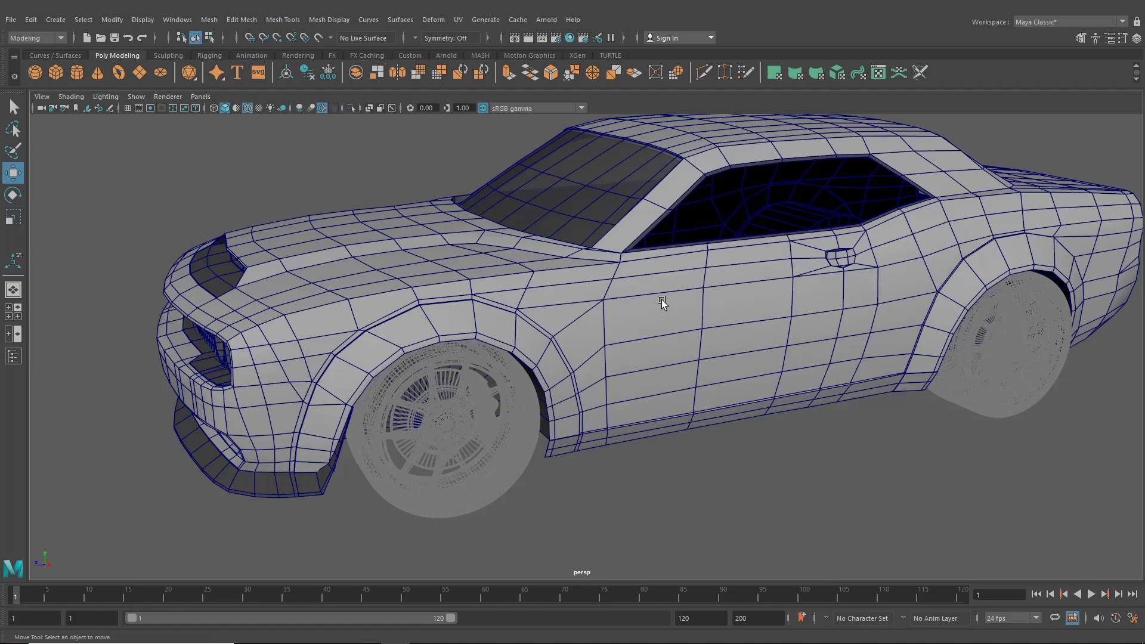
{"action": "left_click_drag", "start_coordinate": [661, 300], "coordinate": [610, 310], "text": "alt"}
{"action": "scroll", "coordinate": [611, 302], "scroll_direction": "up", "scroll_amount": 2}
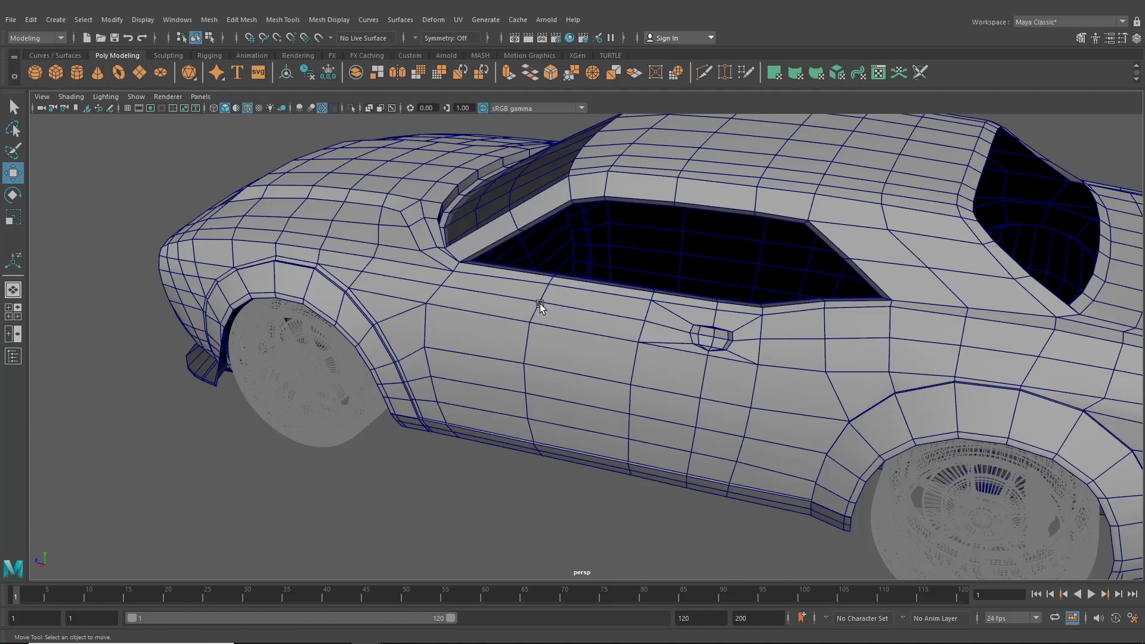
{"action": "left_click_drag", "start_coordinate": [548, 284], "coordinate": [593, 263], "text": "alt"}
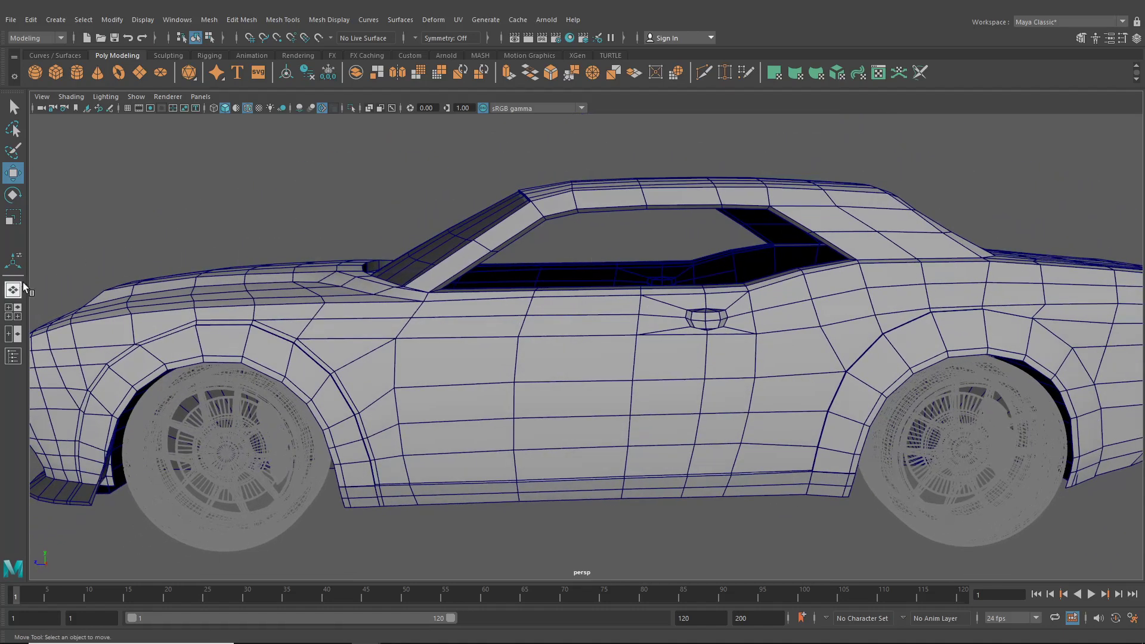
- In the side view, move the middle vertices of the windshield pillar's window edge to match the reference drawing
{"action": "left_click", "coordinate": [12, 310]}
{"action": "scroll", "coordinate": [692, 406], "scroll_direction": "down", "scroll_amount": 9}
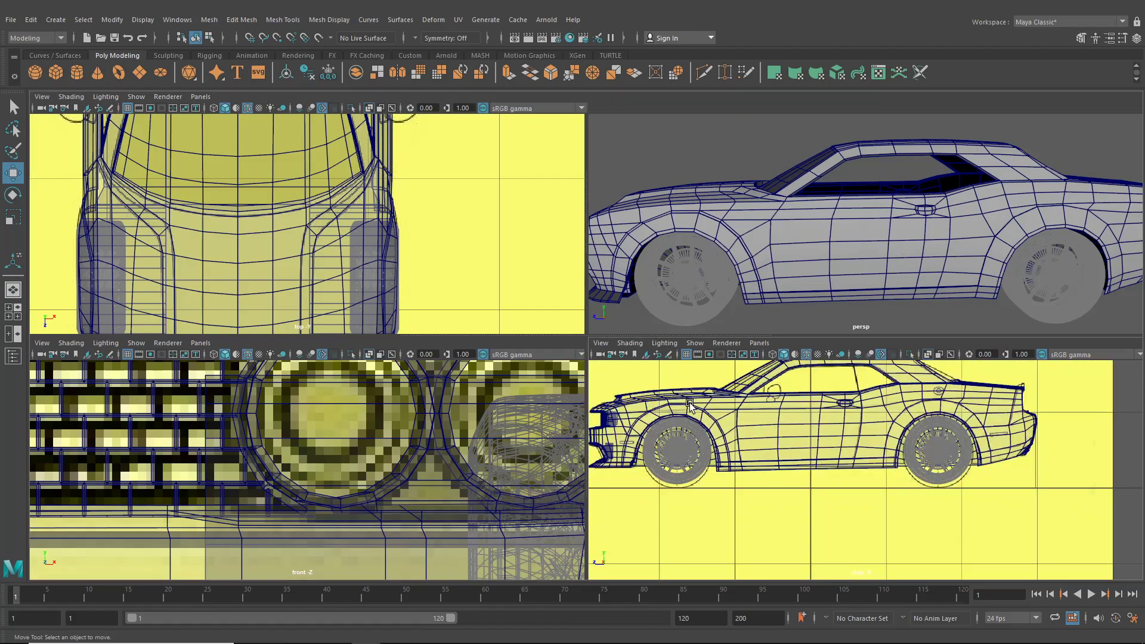
{"action": "middle_click_drag", "start_coordinate": [760, 409], "coordinate": [801, 448], "text": "alt"}
{"action": "key", "text": "space"}
{"action": "middle_click_drag", "start_coordinate": [671, 370], "coordinate": [696, 425], "text": "alt"}
{"action": "scroll", "coordinate": [464, 323], "scroll_direction": "up", "scroll_amount": 10}
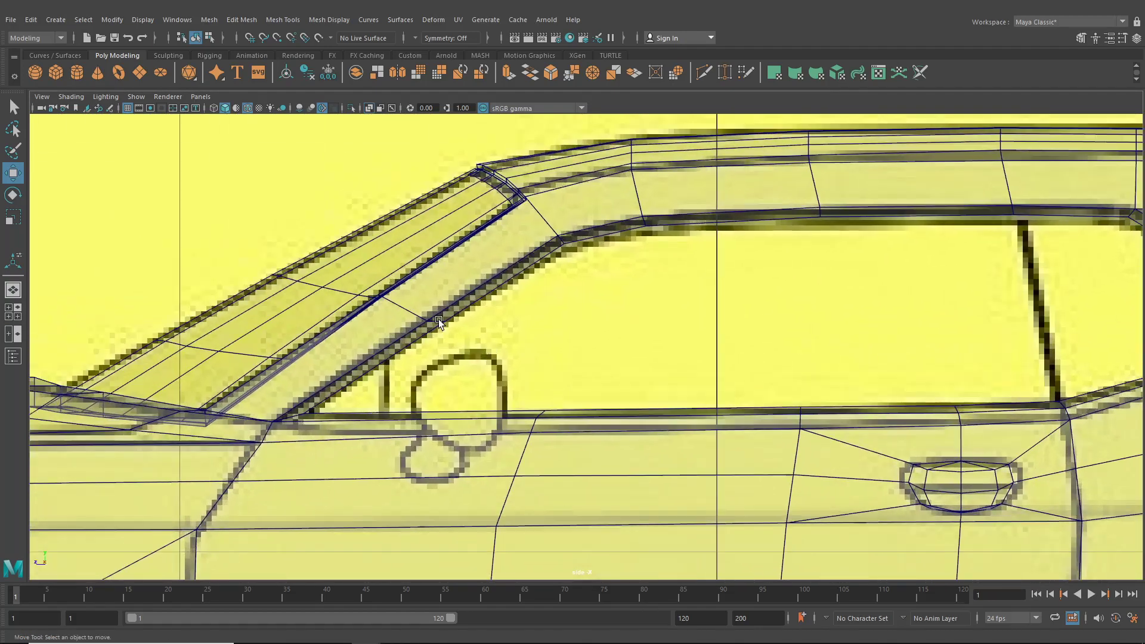
{"action": "left_click", "coordinate": [438, 319]}
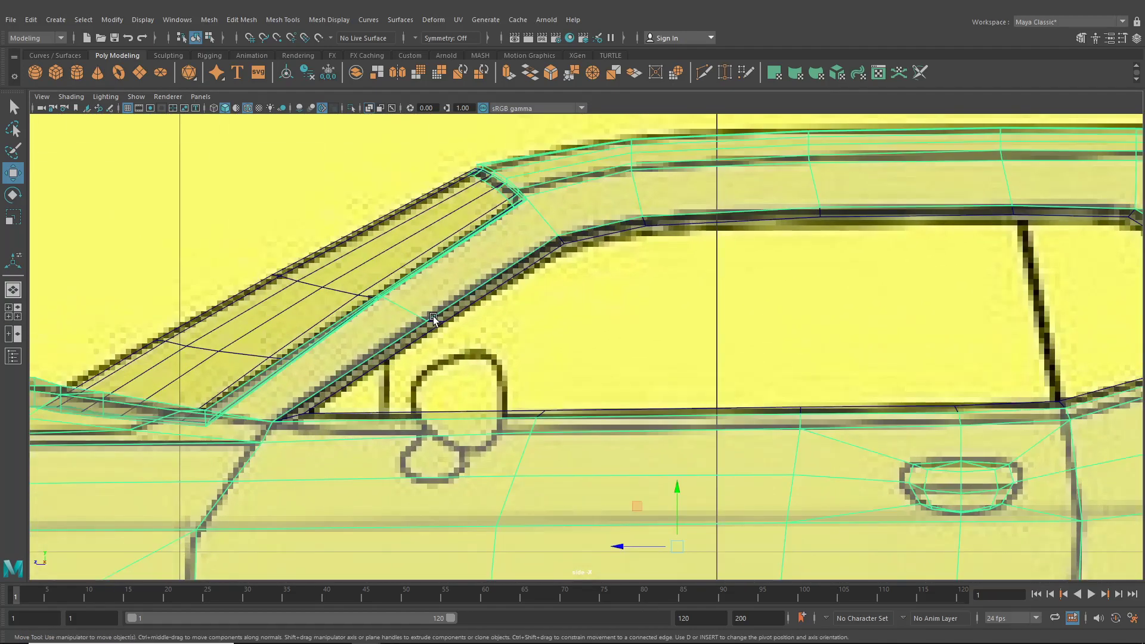
{"action": "key", "text": "F9"}
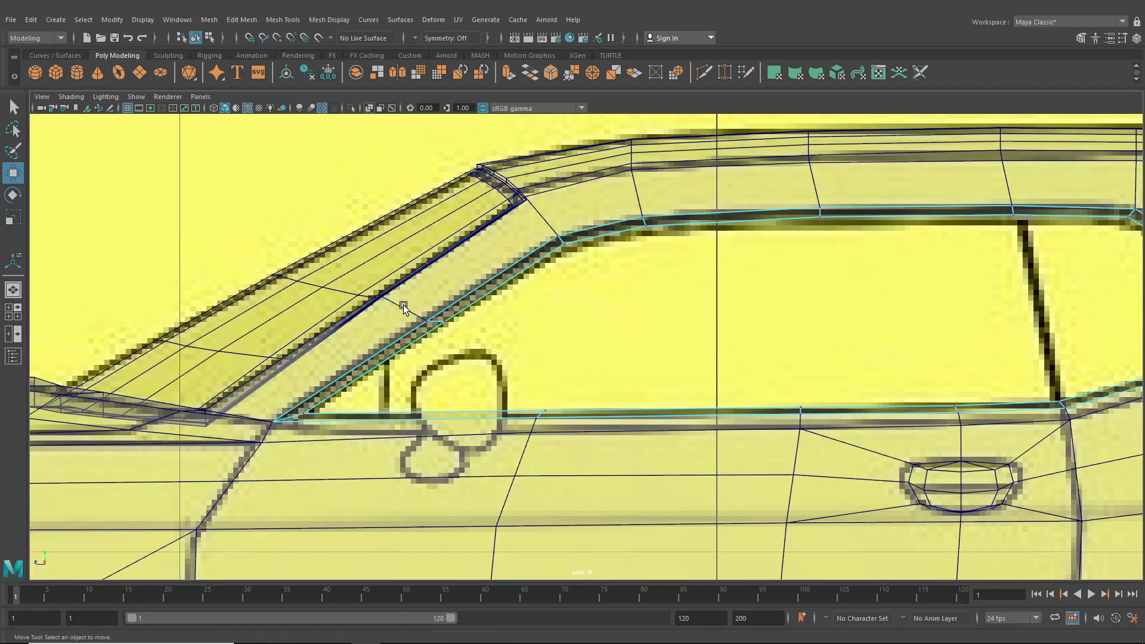
{"action": "left_click", "coordinate": [401, 303]}
{"action": "left_click", "coordinate": [208, 37]}
{"action": "scroll", "coordinate": [408, 296], "scroll_direction": "up", "scroll_amount": 2}
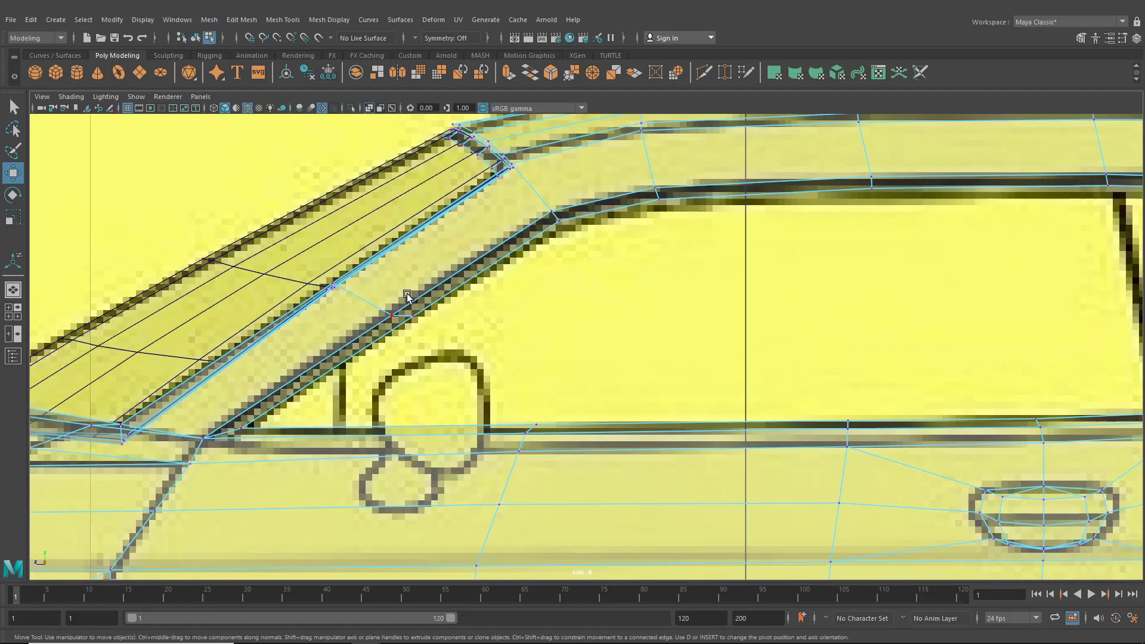
{"action": "left_click_drag", "start_coordinate": [439, 339], "coordinate": [439, 339]}
{"action": "left_click_drag", "start_coordinate": [353, 317], "coordinate": [349, 317]}
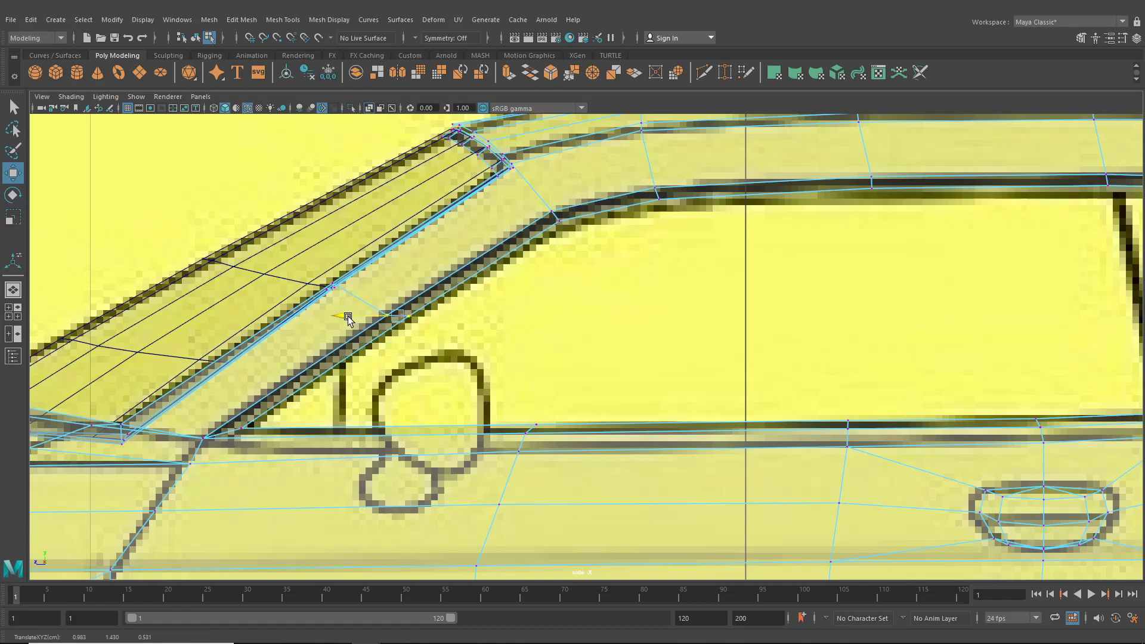
- Insert an edge loop across the window frame's upper rim and on over the roof, midway between two existing cross loops
{"action": "left_click", "coordinate": [14, 290]}
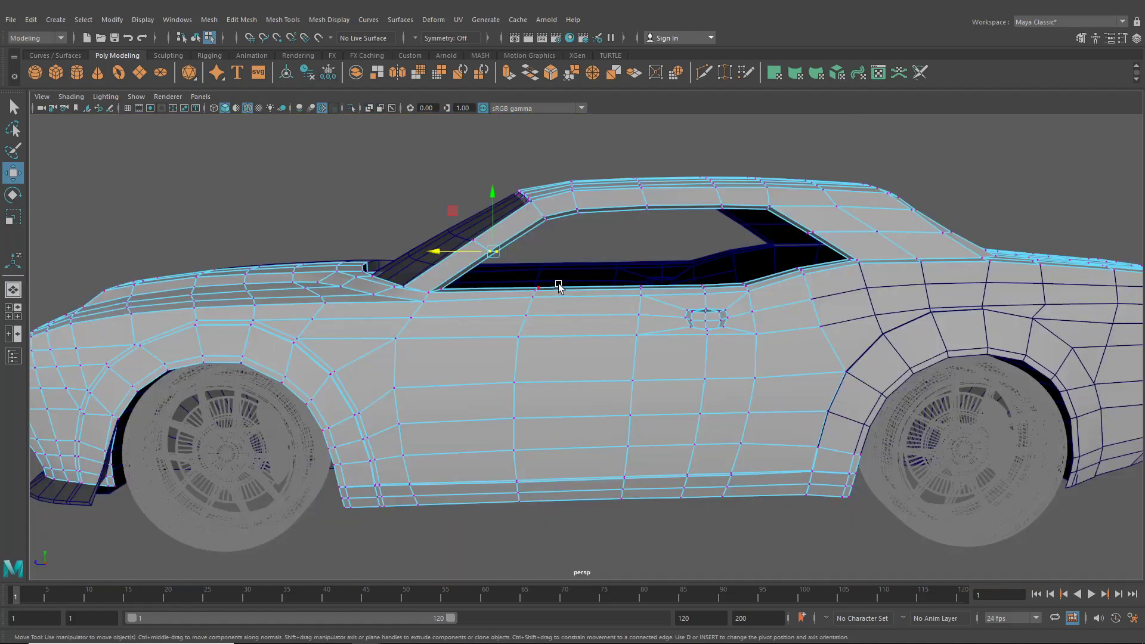
{"action": "middle_click_drag", "start_coordinate": [582, 273], "coordinate": [514, 289], "text": "alt"}
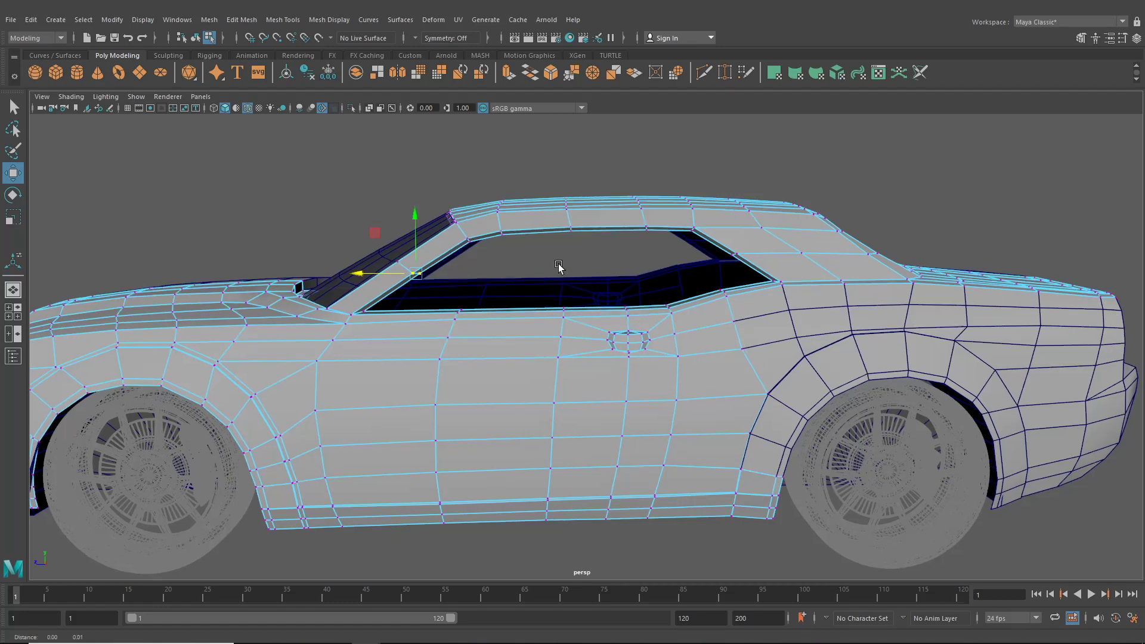
{"action": "middle_click_drag", "start_coordinate": [557, 263], "coordinate": [501, 283], "text": "alt"}
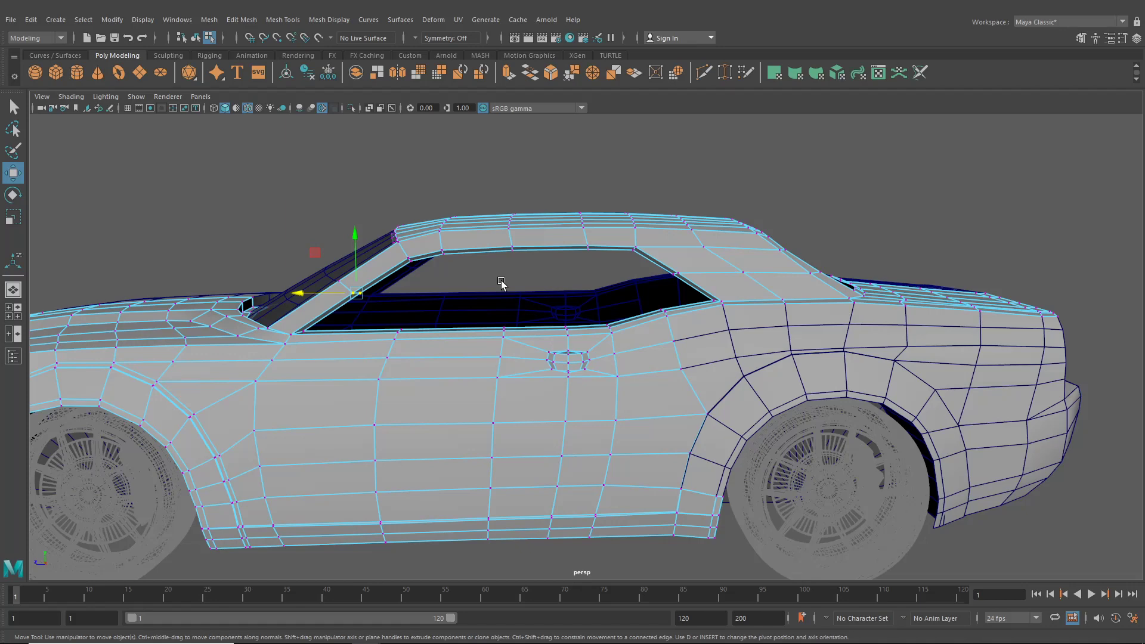
{"action": "scroll", "coordinate": [501, 282], "scroll_direction": "up", "scroll_amount": 3}
{"action": "middle_click_drag", "start_coordinate": [517, 247], "coordinate": [539, 311], "text": "alt"}
{"action": "scroll", "coordinate": [539, 311], "scroll_direction": "up", "scroll_amount": 2}
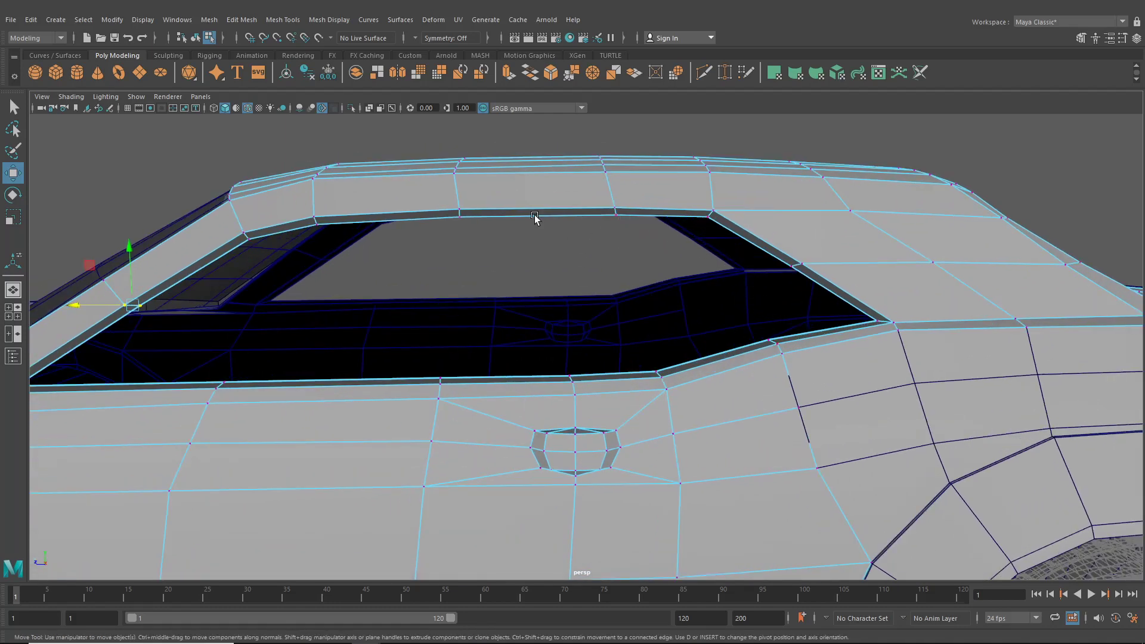
{"action": "left_click", "coordinate": [316, 22]}
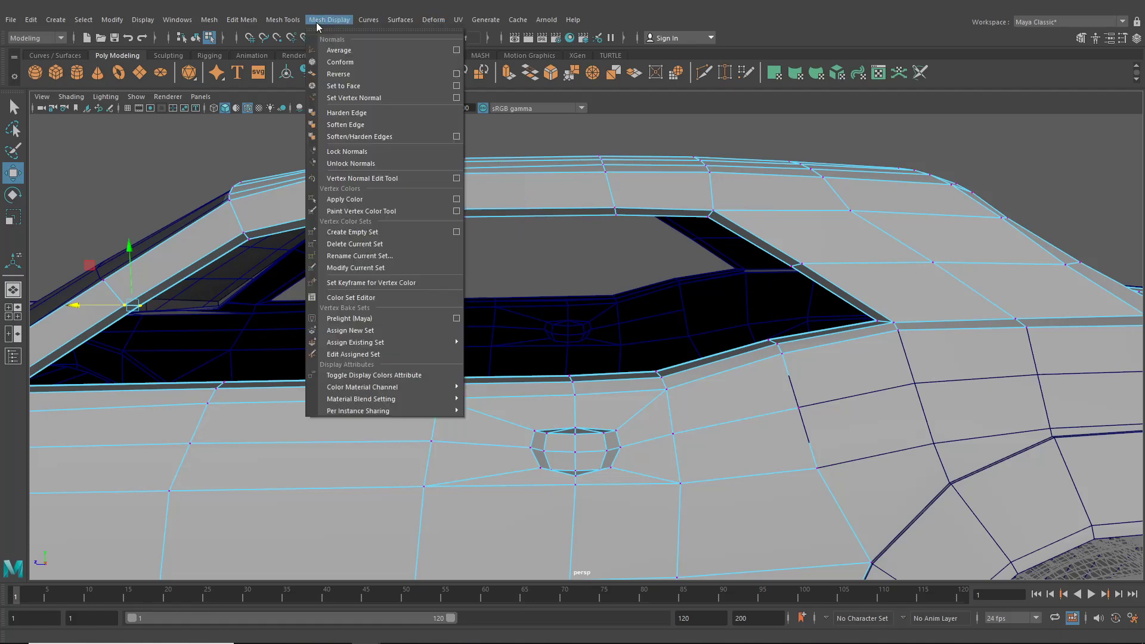
{"action": "mouse_move", "coordinate": [275, 21]}
{"action": "left_click", "coordinate": [314, 111]}
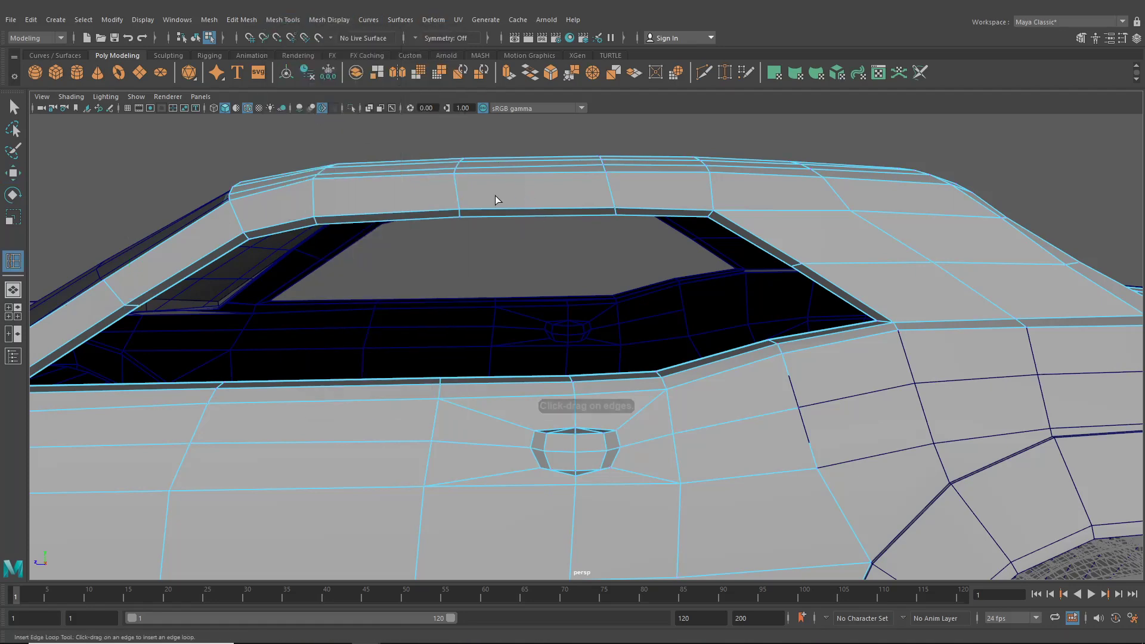
{"action": "left_click_drag", "start_coordinate": [534, 209], "coordinate": [542, 211]}
{"action": "middle_click_drag", "start_coordinate": [543, 179], "coordinate": [549, 295], "text": "alt"}
{"action": "right_click_drag", "start_coordinate": [549, 295], "coordinate": [674, 316], "text": "alt"}
{"action": "left_click", "coordinate": [476, 198]}
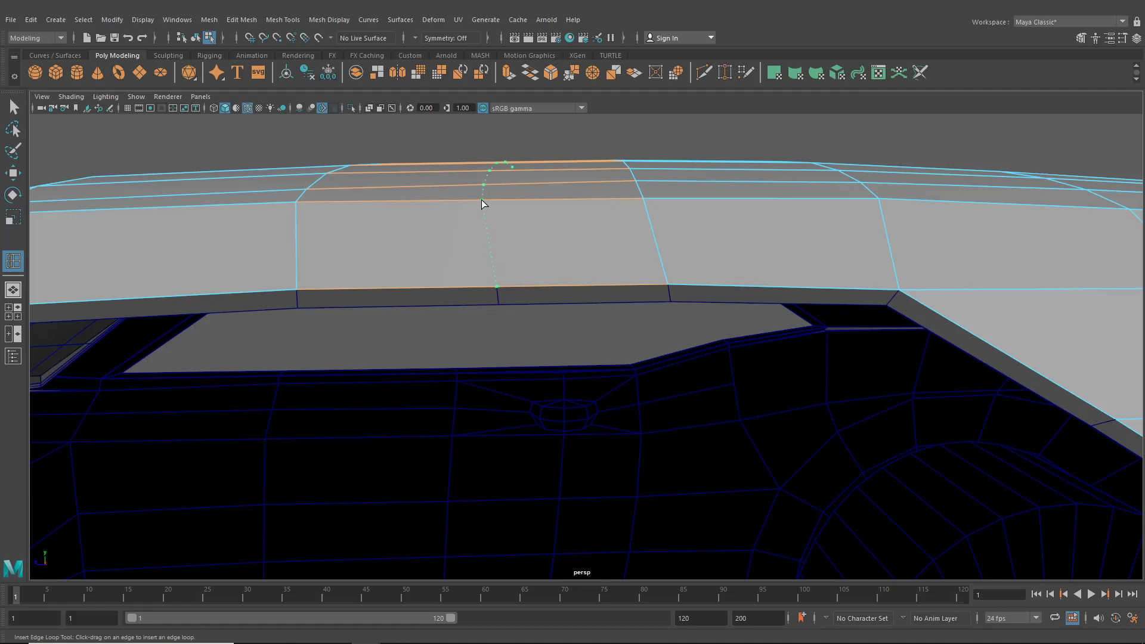
- Select the vertices of the new roof loop and raise them slightly in the side view to follow the reference roofline
{"action": "left_click", "coordinate": [13, 173]}
{"action": "left_click", "coordinate": [529, 286]}
{"action": "right_click_drag", "start_coordinate": [529, 291], "coordinate": [471, 288]}
{"action": "left_click_drag", "start_coordinate": [469, 265], "coordinate": [527, 338]}
{"action": "left_click_drag", "start_coordinate": [443, 148], "coordinate": [556, 365], "text": "shift"}
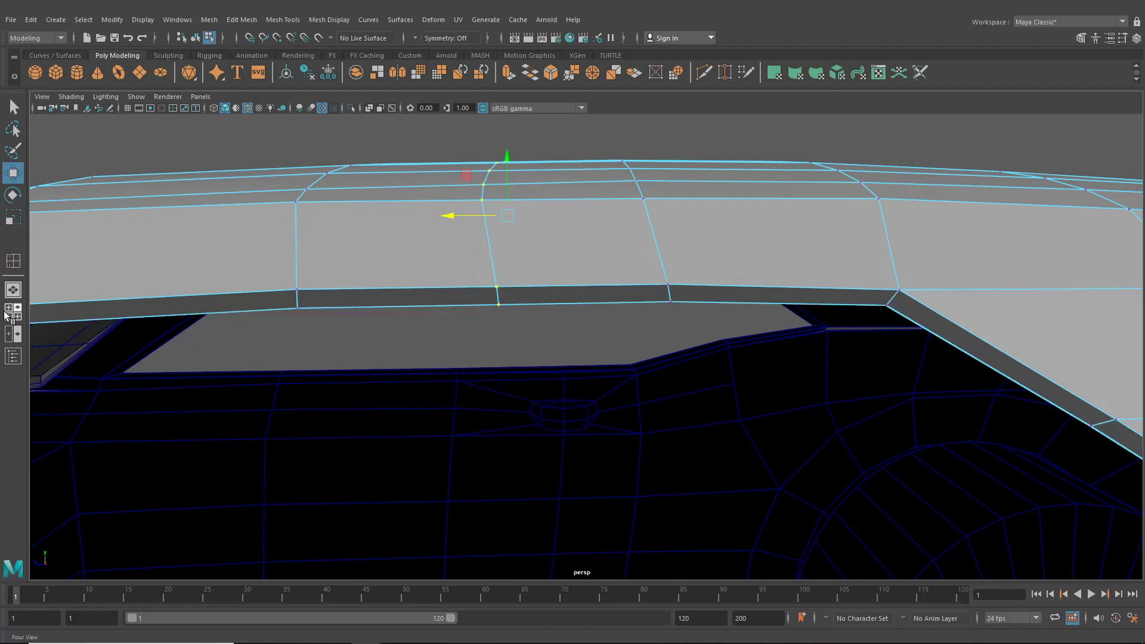
{"action": "left_click", "coordinate": [13, 312]}
{"action": "key", "text": "space"}
{"action": "middle_click_drag", "start_coordinate": [859, 302], "coordinate": [482, 390], "text": "alt"}
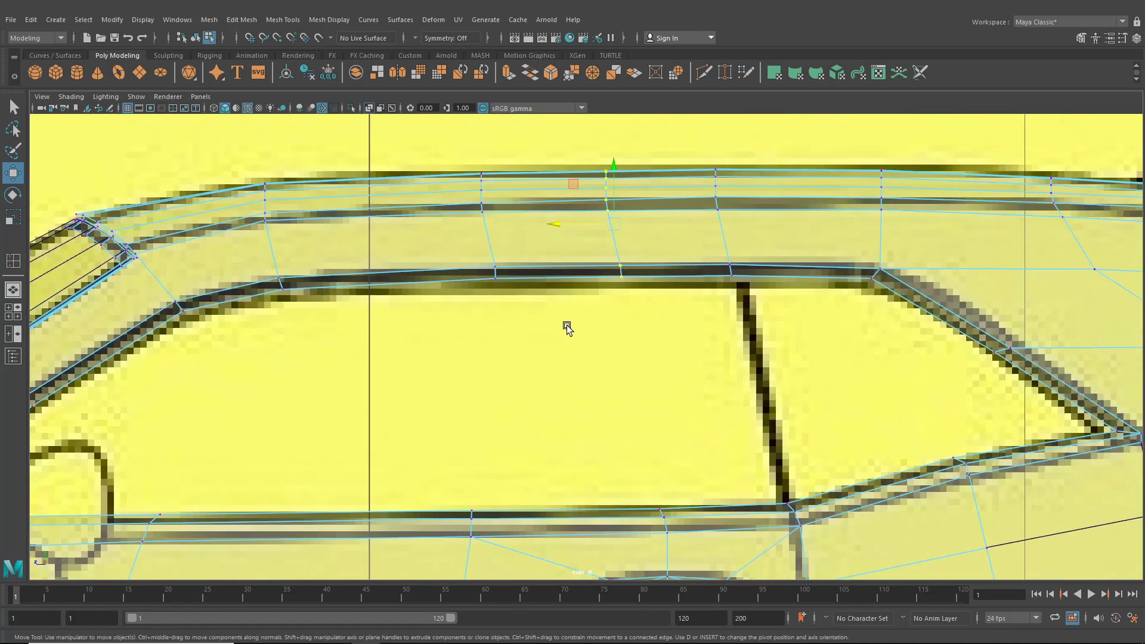
{"action": "middle_click_drag", "start_coordinate": [566, 325], "coordinate": [576, 353], "text": "alt"}
{"action": "scroll", "coordinate": [627, 218], "scroll_direction": "up", "scroll_amount": 1}
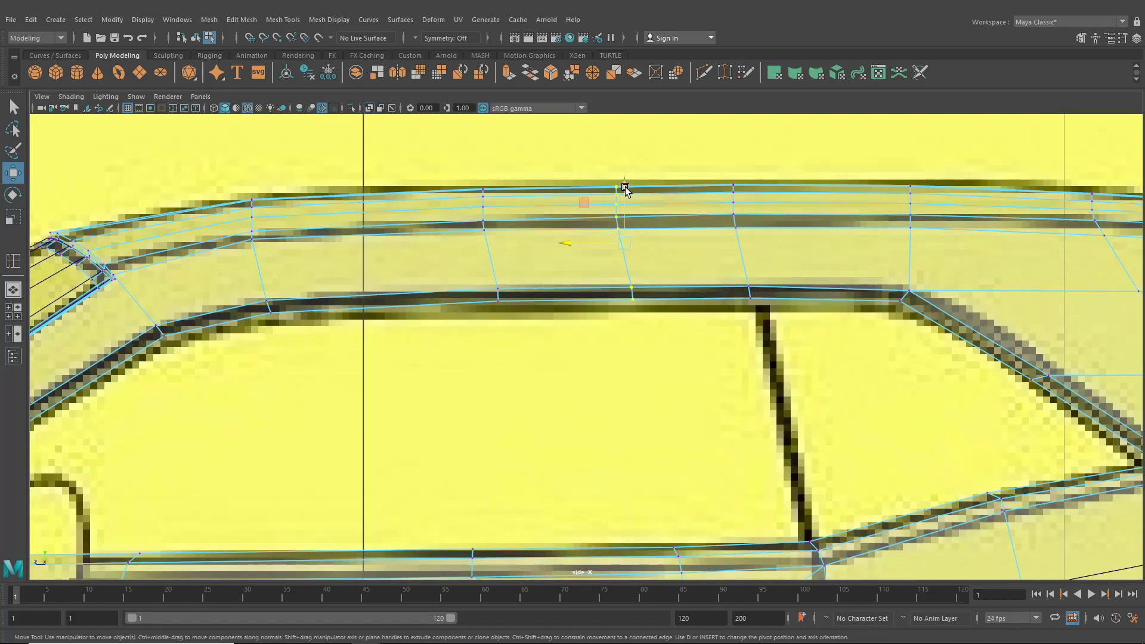
{"action": "left_click_drag", "start_coordinate": [625, 189], "coordinate": [621, 190]}
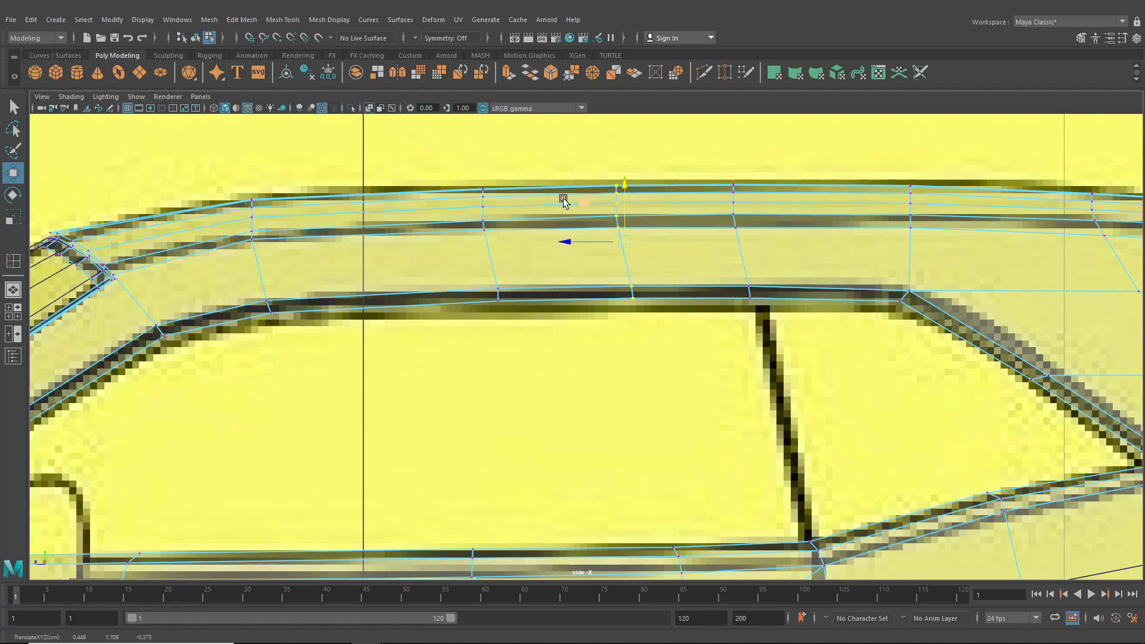
{"action": "left_click", "coordinate": [13, 289]}
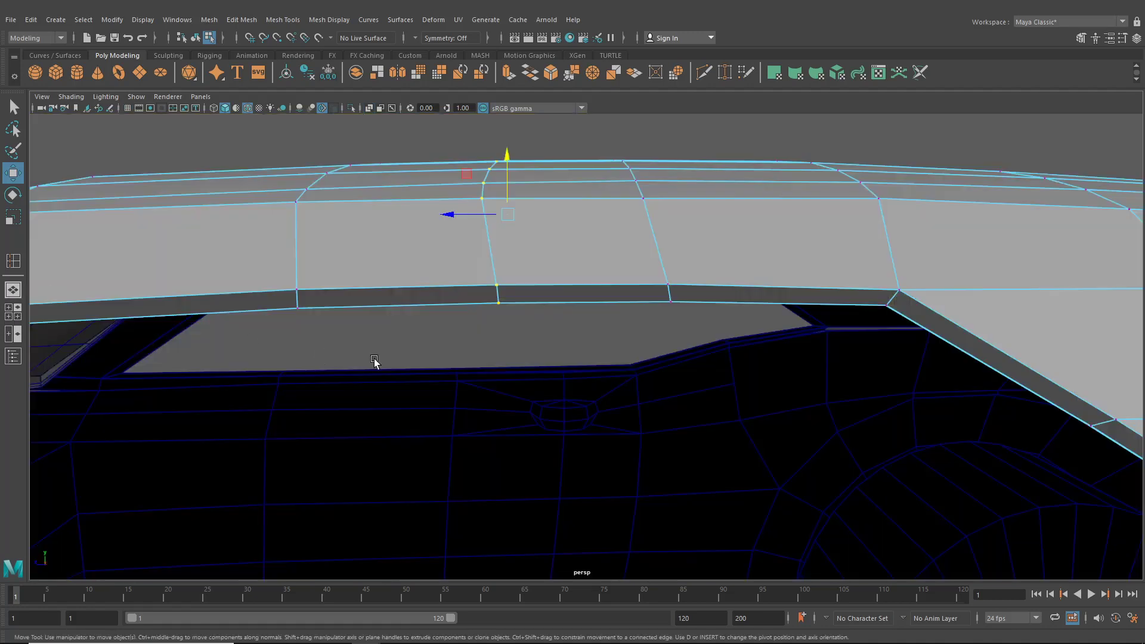
- Bridge the frontmost lower edge of the side window frame to the matching upper edge, creating the first pane face
{"action": "left_click_drag", "start_coordinate": [436, 360], "coordinate": [394, 315], "text": "alt"}
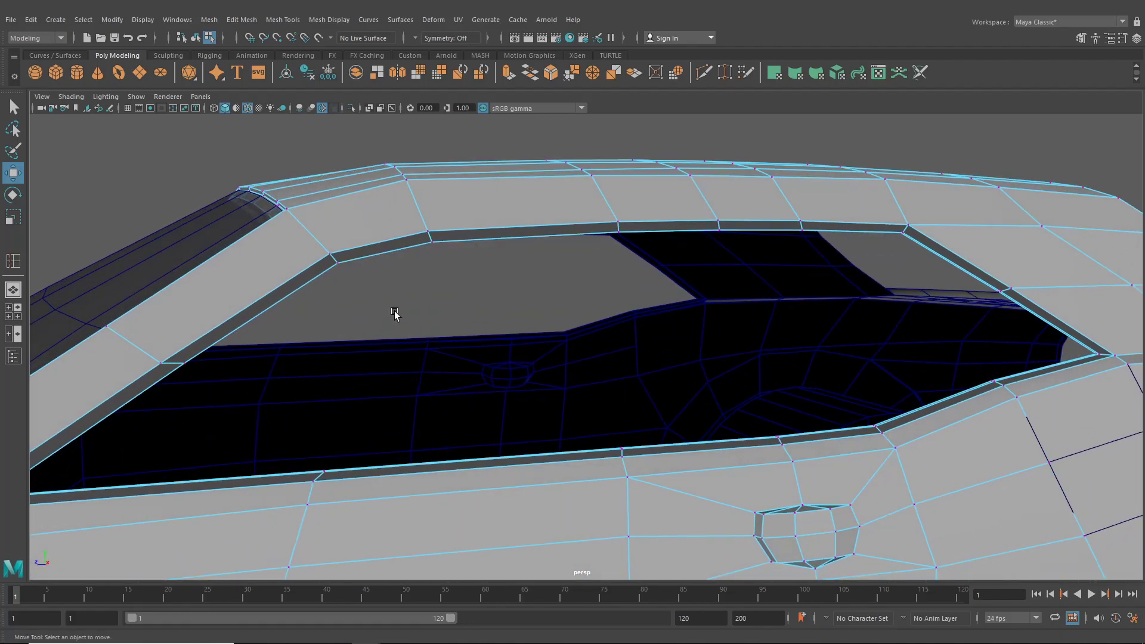
{"action": "right_click_drag", "start_coordinate": [371, 255], "coordinate": [371, 227]}
{"action": "left_click_drag", "start_coordinate": [416, 300], "coordinate": [409, 328], "text": "alt"}
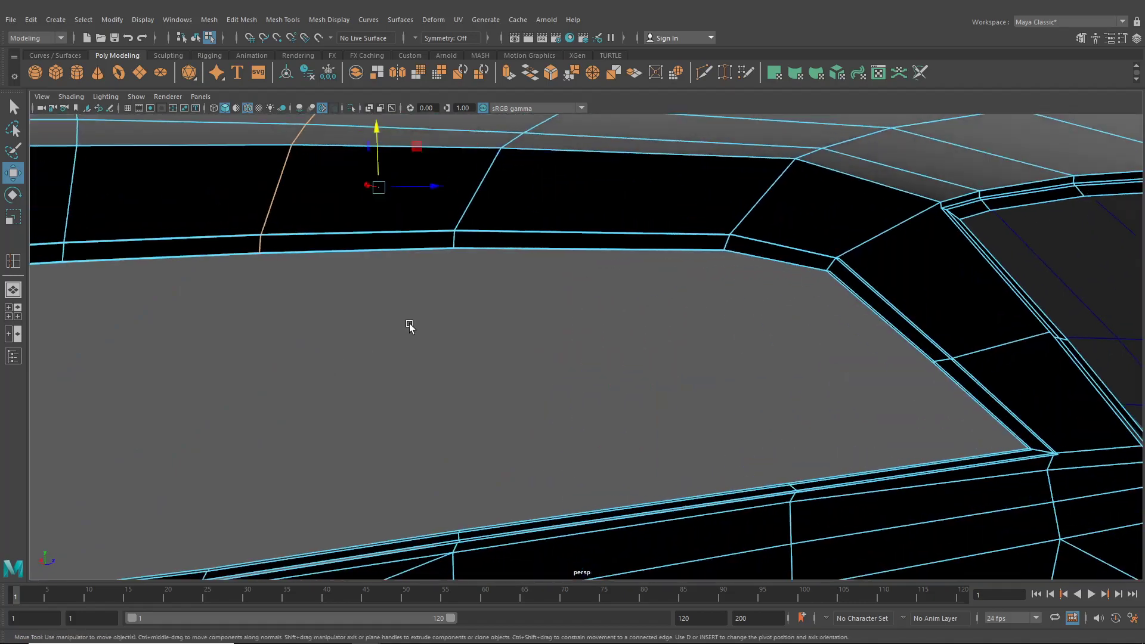
{"action": "left_click_drag", "start_coordinate": [600, 429], "coordinate": [609, 456], "text": "alt"}
{"action": "middle_click_drag", "start_coordinate": [608, 453], "coordinate": [507, 440], "text": "alt"}
{"action": "left_click_drag", "start_coordinate": [631, 269], "coordinate": [470, 254], "text": "alt"}
{"action": "left_click", "coordinate": [513, 294]}
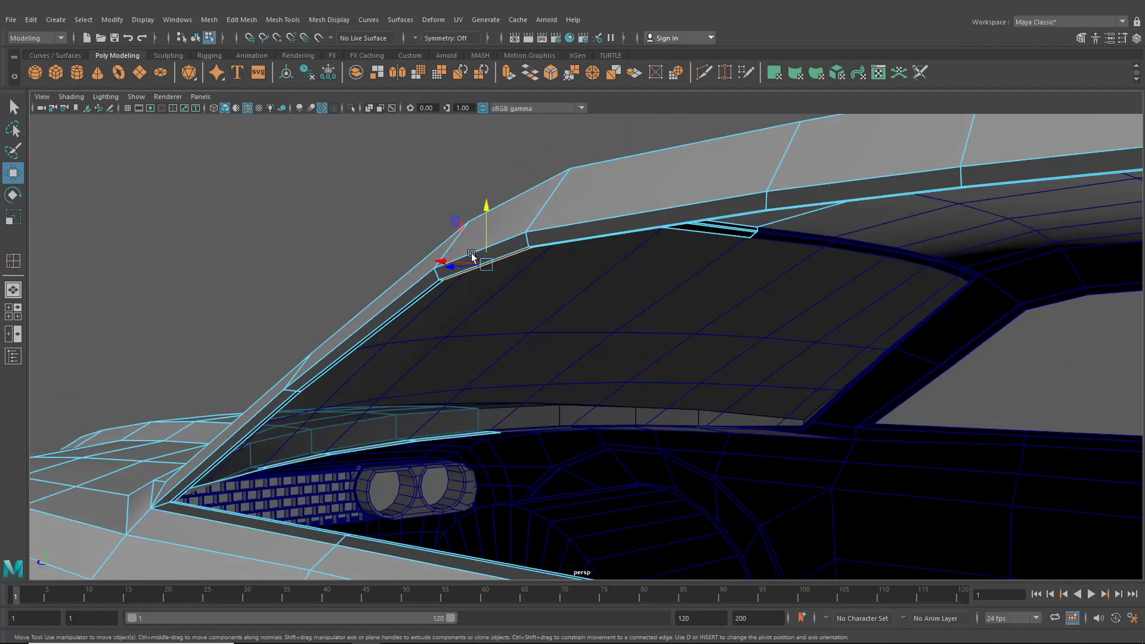
{"action": "middle_click_drag", "start_coordinate": [412, 310], "coordinate": [597, 279], "text": "alt"}
{"action": "left_click_drag", "start_coordinate": [597, 280], "coordinate": [491, 401], "text": "alt"}
{"action": "left_click", "coordinate": [507, 399], "text": "shift"}
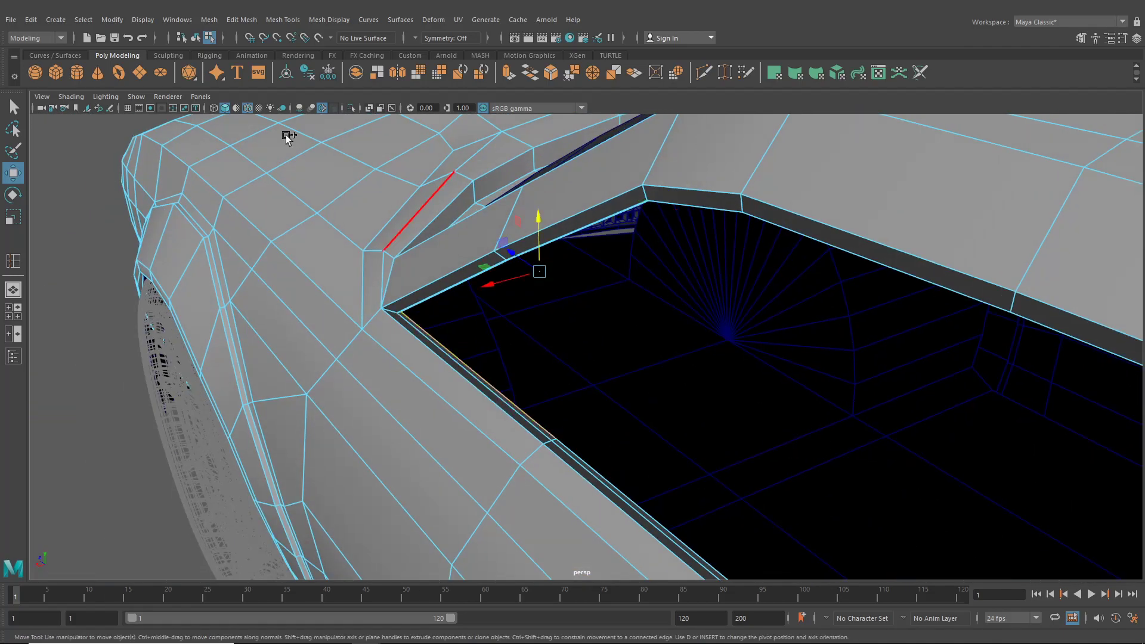
{"action": "left_click", "coordinate": [216, 23]}
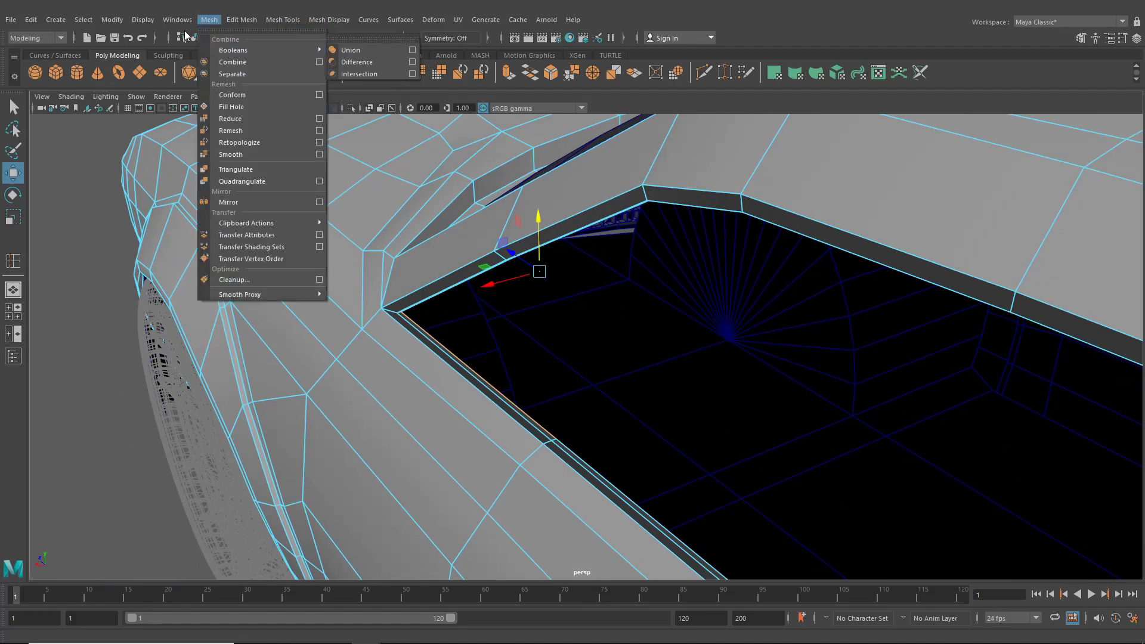
{"action": "mouse_move", "coordinate": [177, 22]}
{"action": "mouse_move", "coordinate": [251, 21]}
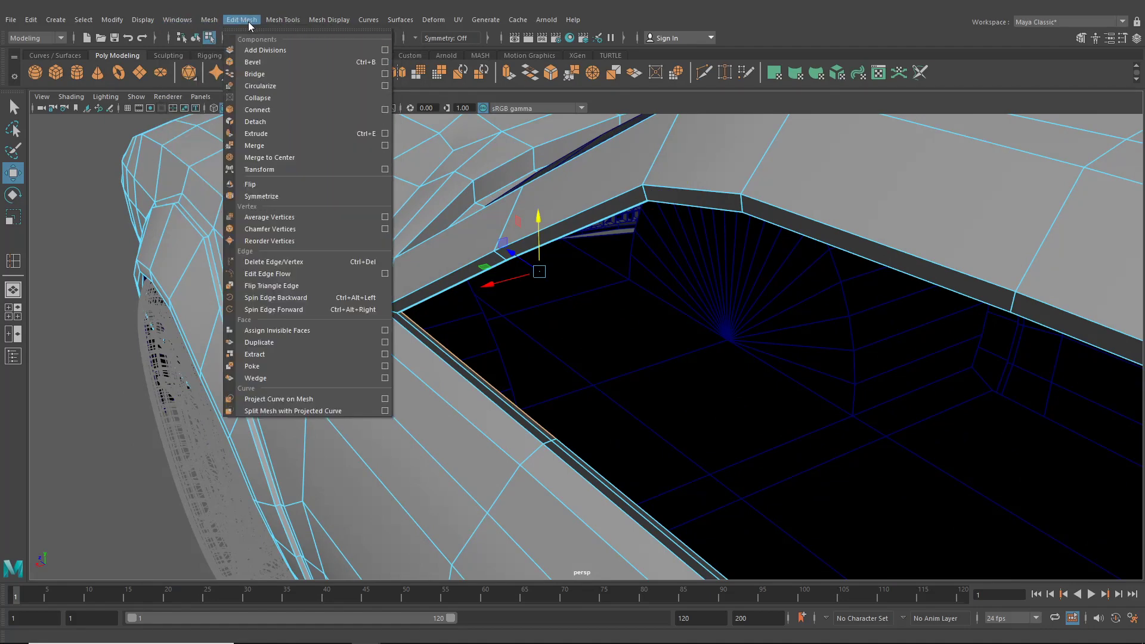
{"action": "left_click", "coordinate": [254, 74]}
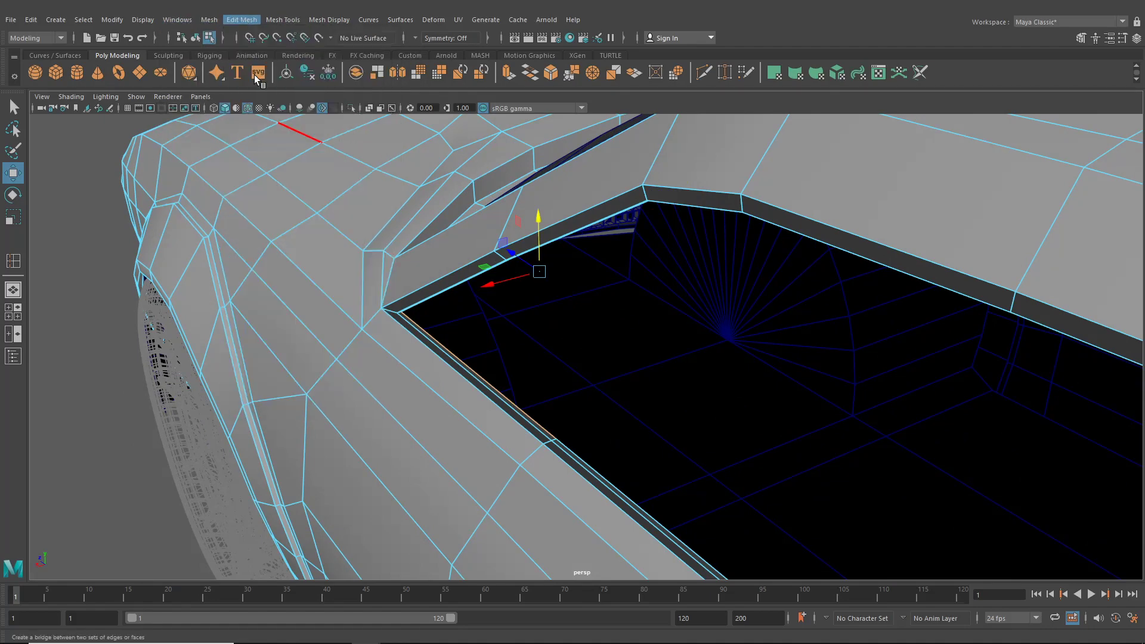
{"action": "left_click", "coordinate": [196, 37]}
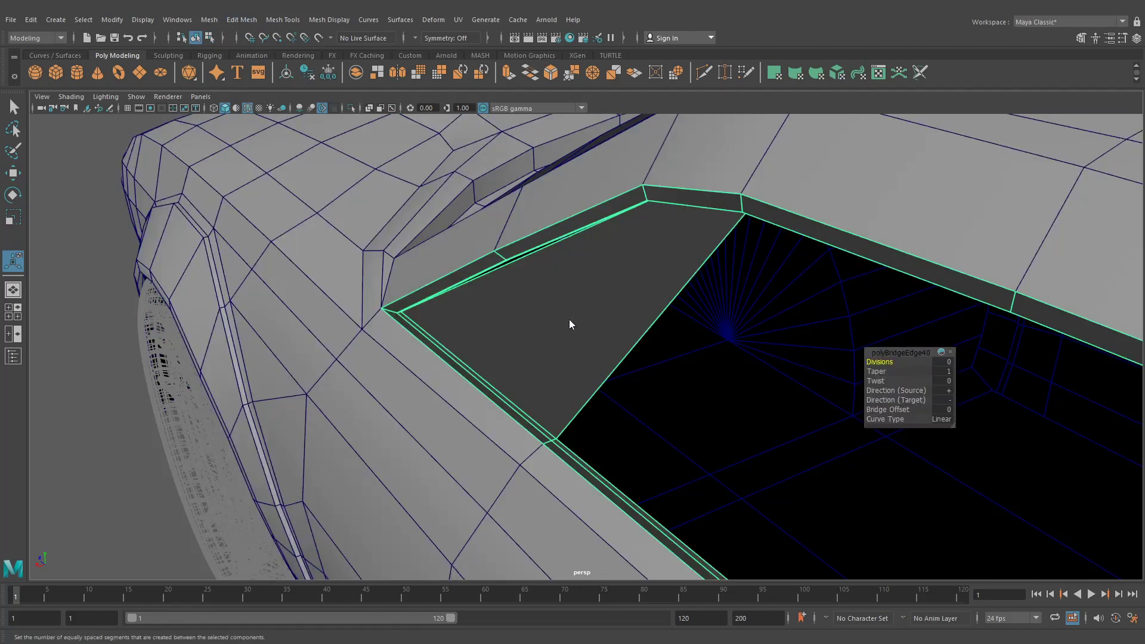
- Bridge the next two pairs of upper and lower frame edges, extending the window pane rearward to just before the door handle
{"action": "key", "text": "q"}
{"action": "left_click_drag", "start_coordinate": [807, 270], "coordinate": [789, 216], "text": "alt"}
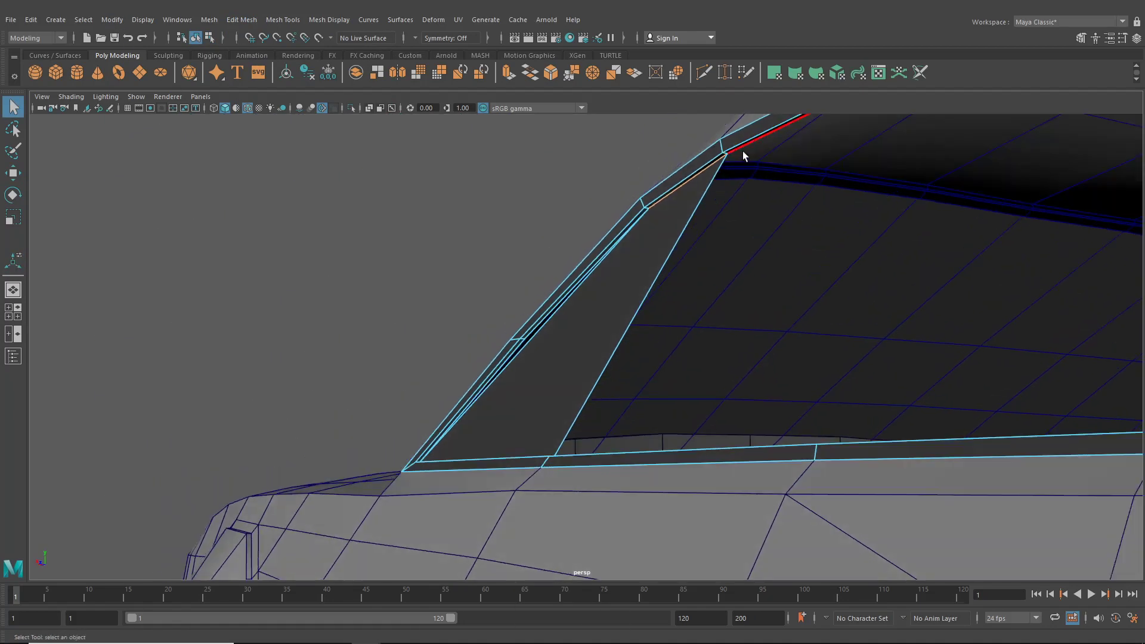
{"action": "left_click_drag", "start_coordinate": [743, 155], "coordinate": [453, 217], "text": "alt"}
{"action": "left_click", "coordinate": [612, 471], "text": "shift"}
{"action": "key", "text": "g"}
{"action": "left_click", "coordinate": [453, 211]}
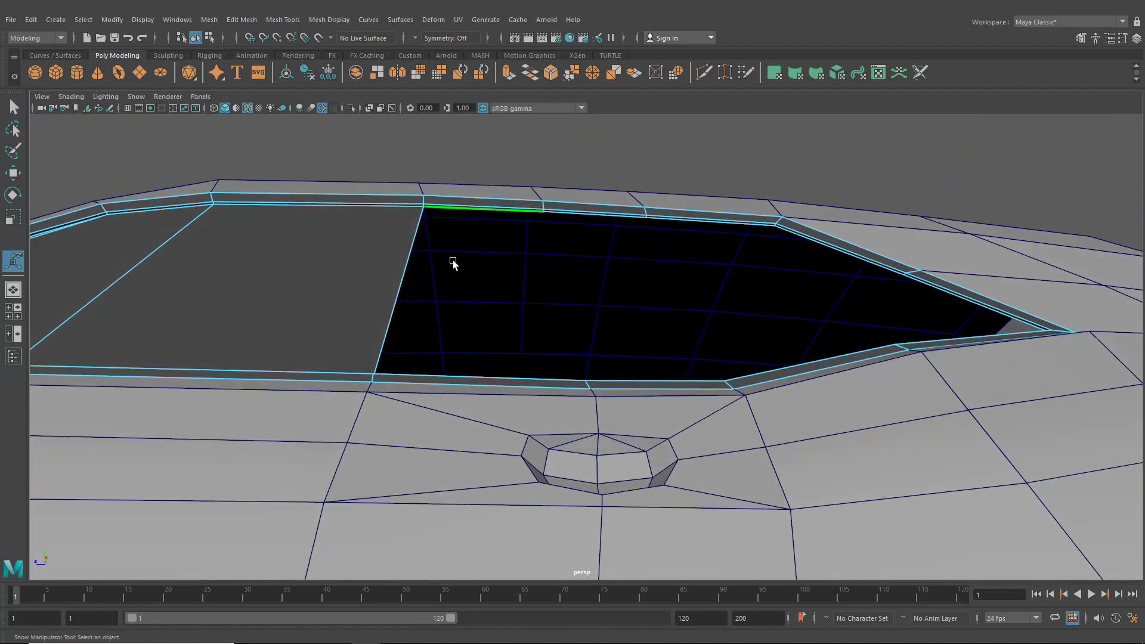
{"action": "left_click_drag", "start_coordinate": [453, 262], "coordinate": [442, 356], "text": "alt"}
{"action": "left_click", "coordinate": [467, 474], "text": "shift"}
{"action": "key", "text": "g"}
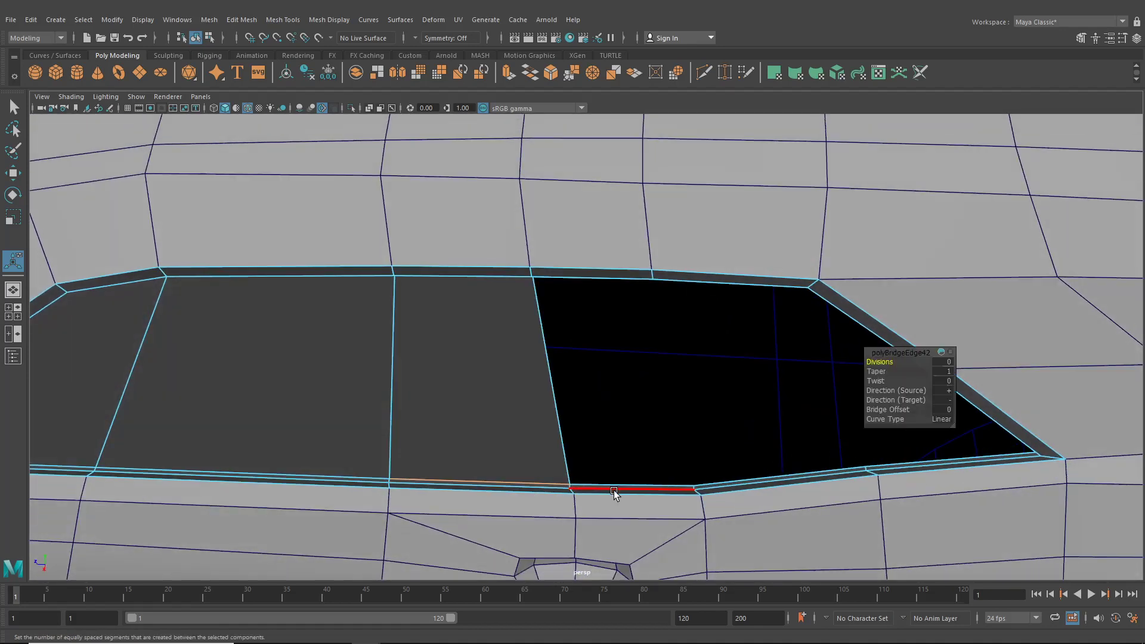
- Bridge the two pairs of frame edges above and behind the door handle, leaving the rear corner of the window open
{"action": "left_click_drag", "start_coordinate": [611, 478], "coordinate": [598, 251], "text": "alt"}
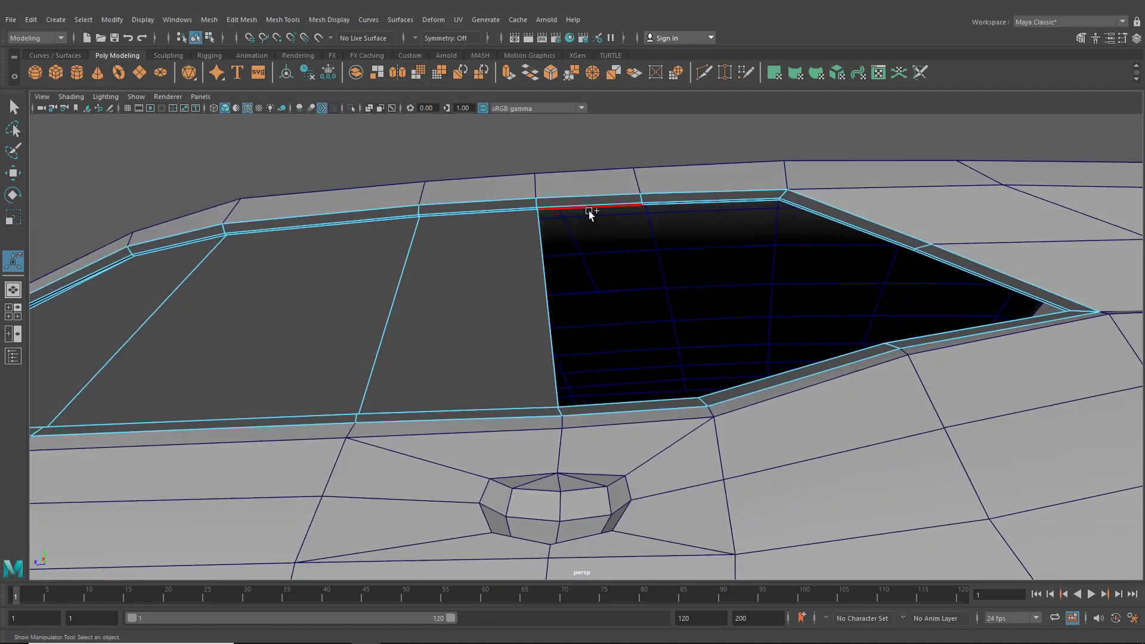
{"action": "key", "text": "g"}
{"action": "left_click", "coordinate": [692, 207]}
{"action": "left_click_drag", "start_coordinate": [693, 218], "coordinate": [633, 391], "text": "alt"}
{"action": "left_click", "coordinate": [774, 471], "text": "shift"}
{"action": "key", "text": "g"}
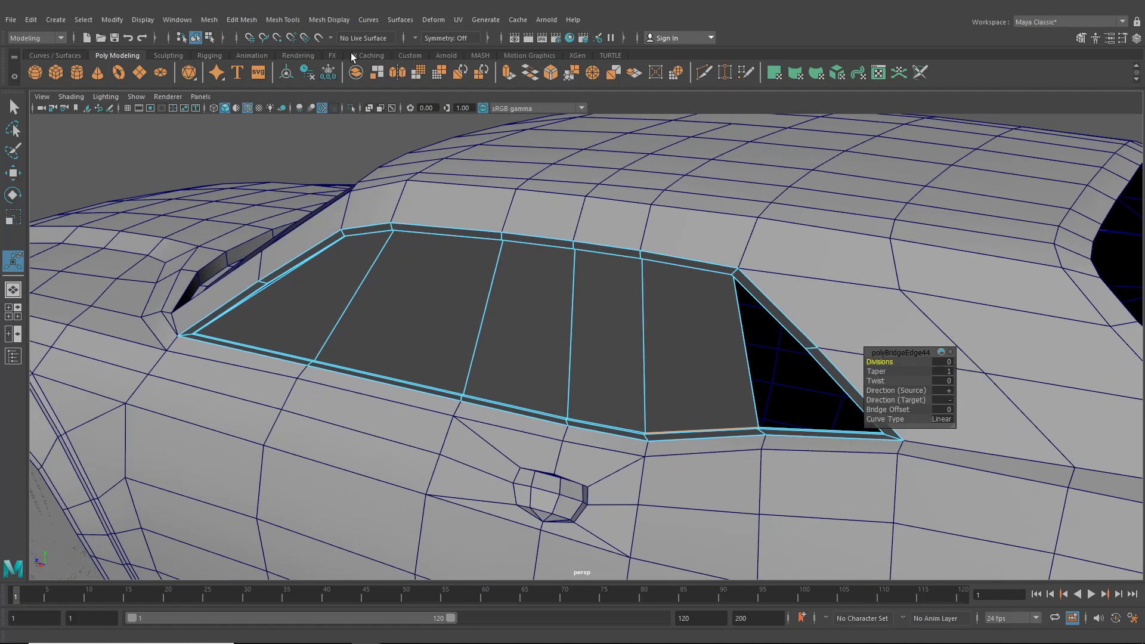
- Insert a horizontal edge loop midway up the bridged window pane faces
{"action": "left_click", "coordinate": [283, 20]}
{"action": "left_click", "coordinate": [307, 95]}
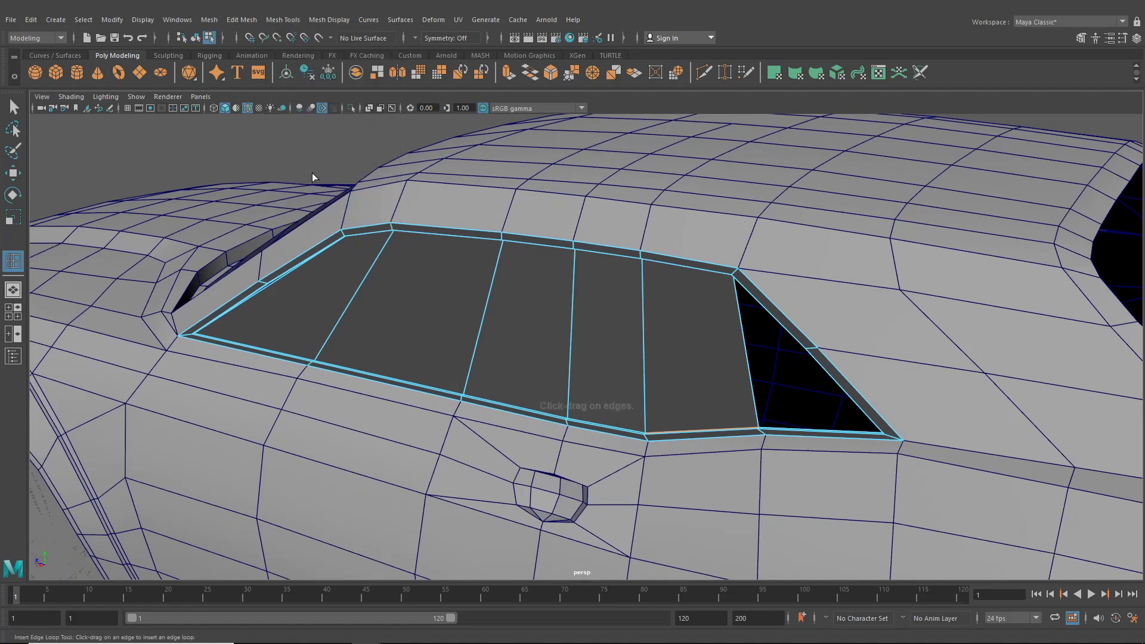
{"action": "left_click", "coordinate": [367, 303]}
{"action": "key", "text": "w"}
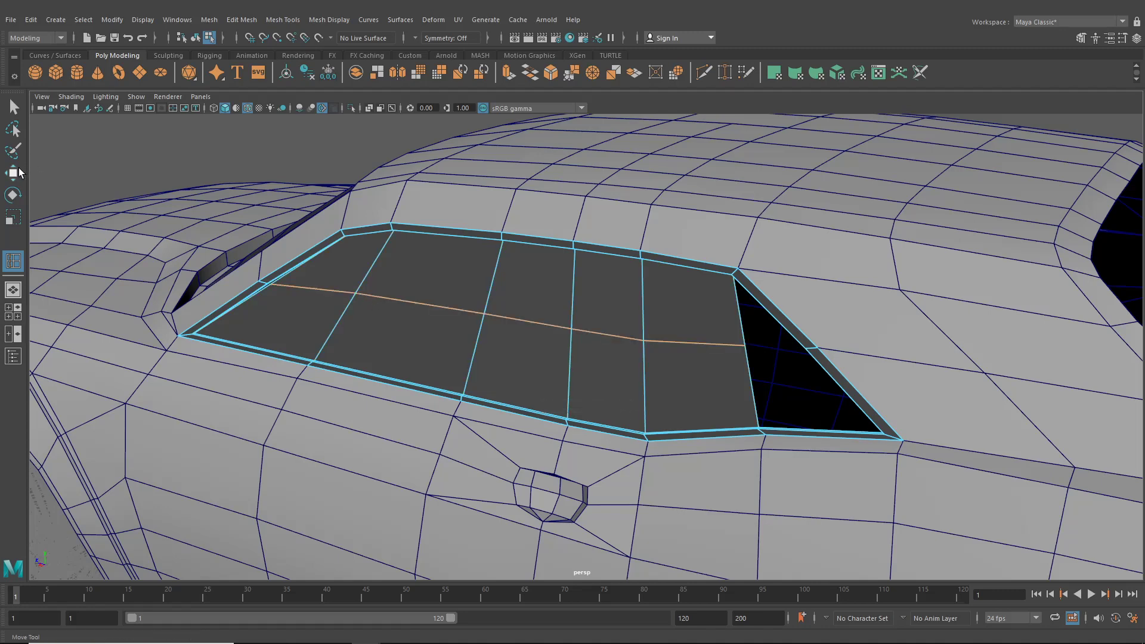
- Select the vertices of the pane's middle edge loop and move them slightly outward to give the glass a curve
{"action": "left_click_drag", "start_coordinate": [368, 299], "coordinate": [563, 333], "text": "alt"}
{"action": "middle_click_drag", "start_coordinate": [563, 332], "coordinate": [634, 299], "text": "alt"}
{"action": "right_click_drag", "start_coordinate": [634, 298], "coordinate": [550, 307], "text": "alt"}
{"action": "scroll", "coordinate": [526, 375], "scroll_direction": "up", "scroll_amount": 6}
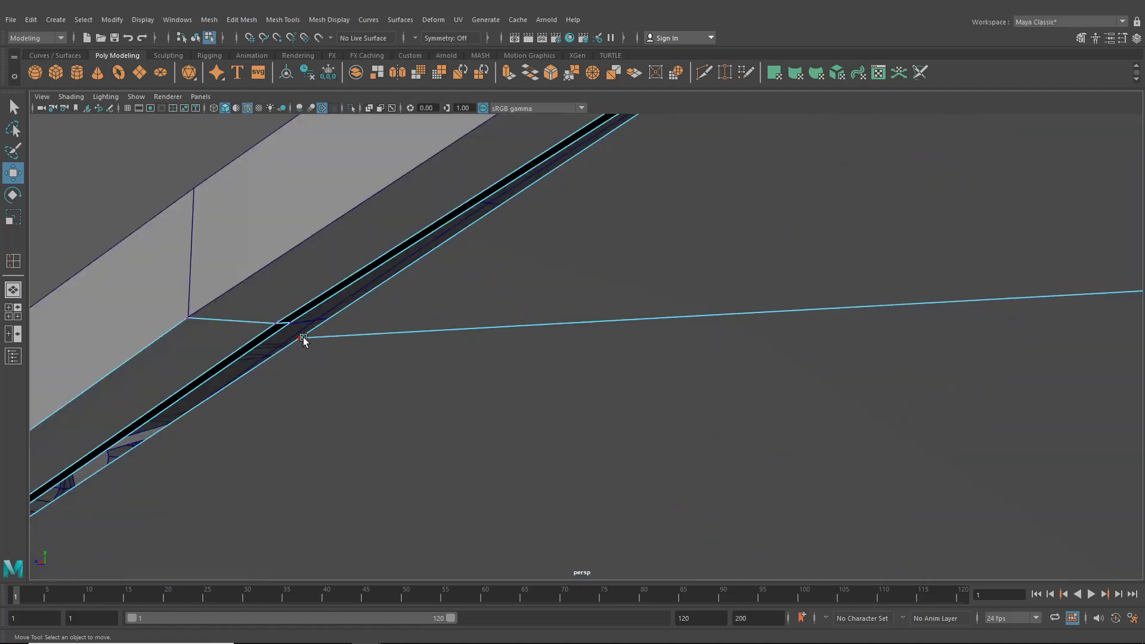
{"action": "left_click", "coordinate": [304, 339]}
{"action": "left_click_drag", "start_coordinate": [401, 355], "coordinate": [764, 398], "text": "alt"}
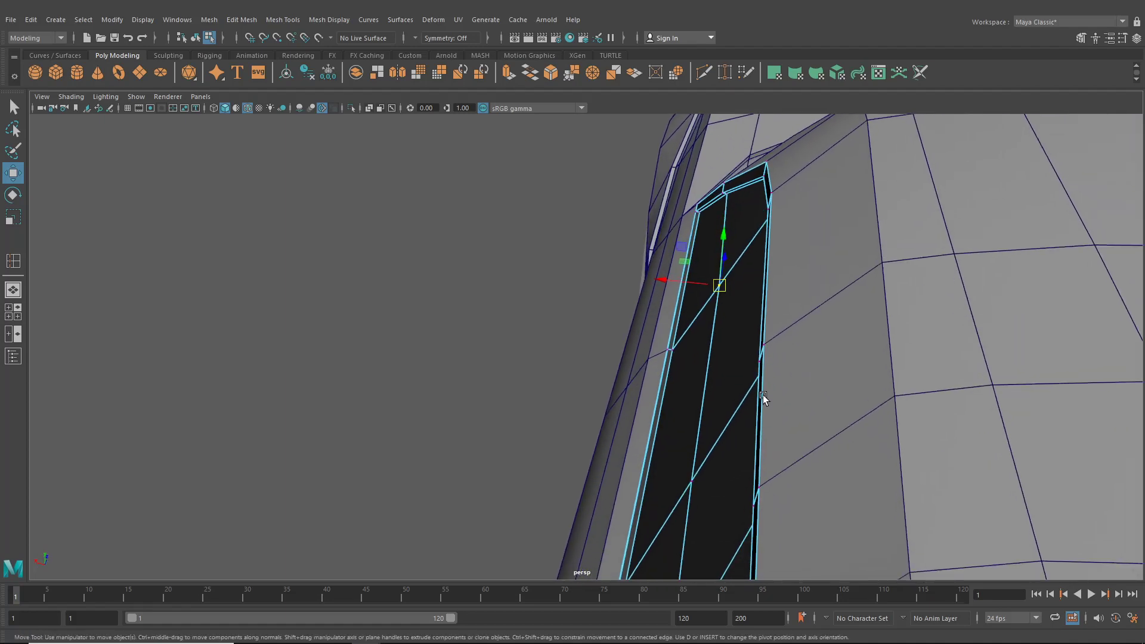
{"action": "left_click_drag", "start_coordinate": [695, 455], "coordinate": [680, 394], "text": "alt"}
{"action": "left_click_drag", "start_coordinate": [686, 504], "coordinate": [671, 477], "text": "alt"}
{"action": "left_click_drag", "start_coordinate": [690, 388], "coordinate": [621, 376], "text": "alt"}
{"action": "left_click", "coordinate": [628, 376]}
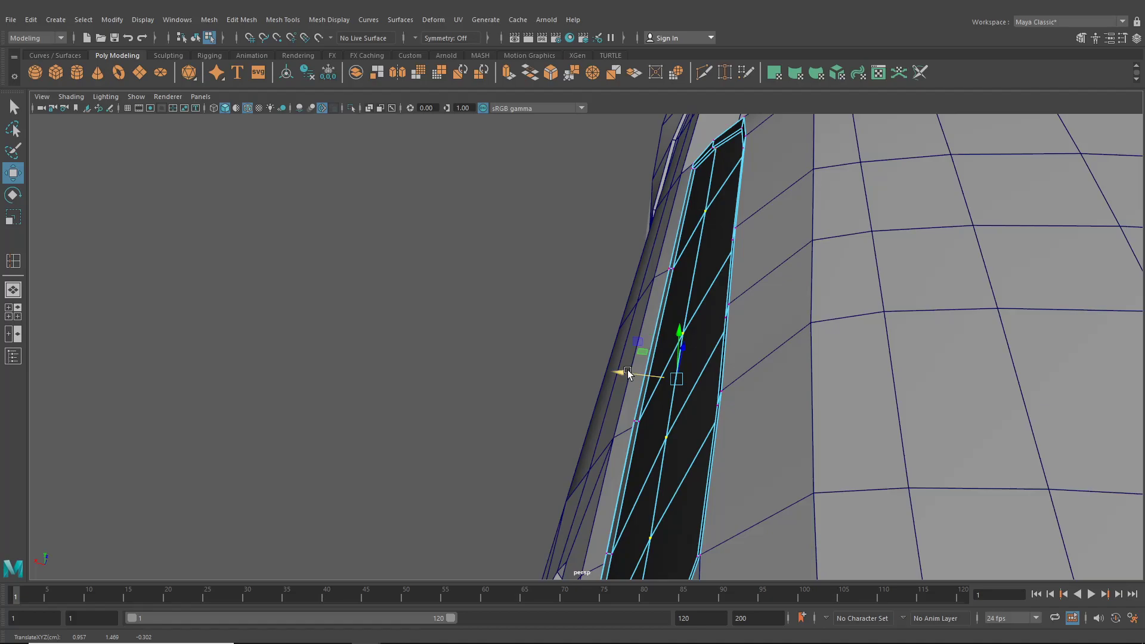
{"action": "left_click_drag", "start_coordinate": [624, 375], "coordinate": [585, 361]}
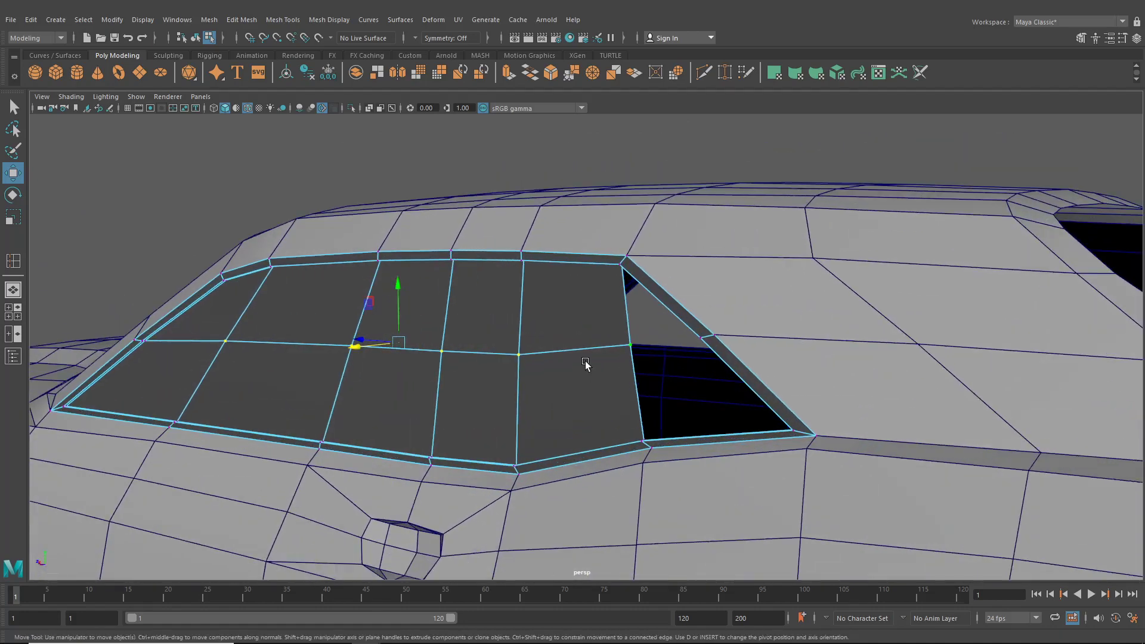
- Bridge the lower half of the pane's rear edge to the lower inner edge of the rear pillar
{"action": "right_click_drag", "start_coordinate": [593, 296], "coordinate": [594, 287]}
{"action": "left_click", "coordinate": [640, 397]}
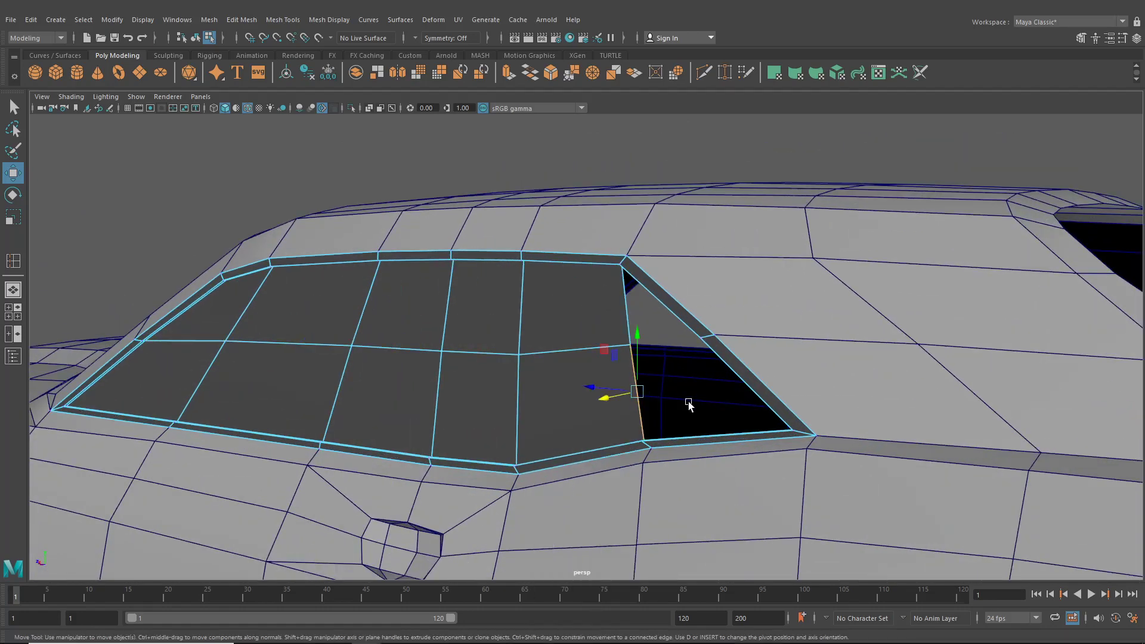
{"action": "left_click_drag", "start_coordinate": [688, 401], "coordinate": [796, 372], "text": "alt"}
{"action": "left_click", "coordinate": [800, 357], "text": "shift"}
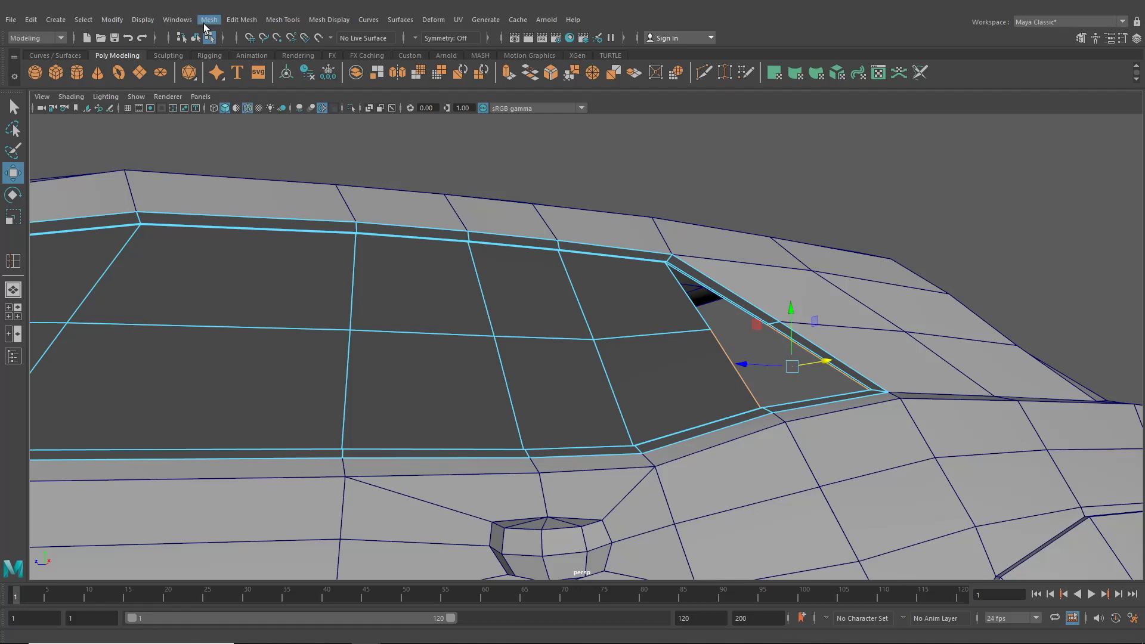
{"action": "left_click", "coordinate": [242, 19]}
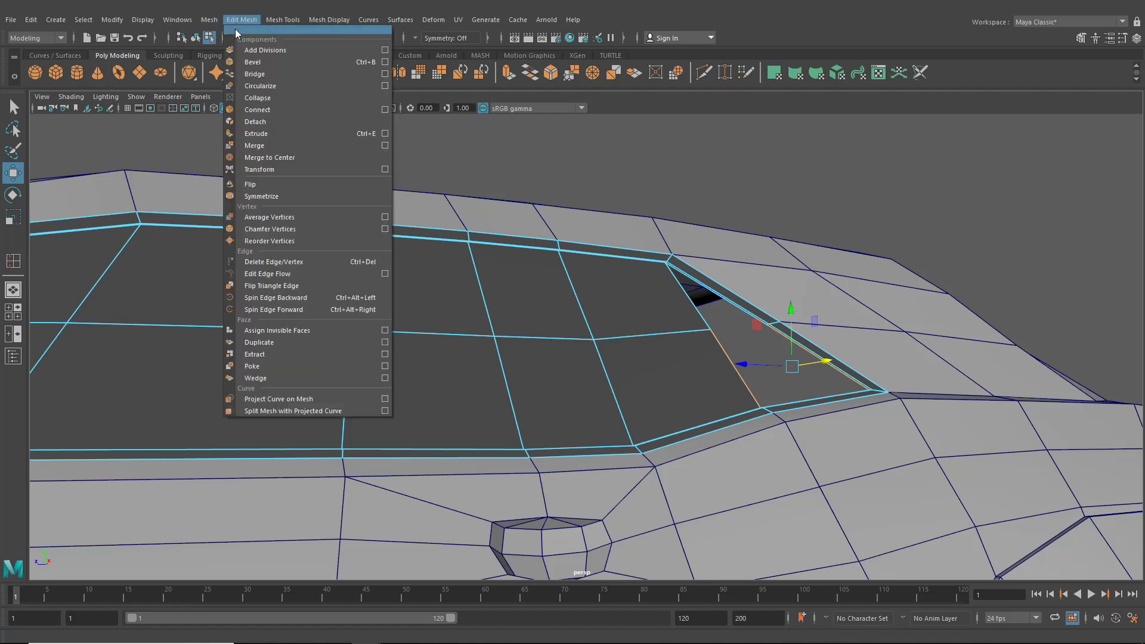
{"action": "left_click", "coordinate": [261, 74]}
{"action": "key", "text": "t"}
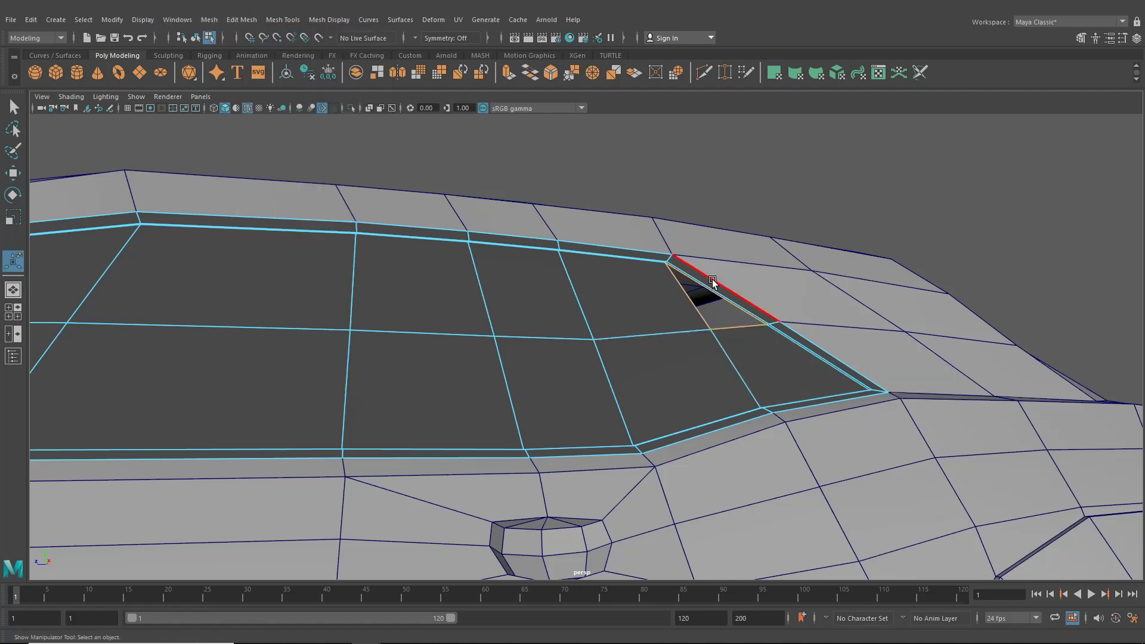
- Fill the remaining triangular gap in the upper rear corner of the window pane with Fill Hole
{"action": "left_click", "coordinate": [234, 20]}
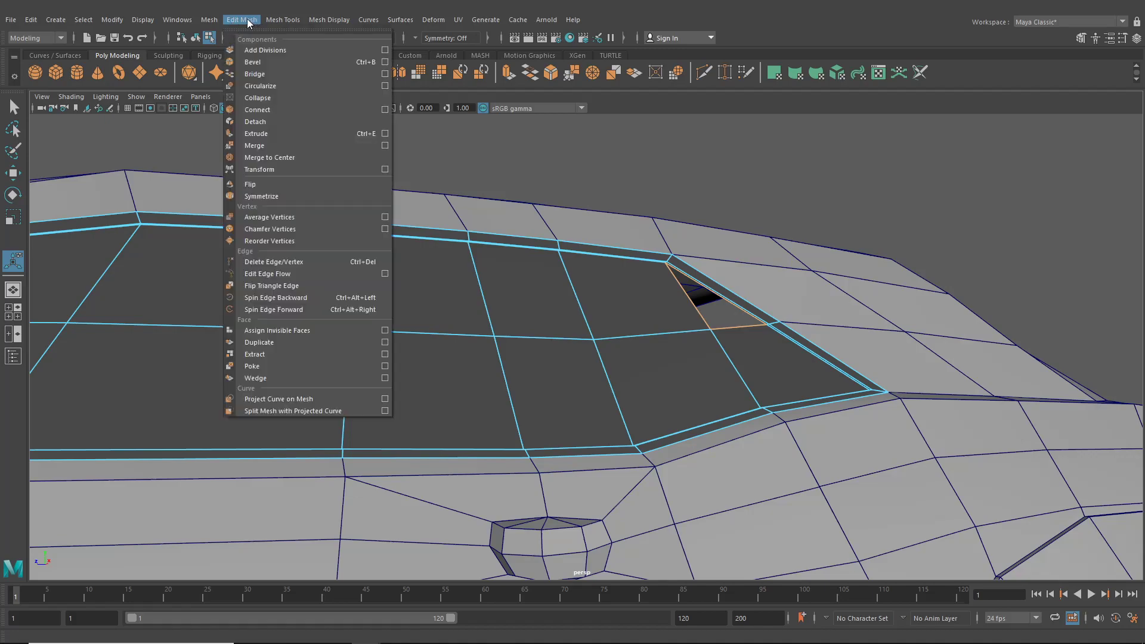
{"action": "mouse_move", "coordinate": [210, 19]}
{"action": "left_click", "coordinate": [236, 106]}
{"action": "left_click_drag", "start_coordinate": [621, 289], "coordinate": [481, 312], "text": "alt"}
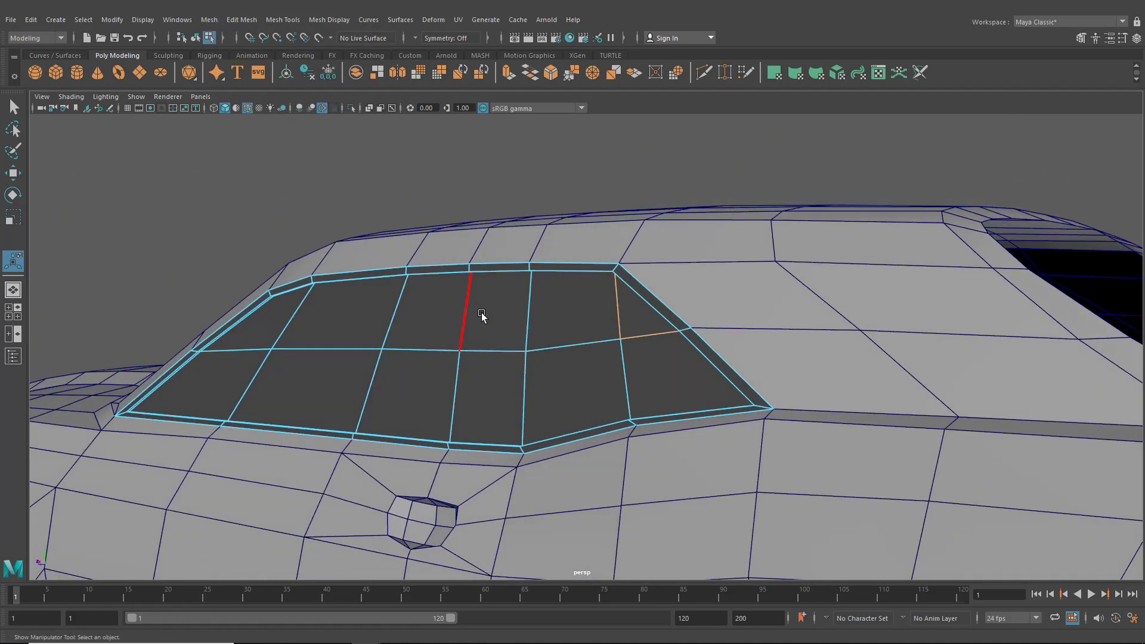
- Select all faces of the side window pane and extract them from the frame, keeping the faces together
{"action": "right_click_drag", "start_coordinate": [485, 314], "coordinate": [498, 343]}
{"action": "left_click", "coordinate": [305, 355]}
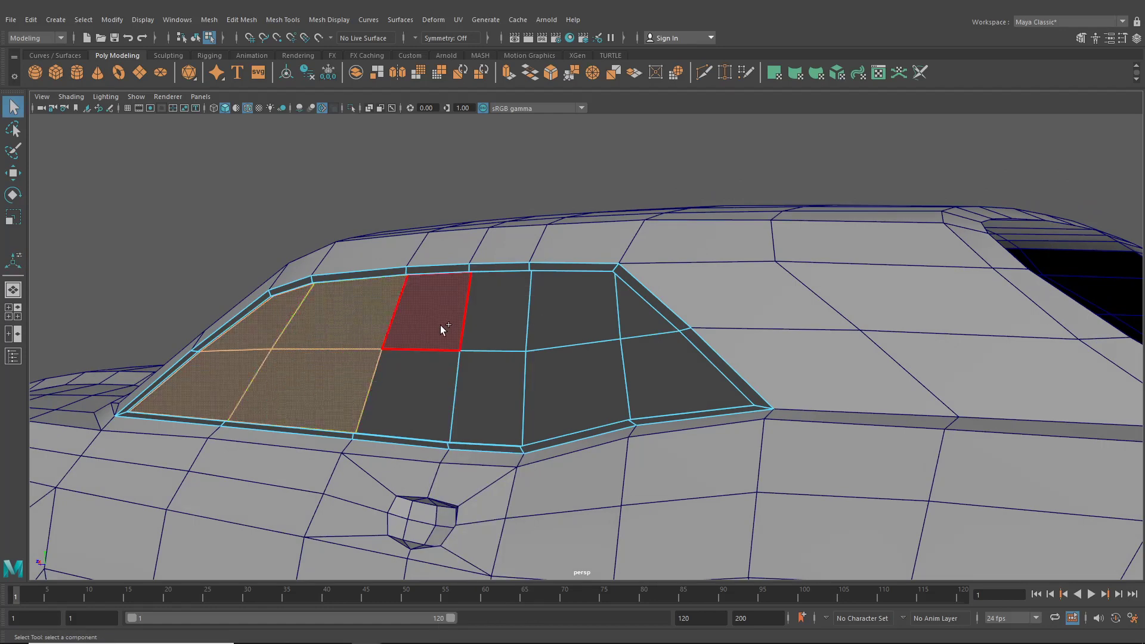
{"action": "left_click_drag", "start_coordinate": [531, 377], "coordinate": [534, 377], "text": "shift"}
{"action": "left_click", "coordinate": [634, 327], "text": "shift"}
{"action": "left_click", "coordinate": [645, 359], "text": "shift"}
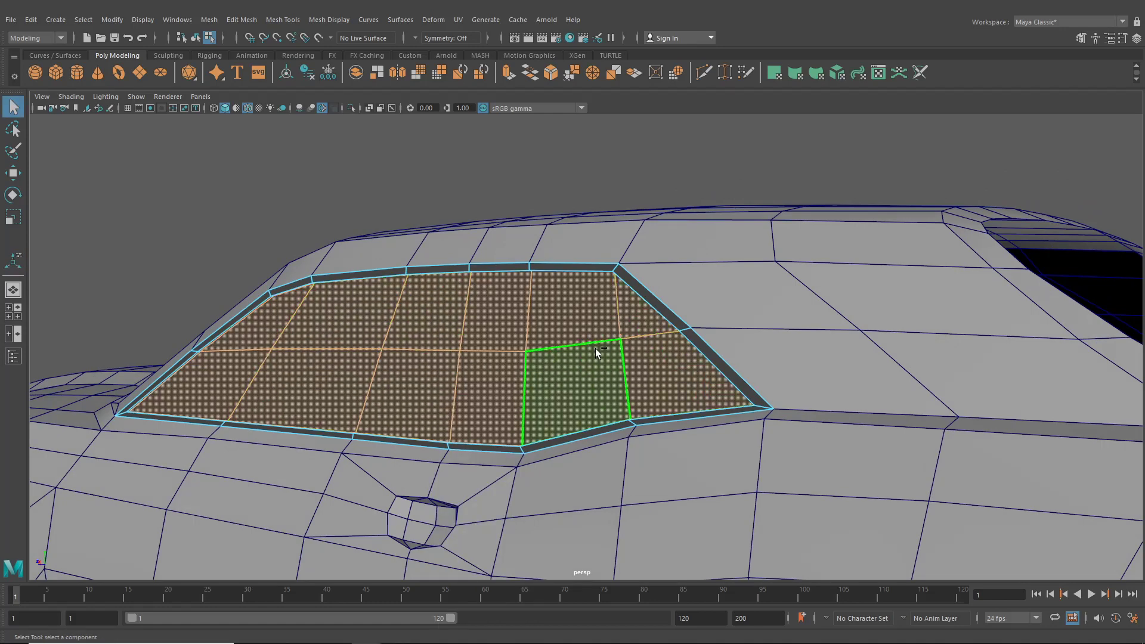
{"action": "left_click", "coordinate": [241, 20]}
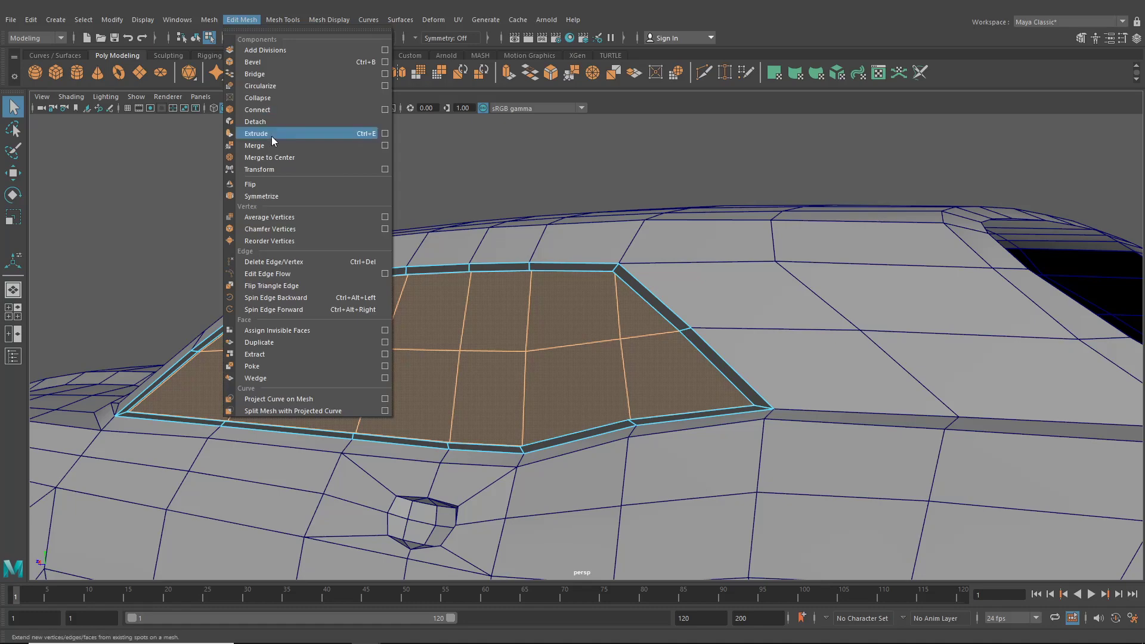
{"action": "left_click", "coordinate": [269, 354]}
{"action": "left_click_drag", "start_coordinate": [435, 340], "coordinate": [490, 218], "text": "alt"}
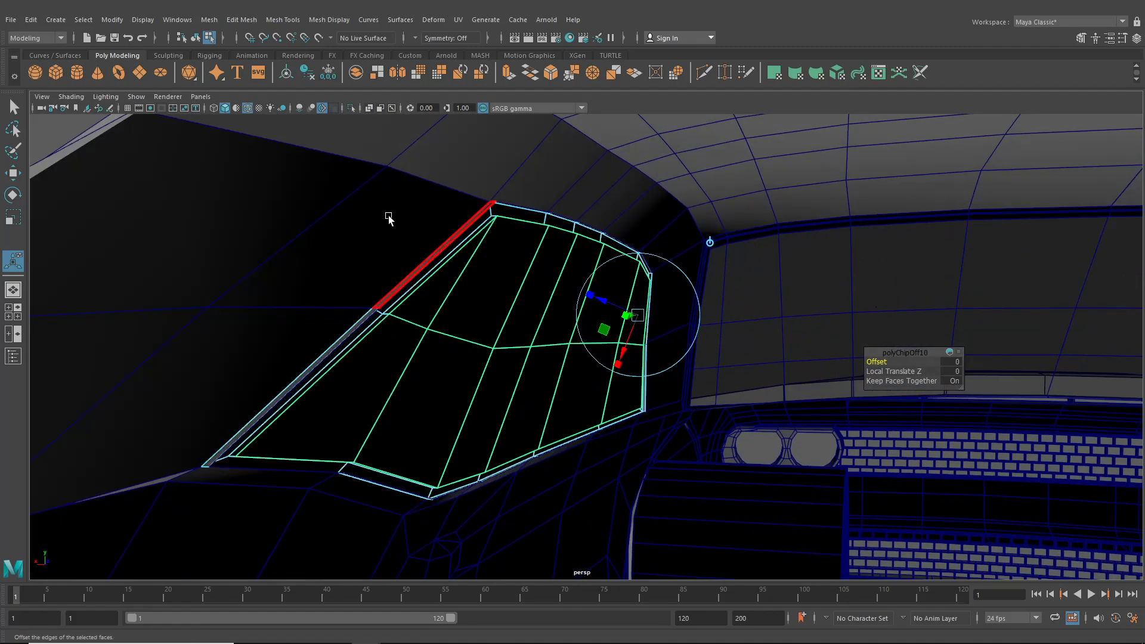
- Return to object selection, pick the side window frame from inside the car and select its inner and outer border edge loops
{"action": "left_click", "coordinate": [195, 38]}
{"action": "left_click_drag", "start_coordinate": [434, 181], "coordinate": [525, 192], "text": "alt"}
{"action": "left_click", "coordinate": [381, 195]}
{"action": "left_click_drag", "start_coordinate": [385, 199], "coordinate": [337, 251], "text": "alt"}
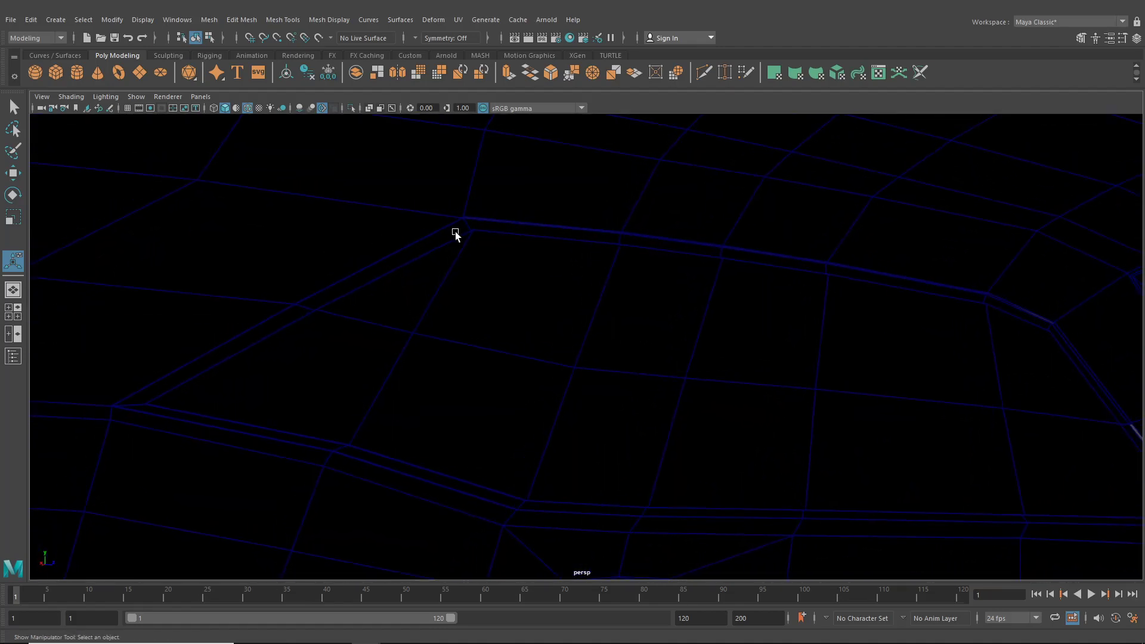
{"action": "left_click", "coordinate": [456, 234]}
{"action": "right_click_drag", "start_coordinate": [457, 232], "coordinate": [456, 200]}
{"action": "double_click", "coordinate": [446, 241]}
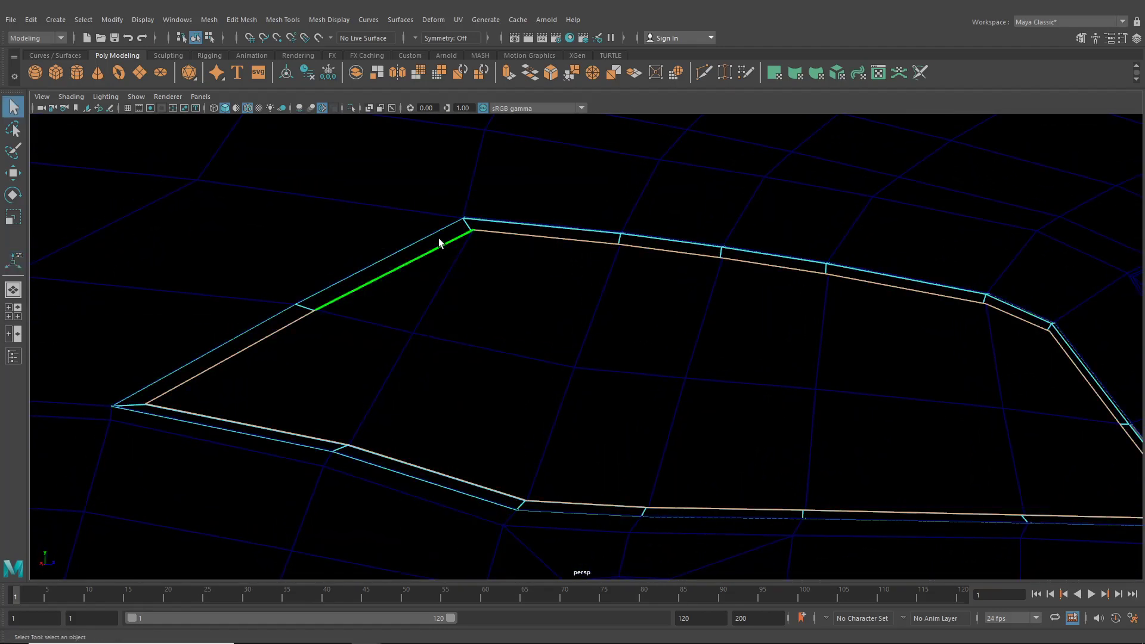
{"action": "double_click", "coordinate": [433, 234], "text": "shift"}
- Reduce the selection to the side window frame's inner border loop and move it slightly towards the car's interior
{"action": "left_click_drag", "start_coordinate": [493, 265], "coordinate": [608, 276], "text": "alt"}
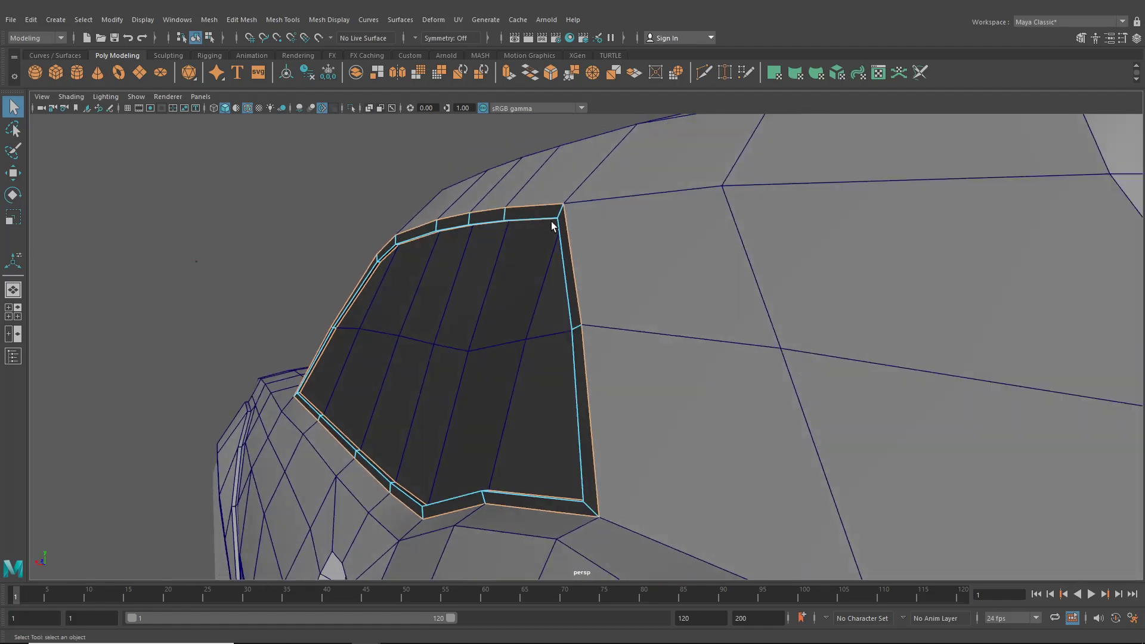
{"action": "left_click_drag", "start_coordinate": [588, 225], "coordinate": [461, 231], "text": "alt"}
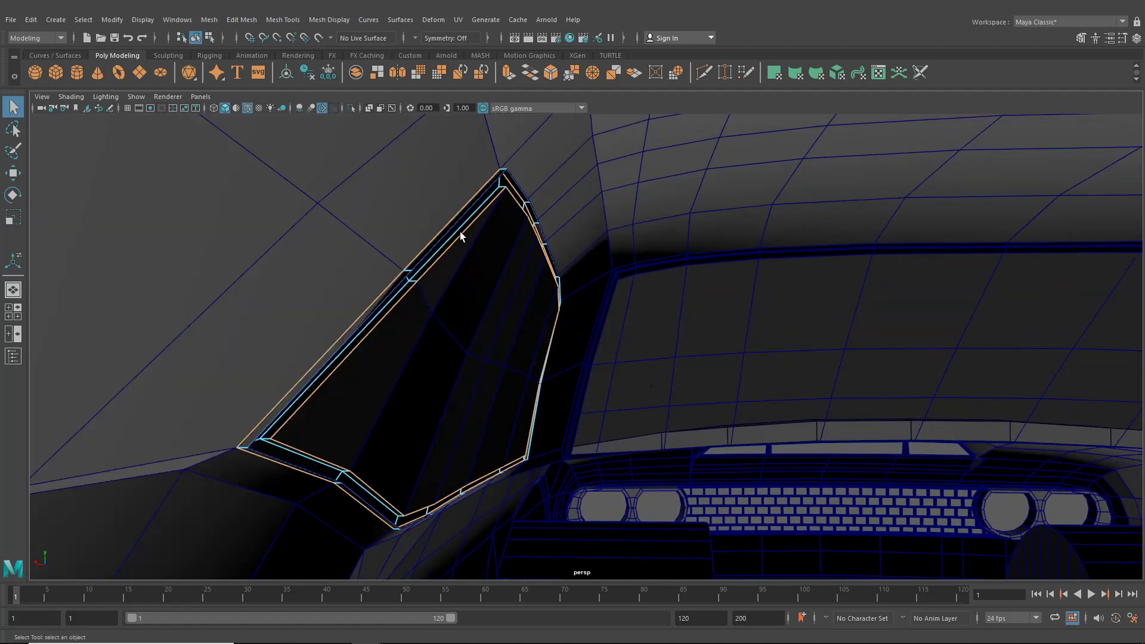
{"action": "double_click", "coordinate": [438, 228], "text": "ctrl"}
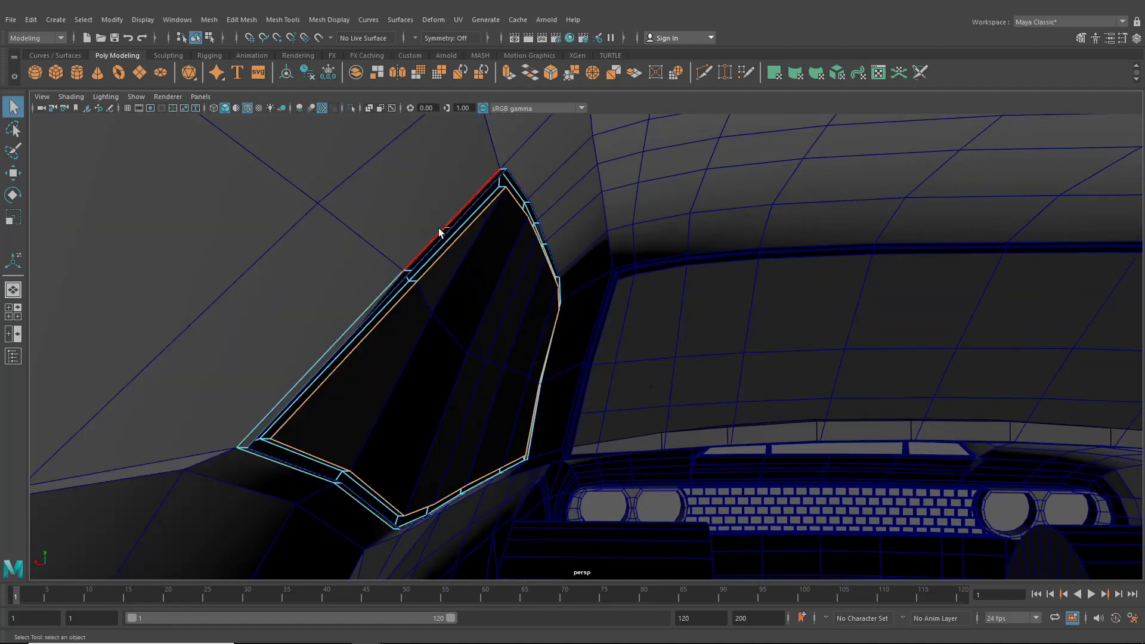
{"action": "double_click", "coordinate": [518, 188], "text": "shift"}
{"action": "left_click_drag", "start_coordinate": [514, 191], "coordinate": [516, 195], "text": "alt"}
{"action": "key", "text": "w"}
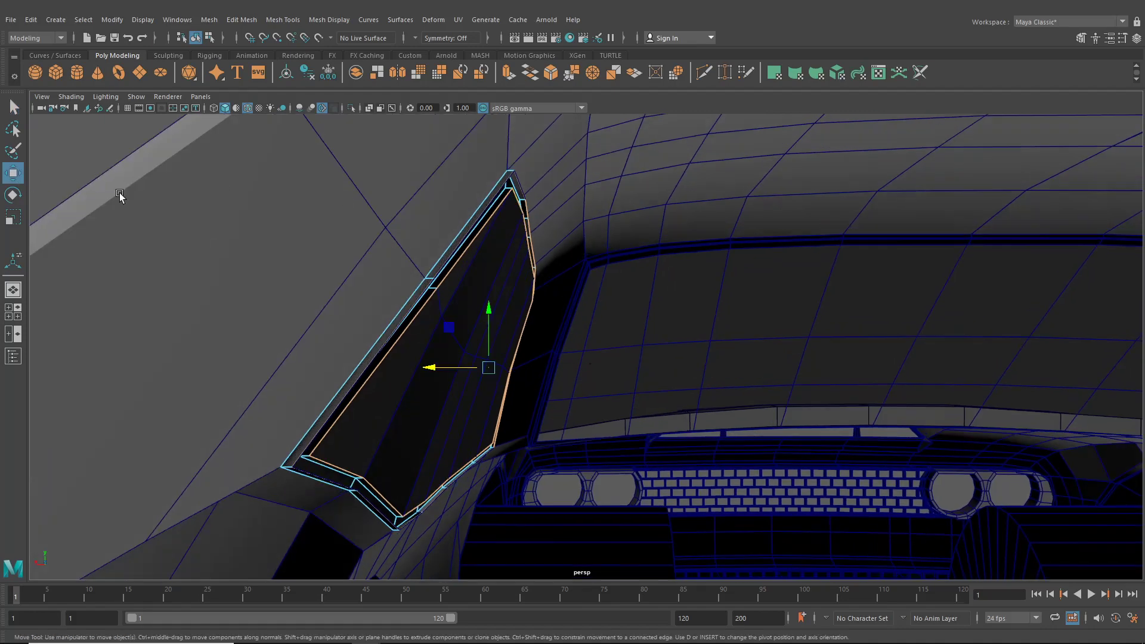
{"action": "left_click_drag", "start_coordinate": [430, 371], "coordinate": [438, 378]}
- Extrude the frame's inner border loop to give the side window frame an inner lip, and return to object selection
{"action": "key", "text": "ctrl+e"}
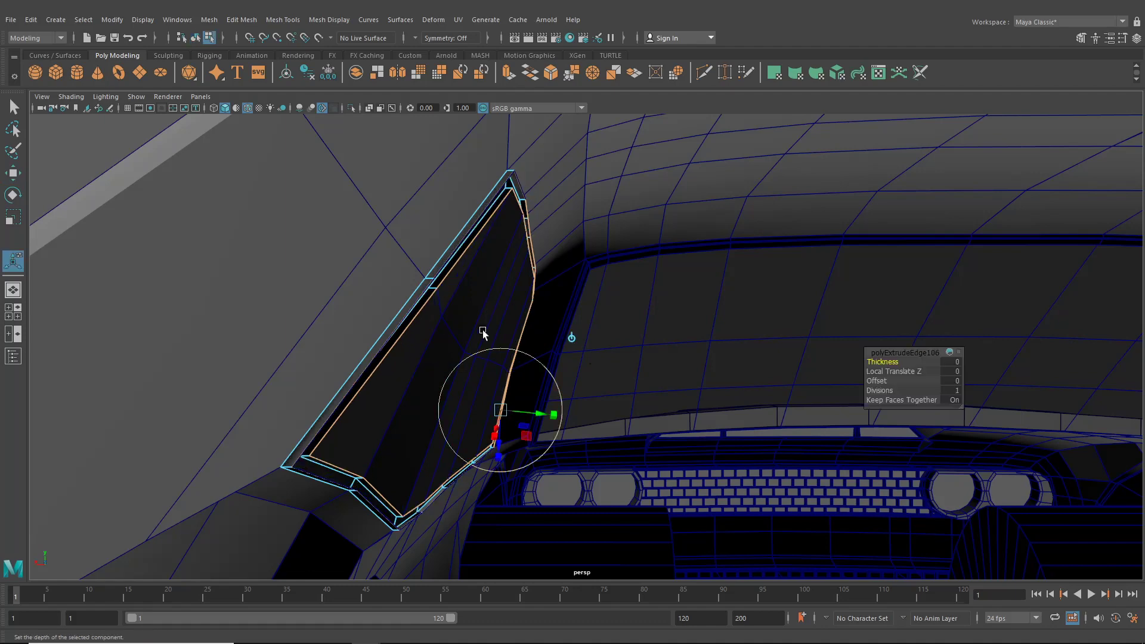
{"action": "left_click_drag", "start_coordinate": [541, 415], "coordinate": [498, 422], "text": "alt"}
{"action": "left_click_drag", "start_coordinate": [738, 356], "coordinate": [759, 357]}
{"action": "left_click_drag", "start_coordinate": [725, 362], "coordinate": [824, 337], "text": "alt"}
{"action": "scroll", "coordinate": [546, 377], "scroll_direction": "down", "scroll_amount": 5}
{"action": "scroll", "coordinate": [546, 377], "scroll_direction": "down", "scroll_amount": 2}
{"action": "left_click_drag", "start_coordinate": [510, 378], "coordinate": [252, 142], "text": "alt"}
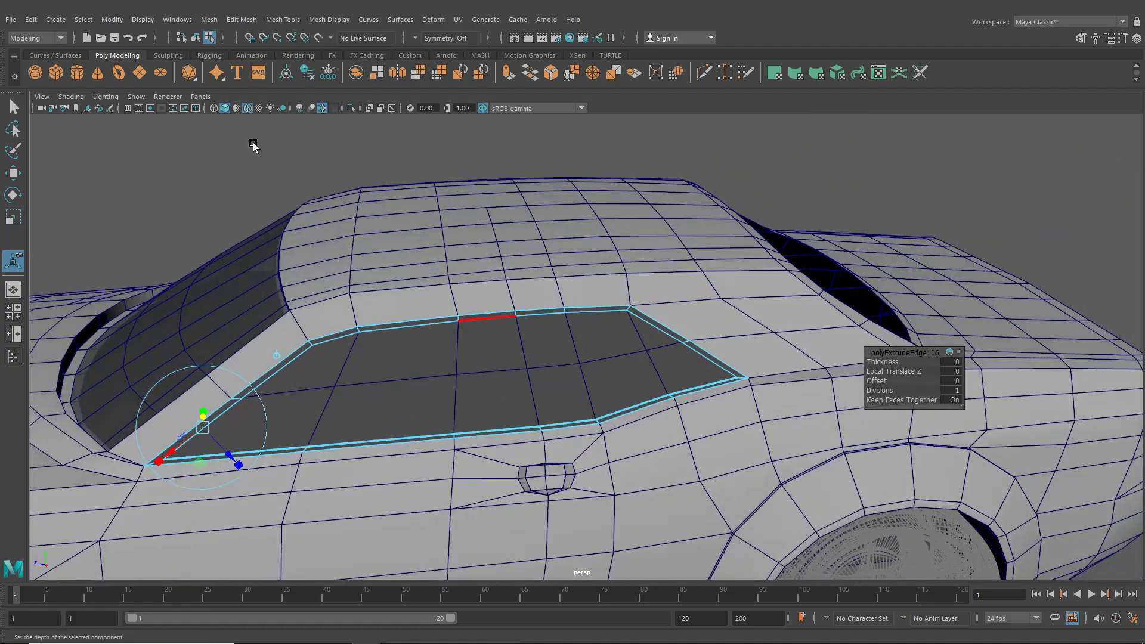
{"action": "left_click", "coordinate": [196, 39]}
{"action": "left_click", "coordinate": [219, 151]}
{"action": "scroll", "coordinate": [430, 288], "scroll_direction": "down", "scroll_amount": 5}
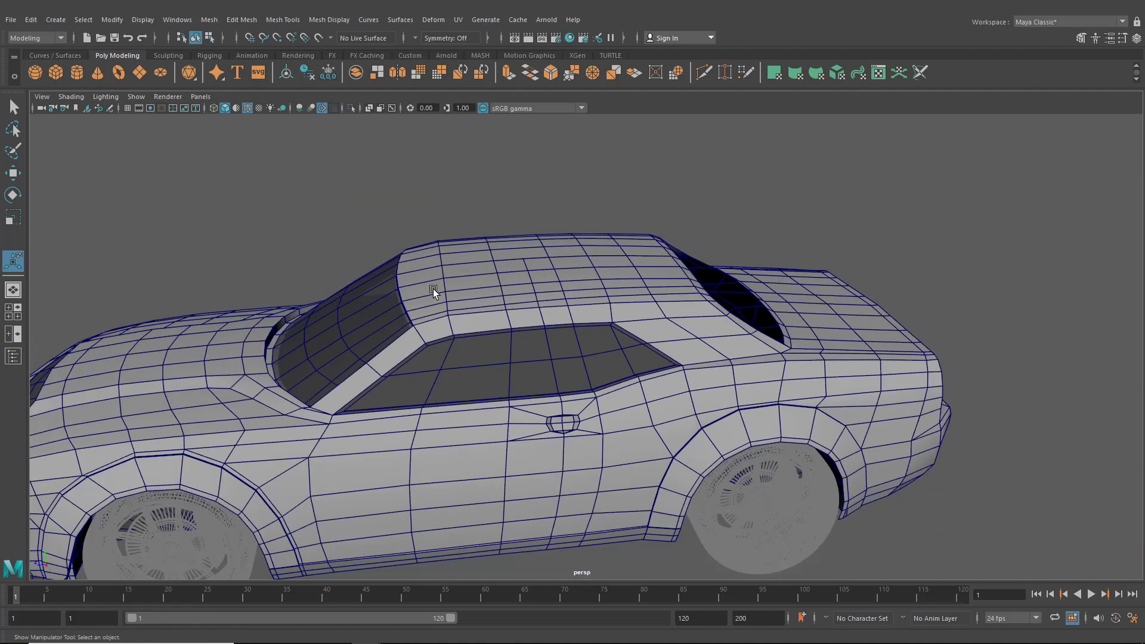
- Bring up the Hypershade, select the side window pane and assign the existing blinn1 material to it
{"action": "left_click_drag", "start_coordinate": [433, 289], "coordinate": [455, 240], "text": "alt"}
{"action": "left_click", "coordinate": [570, 38]}
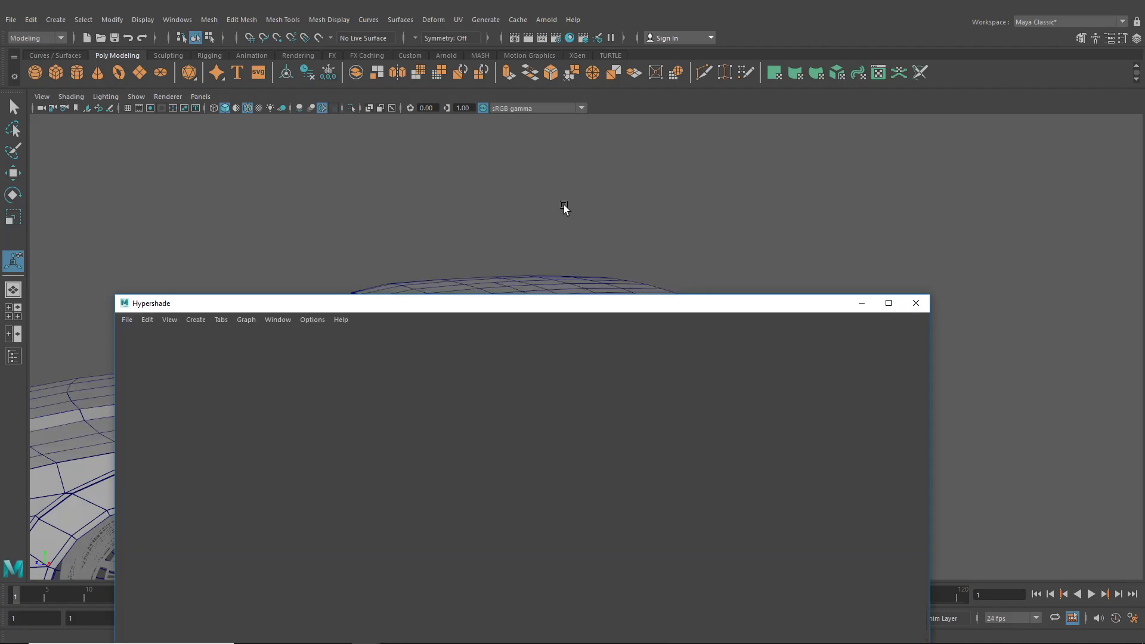
{"action": "middle_click_drag", "start_coordinate": [542, 238], "coordinate": [534, 149], "text": "alt"}
{"action": "middle_click_drag", "start_coordinate": [536, 179], "coordinate": [537, 142], "text": "alt"}
{"action": "left_click", "coordinate": [532, 215]}
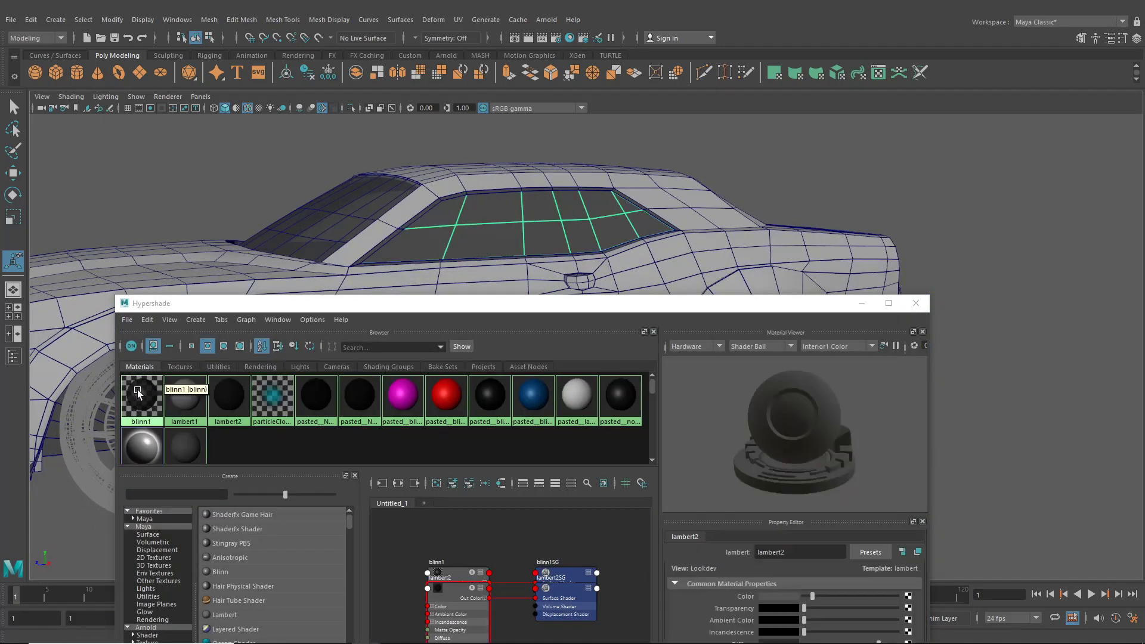
{"action": "right_click_drag", "start_coordinate": [138, 391], "coordinate": [146, 353]}
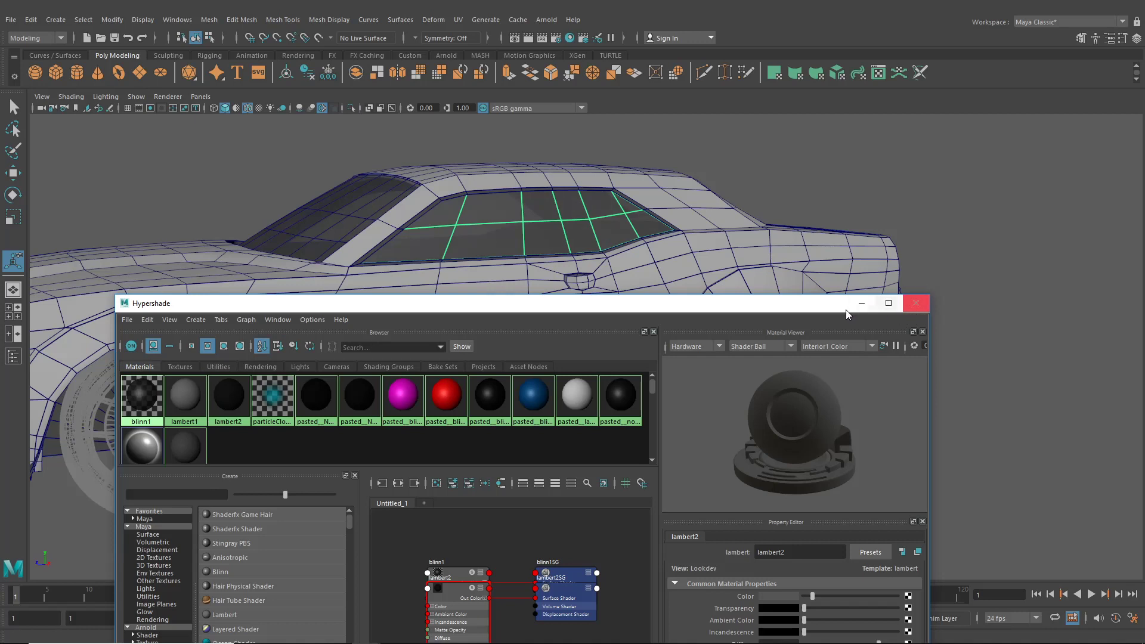
- Brighten the blinn1 glass material's Specular Color to white and darken its base Color, closing the material editor when finished
{"action": "left_click_drag", "start_coordinate": [809, 304], "coordinate": [807, 255]}
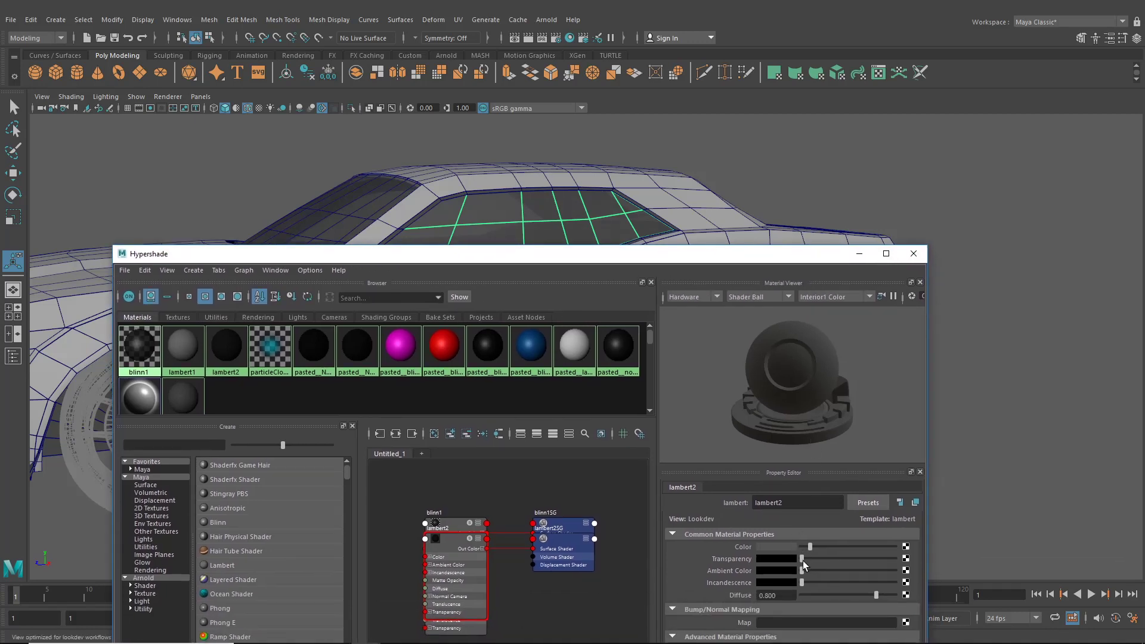
{"action": "left_click_drag", "start_coordinate": [803, 559], "coordinate": [821, 559]}
{"action": "left_click", "coordinate": [138, 354]}
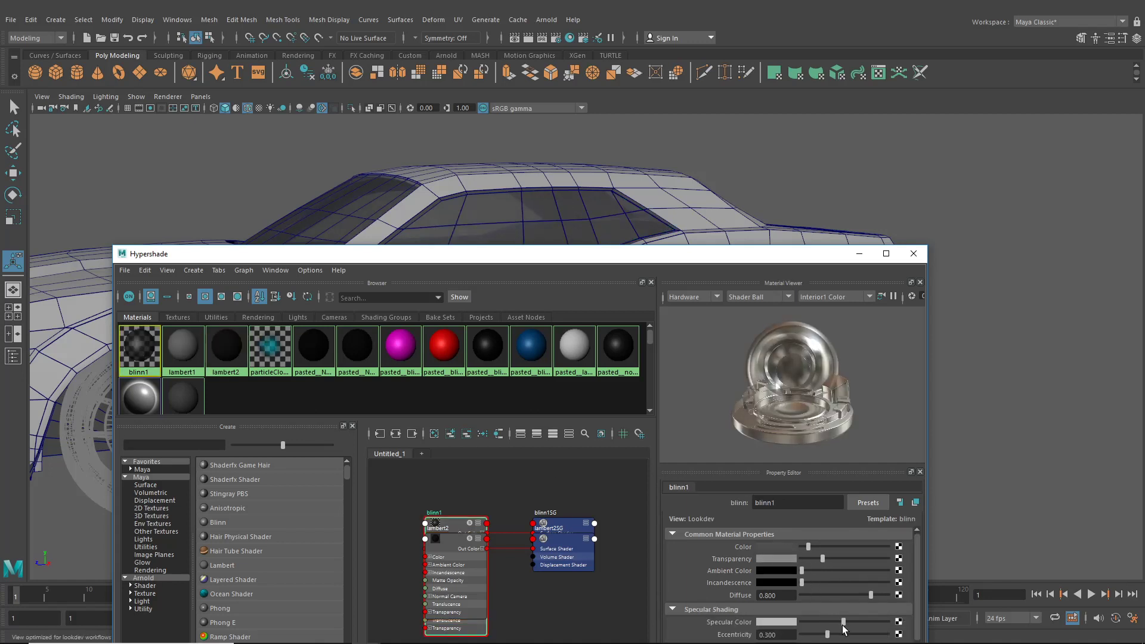
{"action": "left_click_drag", "start_coordinate": [844, 622], "coordinate": [885, 623]}
{"action": "left_click_drag", "start_coordinate": [525, 203], "coordinate": [606, 192], "text": "alt"}
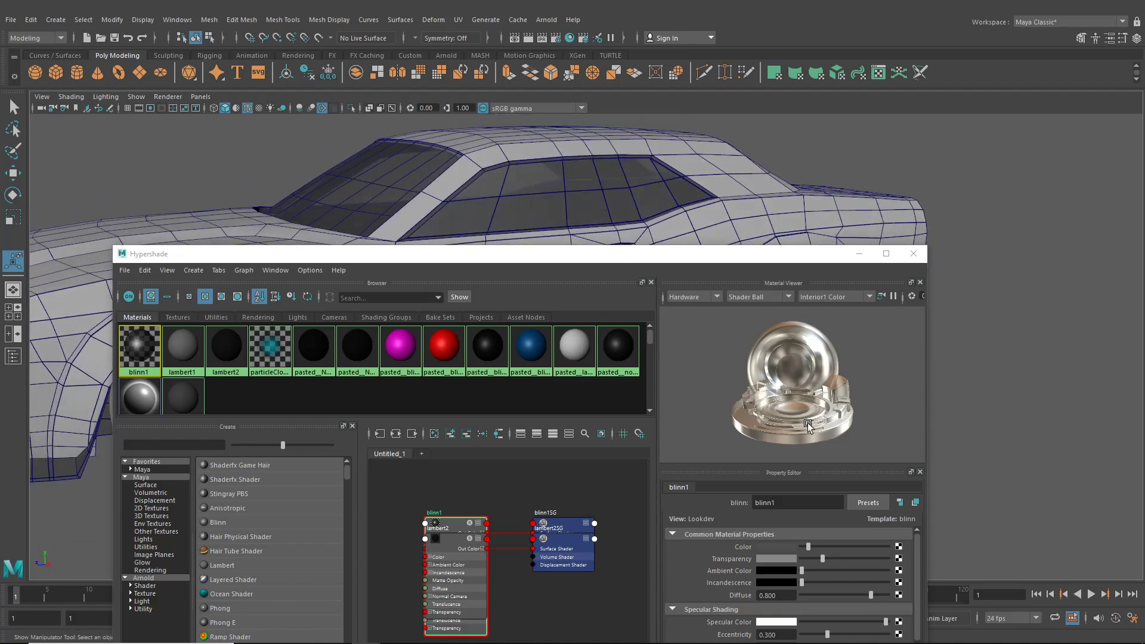
{"action": "left_click_drag", "start_coordinate": [809, 547], "coordinate": [803, 547]}
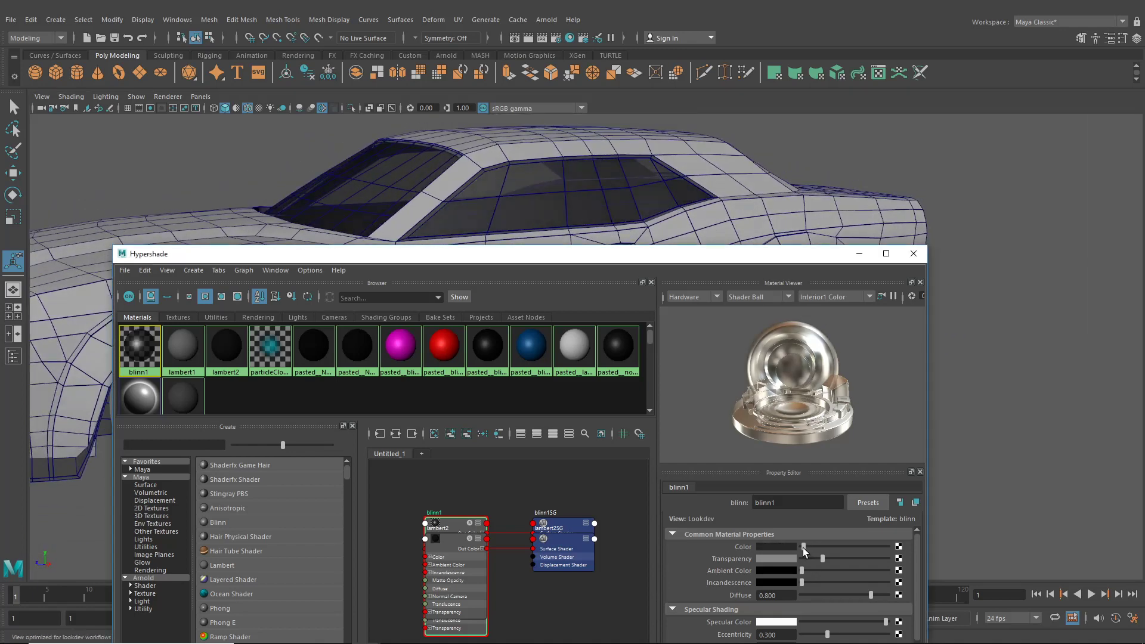
{"action": "mouse_move", "coordinate": [519, 176]}
{"action": "left_mouse_down", "text": "alt"}
{"action": "mouse_move", "coordinate": [590, 171]}
{"action": "mouse_move", "coordinate": [510, 175]}
{"action": "left_mouse_up", "text": "alt"}
{"action": "left_click", "coordinate": [916, 255]}
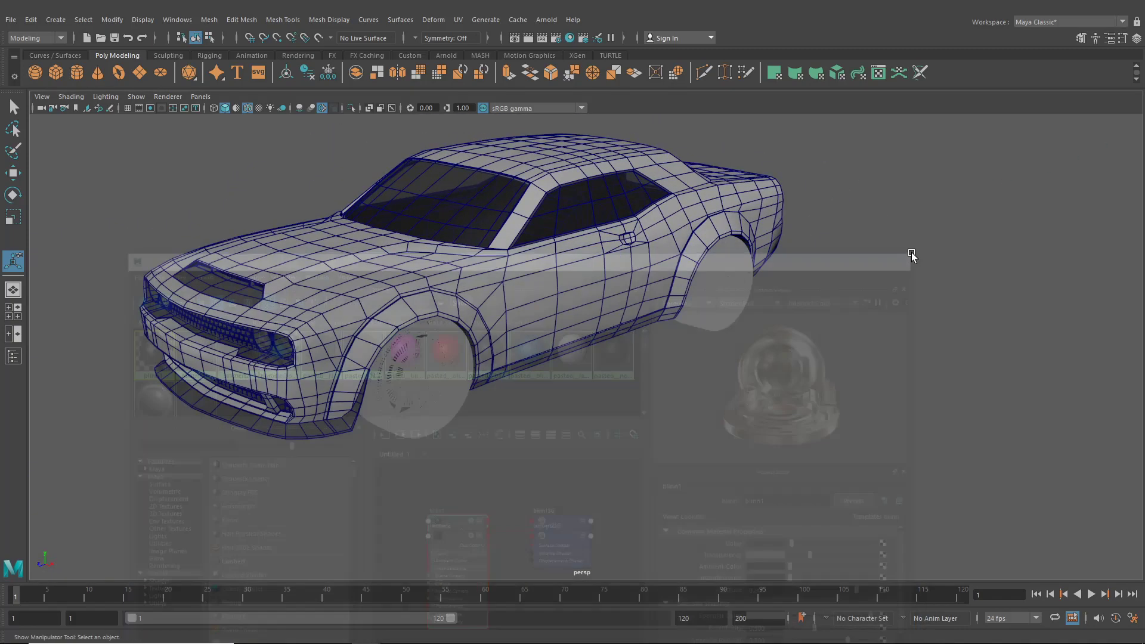
- Inspect the car from the front to the rear, and examine the rear window area against the side blueprint
{"action": "left_click_drag", "start_coordinate": [825, 299], "coordinate": [706, 330], "text": "alt"}
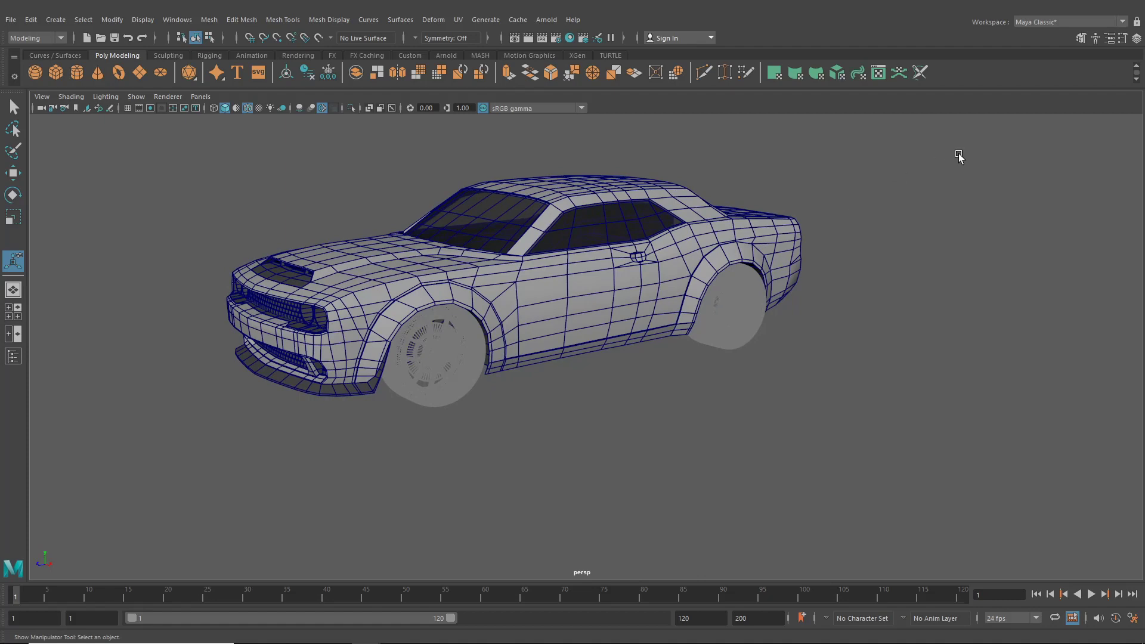
{"action": "left_click_drag", "start_coordinate": [856, 212], "coordinate": [699, 241], "text": "alt"}
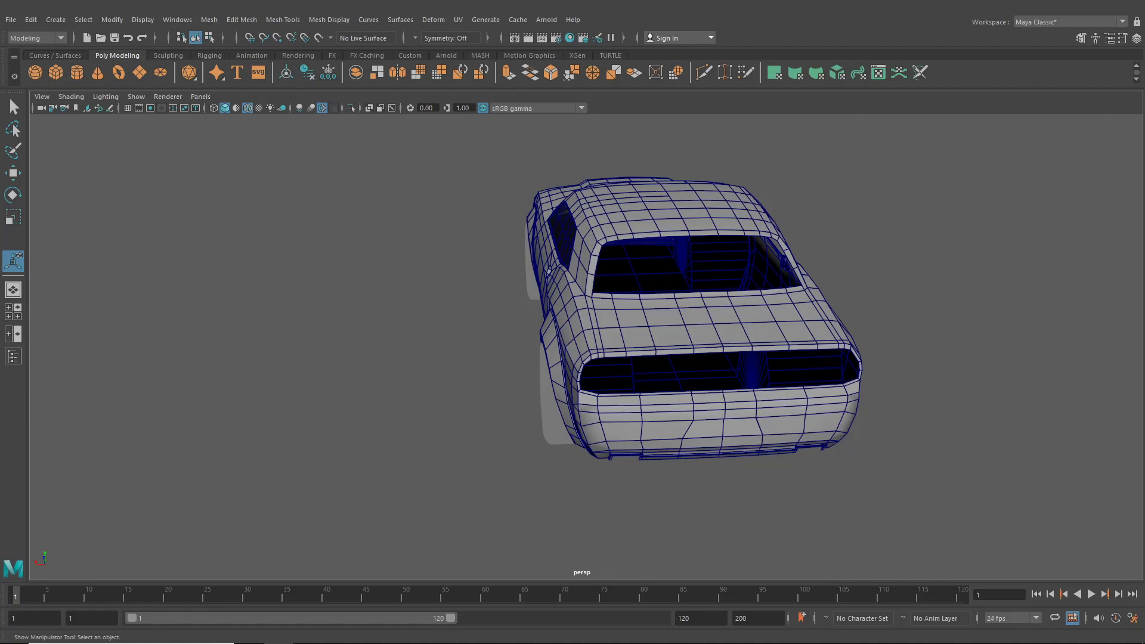
{"action": "left_click", "coordinate": [14, 312]}
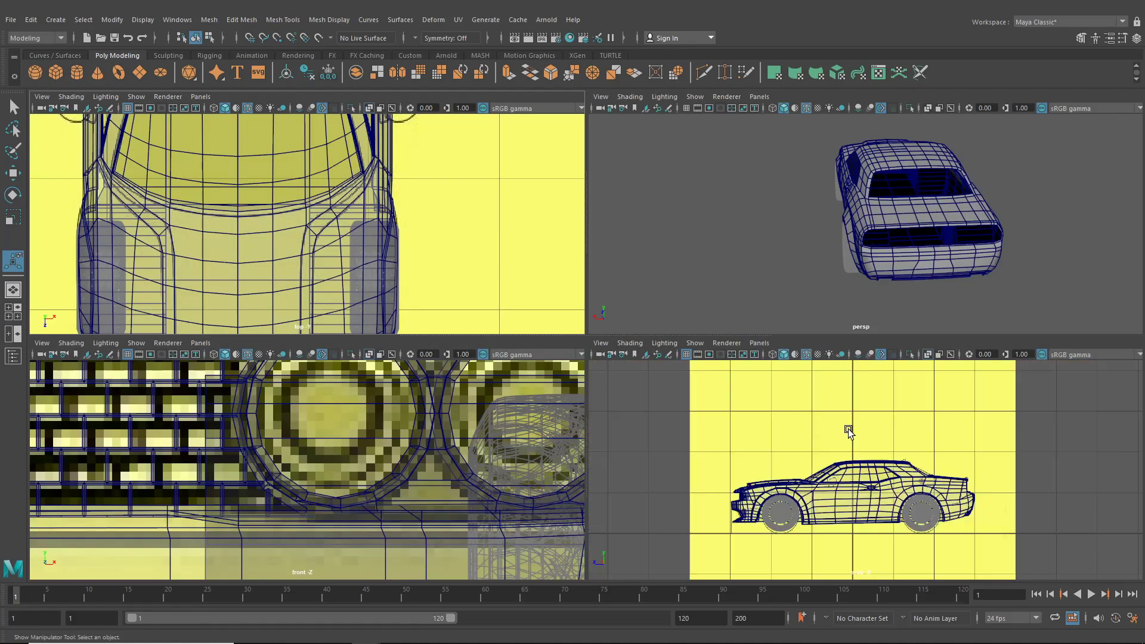
{"action": "scroll", "coordinate": [751, 486], "scroll_direction": "up", "scroll_amount": 6}
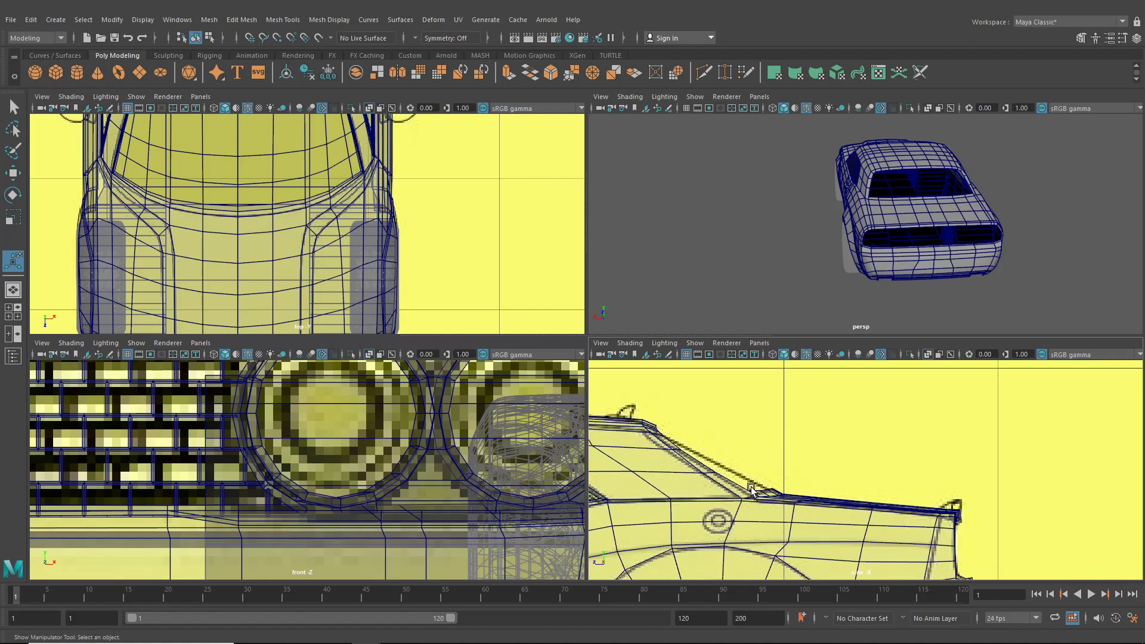
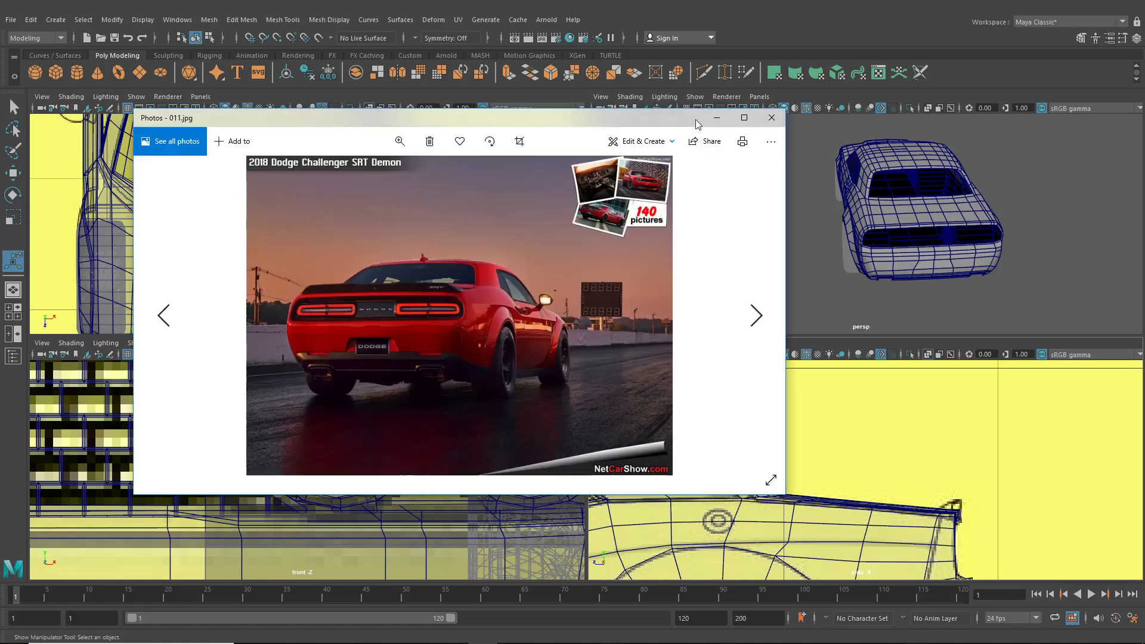
- Browse the Dodge Challenger reference photos in Photos and examine the rear window and tail in an enlarged view of 010.jpg
{"action": "key", "text": "Right"}
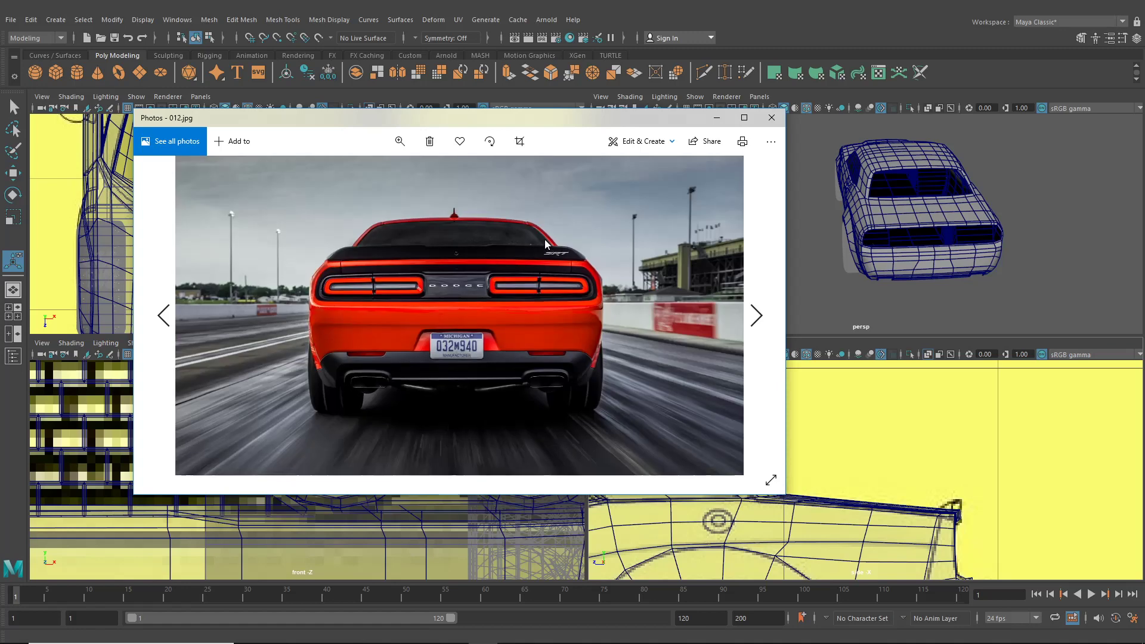
{"action": "key", "text": "Right"}
{"action": "key", "text": "Left"}
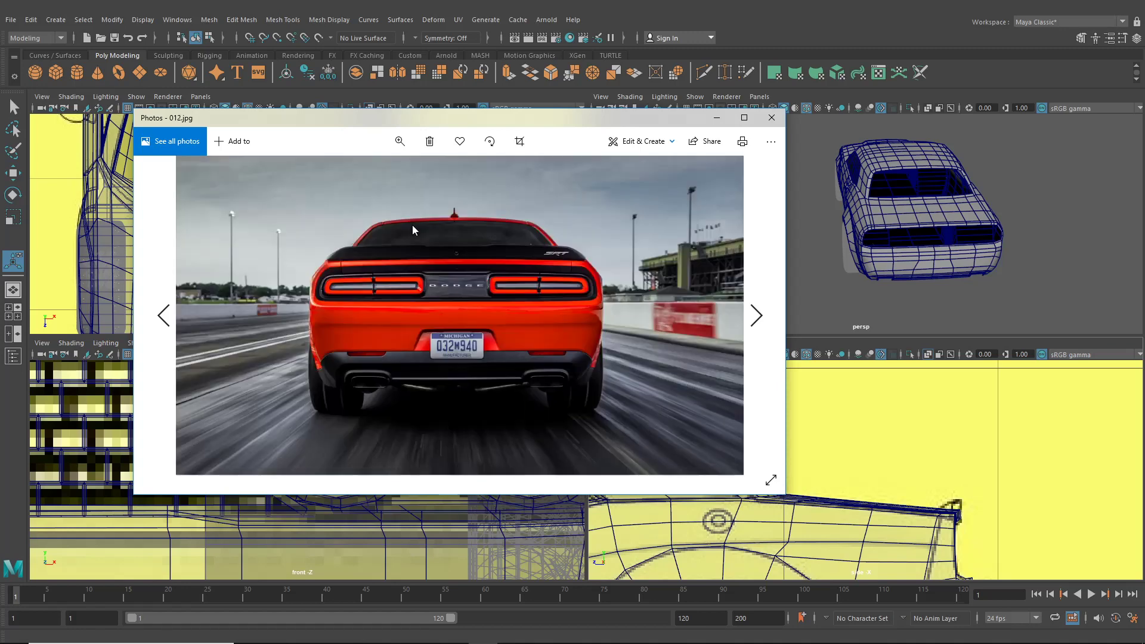
{"action": "key", "text": "Left"}
{"action": "key", "text": "Left"}
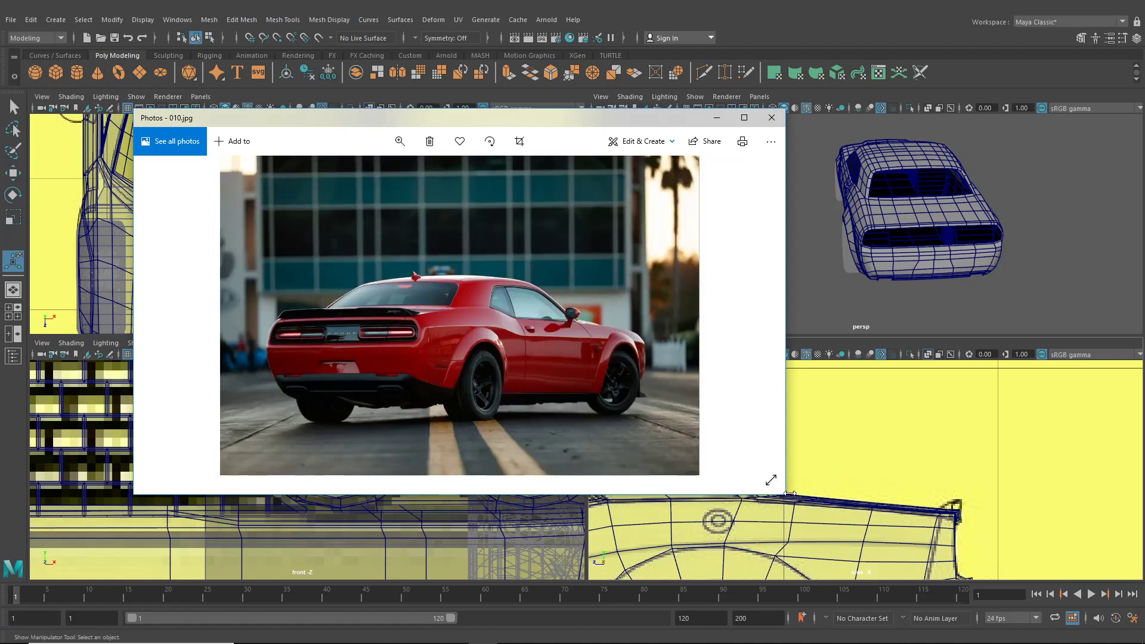
{"action": "left_click_drag", "start_coordinate": [785, 499], "coordinate": [959, 563]}
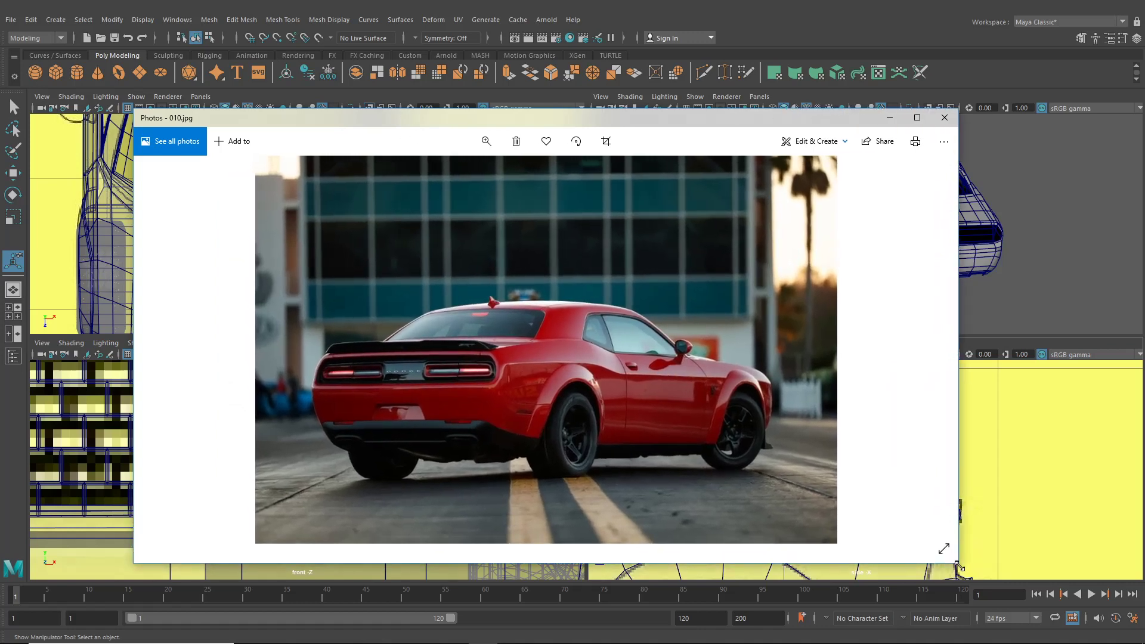
{"action": "left_click_drag", "start_coordinate": [134, 110], "coordinate": [14, 21]}
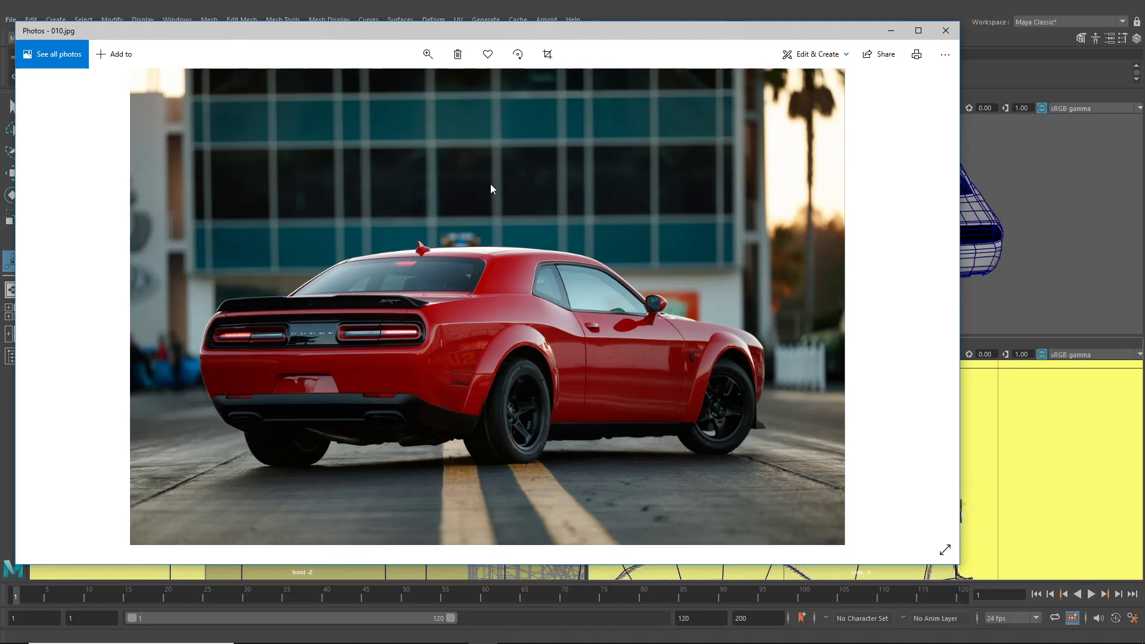
{"action": "left_click", "coordinate": [891, 31]}
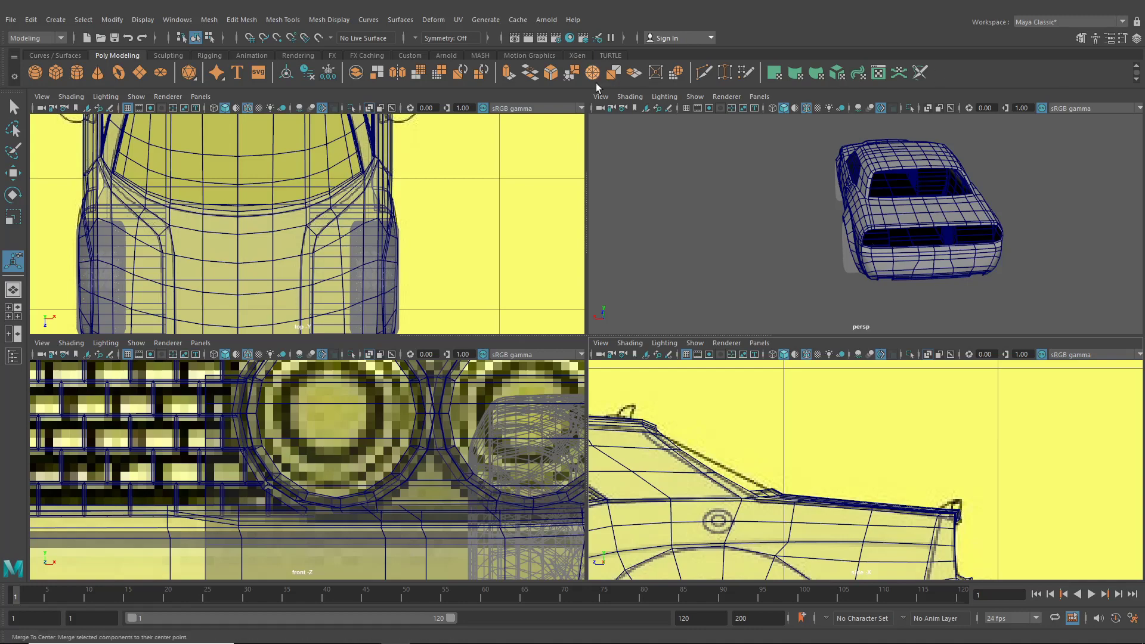
- Return to the perspective view and select the roof and pillar edges bordering the body's rear window opening
{"action": "key", "text": "space"}
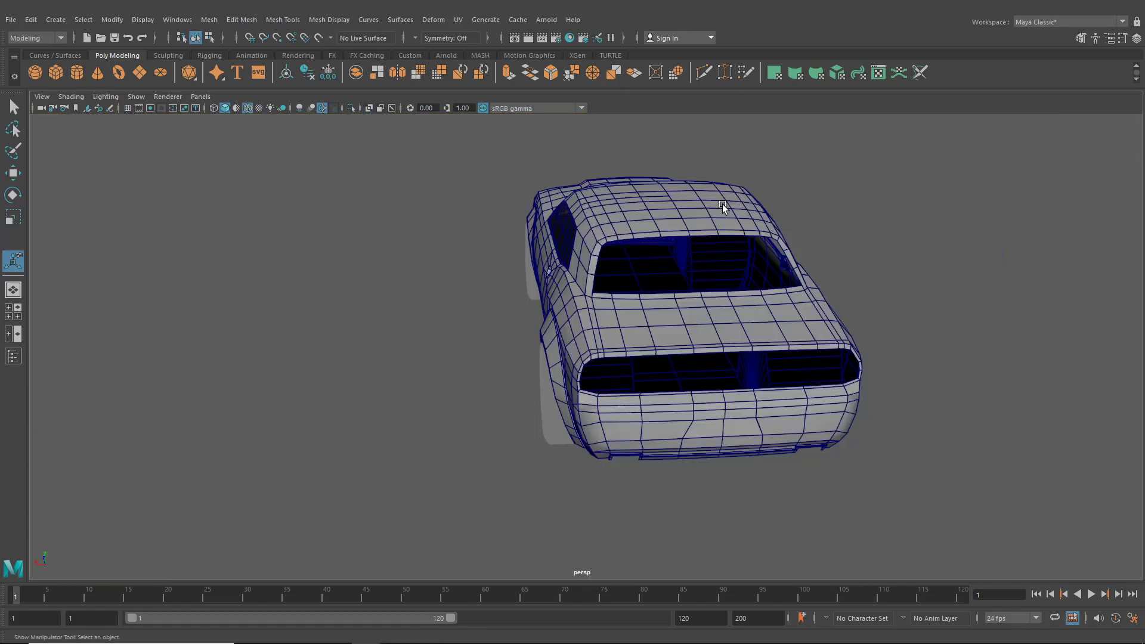
{"action": "left_click_drag", "start_coordinate": [721, 204], "coordinate": [635, 216], "text": "alt"}
{"action": "scroll", "coordinate": [573, 229], "scroll_direction": "up", "scroll_amount": 5}
{"action": "middle_click_drag", "start_coordinate": [635, 216], "coordinate": [576, 252], "text": "alt"}
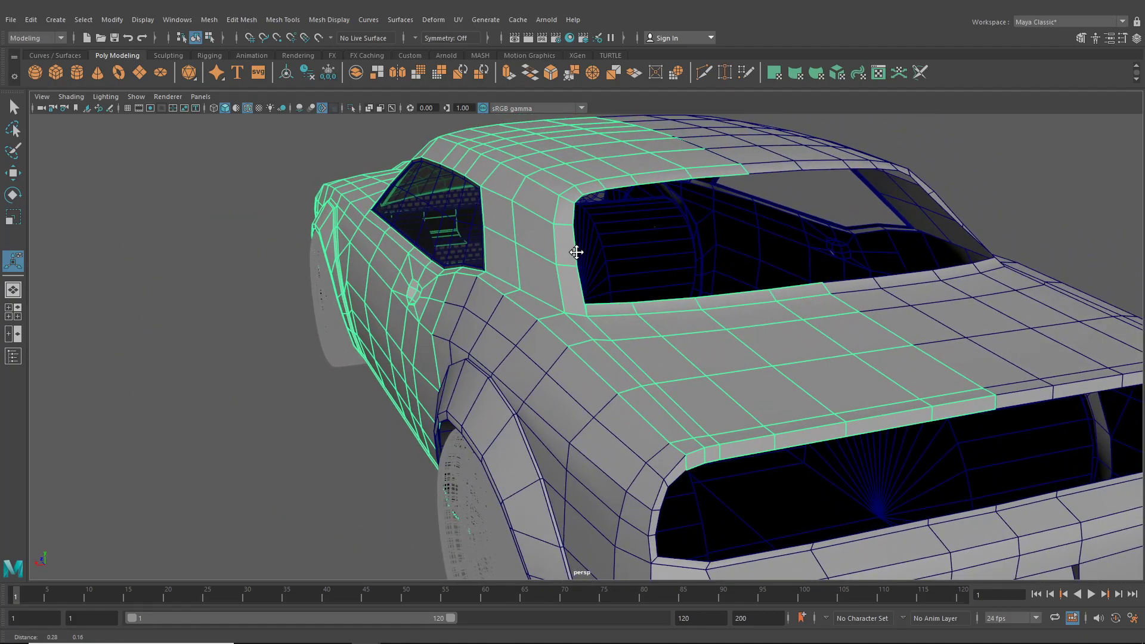
{"action": "left_click_drag", "start_coordinate": [619, 185], "coordinate": [557, 317], "text": "alt"}
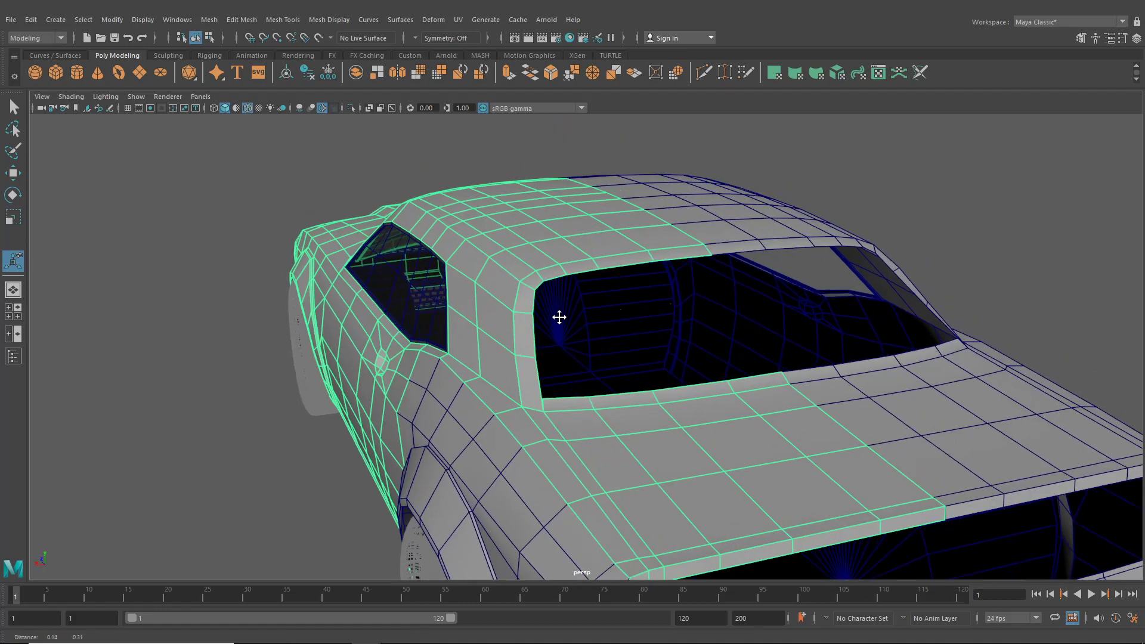
{"action": "key", "text": "q"}
{"action": "scroll", "coordinate": [555, 230], "scroll_direction": "up", "scroll_amount": 1}
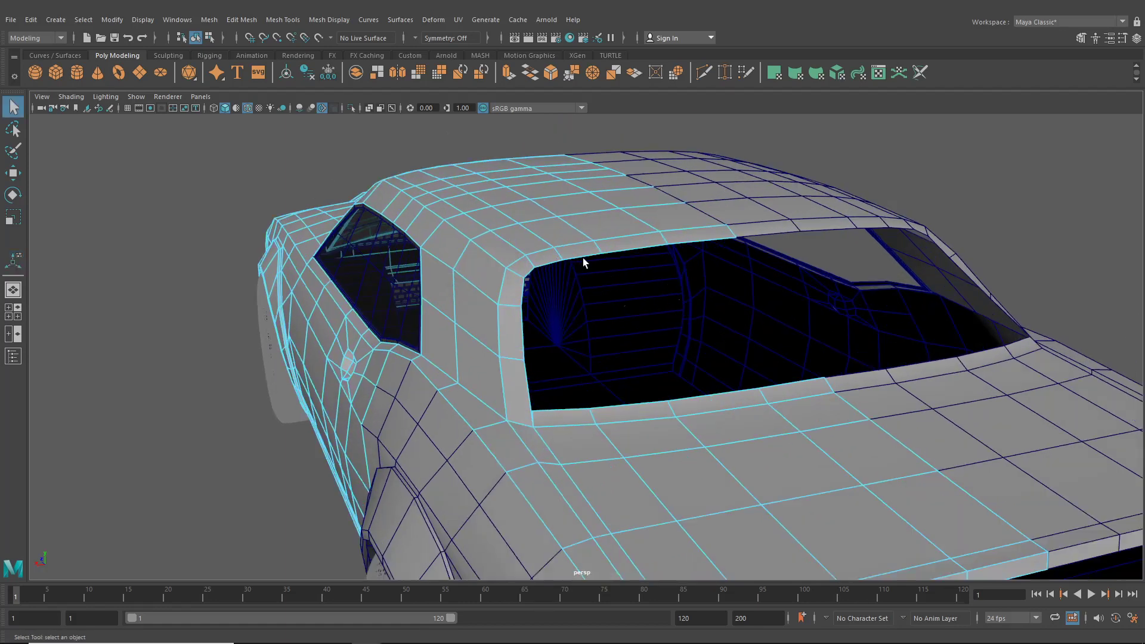
{"action": "left_click", "coordinate": [692, 242]}
{"action": "left_click", "coordinate": [523, 344], "text": "shift"}
{"action": "left_click", "coordinate": [527, 366], "text": "shift"}
- Extrude the selected roof and pillar border edges of the rear window opening slightly inward to form a shallow rim
{"action": "left_click_drag", "start_coordinate": [632, 364], "coordinate": [495, 370], "text": "alt"}
{"action": "middle_click_drag", "start_coordinate": [495, 371], "coordinate": [707, 329], "text": "alt"}
{"action": "scroll", "coordinate": [686, 334], "scroll_direction": "up", "scroll_amount": 4}
{"action": "left_click_drag", "start_coordinate": [543, 357], "coordinate": [669, 356], "text": "alt"}
{"action": "middle_click_drag", "start_coordinate": [669, 357], "coordinate": [576, 346], "text": "alt"}
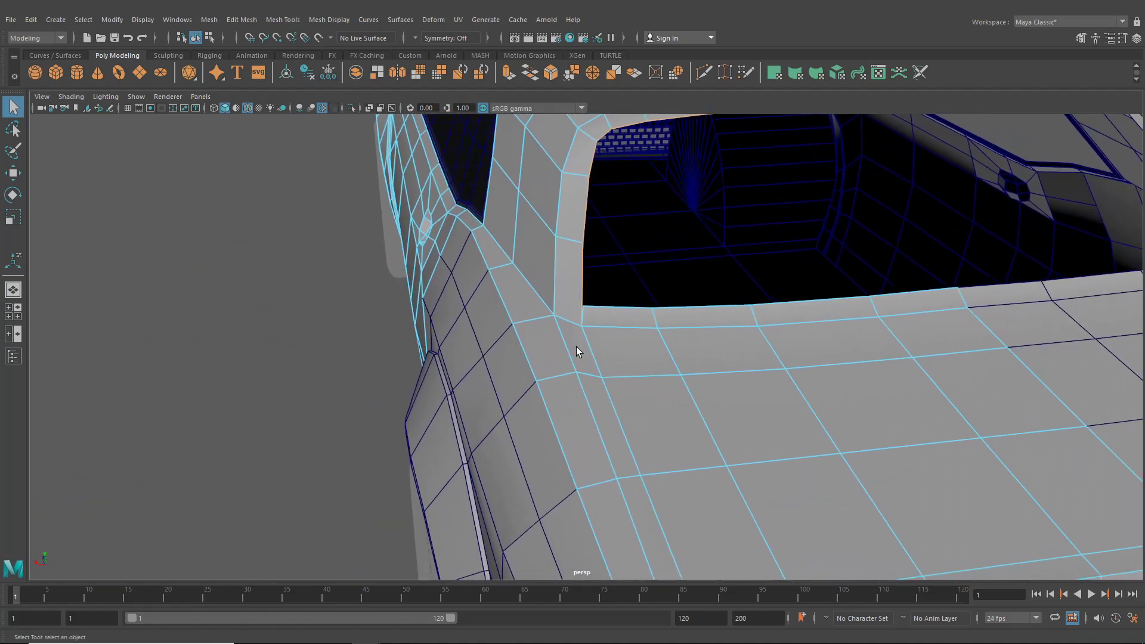
{"action": "scroll", "coordinate": [576, 346], "scroll_direction": "up", "scroll_amount": 3}
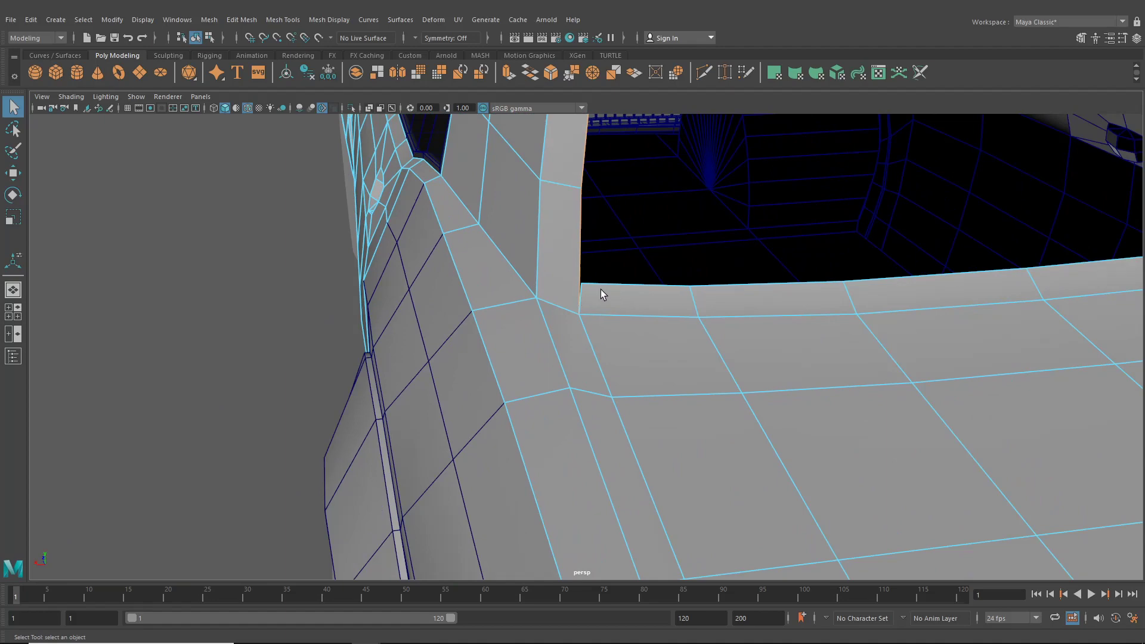
{"action": "left_click_drag", "start_coordinate": [600, 288], "coordinate": [613, 332], "text": "alt"}
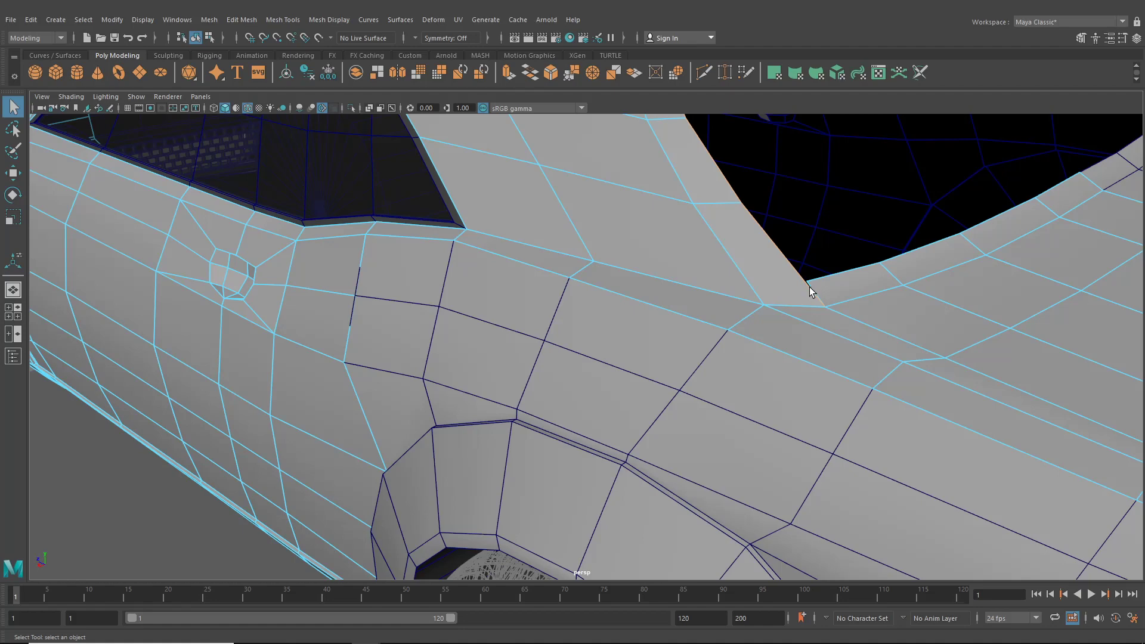
{"action": "left_click_drag", "start_coordinate": [811, 288], "coordinate": [746, 288], "text": "alt"}
{"action": "middle_click_drag", "start_coordinate": [747, 289], "coordinate": [661, 299], "text": "alt"}
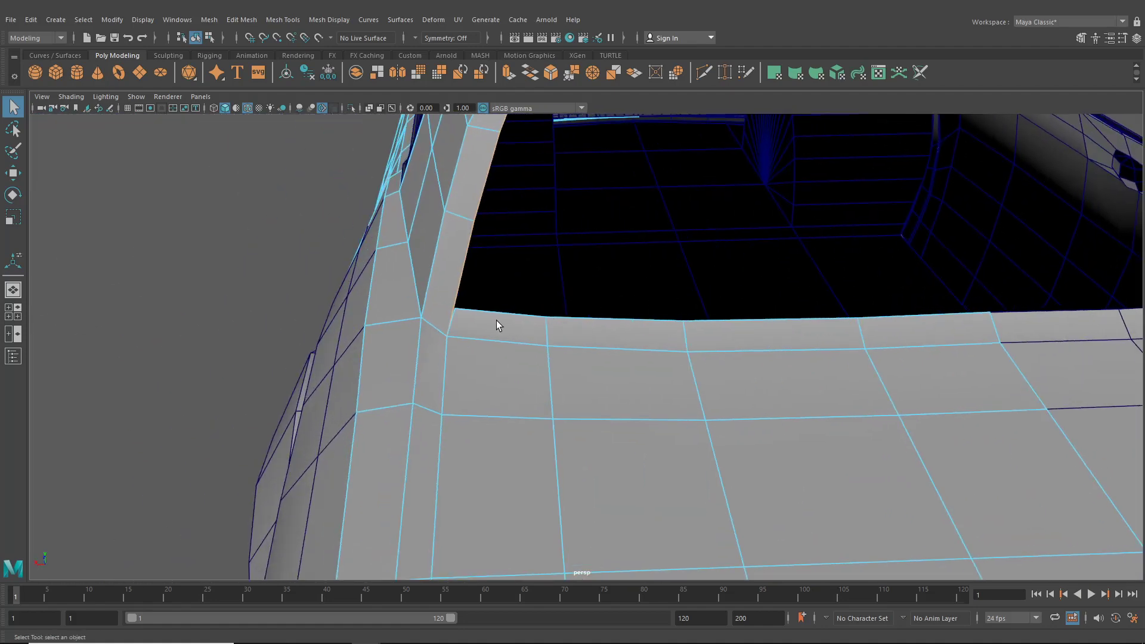
{"action": "scroll", "coordinate": [492, 323], "scroll_direction": "down", "scroll_amount": 3}
{"action": "left_click_drag", "start_coordinate": [505, 324], "coordinate": [648, 303], "text": "alt"}
{"action": "key", "text": "ctrl+e"}
{"action": "scroll", "coordinate": [647, 300], "scroll_direction": "up", "scroll_amount": 1}
{"action": "left_click_drag", "start_coordinate": [550, 237], "coordinate": [683, 305]}
- Extrude the lower border edges of the rear window opening slightly down into the body
{"action": "middle_click_drag", "start_coordinate": [683, 305], "coordinate": [510, 281], "text": "alt"}
{"action": "left_click", "coordinate": [655, 404]}
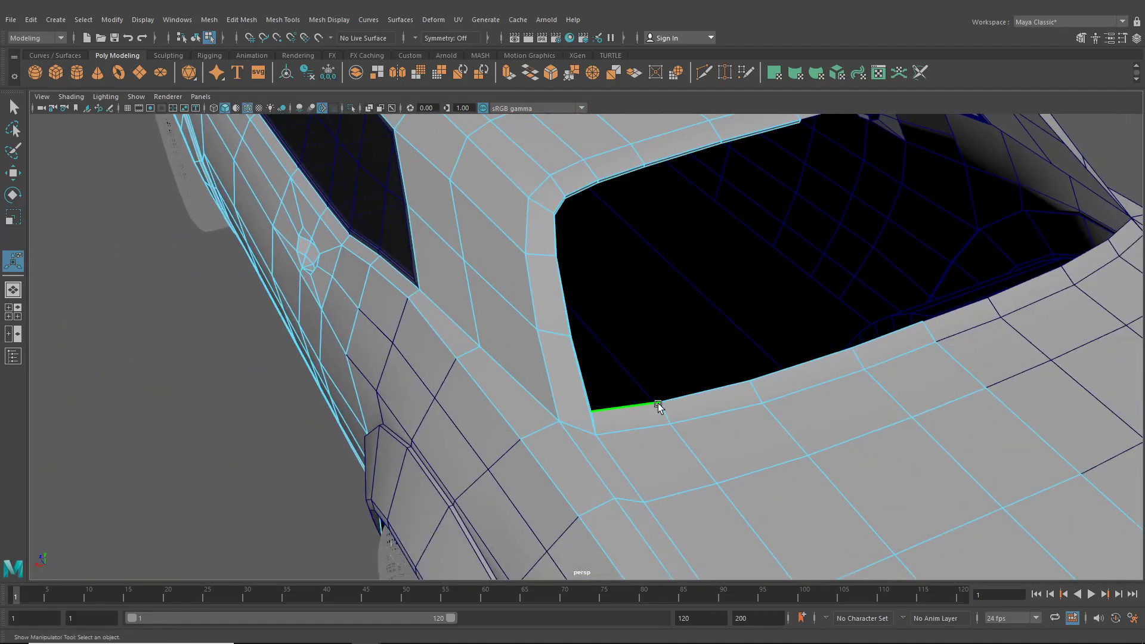
{"action": "left_click", "coordinate": [703, 390], "text": "shift"}
{"action": "left_click", "coordinate": [854, 347], "text": "shift"}
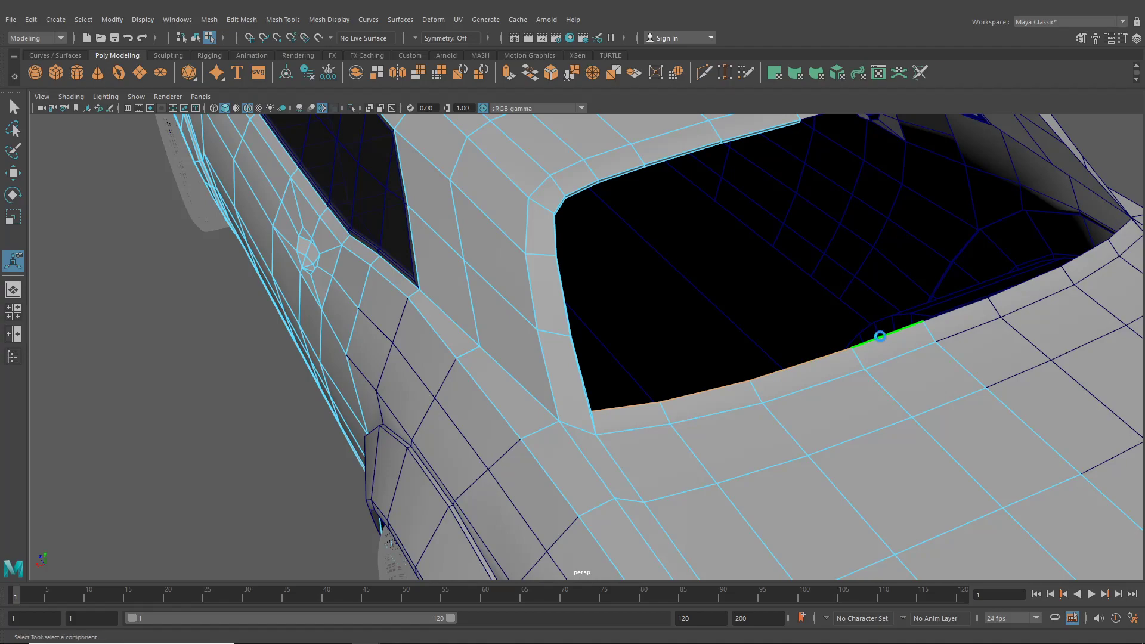
{"action": "key", "text": "ctrl+e"}
{"action": "left_click_drag", "start_coordinate": [678, 378], "coordinate": [519, 363], "text": "alt"}
{"action": "middle_click_drag", "start_coordinate": [519, 363], "coordinate": [686, 386], "text": "alt"}
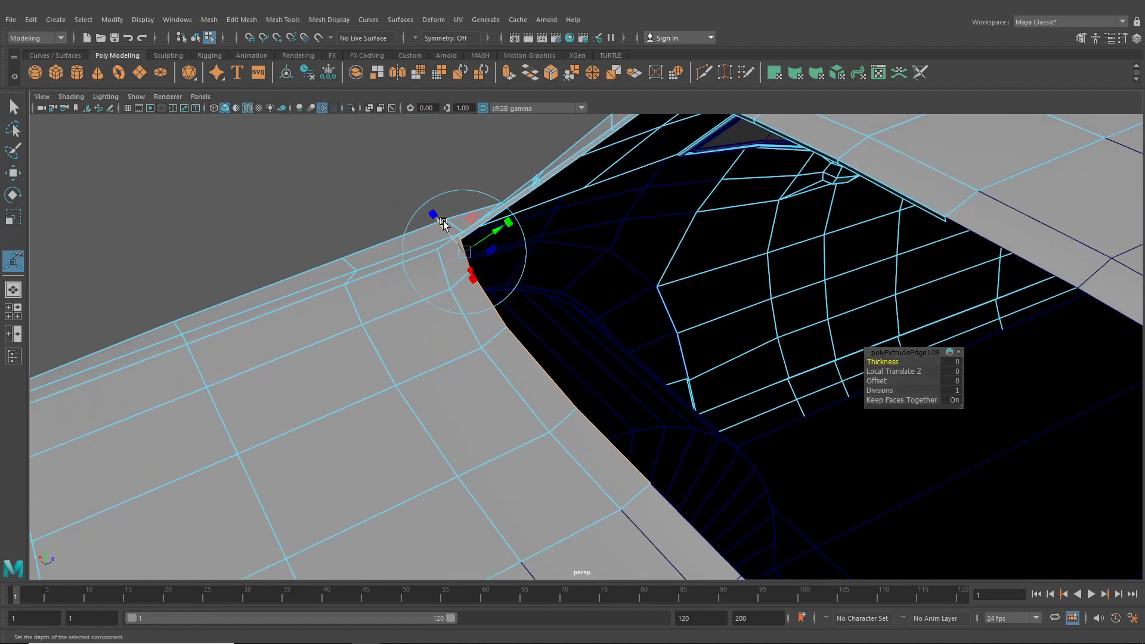
{"action": "left_click_drag", "start_coordinate": [443, 222], "coordinate": [451, 227]}
{"action": "left_click_drag", "start_coordinate": [452, 227], "coordinate": [400, 220], "text": "alt"}
{"action": "middle_click_drag", "start_coordinate": [399, 221], "coordinate": [453, 244], "text": "alt"}
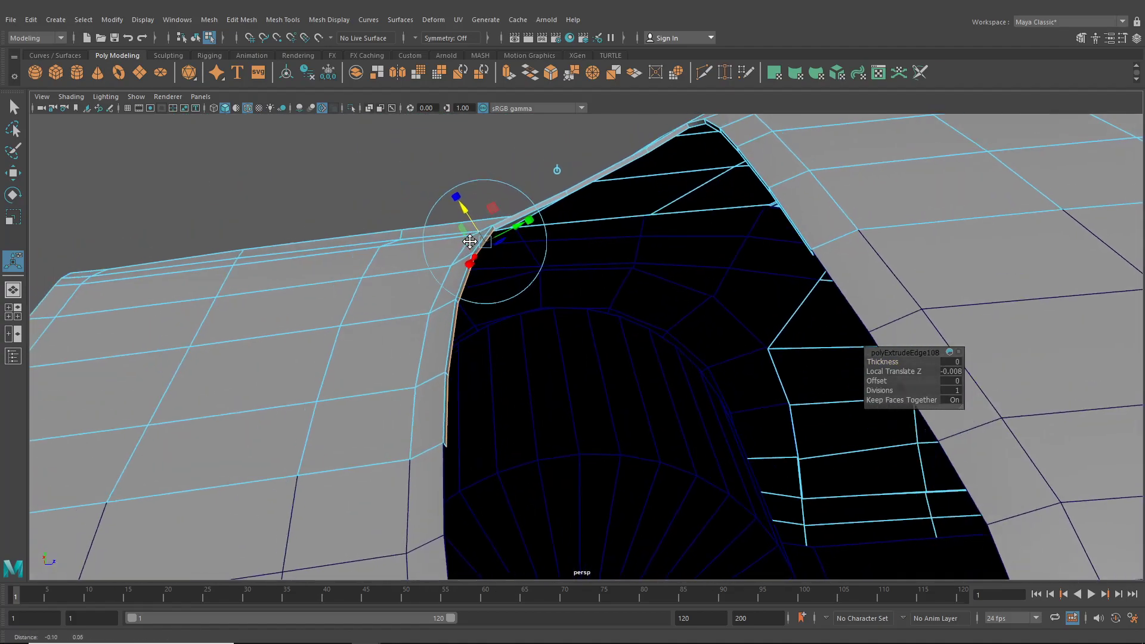
{"action": "right_click_drag", "start_coordinate": [453, 245], "coordinate": [495, 249], "text": "alt"}
{"action": "left_click_drag", "start_coordinate": [469, 190], "coordinate": [467, 194]}
- Extrude the inner edges of the roof and pillar rim across the opening as a strip, with a Local Translate Z of about 0.027
{"action": "left_click_drag", "start_coordinate": [467, 194], "coordinate": [555, 276], "text": "alt"}
{"action": "left_click", "coordinate": [540, 264]}
{"action": "left_click_drag", "start_coordinate": [578, 218], "coordinate": [563, 298], "text": "alt"}
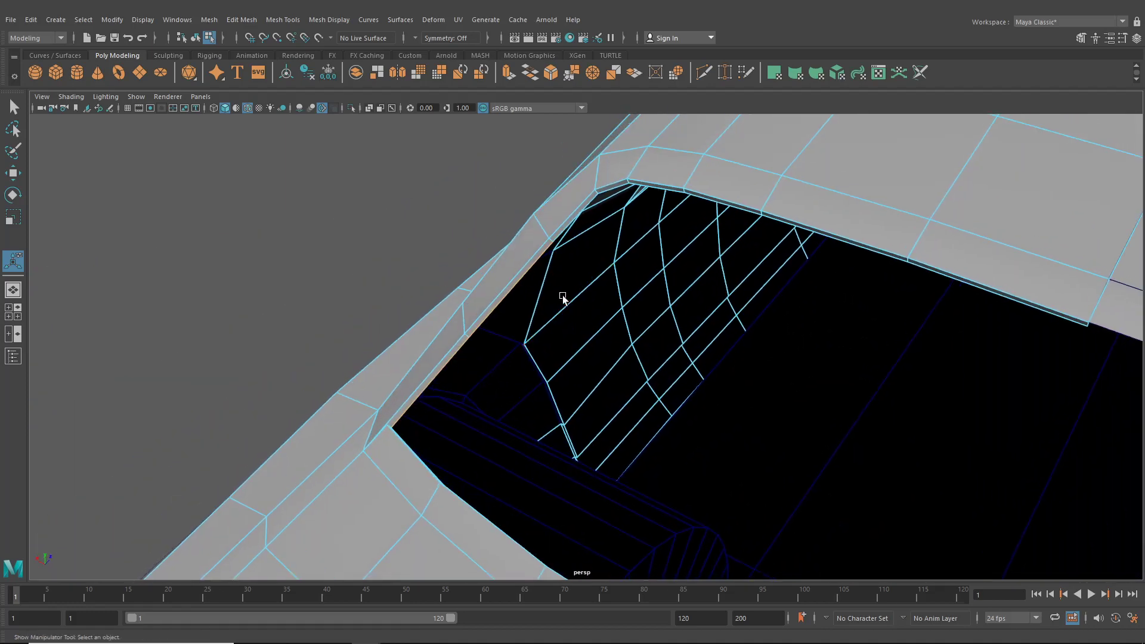
{"action": "left_click", "coordinate": [603, 191], "text": "shift"}
{"action": "left_click", "coordinate": [653, 186], "text": "shift"}
{"action": "left_click", "coordinate": [955, 278], "text": "shift"}
{"action": "left_click_drag", "start_coordinate": [791, 295], "coordinate": [889, 311], "text": "alt"}
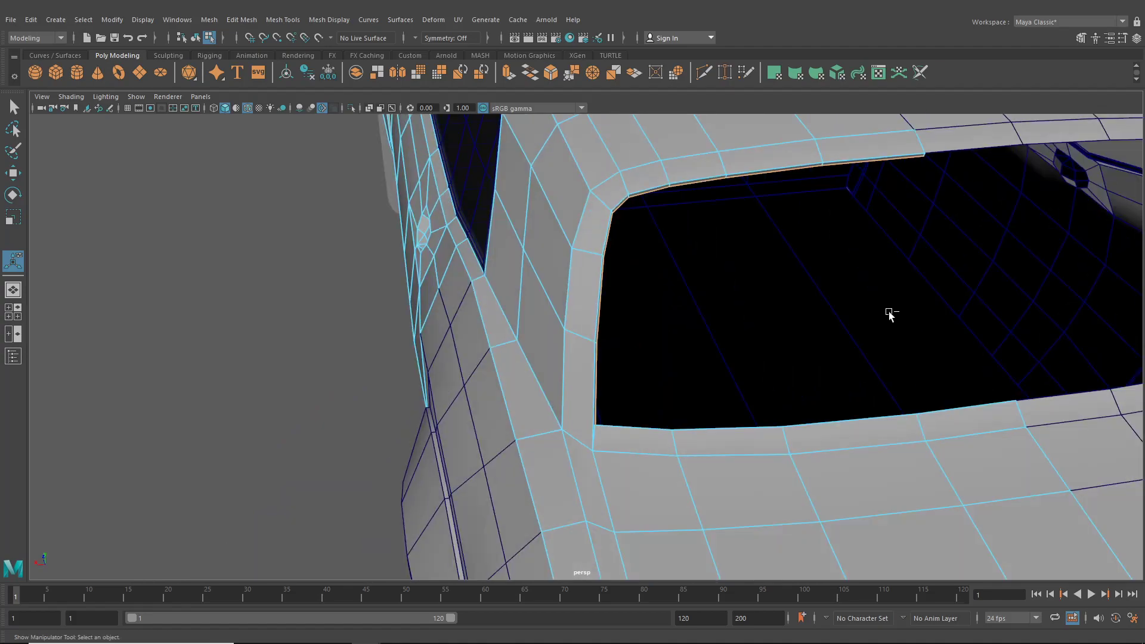
{"action": "key", "text": "ctrl+e"}
{"action": "left_click_drag", "start_coordinate": [754, 281], "coordinate": [598, 194], "text": "alt"}
{"action": "mouse_move", "coordinate": [528, 300]}
{"action": "left_mouse_down", "text": "alt"}
{"action": "mouse_move", "coordinate": [491, 299]}
{"action": "mouse_move", "coordinate": [536, 290]}
{"action": "mouse_move", "coordinate": [543, 299]}
{"action": "left_mouse_up", "text": "alt"}
{"action": "left_click_drag", "start_coordinate": [543, 299], "coordinate": [714, 242], "text": "alt"}
{"action": "left_click", "coordinate": [710, 167]}
{"action": "middle_click_drag", "start_coordinate": [710, 217], "coordinate": [634, 242], "text": "alt"}
{"action": "scroll", "coordinate": [634, 243], "scroll_direction": "up", "scroll_amount": 2}
{"action": "left_click_drag", "start_coordinate": [674, 231], "coordinate": [673, 234]}
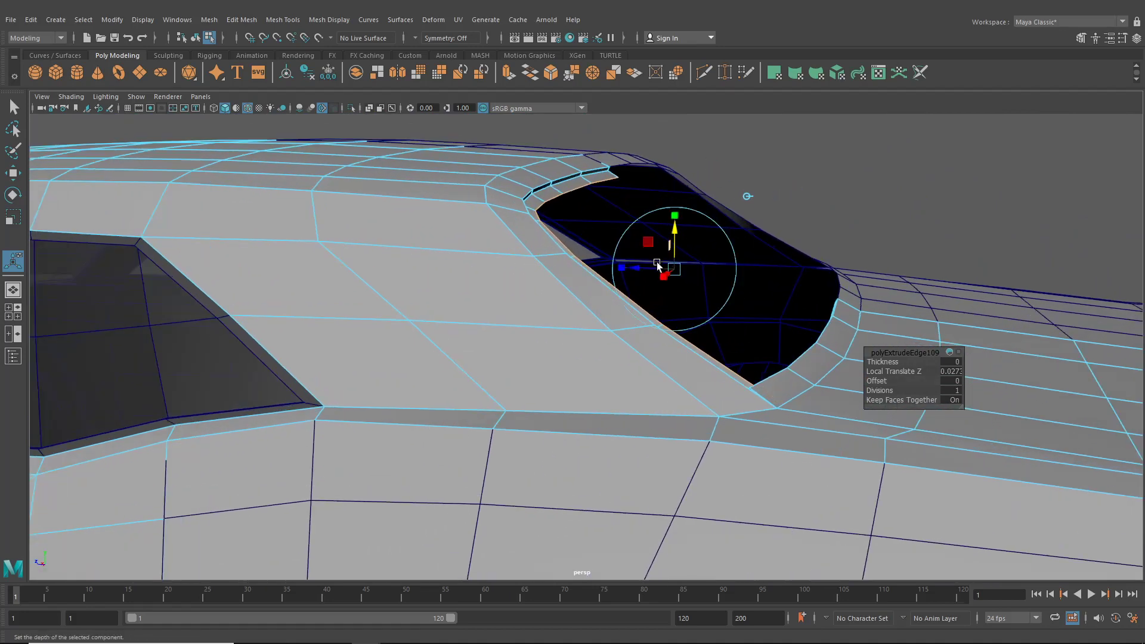
- Extrude the lower rim's inner edges into the rear window opening as a strip, with a Local Translate Z of about 0.013
{"action": "left_click_drag", "start_coordinate": [646, 270], "coordinate": [412, 314]}
{"action": "middle_click_drag", "start_coordinate": [437, 305], "coordinate": [600, 297], "text": "alt"}
{"action": "left_click_drag", "start_coordinate": [601, 297], "coordinate": [576, 282], "text": "alt"}
{"action": "left_click", "coordinate": [532, 300]}
{"action": "left_click", "coordinate": [503, 331], "text": "shift"}
{"action": "left_click", "coordinate": [469, 371], "text": "shift"}
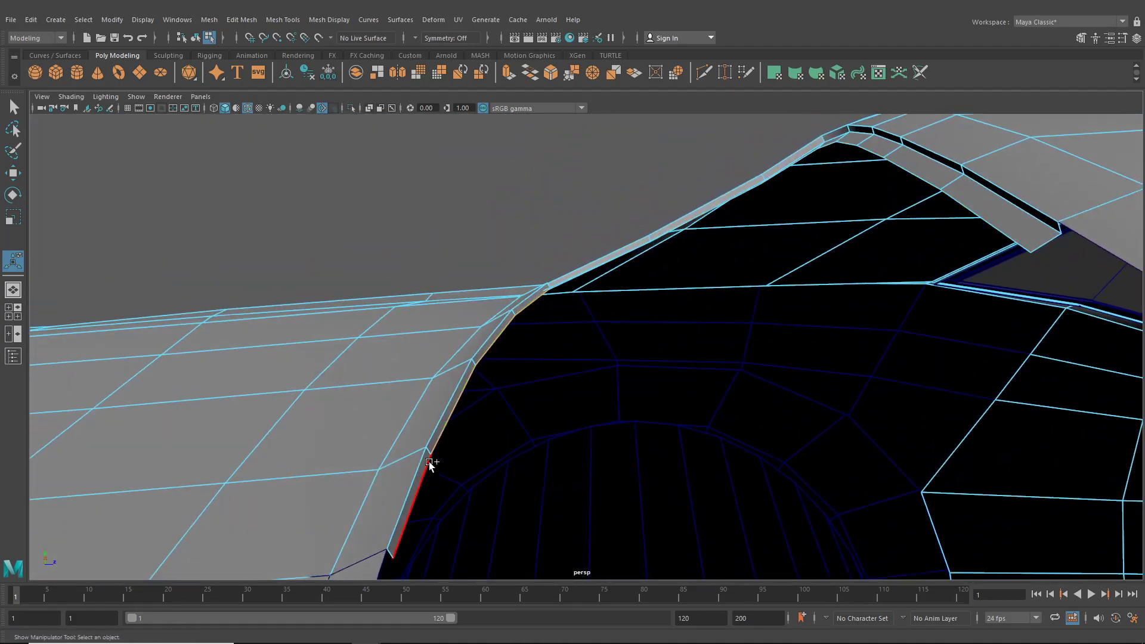
{"action": "left_click", "coordinate": [428, 461], "text": "shift"}
{"action": "key", "text": "ctrl+e"}
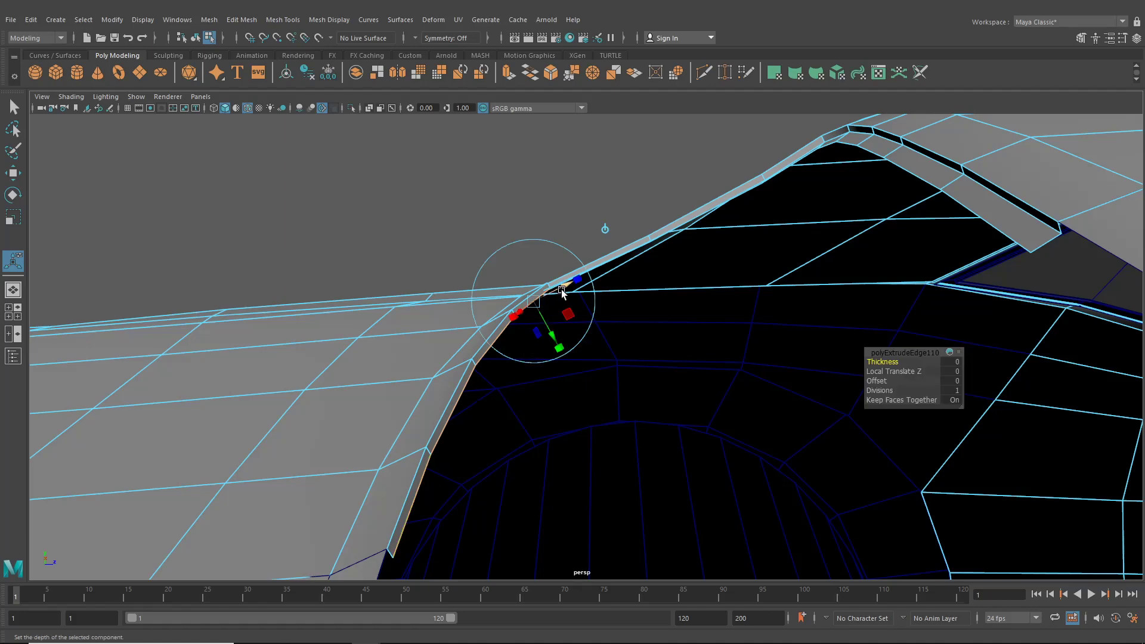
{"action": "left_click_drag", "start_coordinate": [561, 288], "coordinate": [570, 289]}
{"action": "left_click_drag", "start_coordinate": [570, 290], "coordinate": [671, 310], "text": "alt"}
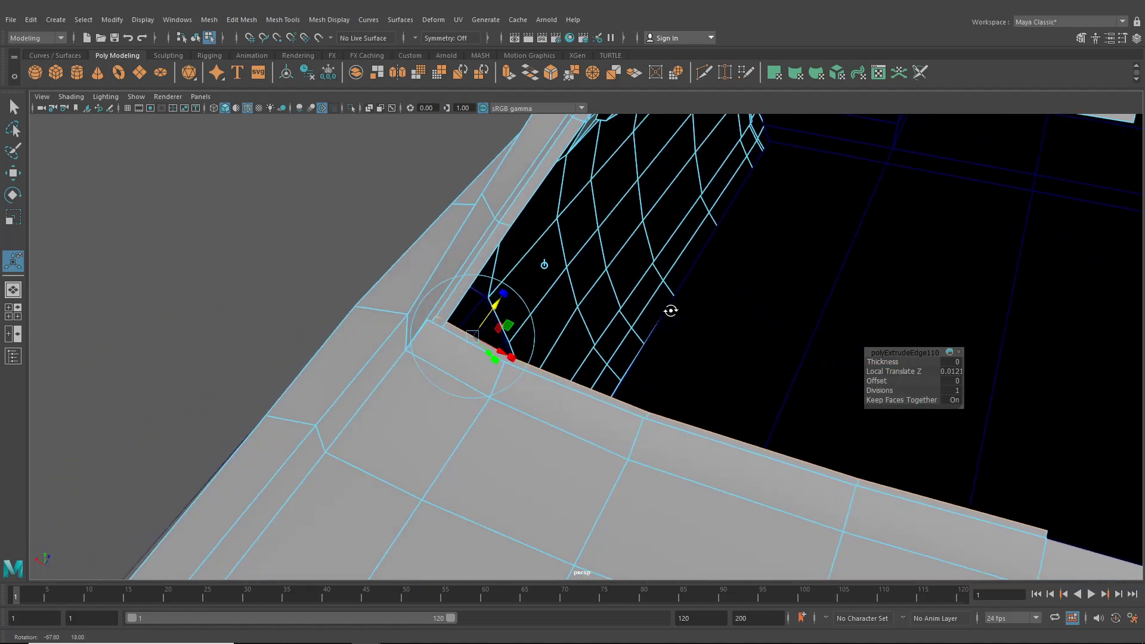
{"action": "left_click_drag", "start_coordinate": [493, 310], "coordinate": [637, 346]}
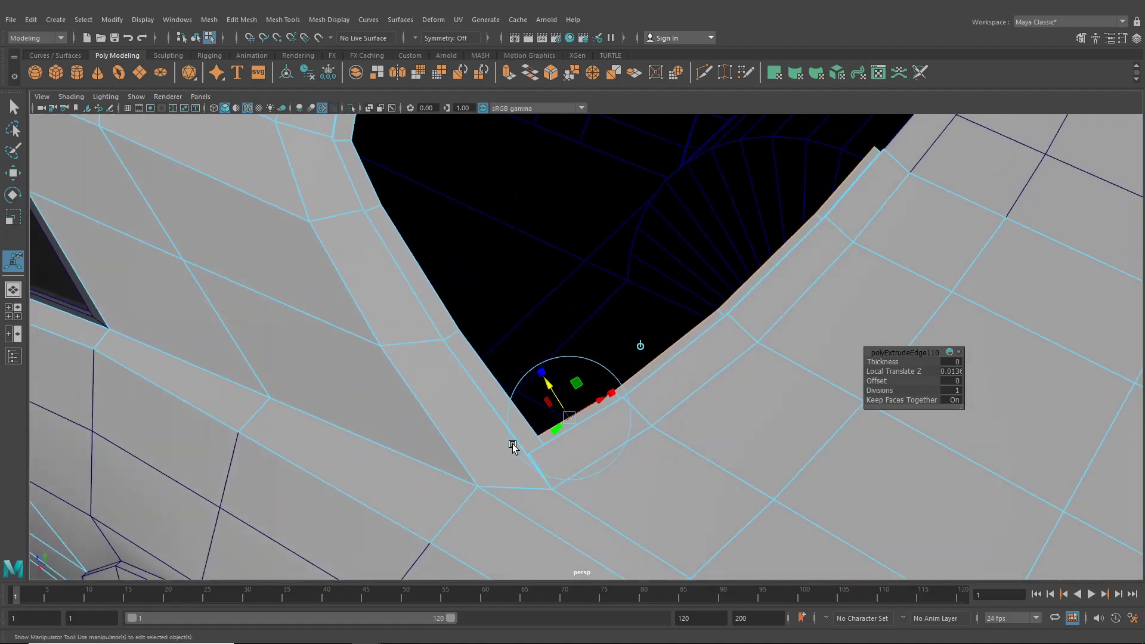
- Move the inner vertices at the rear window frame's lower corner slightly down to line up the two strips
{"action": "left_click", "coordinate": [14, 173]}
{"action": "left_click_drag", "start_coordinate": [477, 382], "coordinate": [350, 425], "text": "alt"}
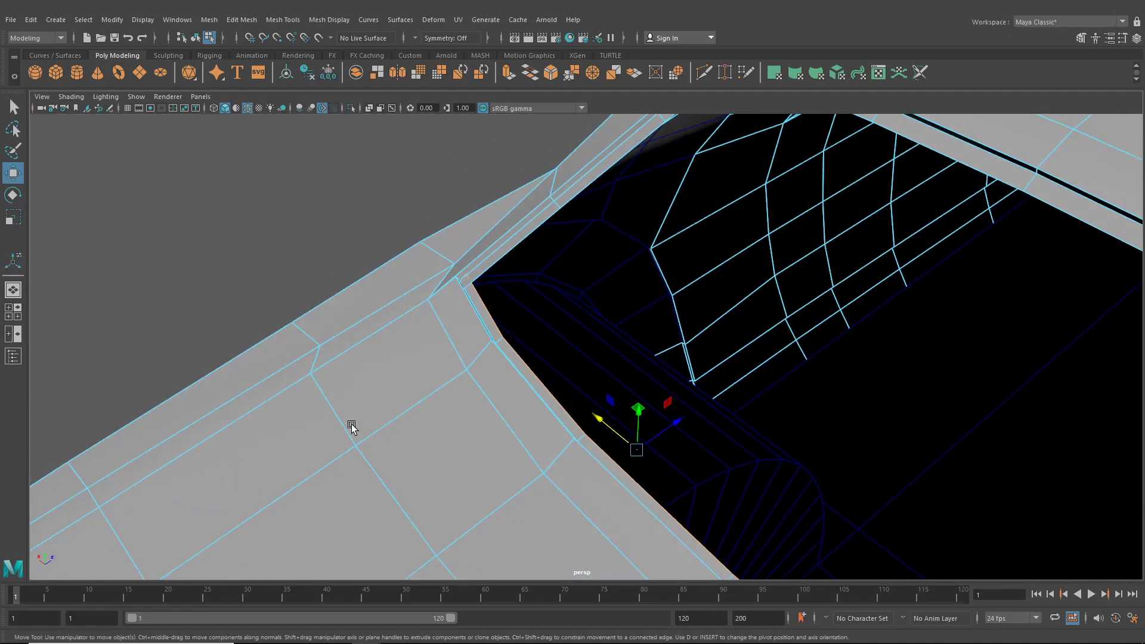
{"action": "middle_click_drag", "start_coordinate": [417, 388], "coordinate": [532, 457], "text": "alt"}
{"action": "left_click_drag", "start_coordinate": [543, 457], "coordinate": [322, 382], "text": "alt"}
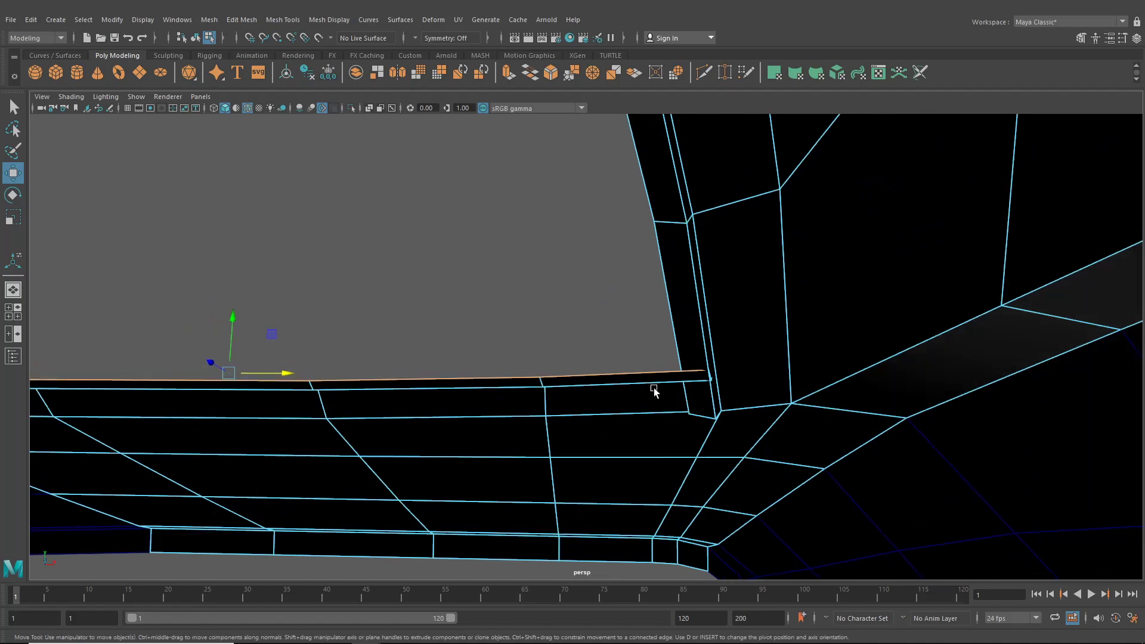
{"action": "middle_click_drag", "start_coordinate": [643, 409], "coordinate": [622, 380], "text": "alt"}
{"action": "scroll", "coordinate": [616, 421], "scroll_direction": "up", "scroll_amount": 4}
{"action": "left_click_drag", "start_coordinate": [622, 379], "coordinate": [703, 464], "text": "alt"}
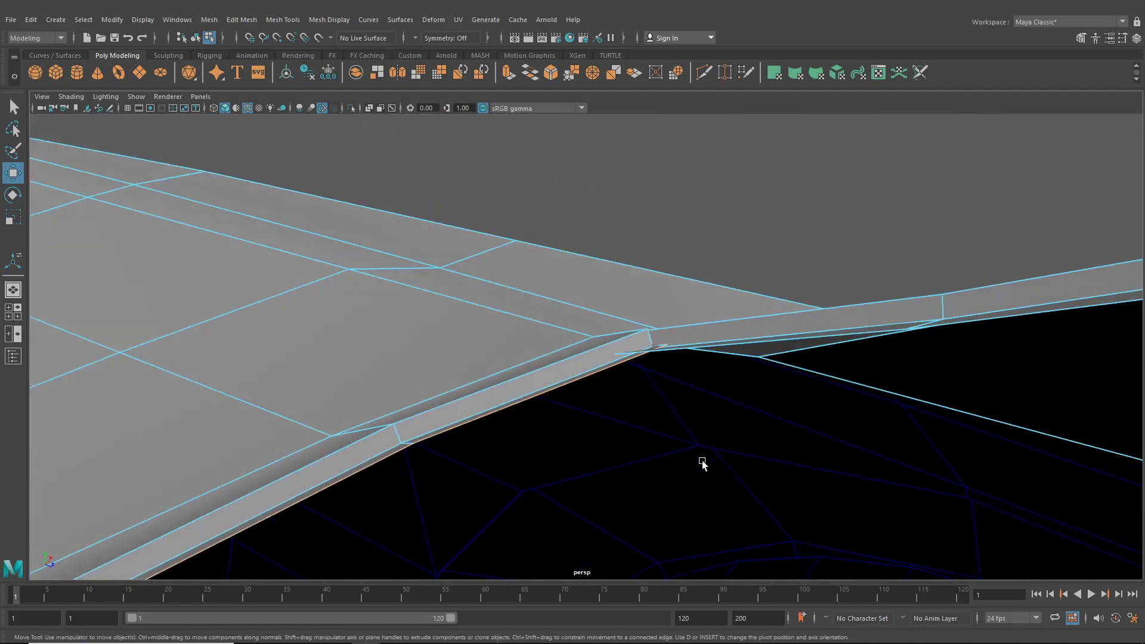
{"action": "right_click_drag", "start_coordinate": [680, 351], "coordinate": [614, 337]}
{"action": "left_click_drag", "start_coordinate": [609, 361], "coordinate": [599, 390], "text": "alt"}
{"action": "left_click", "coordinate": [600, 489]}
{"action": "left_click_drag", "start_coordinate": [601, 491], "coordinate": [657, 520], "text": "alt"}
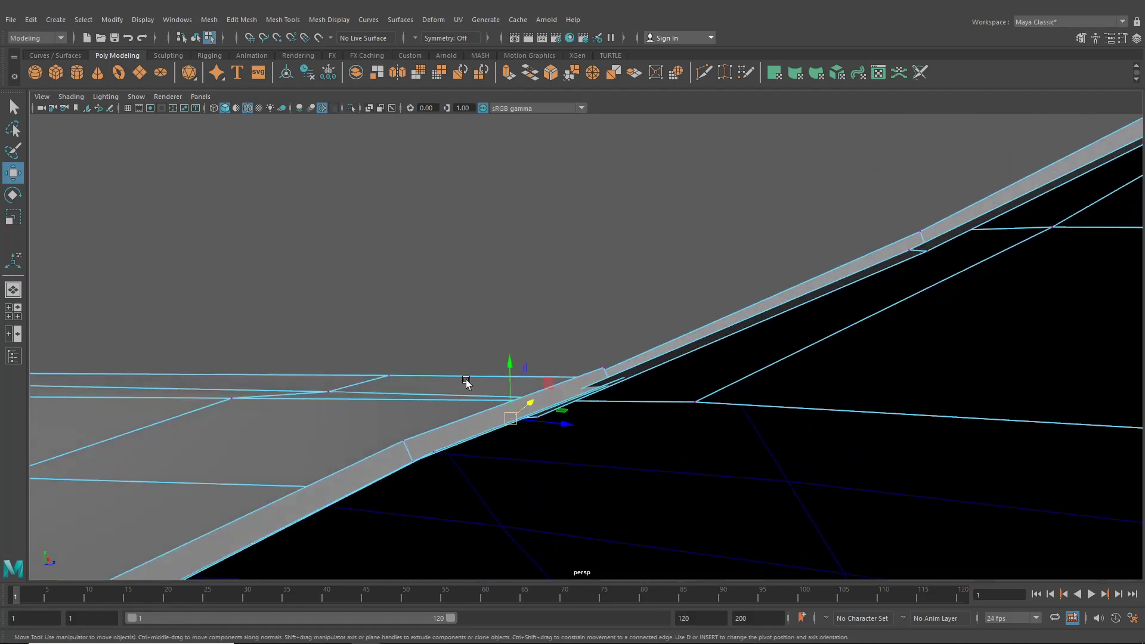
{"action": "left_click_drag", "start_coordinate": [507, 364], "coordinate": [508, 377]}
{"action": "left_click_drag", "start_coordinate": [510, 380], "coordinate": [532, 410], "text": "alt"}
{"action": "left_click", "coordinate": [603, 289]}
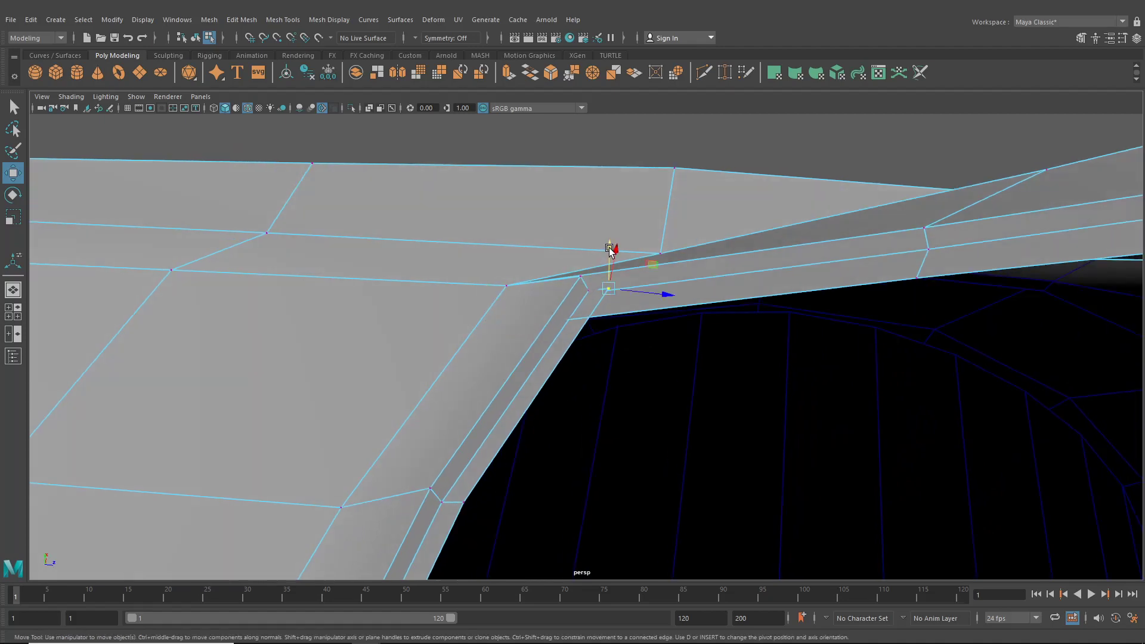
{"action": "mouse_move", "coordinate": [609, 248]}
{"action": "left_mouse_down", "text": "alt"}
{"action": "mouse_move", "coordinate": [624, 266]}
{"action": "mouse_move", "coordinate": [614, 289]}
{"action": "mouse_move", "coordinate": [611, 263]}
{"action": "left_mouse_up", "text": "alt"}
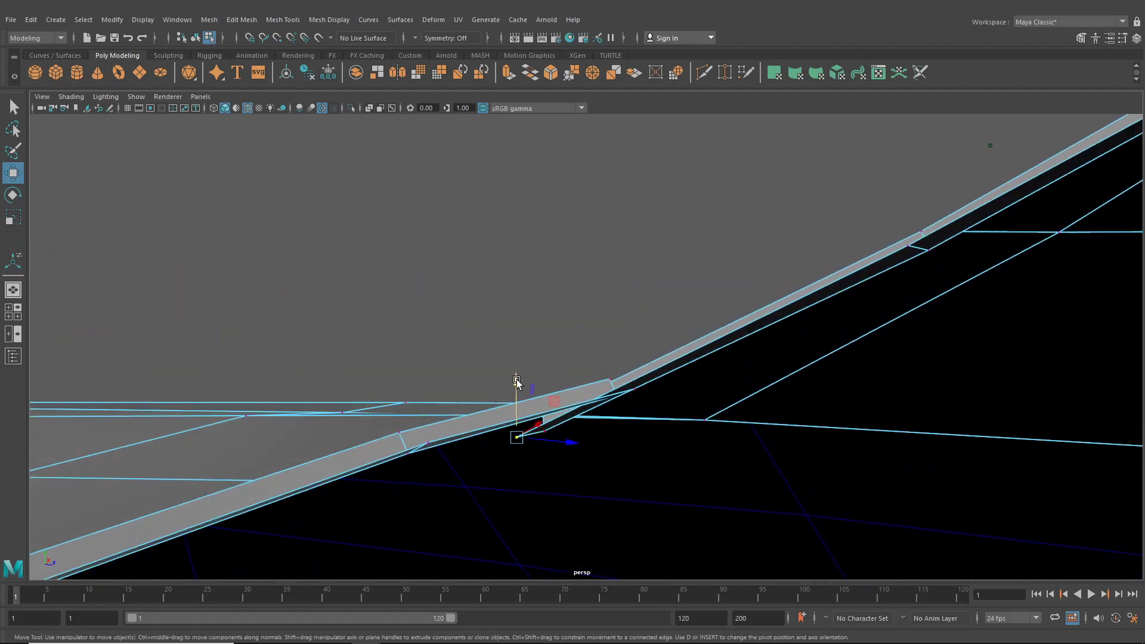
{"action": "left_click_drag", "start_coordinate": [517, 381], "coordinate": [517, 383]}
- Move the inner vertices along the rear window frame's pillar strip slightly down
{"action": "left_click_drag", "start_coordinate": [642, 393], "coordinate": [727, 370], "text": "alt"}
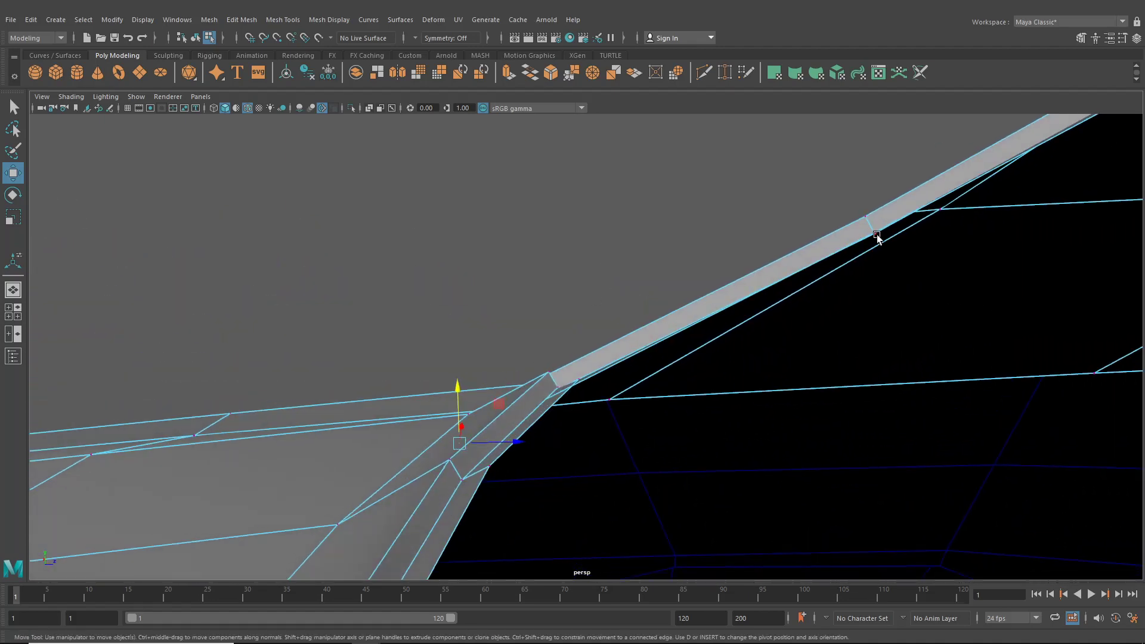
{"action": "left_click_drag", "start_coordinate": [877, 237], "coordinate": [948, 250], "text": "alt"}
{"action": "middle_click_drag", "start_coordinate": [477, 161], "coordinate": [591, 268], "text": "alt"}
{"action": "left_click", "coordinate": [615, 315]}
{"action": "left_click_drag", "start_coordinate": [575, 274], "coordinate": [585, 327], "text": "alt"}
{"action": "left_click_drag", "start_coordinate": [799, 311], "coordinate": [799, 314]}
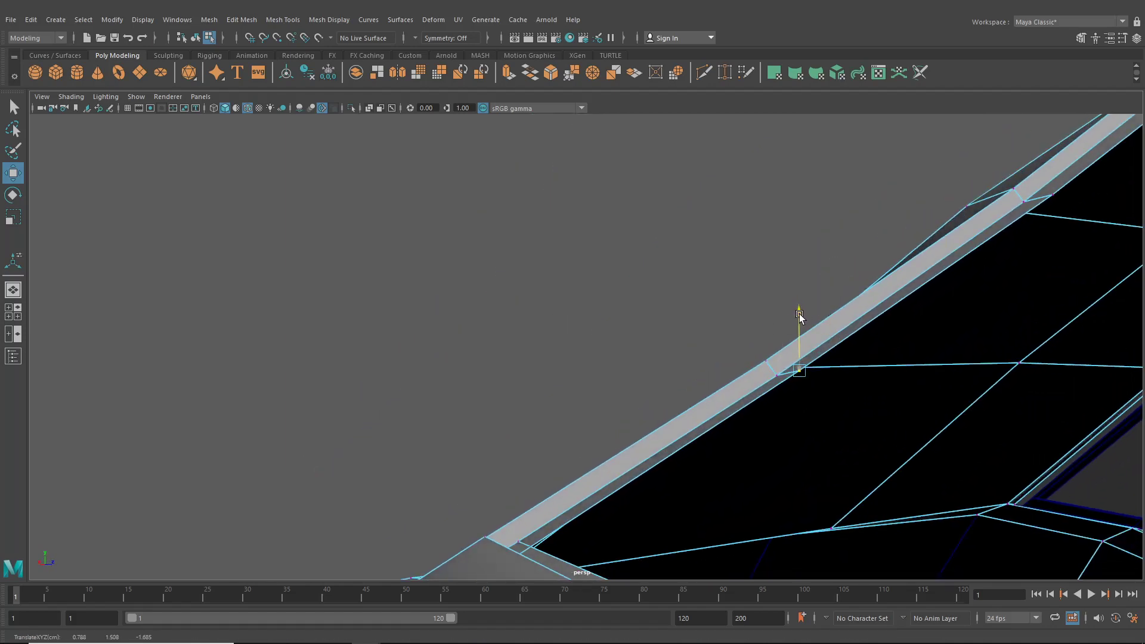
{"action": "left_click", "coordinate": [1051, 195]}
{"action": "left_click_drag", "start_coordinate": [1049, 173], "coordinate": [1051, 180]}
- Lower the inner vertices of the frame strip under the roof edge, from the upper corner to the car's centre
{"action": "scroll", "coordinate": [993, 258], "scroll_direction": "down", "scroll_amount": 4}
{"action": "left_click_drag", "start_coordinate": [993, 258], "coordinate": [668, 313], "text": "alt"}
{"action": "scroll", "coordinate": [1013, 301], "scroll_direction": "down", "scroll_amount": 5}
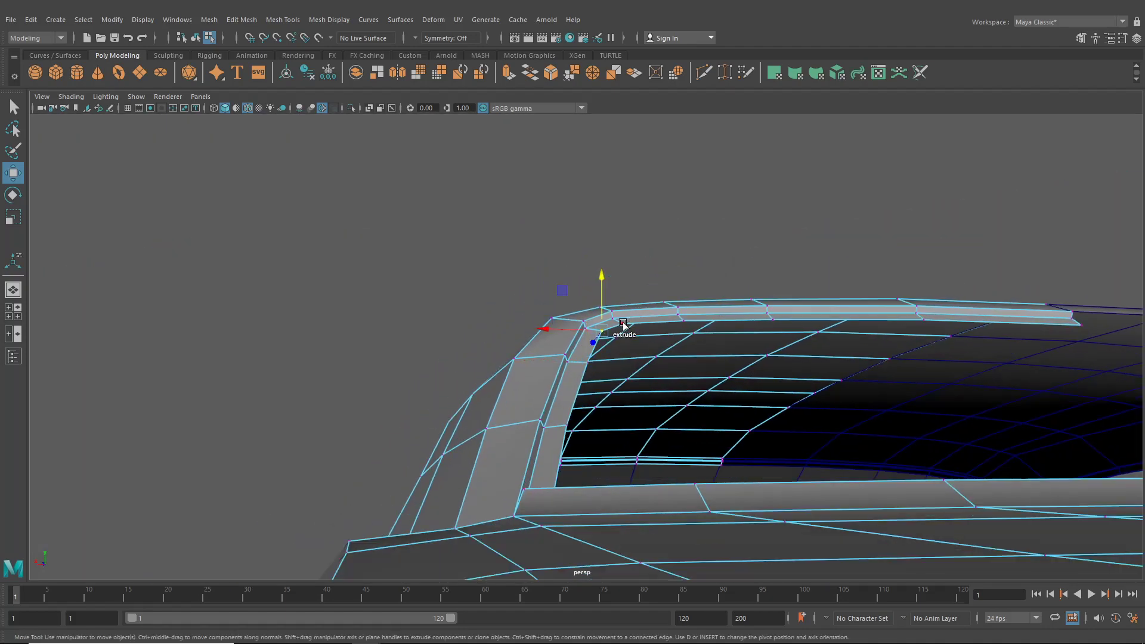
{"action": "left_click", "coordinate": [623, 323], "text": "shift"}
{"action": "left_click_drag", "start_coordinate": [644, 279], "coordinate": [644, 282]}
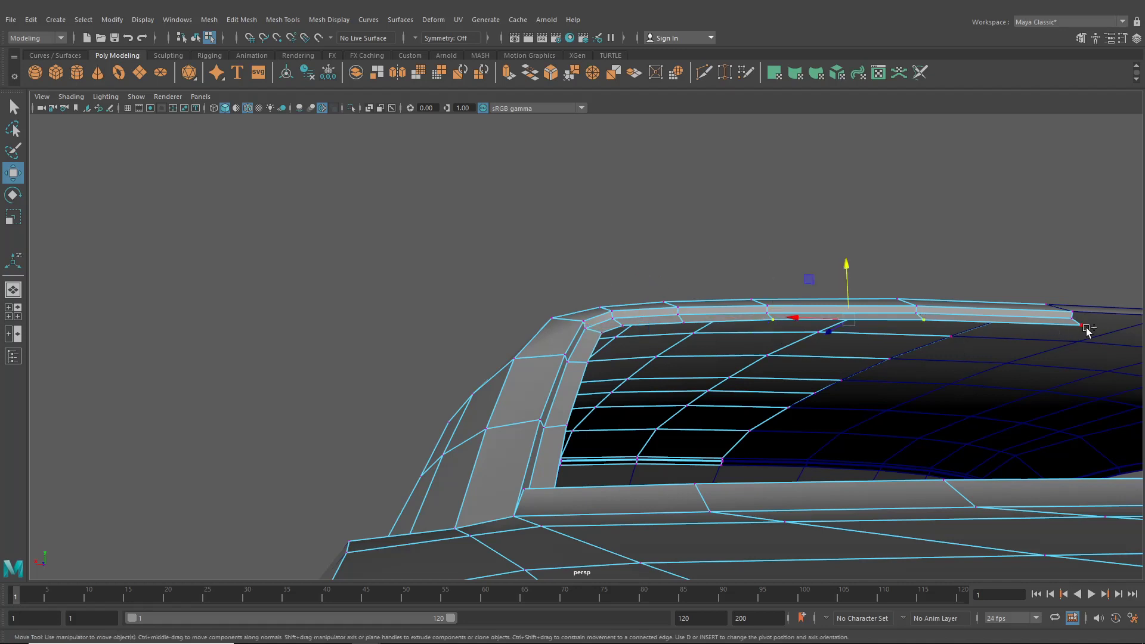
{"action": "left_click_drag", "start_coordinate": [934, 273], "coordinate": [655, 402]}
- Lower the two inner vertices nearest the corner on the rear window frame's lower strip
{"action": "middle_click_drag", "start_coordinate": [654, 402], "coordinate": [713, 385], "text": "alt"}
{"action": "left_click_drag", "start_coordinate": [713, 386], "coordinate": [517, 396], "text": "alt"}
{"action": "middle_click_drag", "start_coordinate": [517, 396], "coordinate": [628, 339], "text": "alt"}
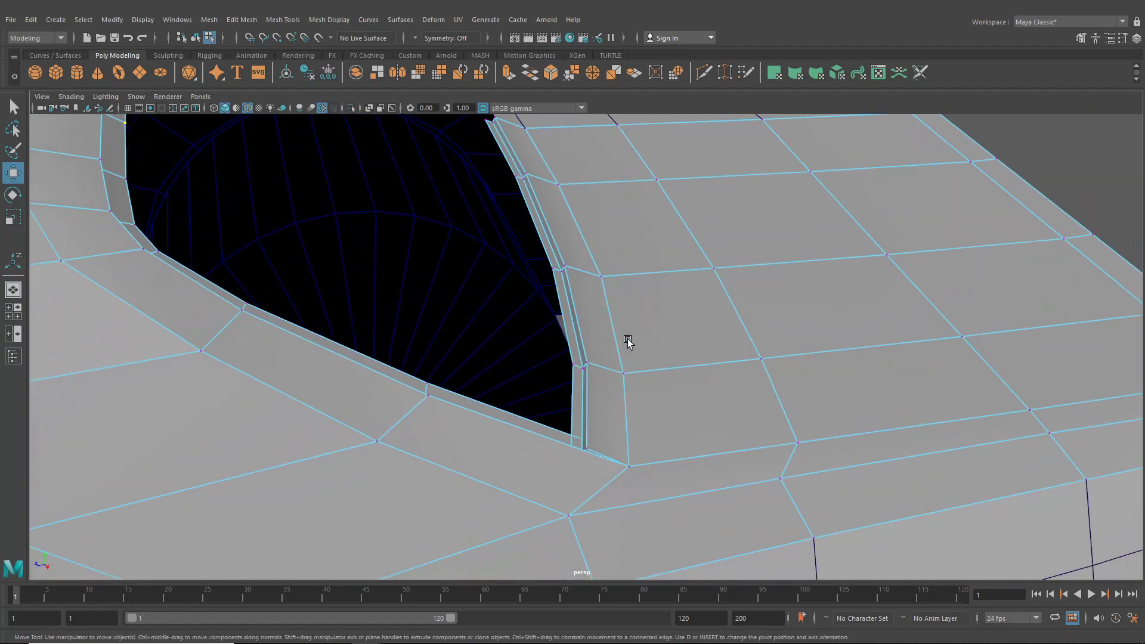
{"action": "left_click_drag", "start_coordinate": [628, 339], "coordinate": [570, 375], "text": "alt"}
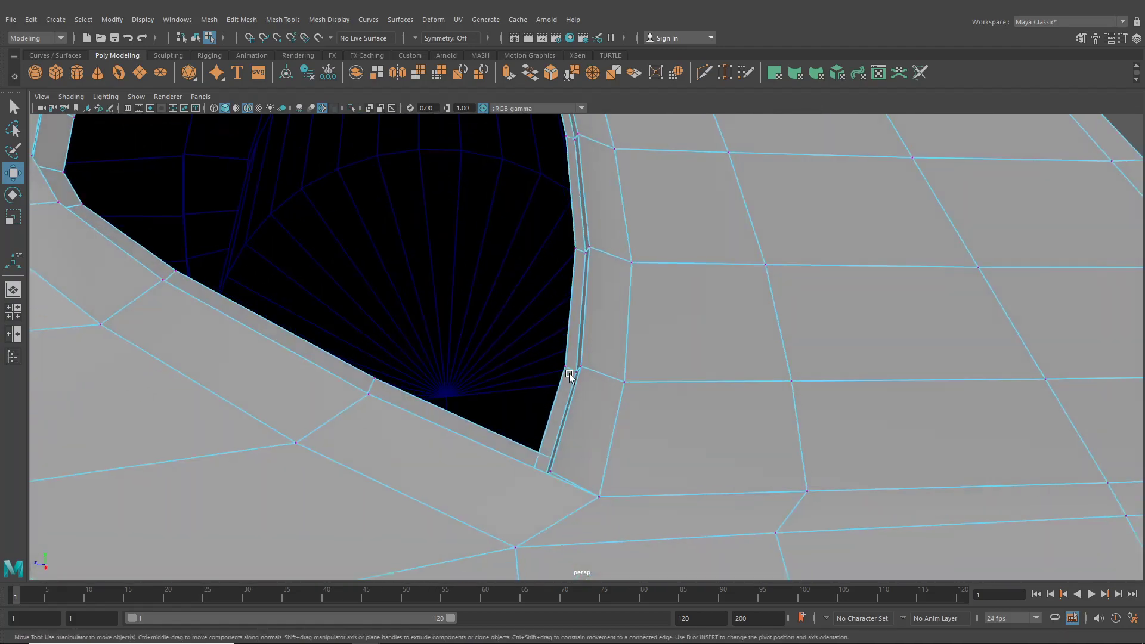
{"action": "left_click", "coordinate": [577, 249], "text": "shift"}
{"action": "left_click_drag", "start_coordinate": [571, 257], "coordinate": [570, 259]}
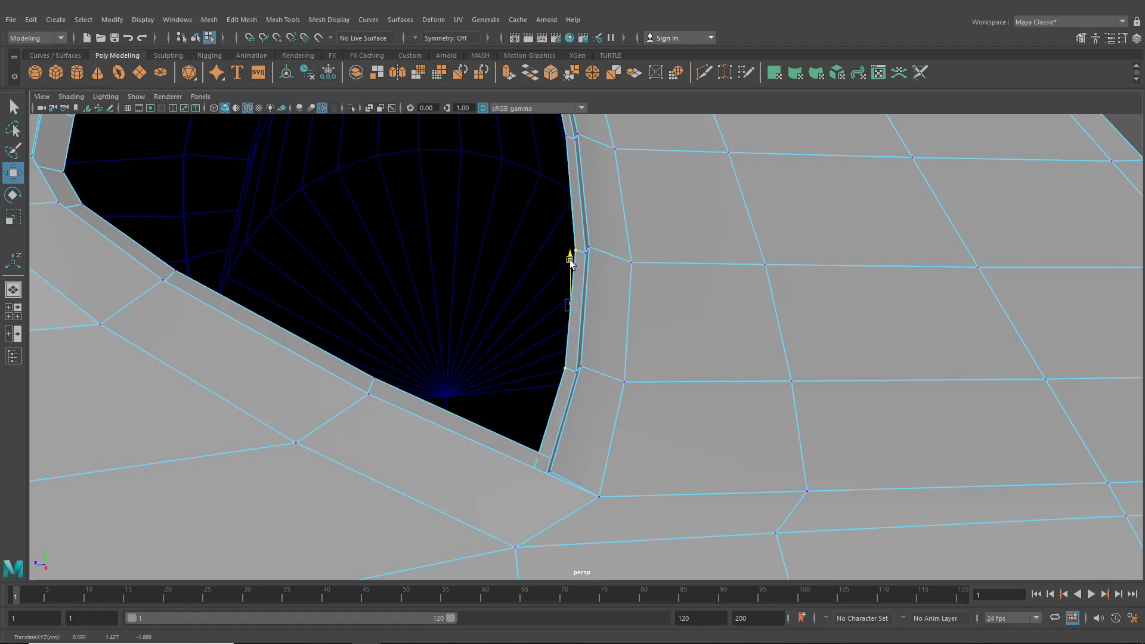
- Lower the two inner vertices nearest the car's centre on the frame's lower strip
{"action": "left_click_drag", "start_coordinate": [570, 259], "coordinate": [559, 314], "text": "alt"}
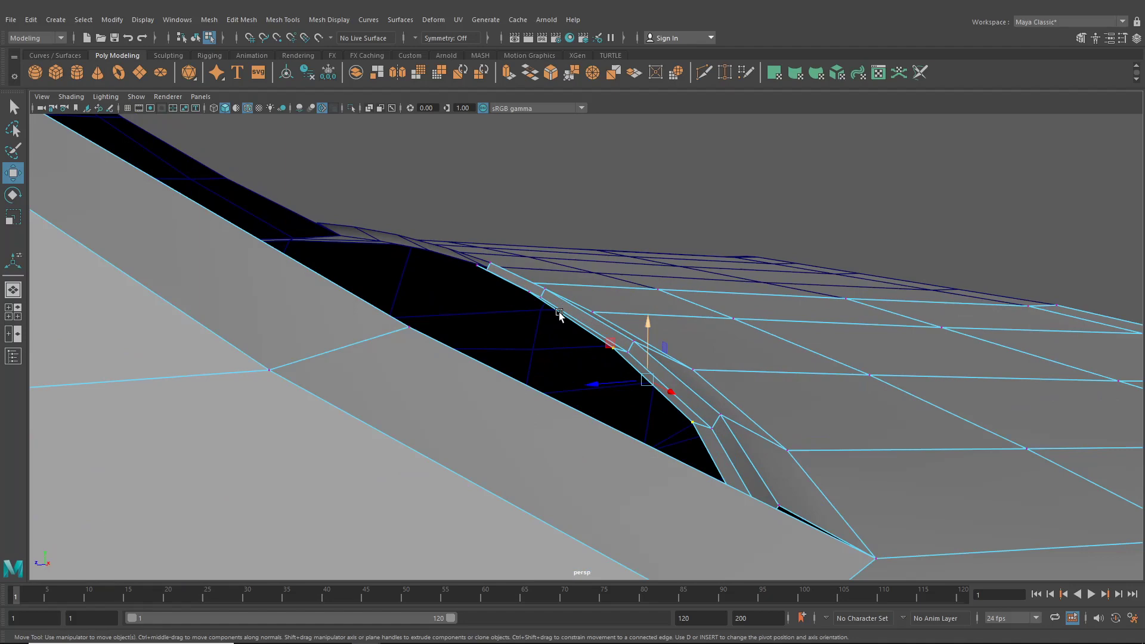
{"action": "left_click", "coordinate": [530, 294]}
{"action": "left_click", "coordinate": [475, 267], "text": "shift"}
{"action": "left_click", "coordinate": [501, 222]}
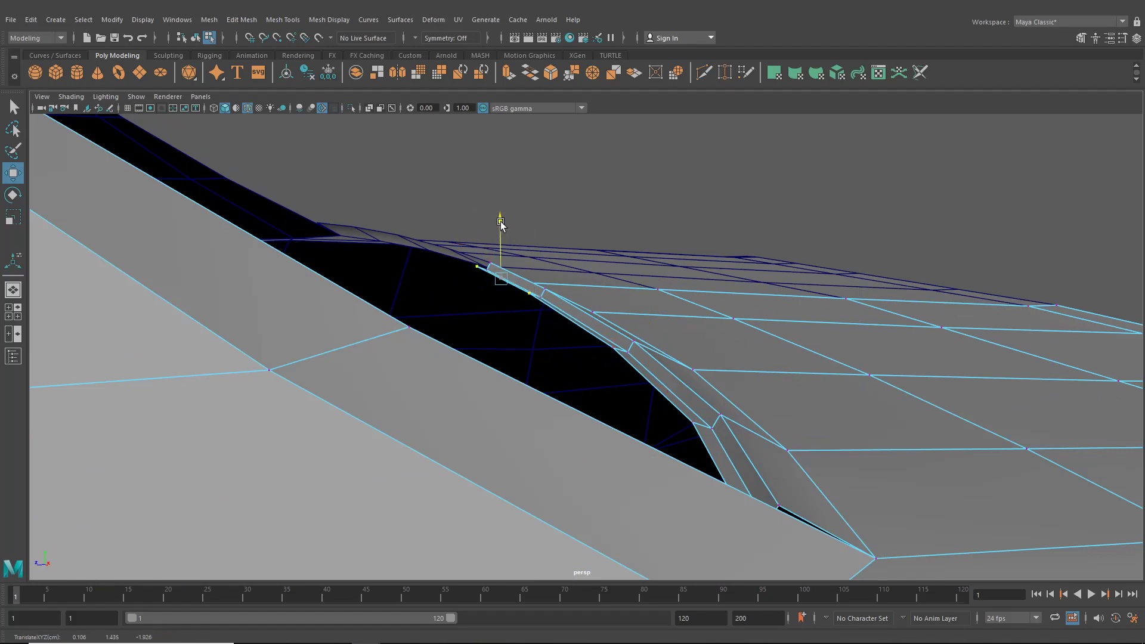
- Insert an edge loop along the roof and pillar strip and another along the lower strip of the rear window frame
{"action": "scroll", "coordinate": [512, 236], "scroll_direction": "down", "scroll_amount": 5}
{"action": "left_click_drag", "start_coordinate": [577, 312], "coordinate": [486, 353], "text": "alt"}
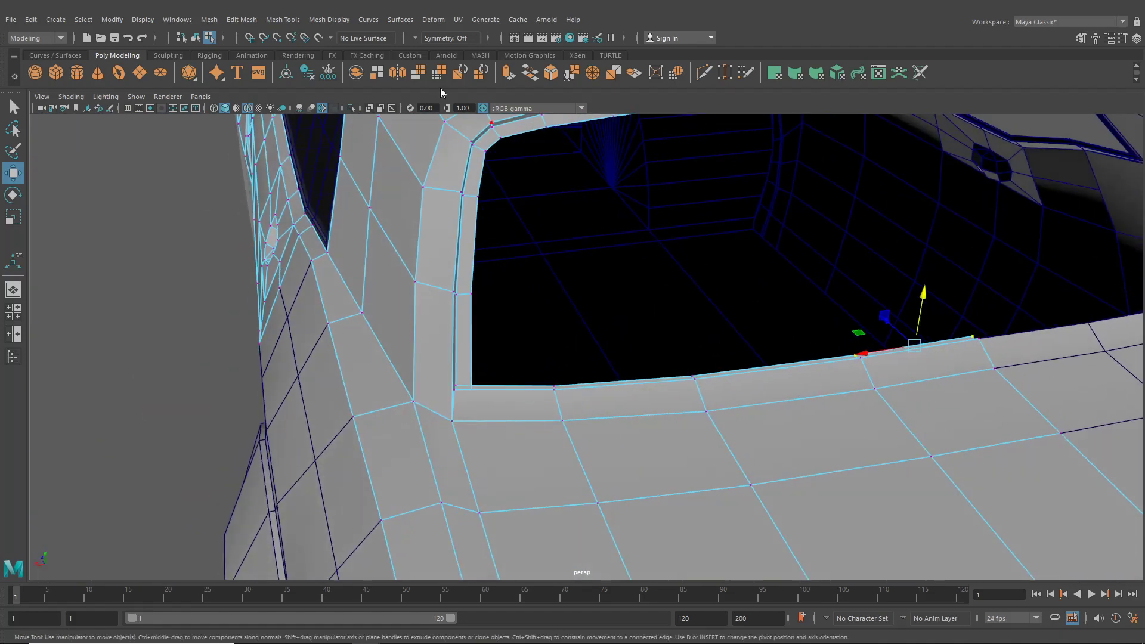
{"action": "left_click", "coordinate": [281, 20]}
{"action": "left_click", "coordinate": [325, 111]}
{"action": "scroll", "coordinate": [437, 281], "scroll_direction": "up", "scroll_amount": 5}
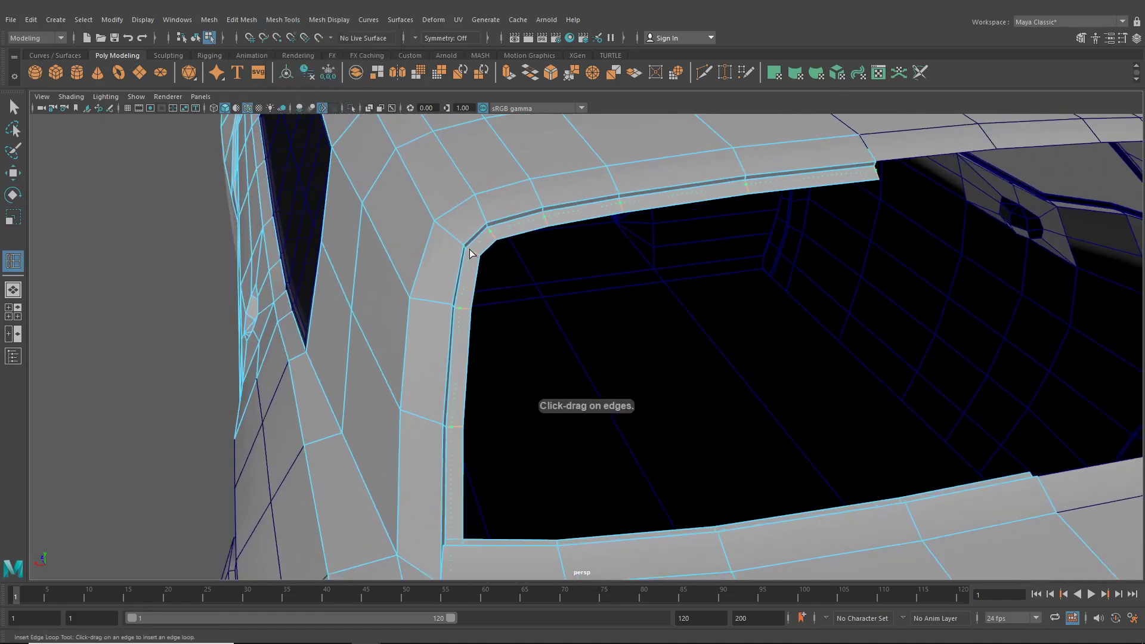
{"action": "left_click", "coordinate": [468, 248]}
{"action": "left_click_drag", "start_coordinate": [524, 345], "coordinate": [425, 373], "text": "alt"}
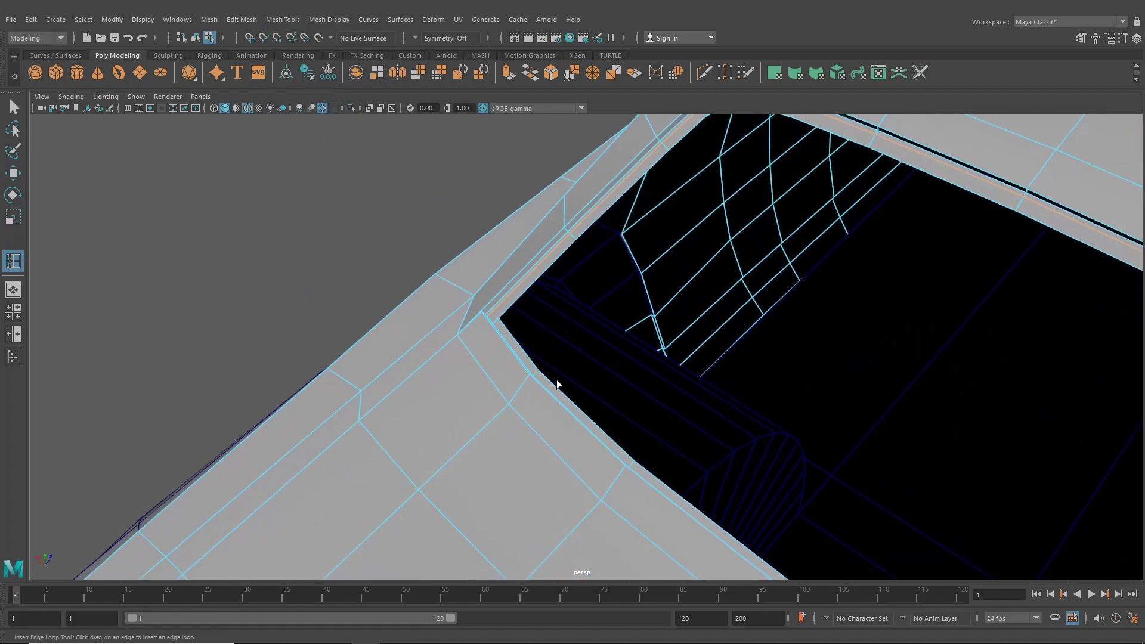
{"action": "left_click_drag", "start_coordinate": [557, 384], "coordinate": [505, 345], "text": "alt"}
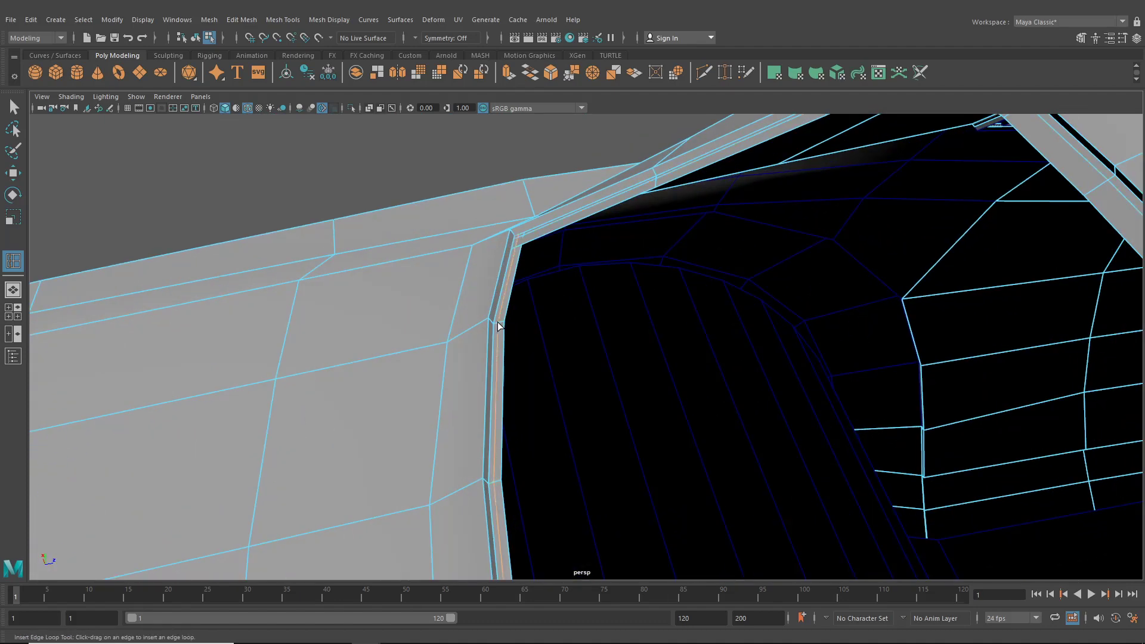
{"action": "scroll", "coordinate": [504, 326], "scroll_direction": "down", "scroll_amount": 5}
{"action": "left_click_drag", "start_coordinate": [531, 342], "coordinate": [668, 343], "text": "alt"}
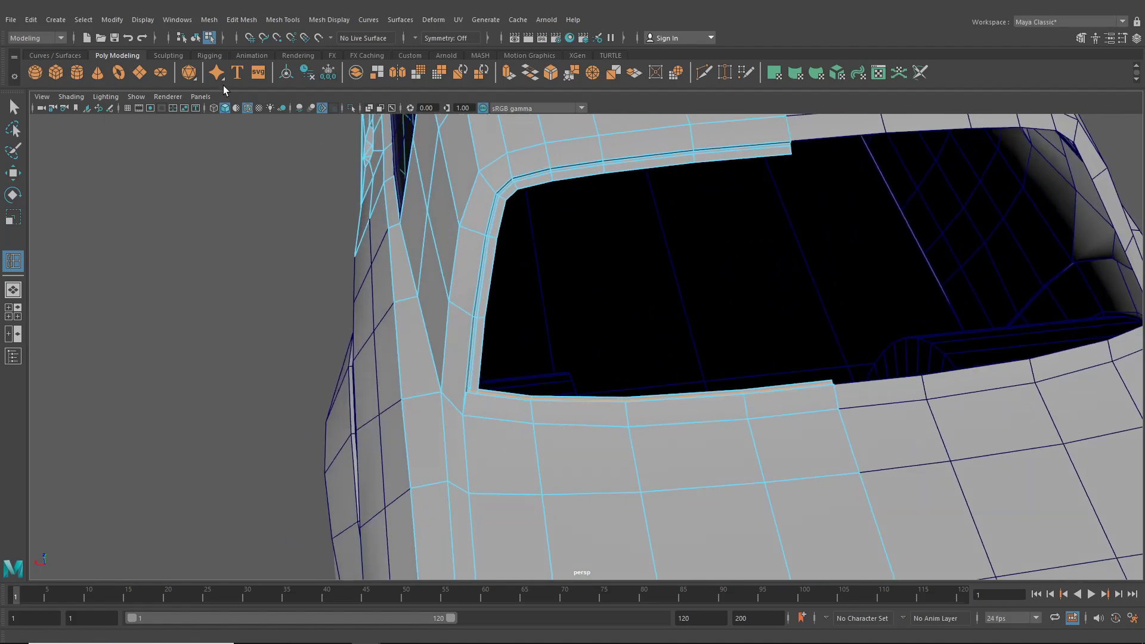
- Extrude the inner edges of the rear window frame's lower strip upward into a tall upright panel
{"action": "left_click", "coordinate": [18, 106]}
{"action": "left_click_drag", "start_coordinate": [475, 177], "coordinate": [503, 261], "text": "alt"}
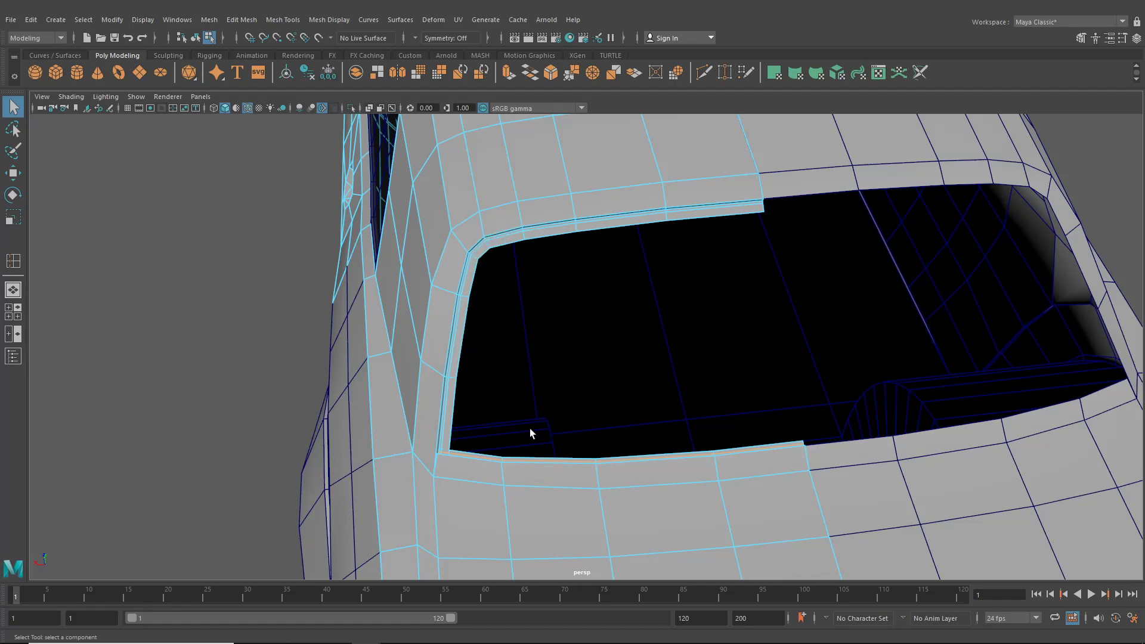
{"action": "left_click_drag", "start_coordinate": [530, 429], "coordinate": [453, 387], "text": "alt"}
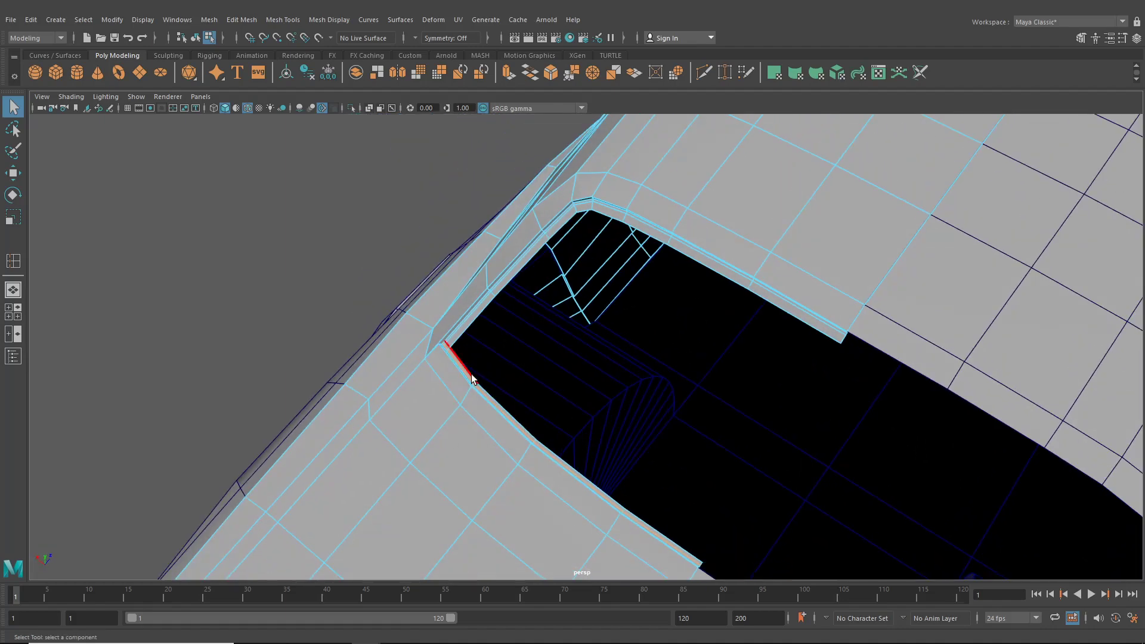
{"action": "right_click_drag", "start_coordinate": [471, 375], "coordinate": [472, 272]}
{"action": "left_click", "coordinate": [467, 375]}
{"action": "left_click", "coordinate": [646, 521], "text": "shift"}
{"action": "left_click_drag", "start_coordinate": [646, 521], "coordinate": [631, 404], "text": "alt"}
{"action": "key", "text": "ctrl+e"}
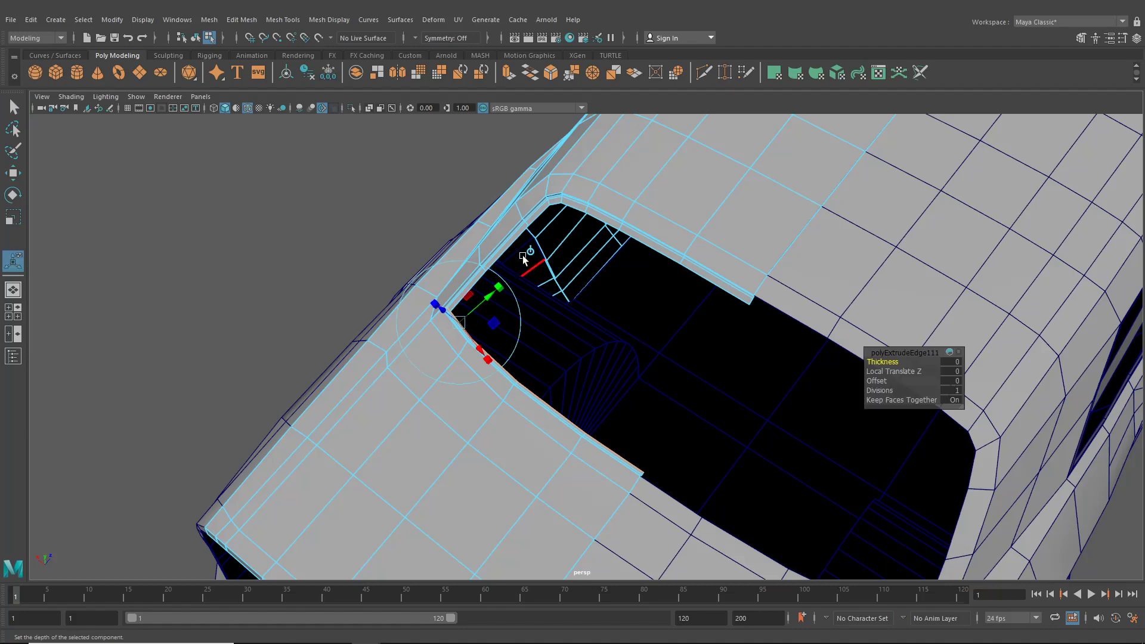
{"action": "left_click", "coordinate": [530, 251]}
{"action": "left_click_drag", "start_coordinate": [514, 394], "coordinate": [538, 125], "text": "alt"}
- Extract the extruded upright faces from the body as a separate rear glass panel and select that panel
{"action": "right_click_drag", "start_coordinate": [497, 231], "coordinate": [496, 262]}
{"action": "left_click_drag", "start_coordinate": [494, 266], "coordinate": [463, 199], "text": "alt"}
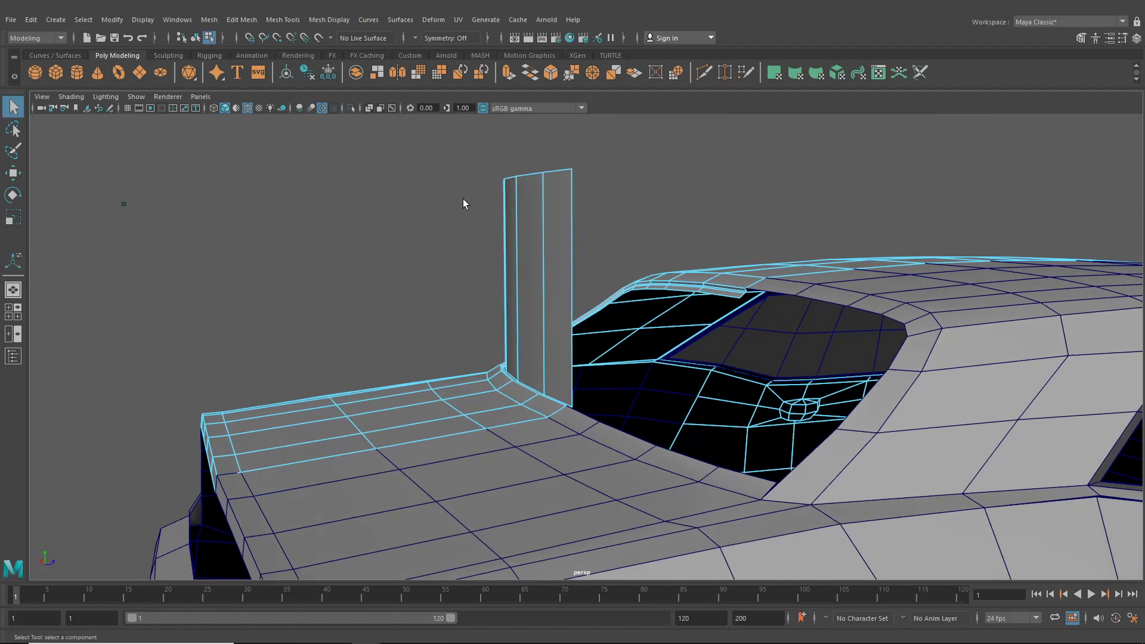
{"action": "left_click_drag", "start_coordinate": [588, 224], "coordinate": [588, 224]}
{"action": "left_click", "coordinate": [230, 21]}
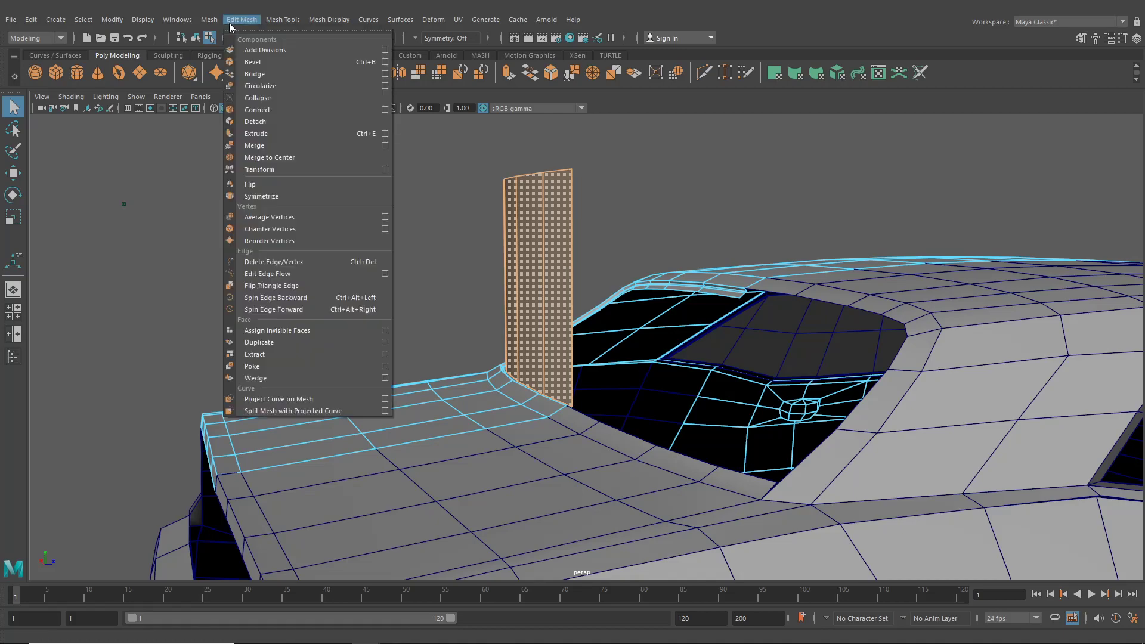
{"action": "left_click", "coordinate": [255, 355]}
{"action": "left_click_drag", "start_coordinate": [432, 242], "coordinate": [787, 209], "text": "alt"}
{"action": "left_click", "coordinate": [787, 206]}
{"action": "left_click", "coordinate": [586, 301]}
- Snap the two top vertices of the glass panel nearest the car's centre onto the frame strip under the roof edge
{"action": "right_click_drag", "start_coordinate": [588, 286], "coordinate": [524, 281]}
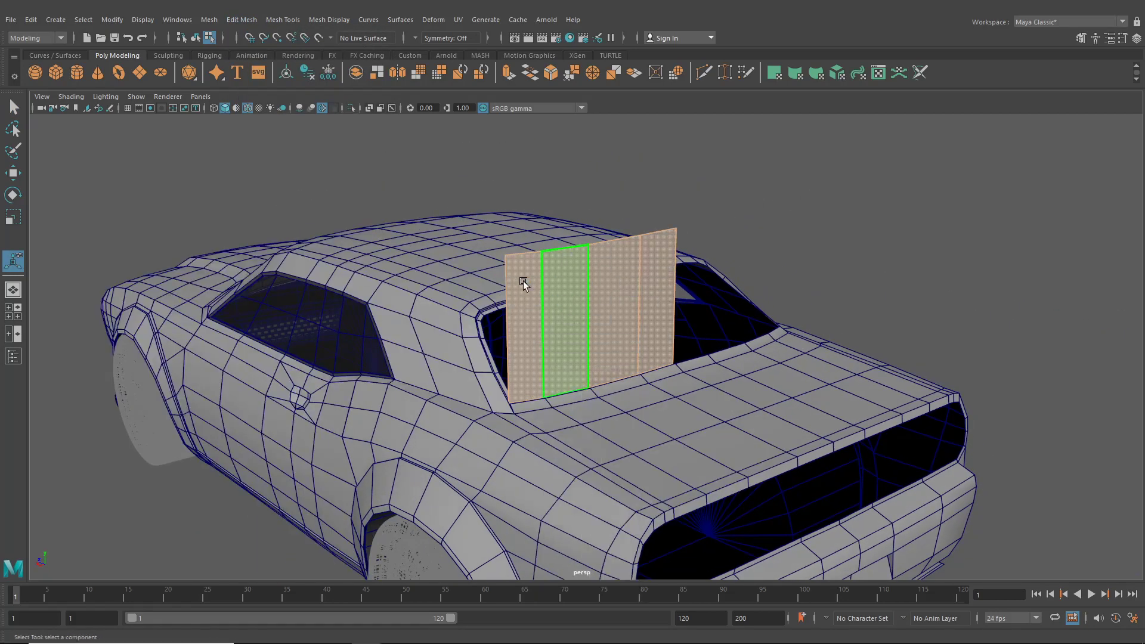
{"action": "left_click", "coordinate": [18, 179]}
{"action": "left_click_drag", "start_coordinate": [692, 310], "coordinate": [525, 328], "text": "alt"}
{"action": "right_click_drag", "start_coordinate": [525, 334], "coordinate": [611, 390], "text": "alt"}
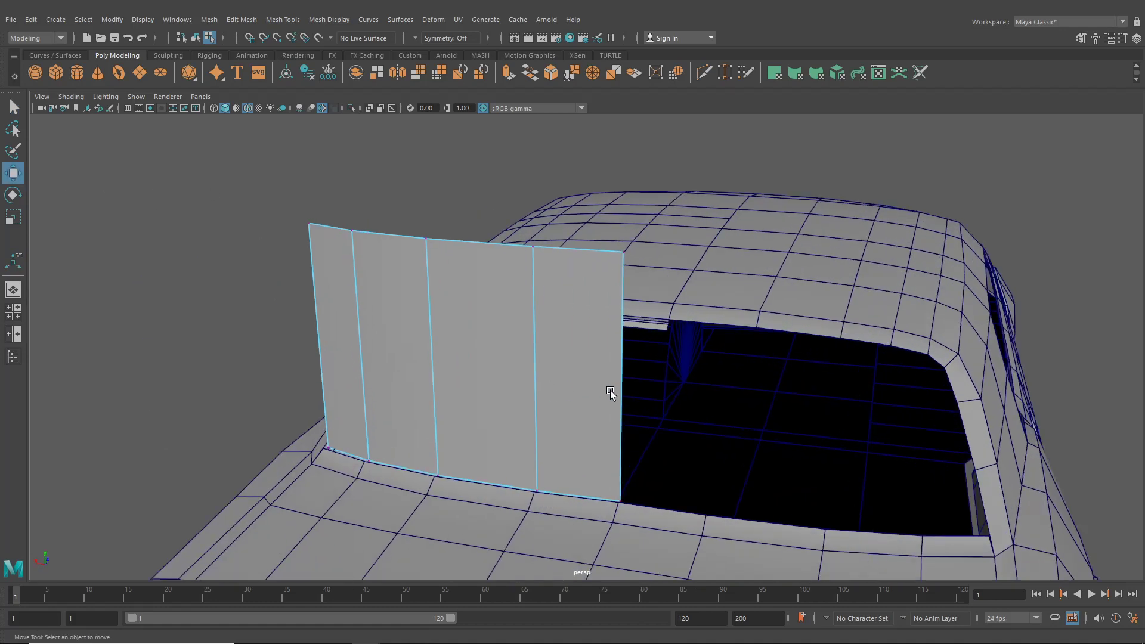
{"action": "left_click_drag", "start_coordinate": [610, 390], "coordinate": [575, 413], "text": "alt"}
{"action": "left_click_drag", "start_coordinate": [598, 328], "coordinate": [598, 329]}
{"action": "right_click_drag", "start_coordinate": [598, 329], "coordinate": [620, 344], "text": "alt"}
{"action": "key", "text": "v"}
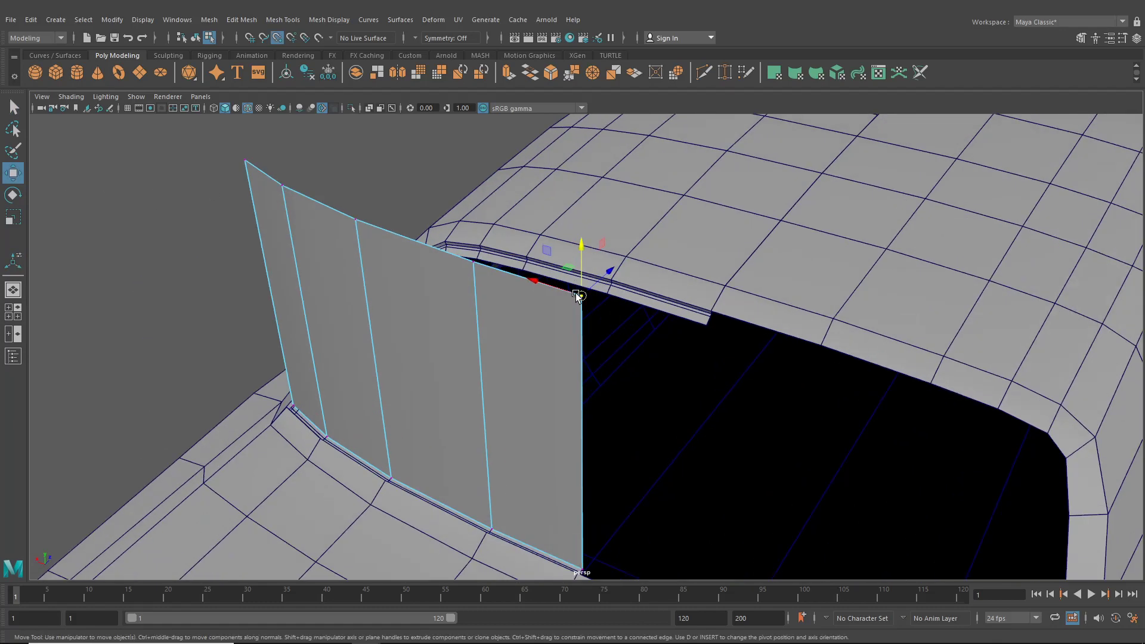
{"action": "left_click_drag", "start_coordinate": [581, 297], "coordinate": [709, 317]}
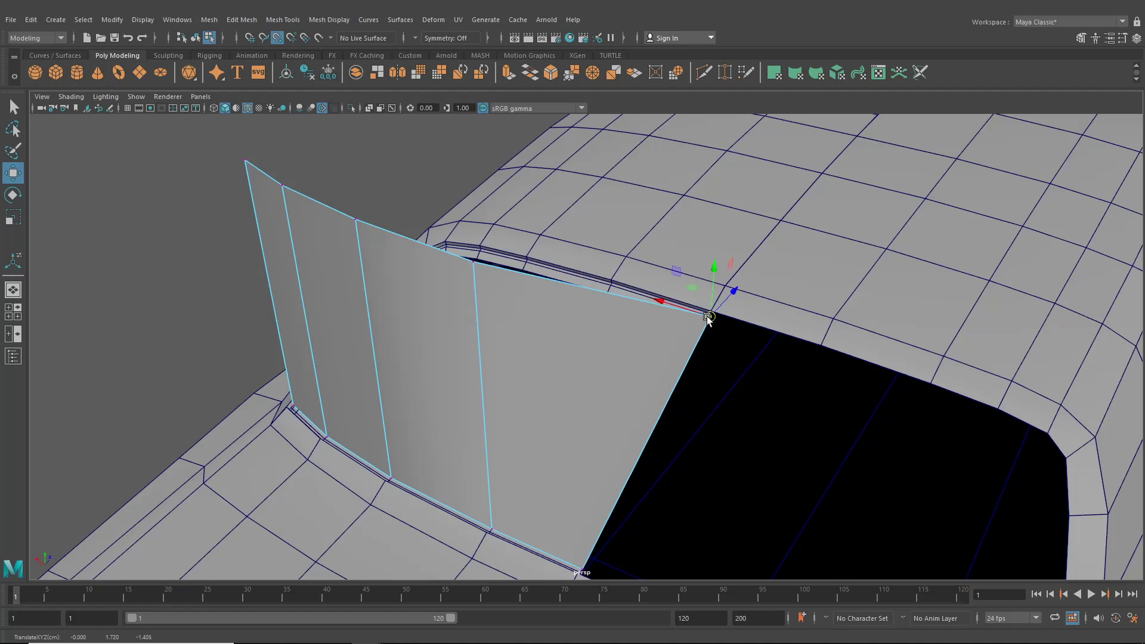
{"action": "left_click", "coordinate": [473, 262]}
{"action": "left_click_drag", "start_coordinate": [472, 261], "coordinate": [613, 290]}
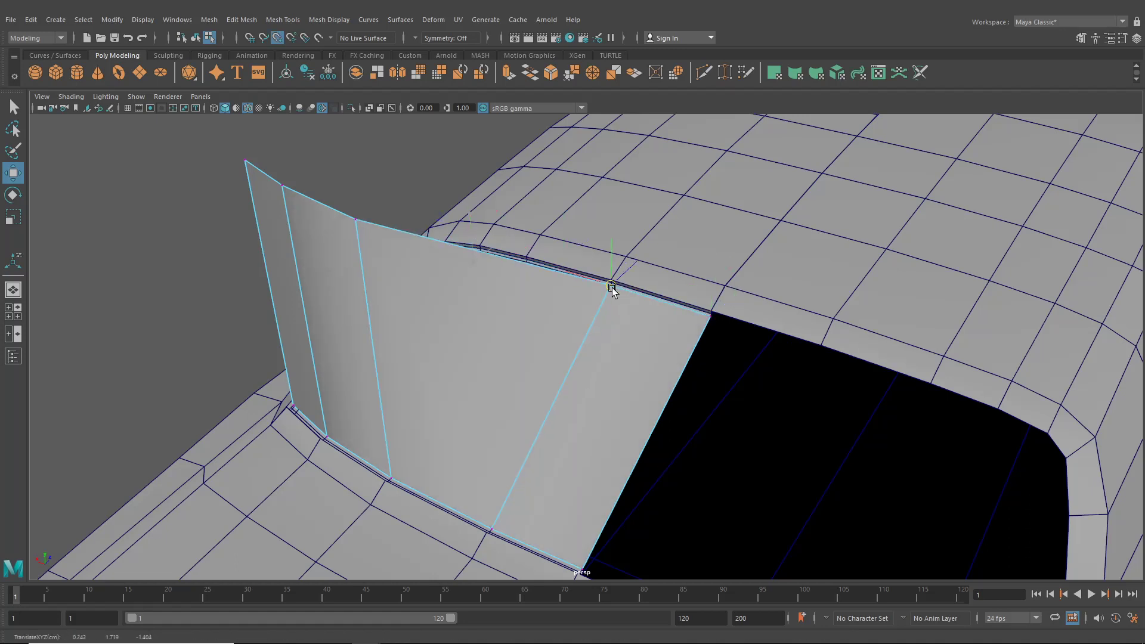
- Snap the remaining three top vertices of the glass panel onto the roof-side frame strip, up to the upper corner
{"action": "left_click", "coordinate": [356, 219]}
{"action": "left_click_drag", "start_coordinate": [357, 221], "coordinate": [528, 264]}
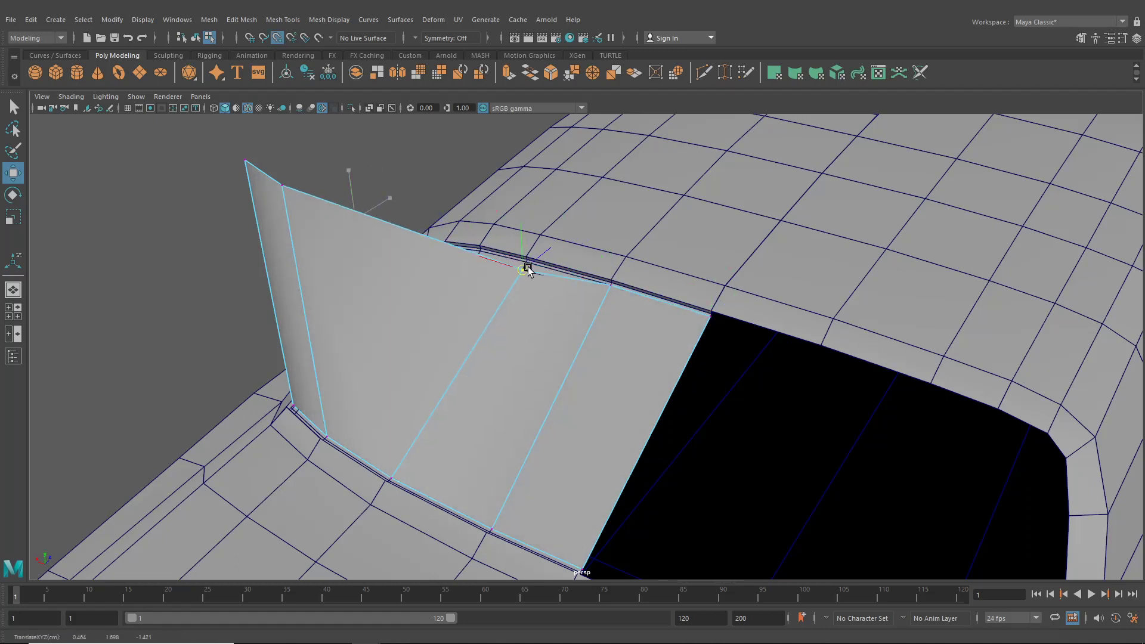
{"action": "left_click", "coordinate": [284, 183]}
{"action": "left_click_drag", "start_coordinate": [284, 184], "coordinate": [480, 255]}
{"action": "left_click", "coordinate": [244, 159]}
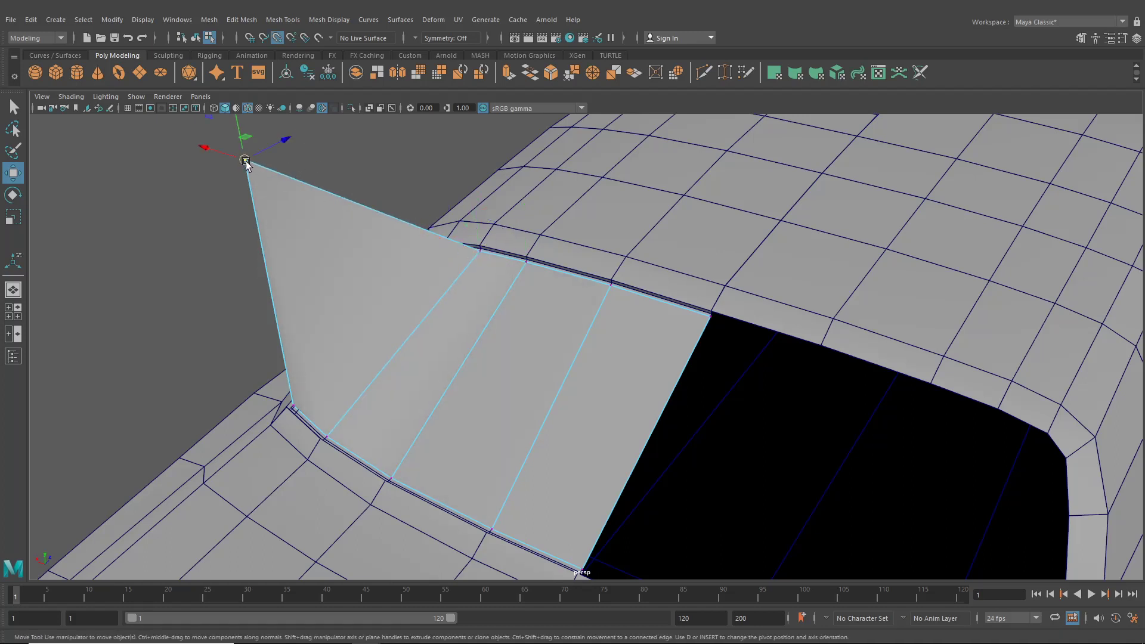
{"action": "left_click_drag", "start_coordinate": [244, 160], "coordinate": [446, 248]}
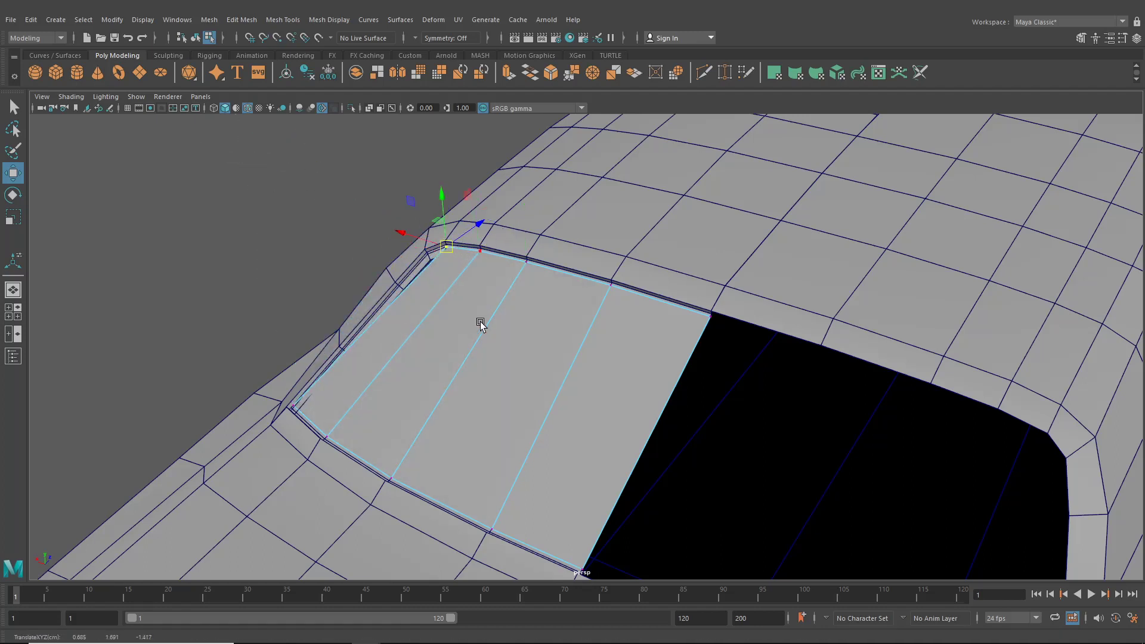
- Snap the glass panel's lower corner vertex and its neighbouring bottom vertex onto the lower frame strip
{"action": "left_click_drag", "start_coordinate": [452, 420], "coordinate": [627, 351], "text": "alt"}
{"action": "middle_click_drag", "start_coordinate": [628, 351], "coordinate": [662, 304], "text": "alt"}
{"action": "scroll", "coordinate": [525, 382], "scroll_direction": "up", "scroll_amount": 3}
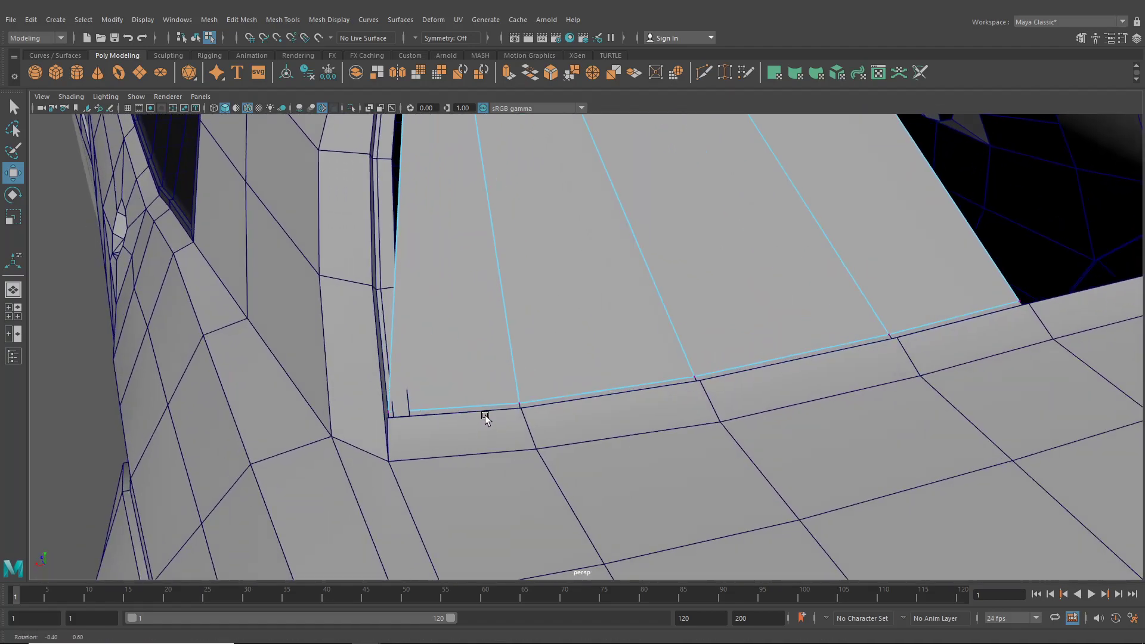
{"action": "left_click_drag", "start_coordinate": [485, 415], "coordinate": [582, 444], "text": "alt"}
{"action": "left_click_drag", "start_coordinate": [635, 492], "coordinate": [636, 490]}
{"action": "left_click_drag", "start_coordinate": [636, 491], "coordinate": [402, 414], "text": "alt"}
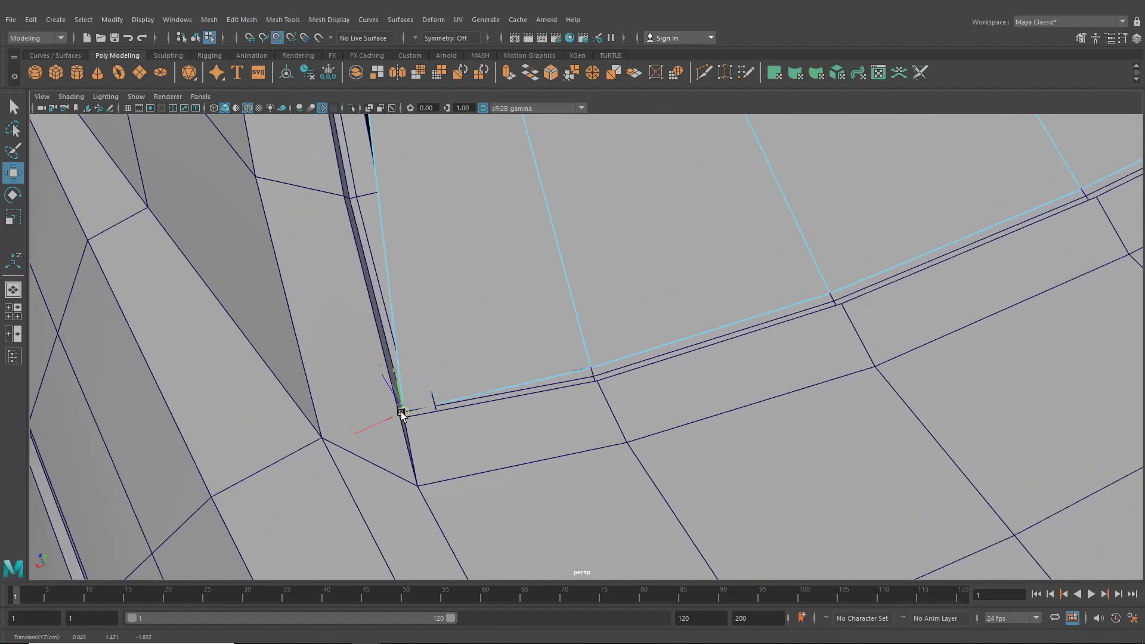
{"action": "left_click_drag", "start_coordinate": [577, 351], "coordinate": [600, 376]}
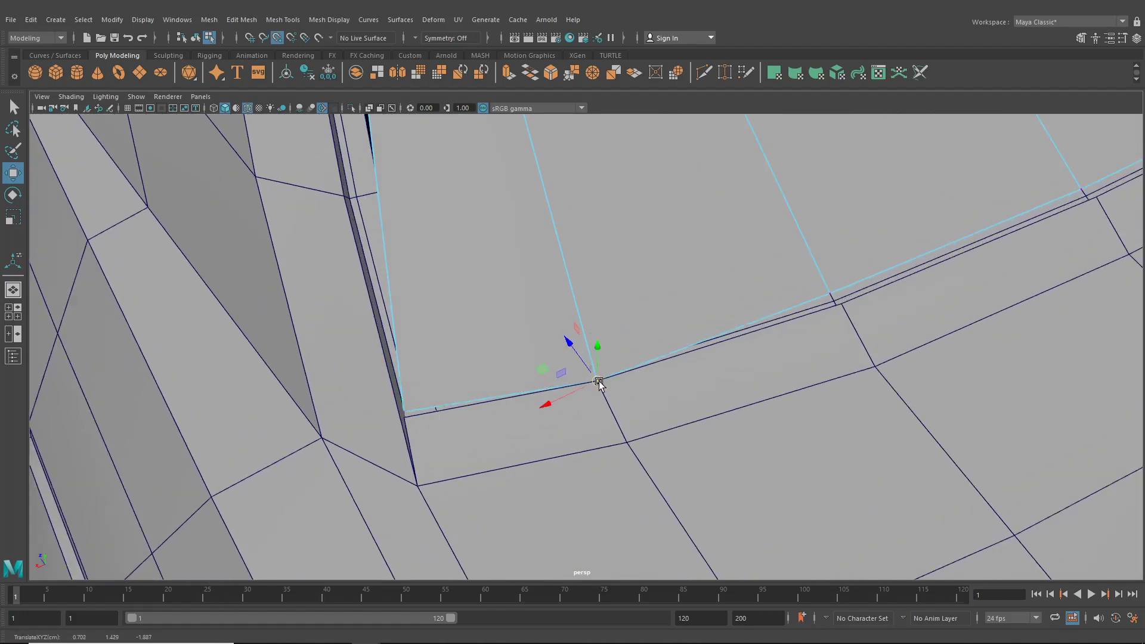
- Snap the other three bottom vertices of the glass panel onto the lower frame strip, ending at the car's centre
{"action": "left_click", "coordinate": [833, 293]}
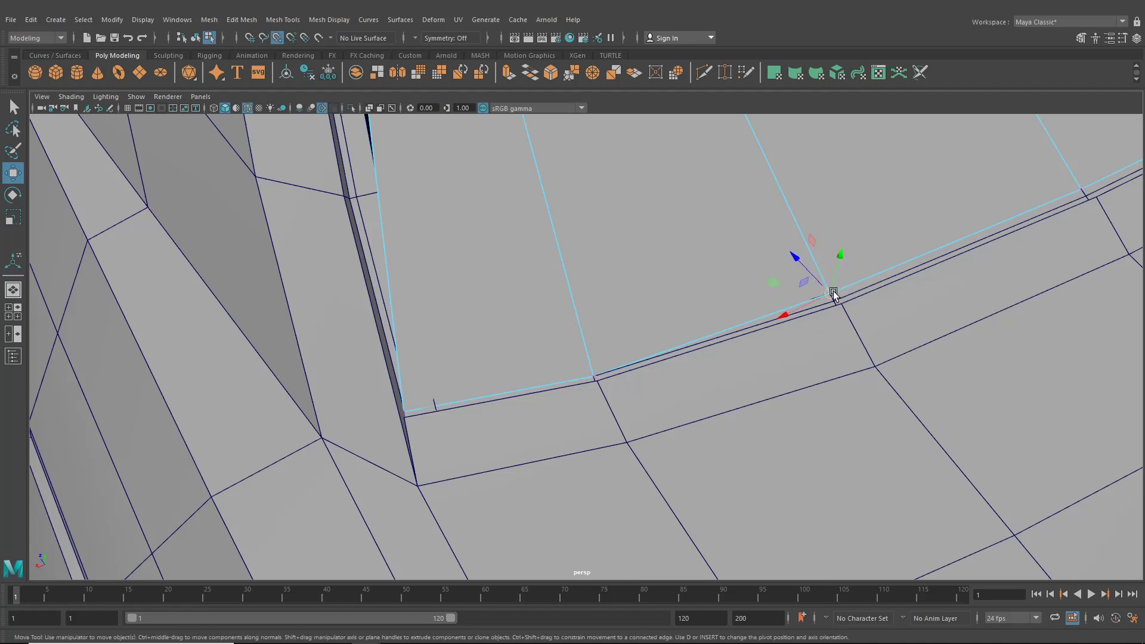
{"action": "left_click_drag", "start_coordinate": [833, 292], "coordinate": [836, 300]}
{"action": "middle_click_drag", "start_coordinate": [853, 311], "coordinate": [590, 443], "text": "alt"}
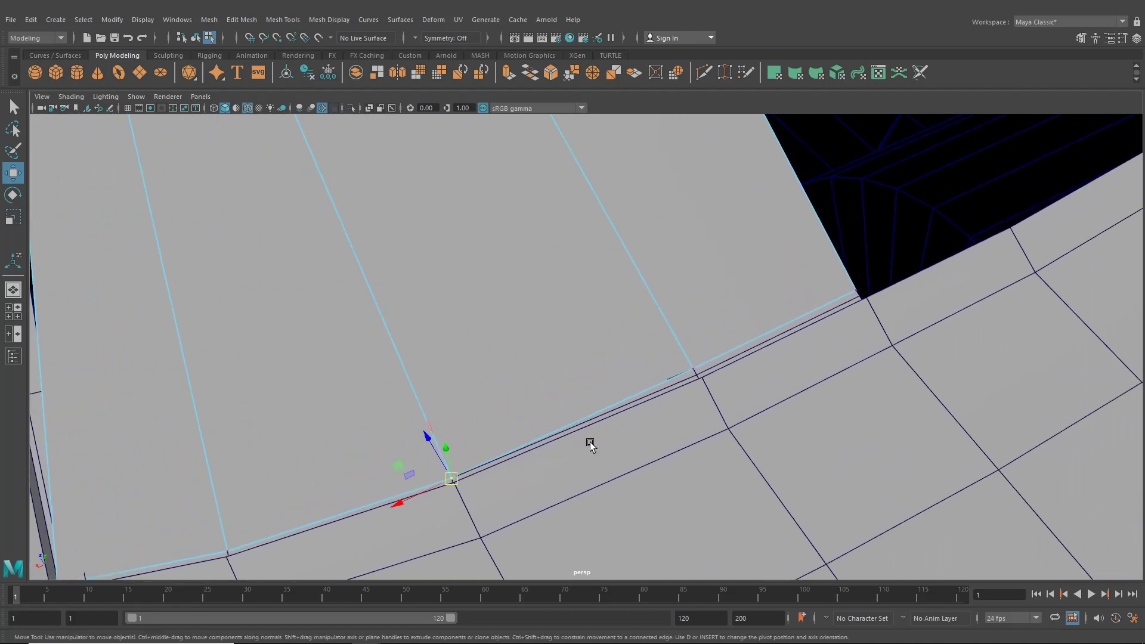
{"action": "left_click_drag", "start_coordinate": [700, 372], "coordinate": [698, 374]}
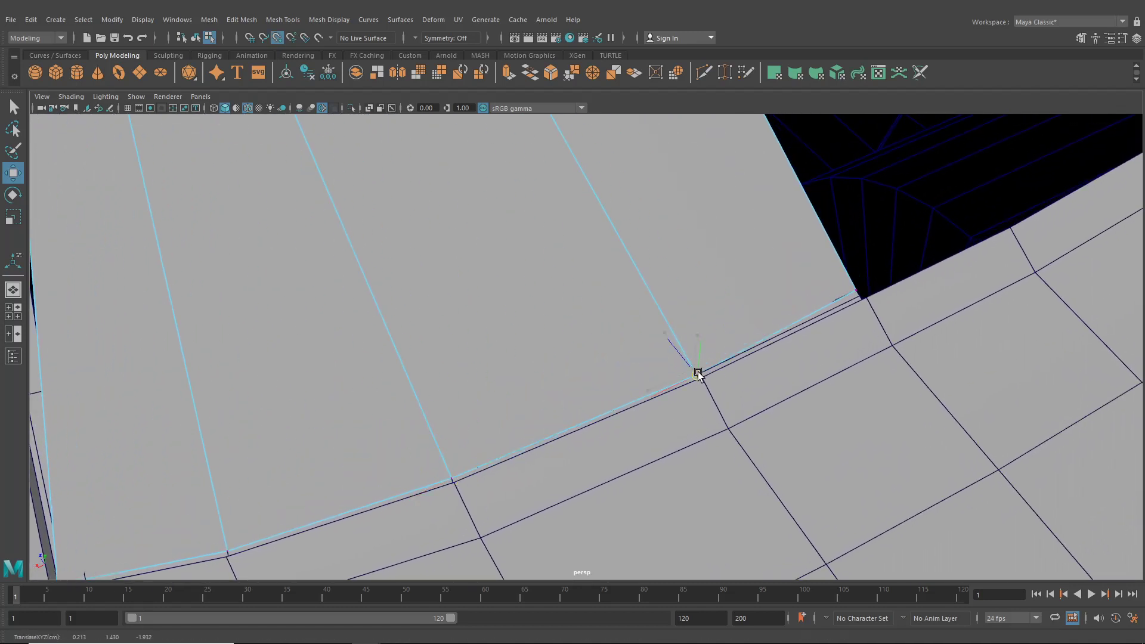
{"action": "left_click", "coordinate": [857, 291]}
{"action": "left_click_drag", "start_coordinate": [858, 292], "coordinate": [864, 300]}
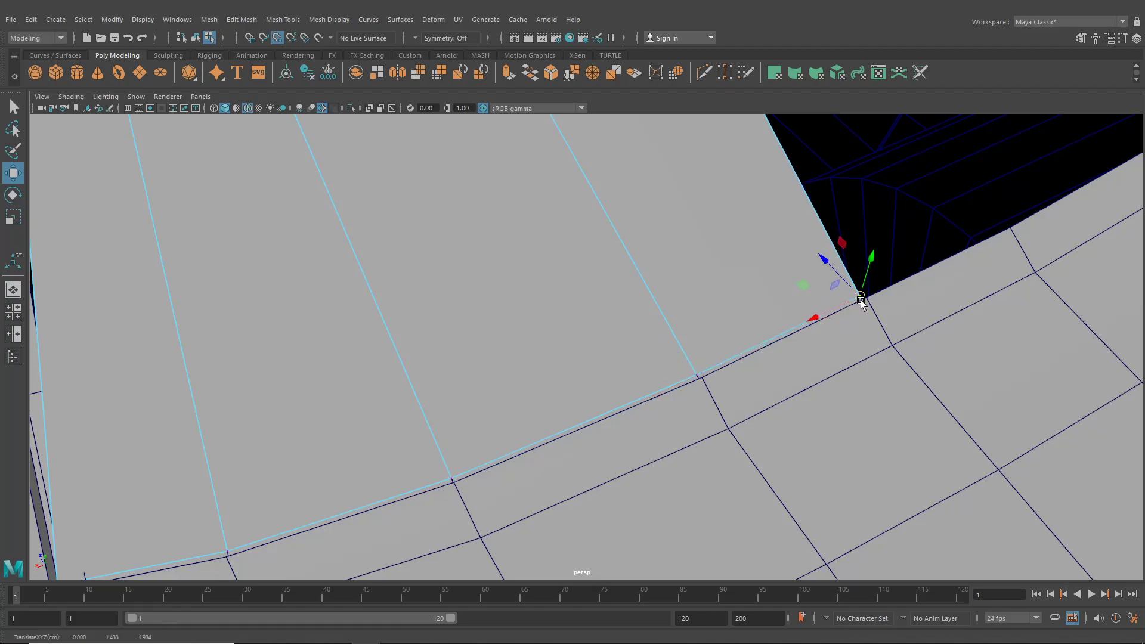
- Snap the glass panel's upper corner vertex to the pillar side of the frame's rounded corner
{"action": "scroll", "coordinate": [769, 345], "scroll_direction": "down", "scroll_amount": 3}
{"action": "left_click_drag", "start_coordinate": [762, 346], "coordinate": [588, 395], "text": "alt"}
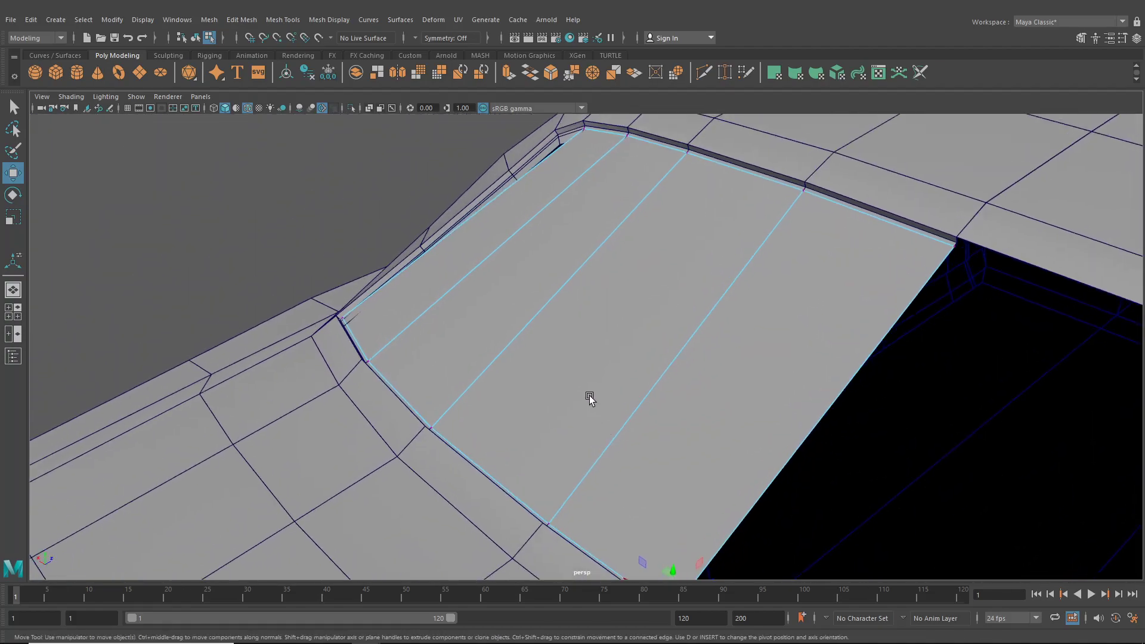
{"action": "middle_click_drag", "start_coordinate": [588, 395], "coordinate": [574, 398], "text": "alt"}
{"action": "left_click_drag", "start_coordinate": [575, 398], "coordinate": [757, 355], "text": "alt"}
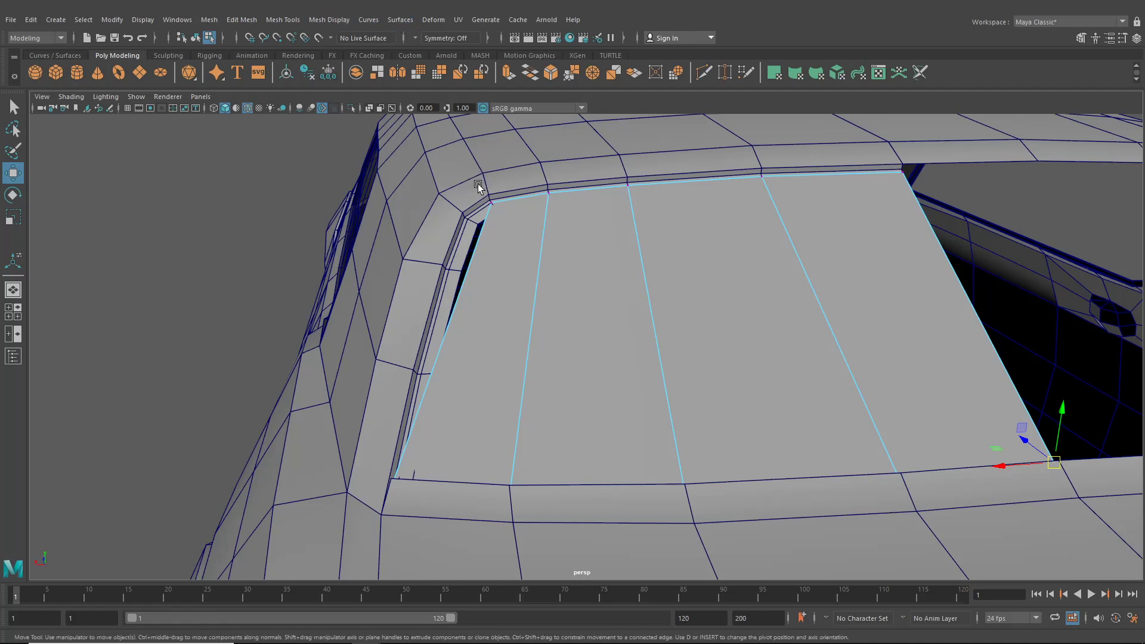
{"action": "left_click_drag", "start_coordinate": [503, 222], "coordinate": [466, 222]}
{"action": "key", "text": "v"}
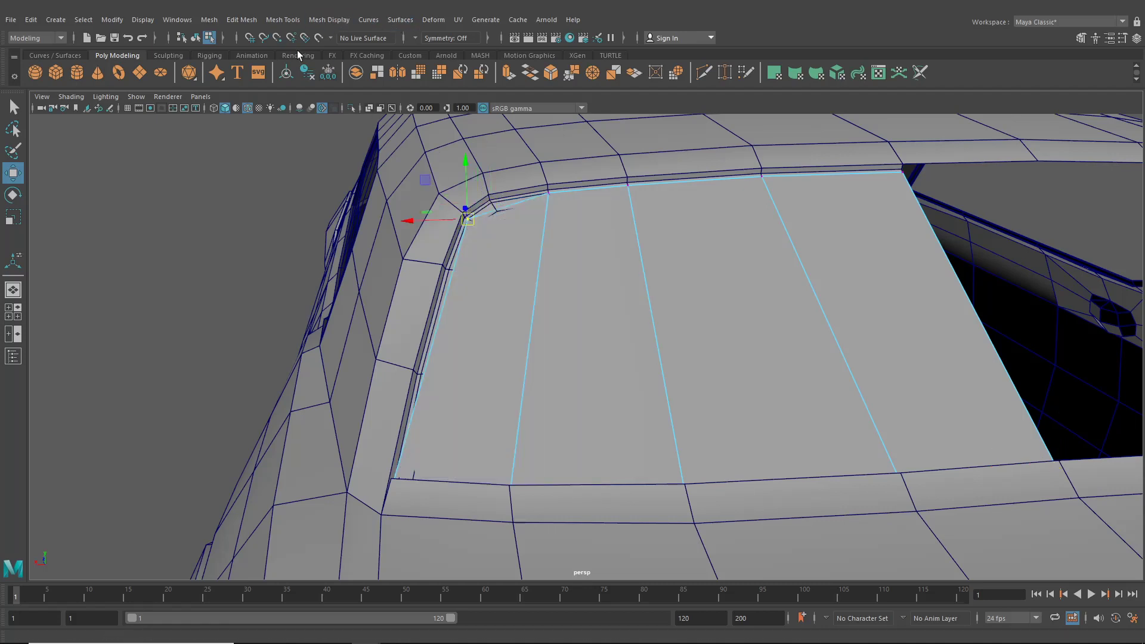
- Insert a lengthwise edge loop in the glass panel's outermost column and snap its top vertex to the frame's rounded corner
{"action": "left_click", "coordinate": [283, 19]}
{"action": "left_click", "coordinate": [298, 106]}
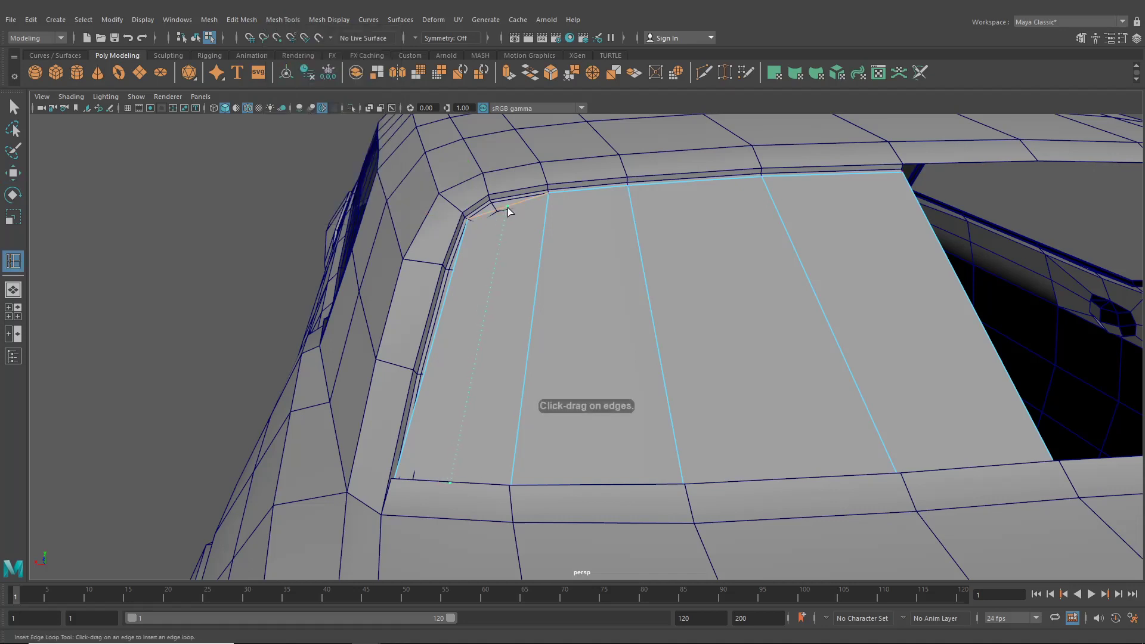
{"action": "left_click", "coordinate": [507, 208]}
{"action": "key", "text": "w"}
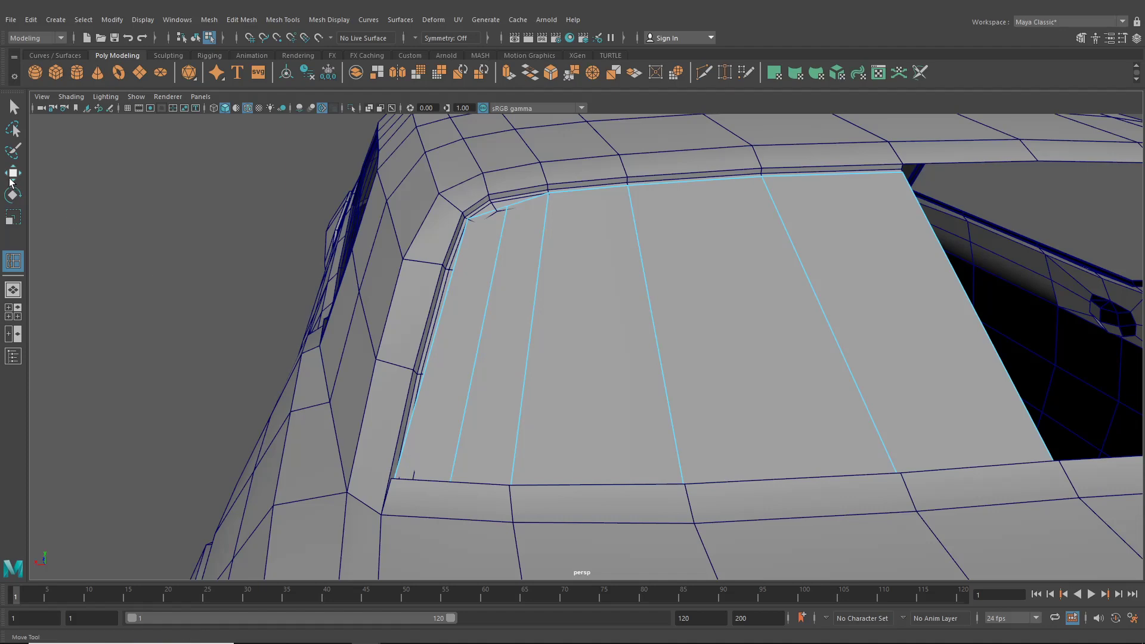
{"action": "right_click_drag", "start_coordinate": [489, 209], "coordinate": [488, 209]}
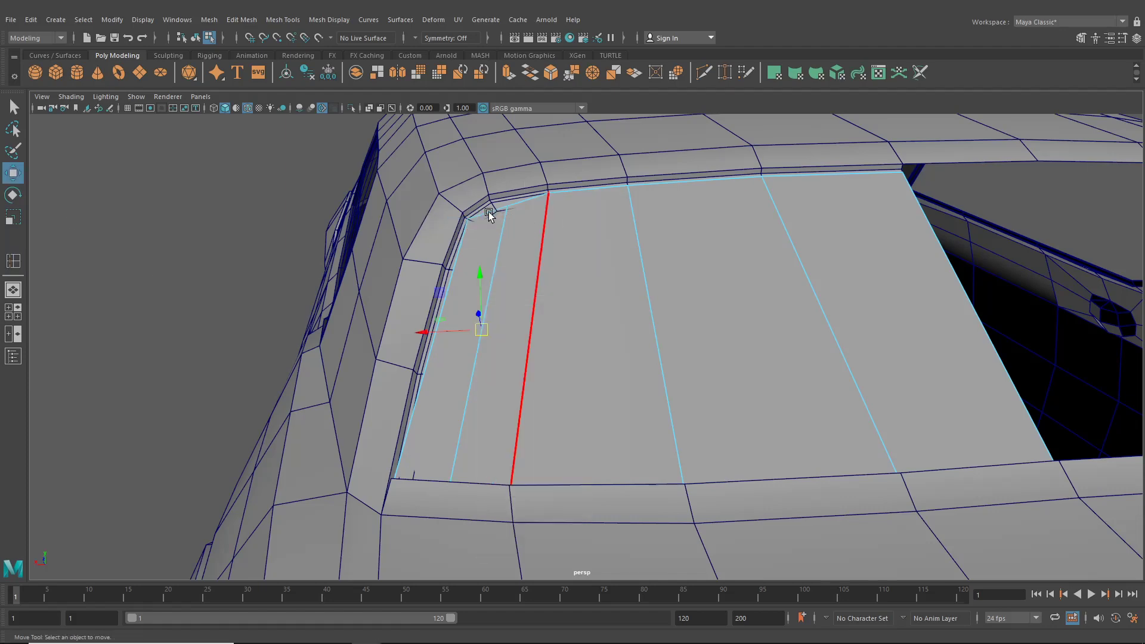
{"action": "left_click_drag", "start_coordinate": [493, 198], "coordinate": [521, 222]}
{"action": "key", "text": "v"}
{"action": "left_click_drag", "start_coordinate": [507, 206], "coordinate": [492, 201]}
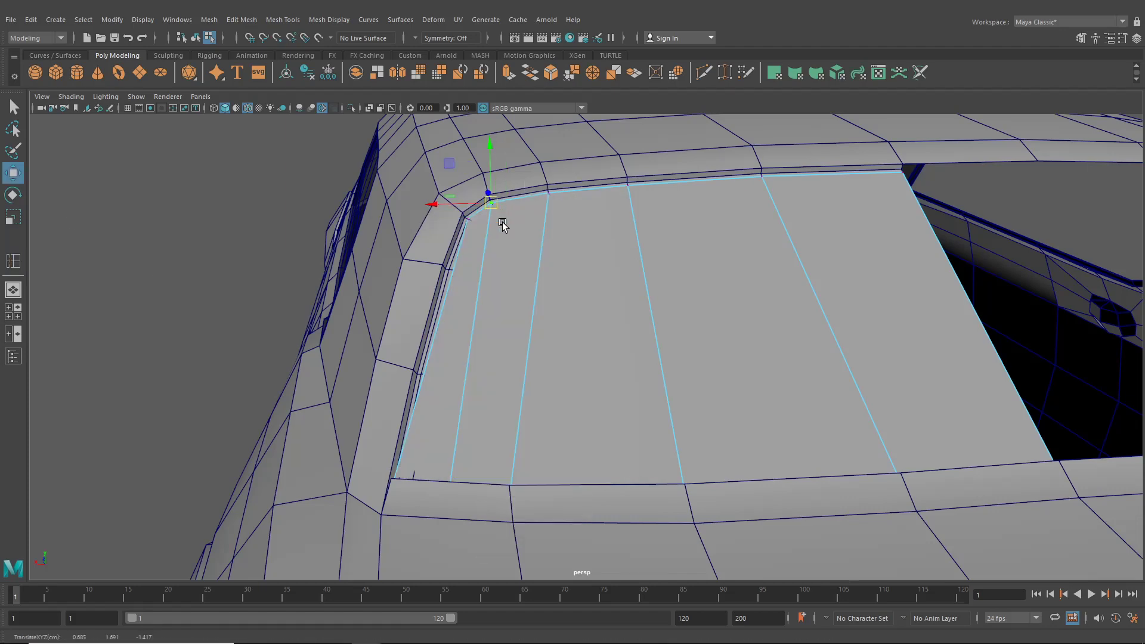
- Insert two crosswise edge loops in the glass panel, level with the two edge divisions of the pillar frame
{"action": "left_click_drag", "start_coordinate": [516, 269], "coordinate": [371, 128], "text": "alt"}
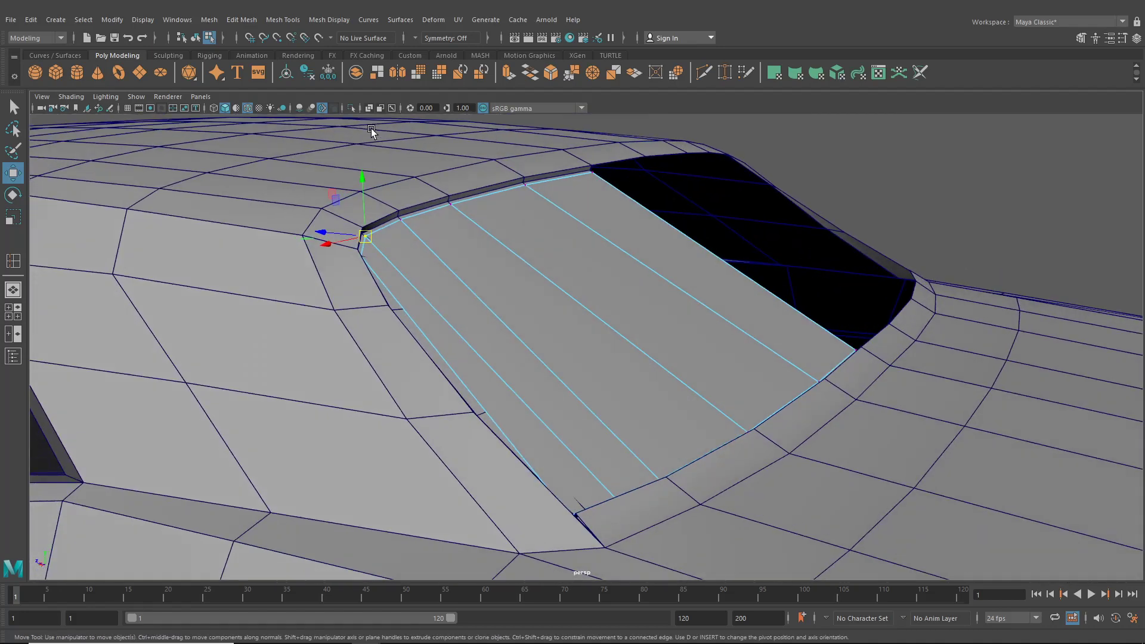
{"action": "left_click", "coordinate": [210, 20]}
{"action": "mouse_move", "coordinate": [241, 19]}
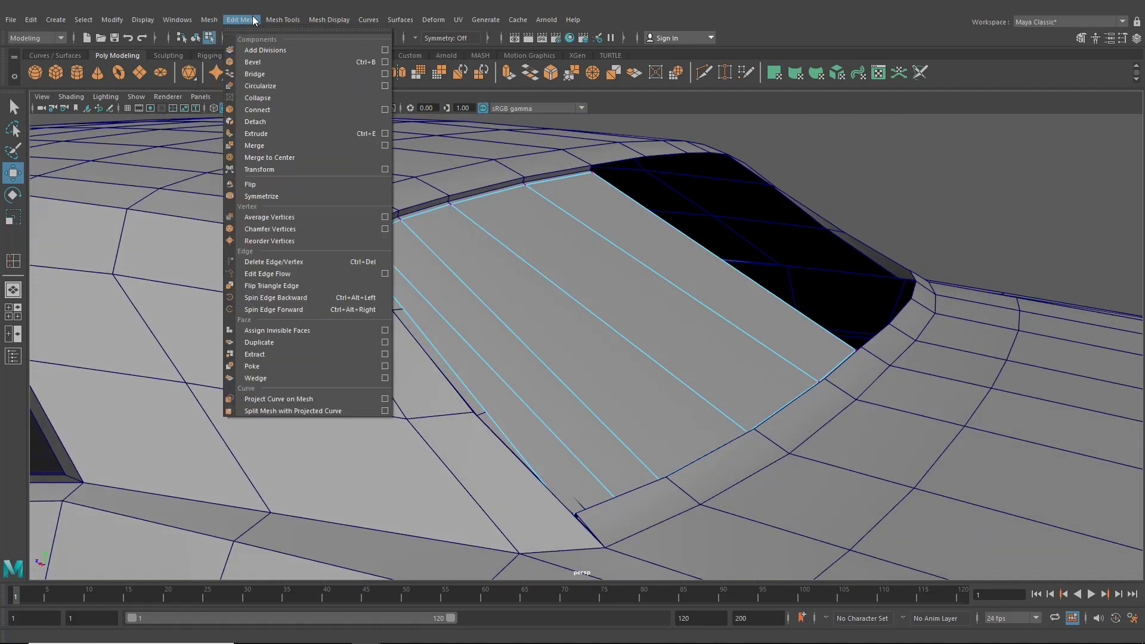
{"action": "left_click", "coordinate": [13, 262]}
{"action": "key", "text": "f"}
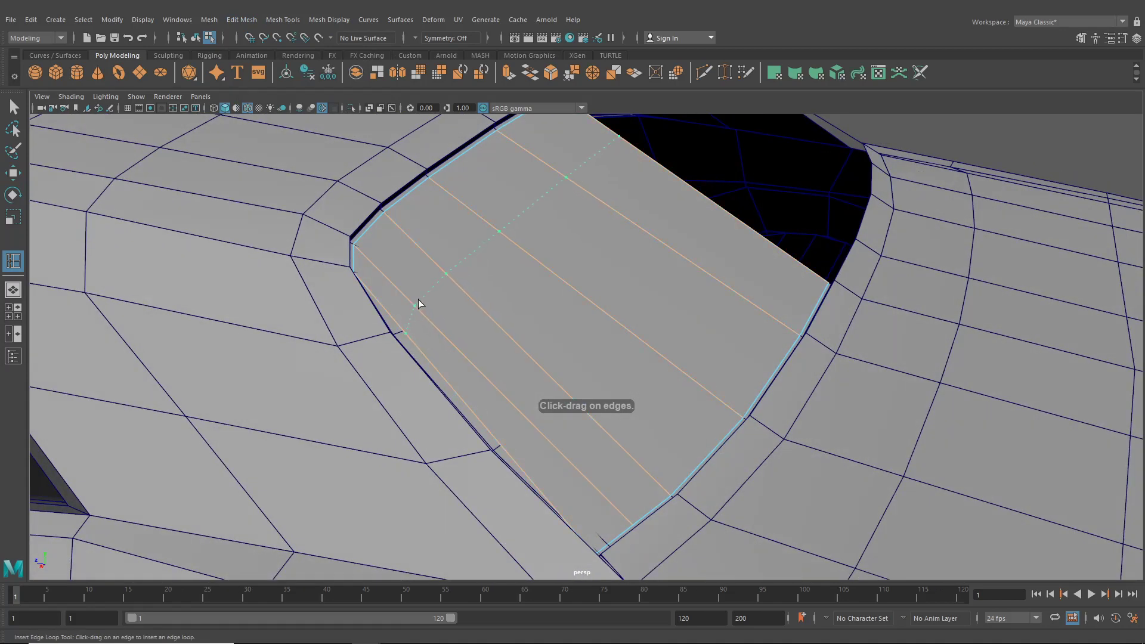
{"action": "left_click_drag", "start_coordinate": [416, 300], "coordinate": [443, 333], "text": "alt"}
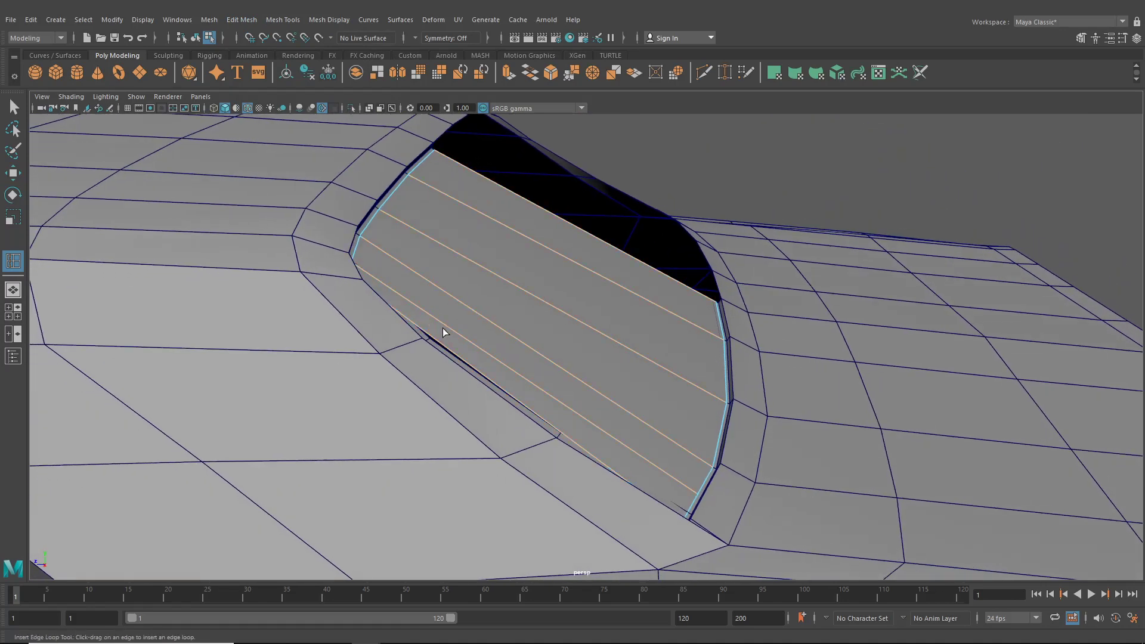
{"action": "left_click", "coordinate": [579, 417]}
{"action": "left_click_drag", "start_coordinate": [591, 426], "coordinate": [529, 417], "text": "alt"}
{"action": "left_click_drag", "start_coordinate": [230, 322], "coordinate": [304, 370], "text": "alt"}
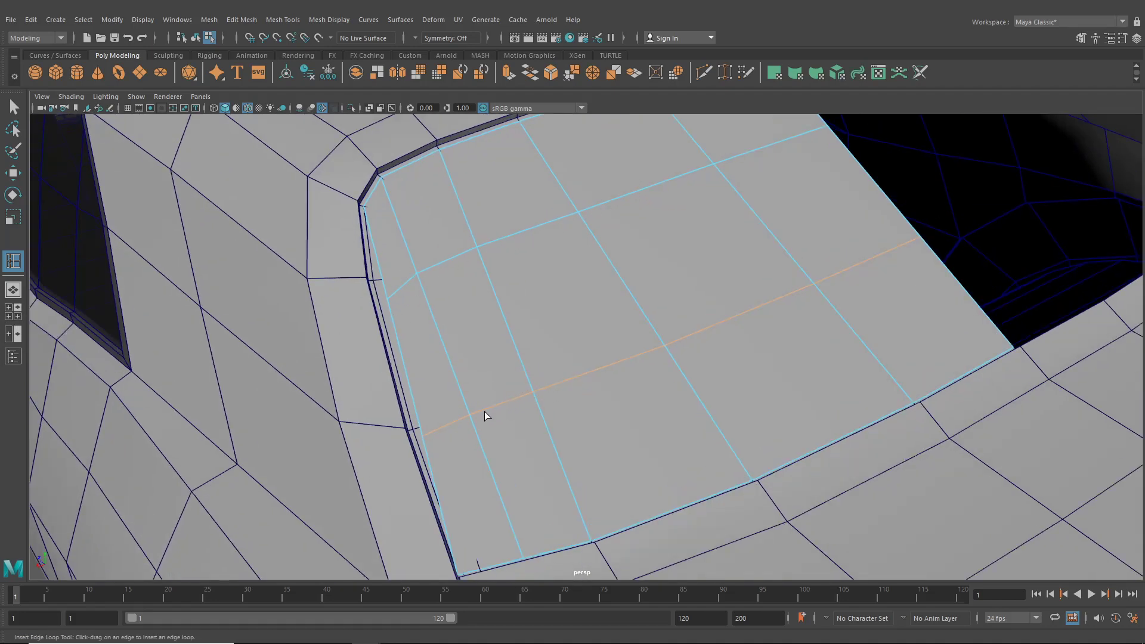
- Shift the glass panel's two crosswise edge loops in the side view to follow the rear window line of the blueprint
{"action": "left_click", "coordinate": [14, 312]}
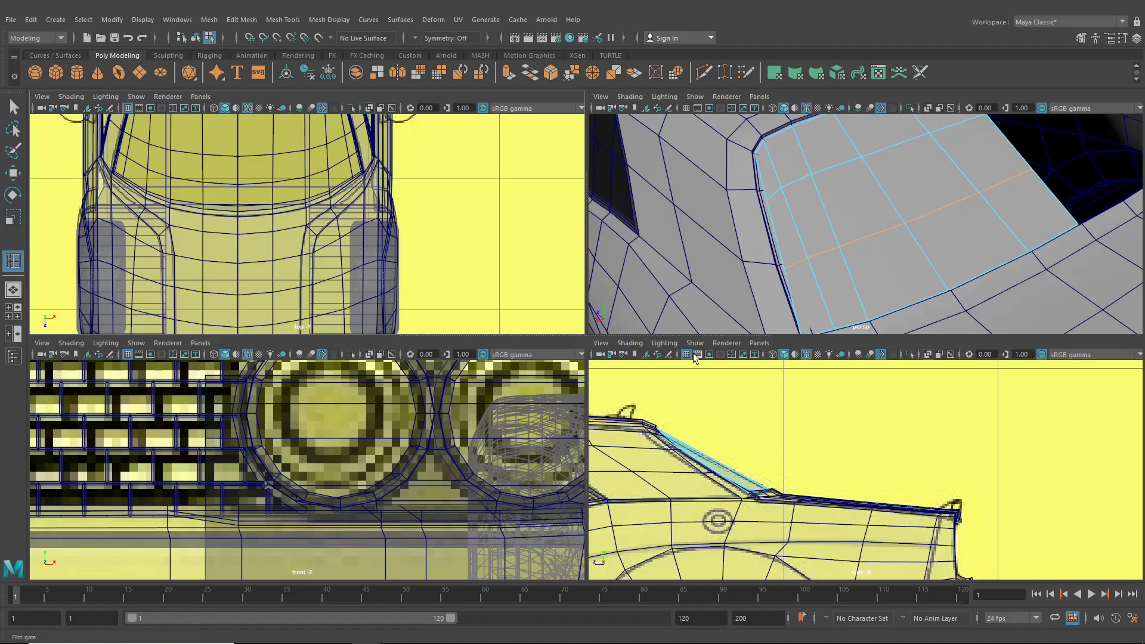
{"action": "key", "text": "space"}
{"action": "left_click", "coordinate": [14, 173]}
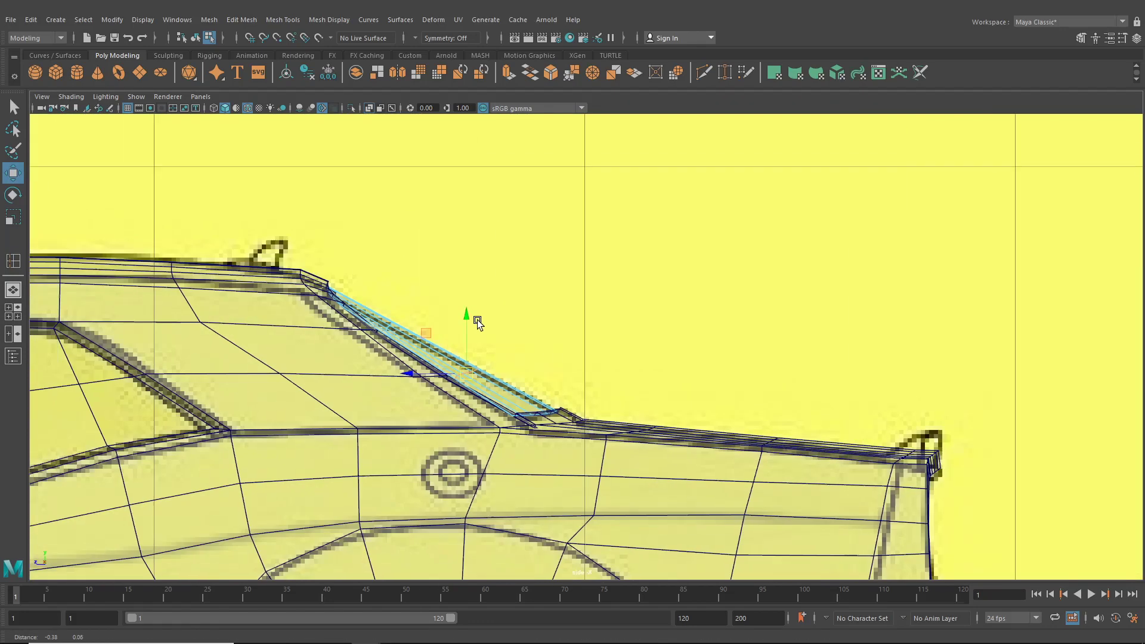
{"action": "scroll", "coordinate": [477, 322], "scroll_direction": "up", "scroll_amount": 6}
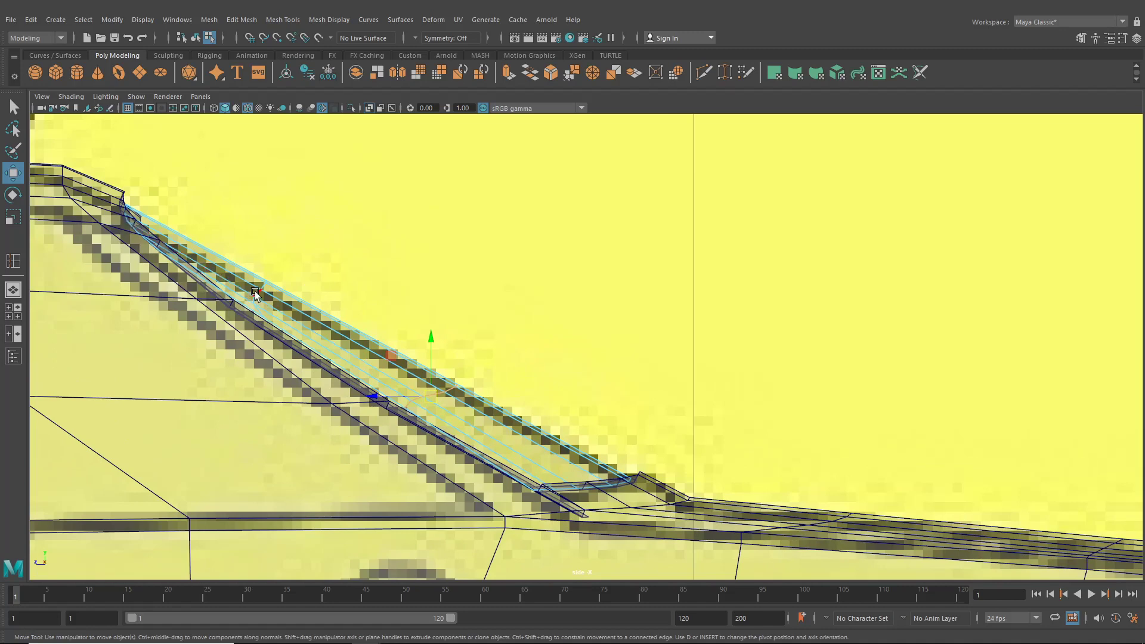
{"action": "double_click", "coordinate": [256, 292]}
{"action": "left_click_drag", "start_coordinate": [263, 298], "coordinate": [266, 295]}
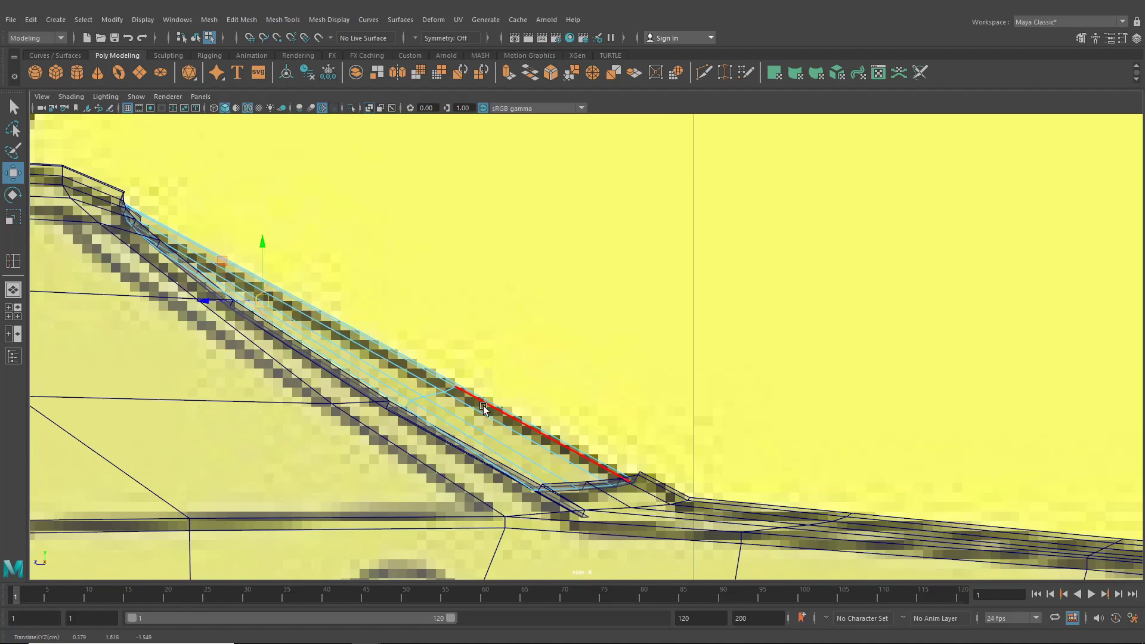
{"action": "double_click", "coordinate": [440, 396]}
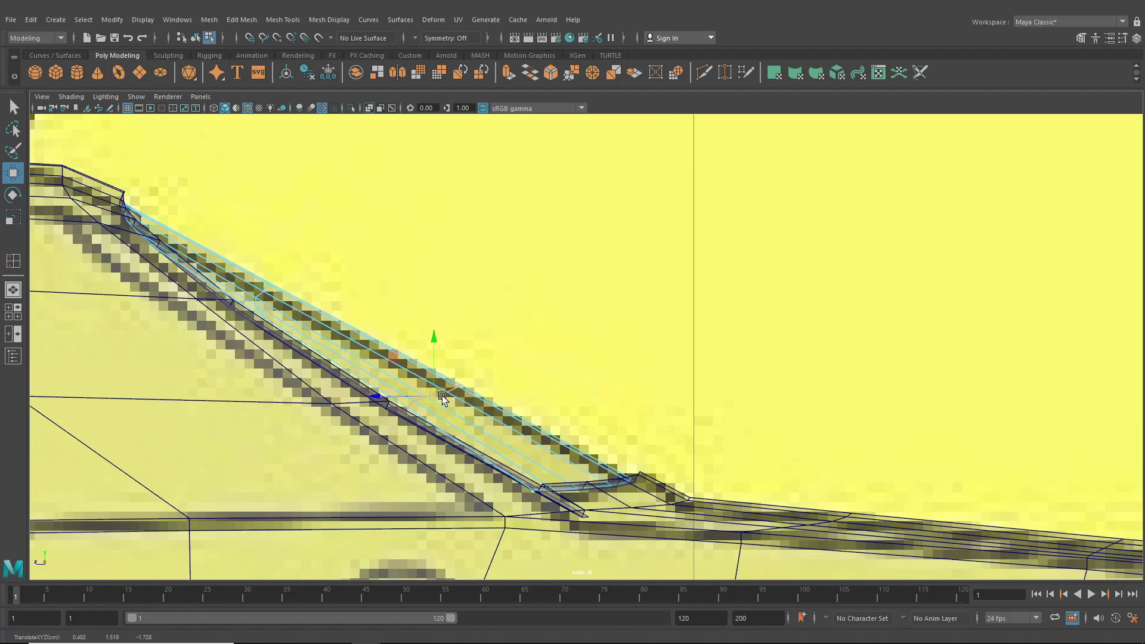
- Snap the outer end vertices of the glass panel's two crosswise loops onto the pillar frame's vertices
{"action": "left_click", "coordinate": [13, 290]}
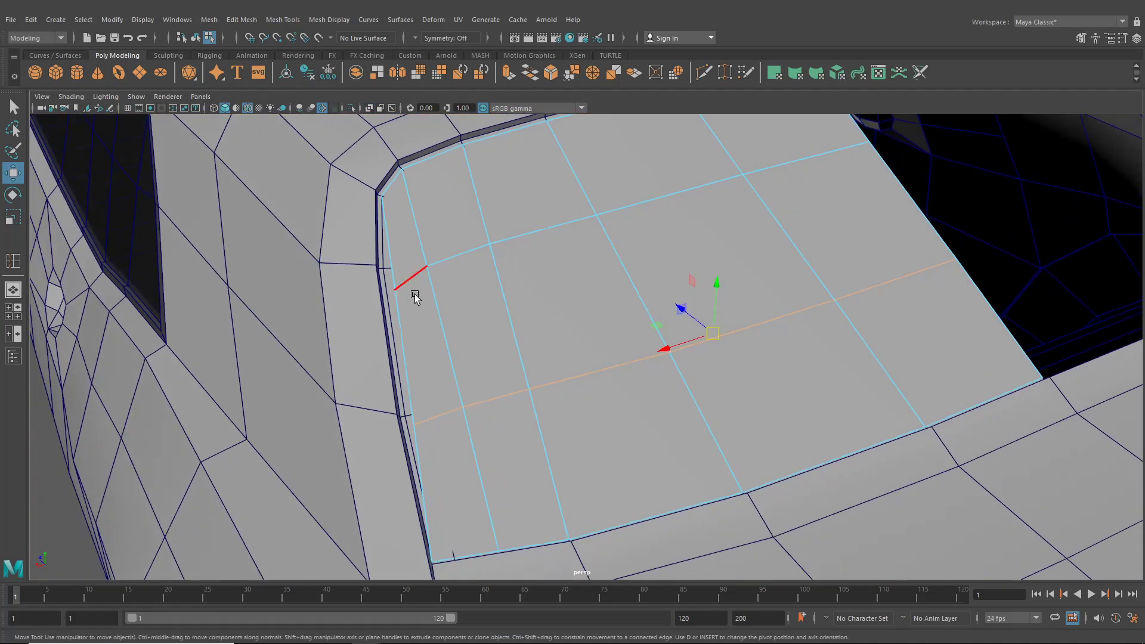
{"action": "right_click_drag", "start_coordinate": [414, 295], "coordinate": [358, 298]}
{"action": "mouse_move", "coordinate": [380, 278]}
{"action": "left_mouse_down"}
{"action": "mouse_move", "coordinate": [395, 304]}
{"action": "mouse_move", "coordinate": [384, 271]}
{"action": "left_mouse_up"}
{"action": "key", "text": "v"}
{"action": "left_click_drag", "start_coordinate": [406, 413], "coordinate": [447, 408]}
{"action": "key", "text": "v"}
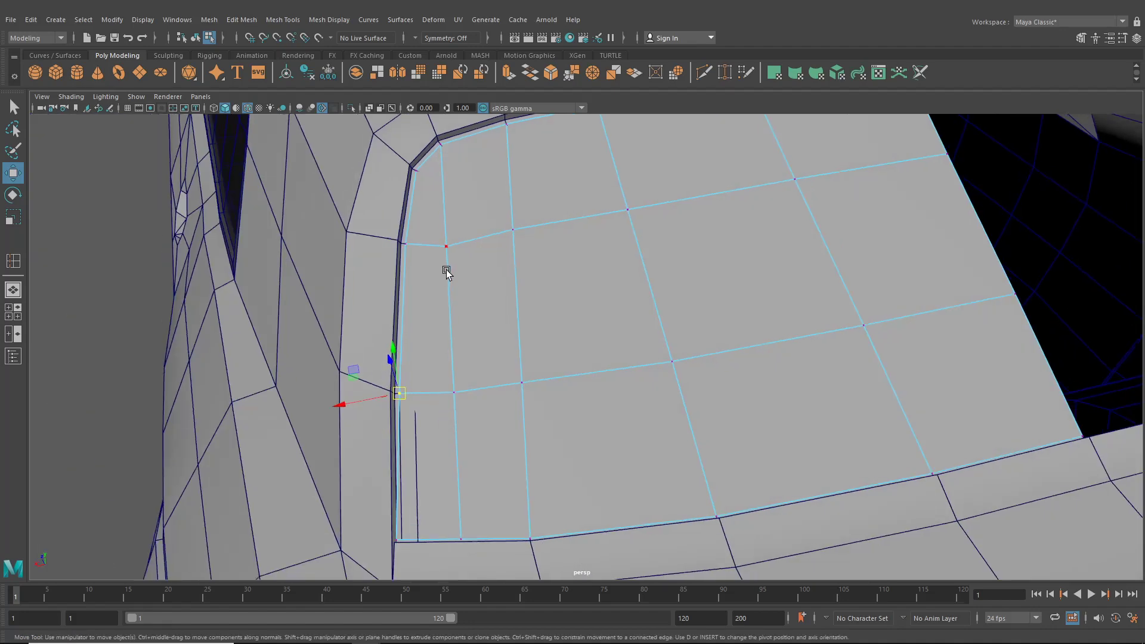
- Select the inner vertices of the glass panel's upper crosswise row and adjust their position
{"action": "left_click_drag", "start_coordinate": [488, 238], "coordinate": [553, 248], "text": "alt"}
{"action": "left_click_drag", "start_coordinate": [555, 189], "coordinate": [634, 216], "text": "shift"}
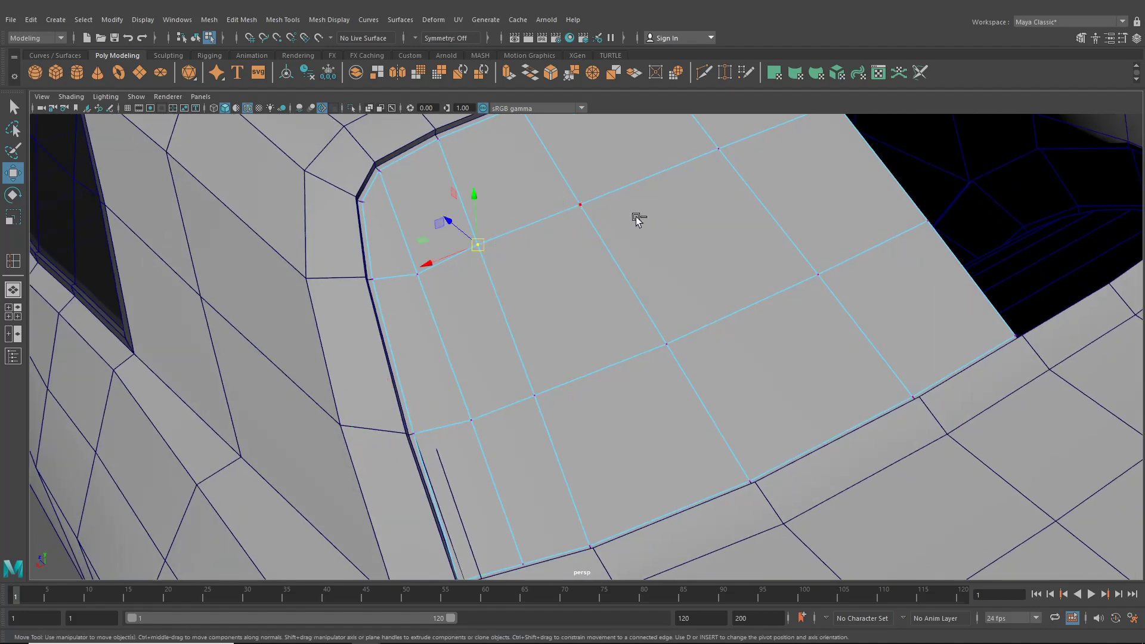
{"action": "left_click_drag", "start_coordinate": [697, 133], "coordinate": [761, 165], "text": "shift"}
{"action": "left_click_drag", "start_coordinate": [784, 173], "coordinate": [692, 157], "text": "alt"}
{"action": "left_click_drag", "start_coordinate": [701, 226], "coordinate": [728, 235], "text": "shift"}
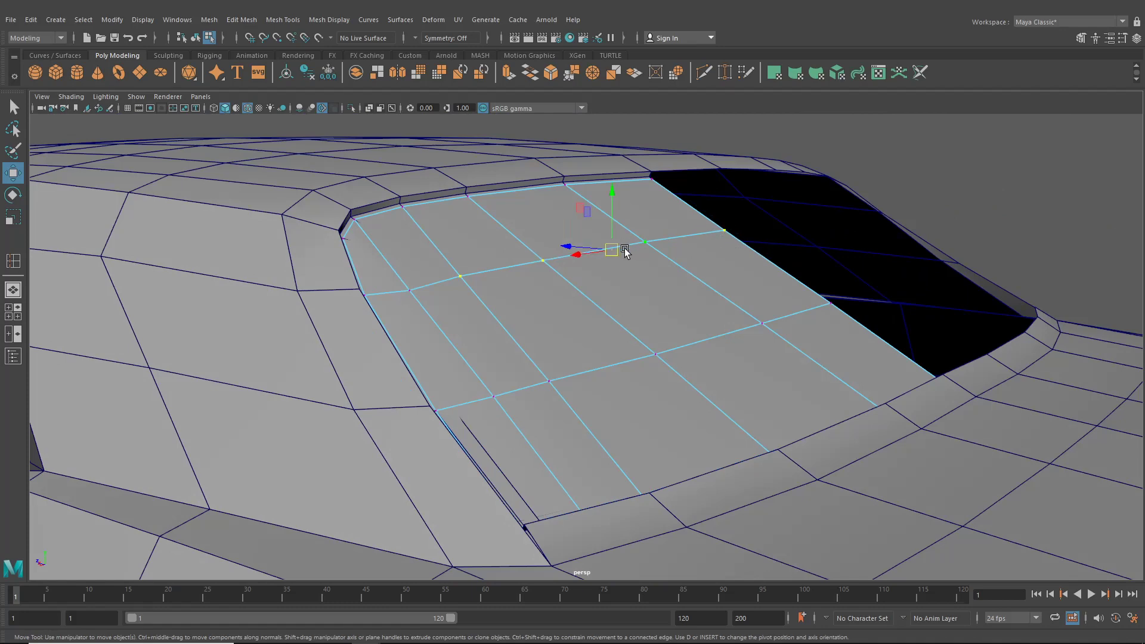
{"action": "left_click_drag", "start_coordinate": [622, 250], "coordinate": [676, 253], "text": "alt"}
{"action": "left_click_drag", "start_coordinate": [439, 269], "coordinate": [466, 224]}
- Adjust the car body's vertices at the lower corner of the rear window frame so the frame meets the glass
{"action": "left_click_drag", "start_coordinate": [580, 325], "coordinate": [409, 383], "text": "alt"}
{"action": "left_click", "coordinate": [404, 378]}
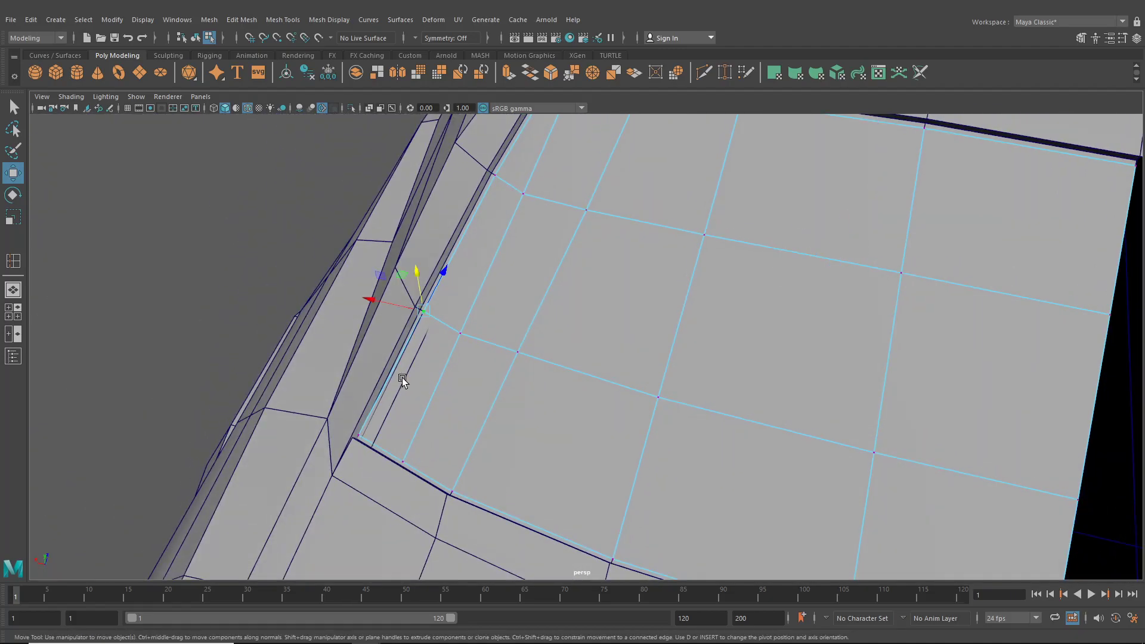
{"action": "left_click", "coordinate": [195, 37]}
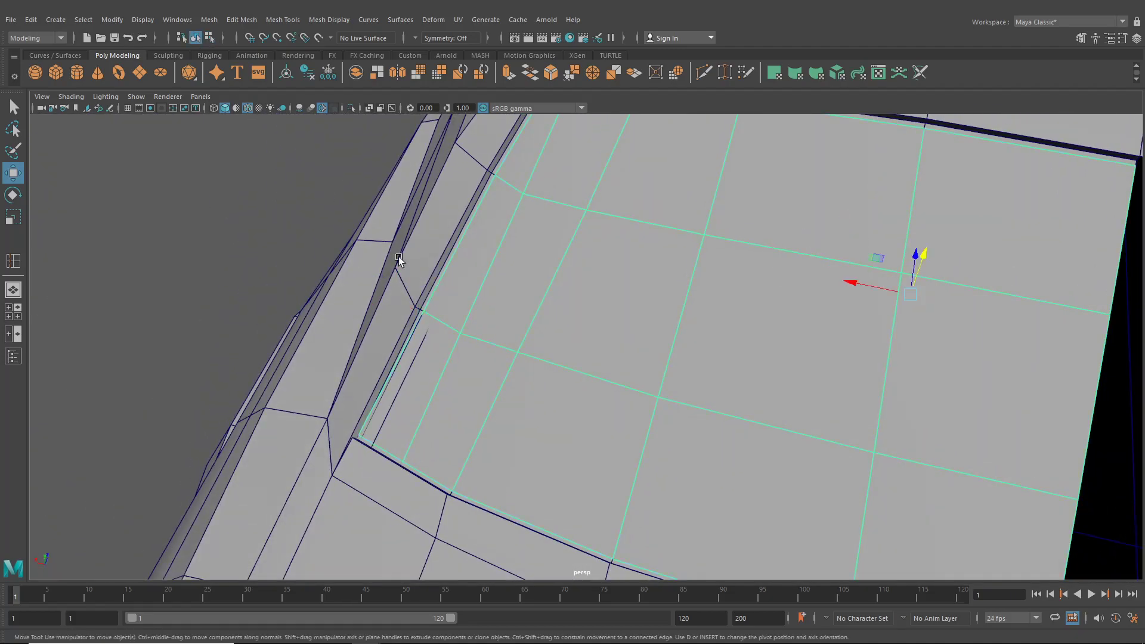
{"action": "left_click", "coordinate": [405, 294]}
{"action": "right_click_drag", "start_coordinate": [405, 294], "coordinate": [356, 294]}
{"action": "left_click_drag", "start_coordinate": [390, 428], "coordinate": [361, 447], "text": "alt"}
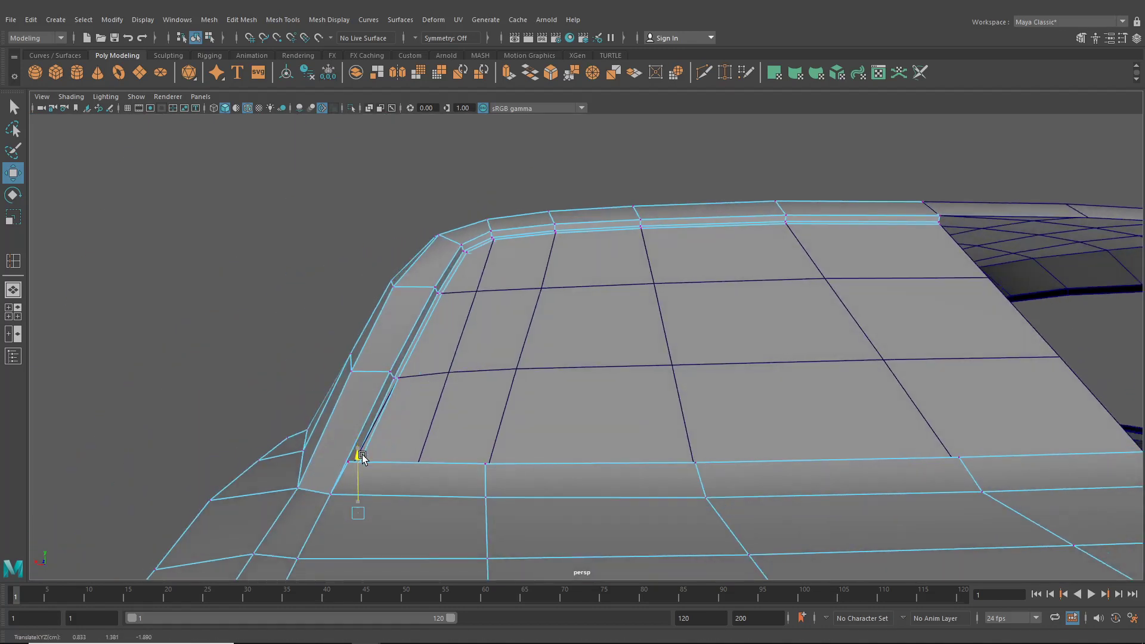
{"action": "left_click_drag", "start_coordinate": [415, 421], "coordinate": [356, 441], "text": "alt"}
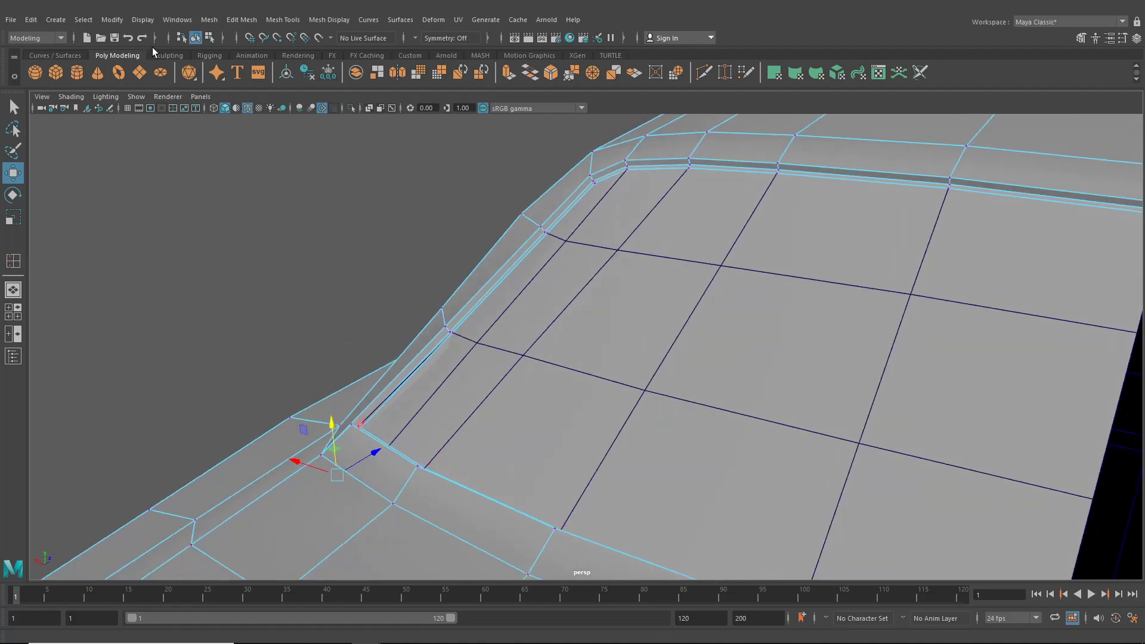
{"action": "left_click", "coordinate": [195, 37]}
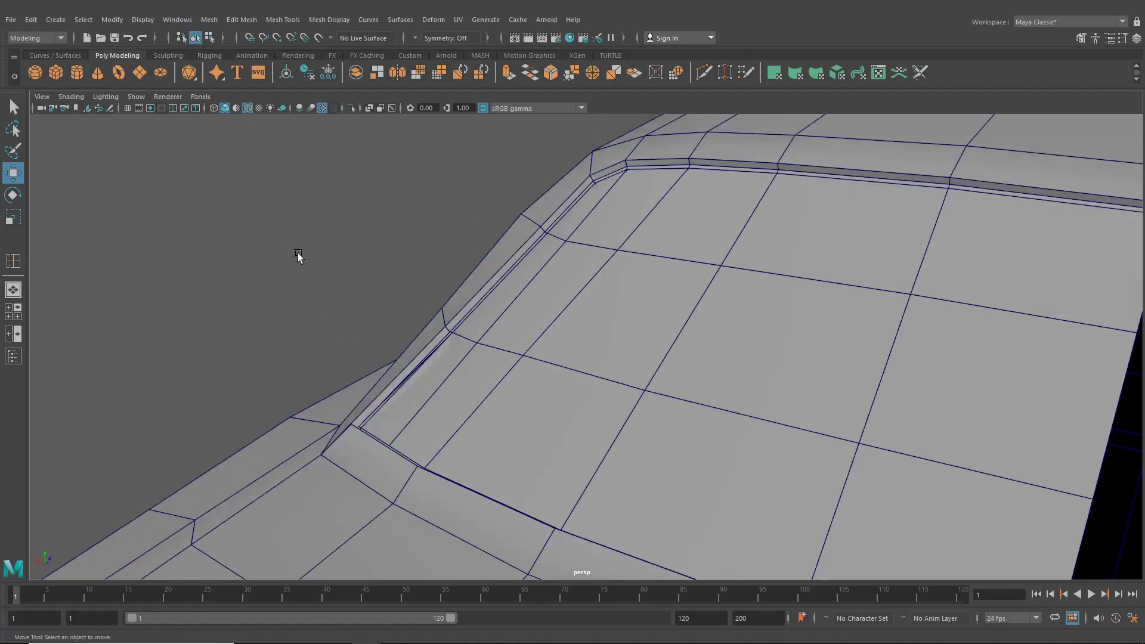
- Center the rear glass panel's pivot and shift the panel slightly down into its frame
{"action": "mouse_move", "coordinate": [299, 256]}
{"action": "left_mouse_down", "text": "alt"}
{"action": "mouse_move", "coordinate": [371, 314]}
{"action": "mouse_move", "coordinate": [289, 312]}
{"action": "mouse_move", "coordinate": [388, 341]}
{"action": "mouse_move", "coordinate": [514, 309]}
{"action": "mouse_move", "coordinate": [504, 299]}
{"action": "left_mouse_up", "text": "alt"}
{"action": "left_click", "coordinate": [545, 309]}
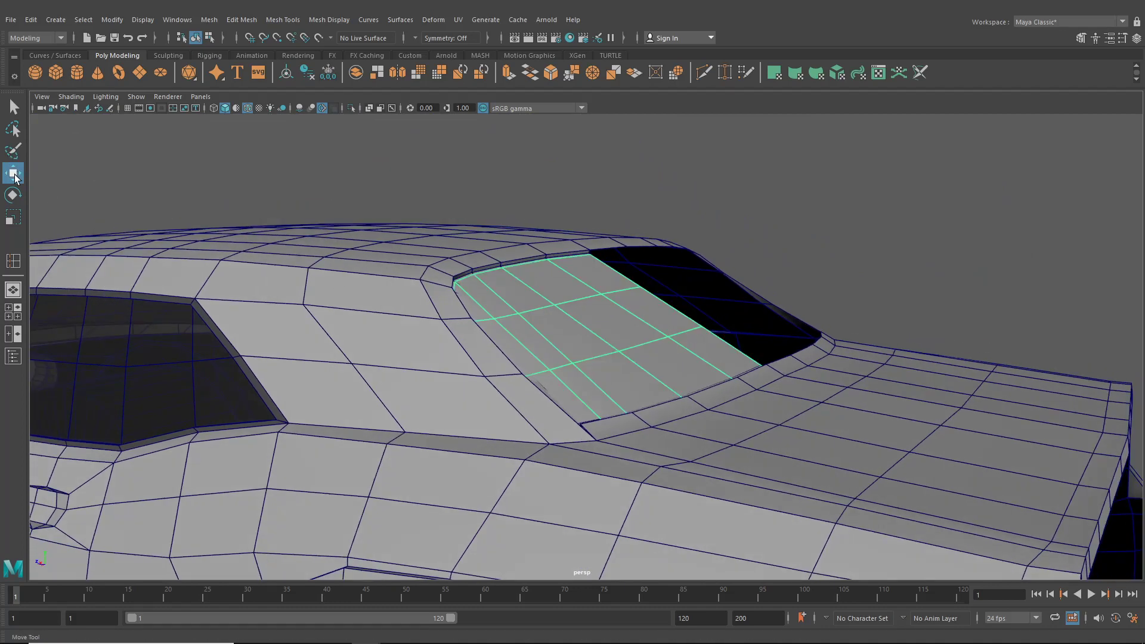
{"action": "left_click", "coordinate": [112, 19]}
{"action": "left_click", "coordinate": [154, 108]}
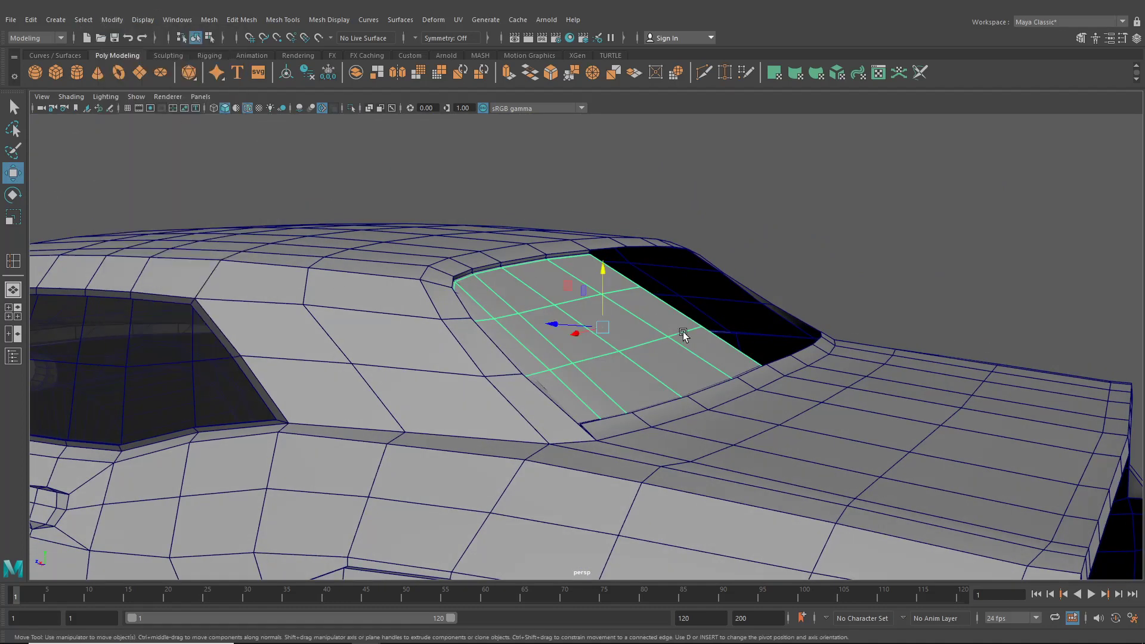
{"action": "scroll", "coordinate": [613, 354], "scroll_direction": "up", "scroll_amount": 4}
{"action": "scroll", "coordinate": [552, 299], "scroll_direction": "up", "scroll_amount": 2}
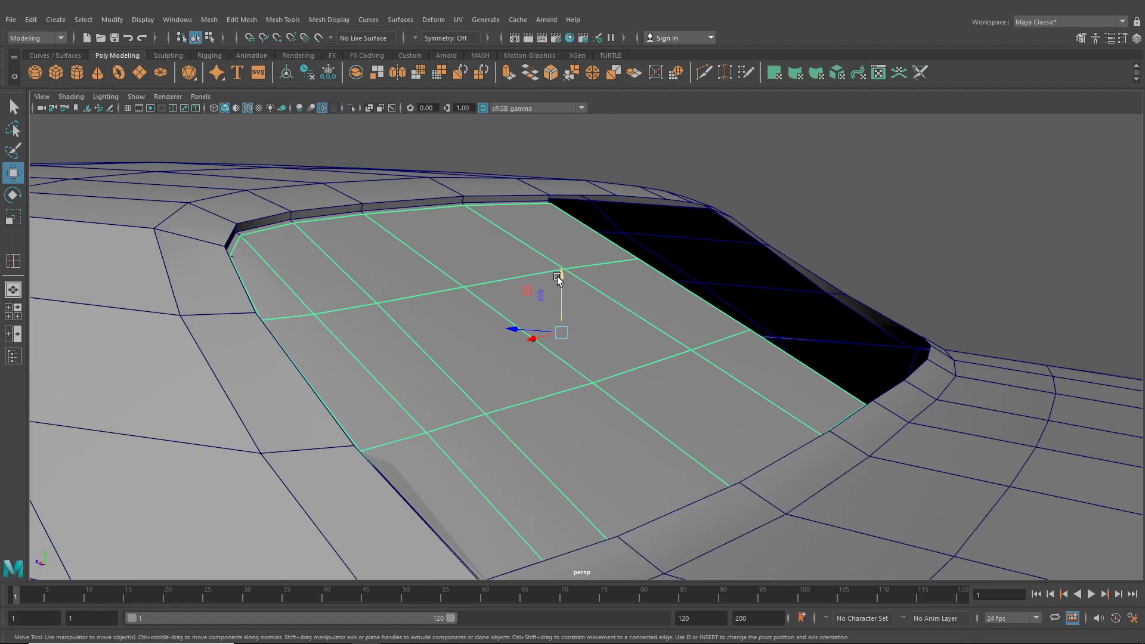
{"action": "left_click_drag", "start_coordinate": [557, 278], "coordinate": [528, 326]}
- Assign the existing blinn1 material to the rear glass panel in the Hypershade, close the editor and deselect the panel
{"action": "scroll", "coordinate": [597, 316], "scroll_direction": "down", "scroll_amount": 5}
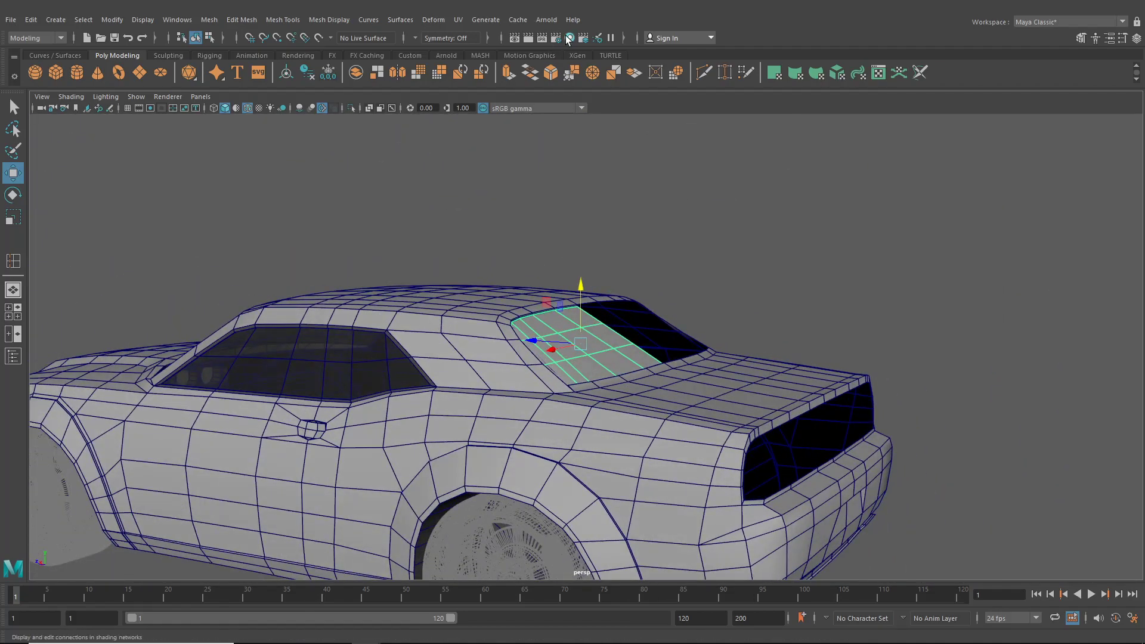
{"action": "left_click", "coordinate": [569, 38]}
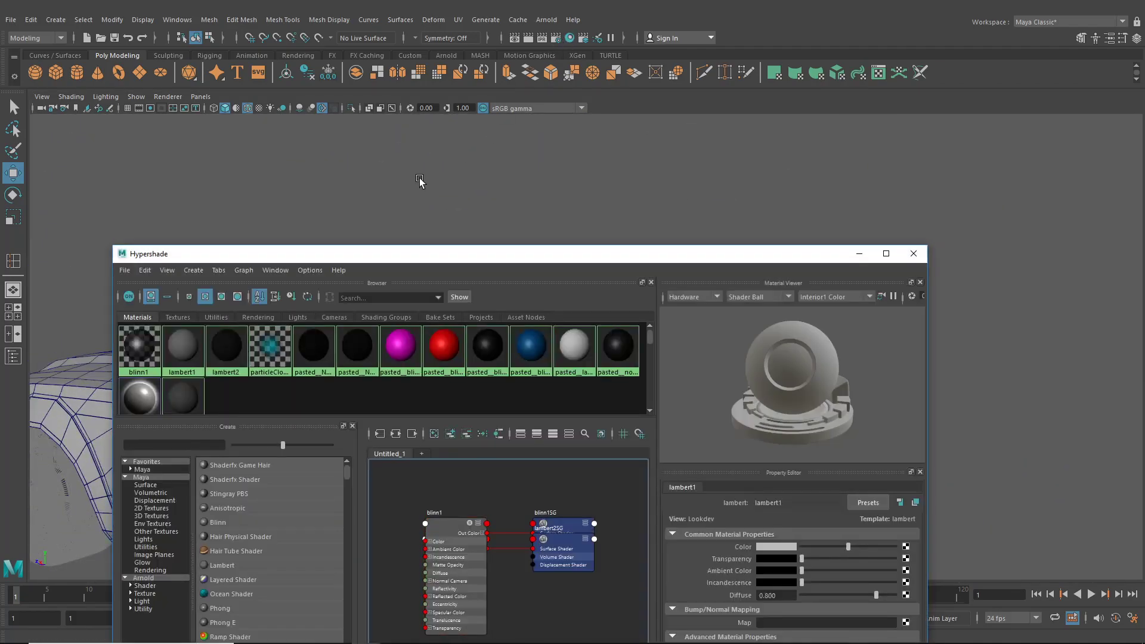
{"action": "right_click_drag", "start_coordinate": [141, 331], "coordinate": [141, 311]}
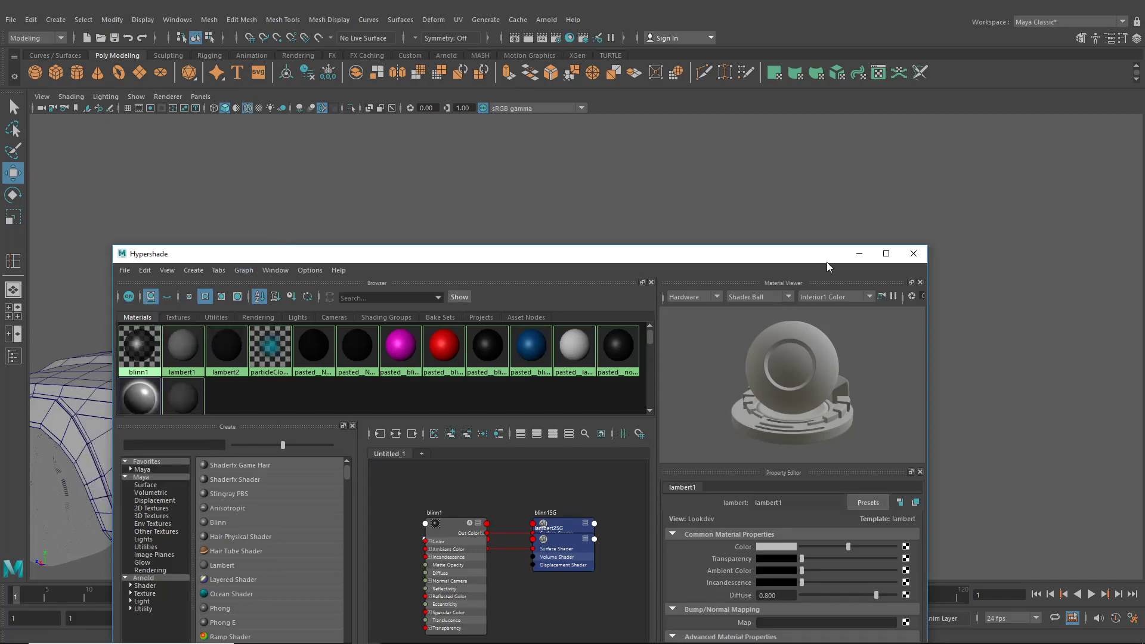
{"action": "left_click", "coordinate": [914, 254]}
{"action": "left_click", "coordinate": [857, 255]}
- Inspect the whole car model from the rear, the side and the front with the rear glass in place
{"action": "left_click_drag", "start_coordinate": [858, 255], "coordinate": [760, 328], "text": "alt"}
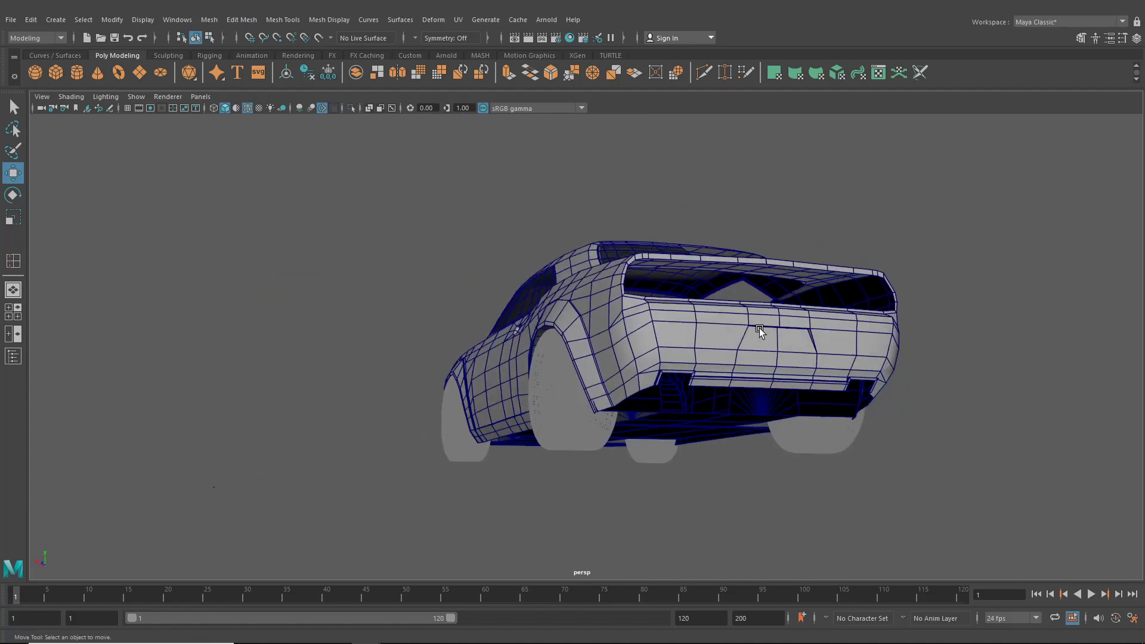
{"action": "left_click_drag", "start_coordinate": [819, 303], "coordinate": [646, 391], "text": "alt"}
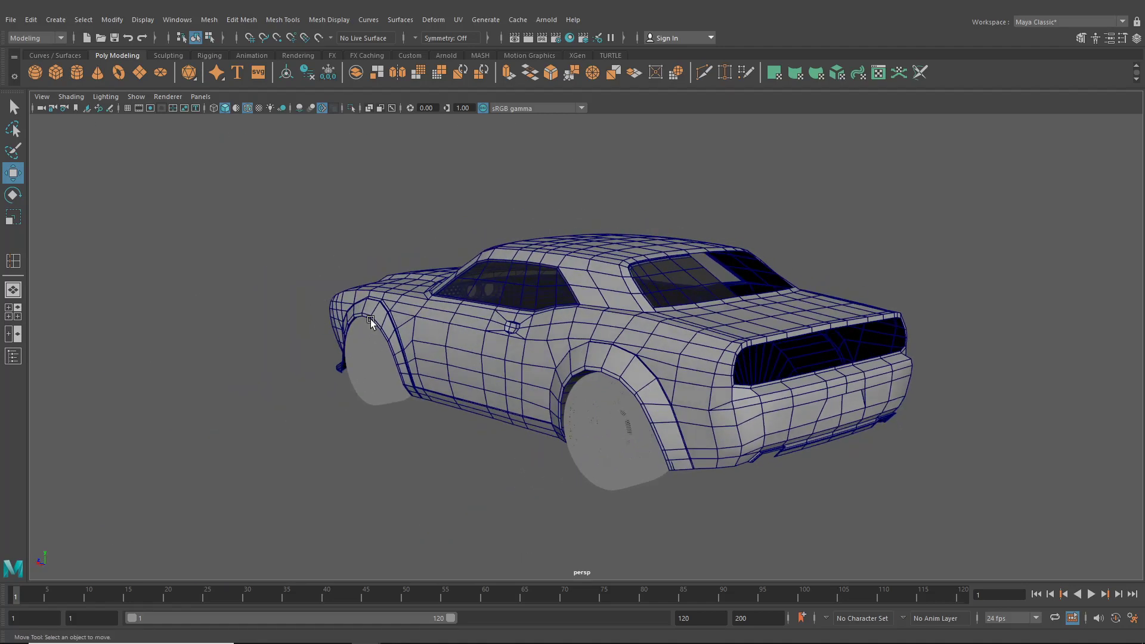
{"action": "left_click_drag", "start_coordinate": [370, 320], "coordinate": [614, 338], "text": "alt"}
{"action": "scroll", "coordinate": [614, 337], "scroll_direction": "down", "scroll_amount": 1}
{"action": "scroll", "coordinate": [614, 338], "scroll_direction": "up", "scroll_amount": 1}
{"action": "scroll", "coordinate": [614, 338], "scroll_direction": "down", "scroll_amount": 1}
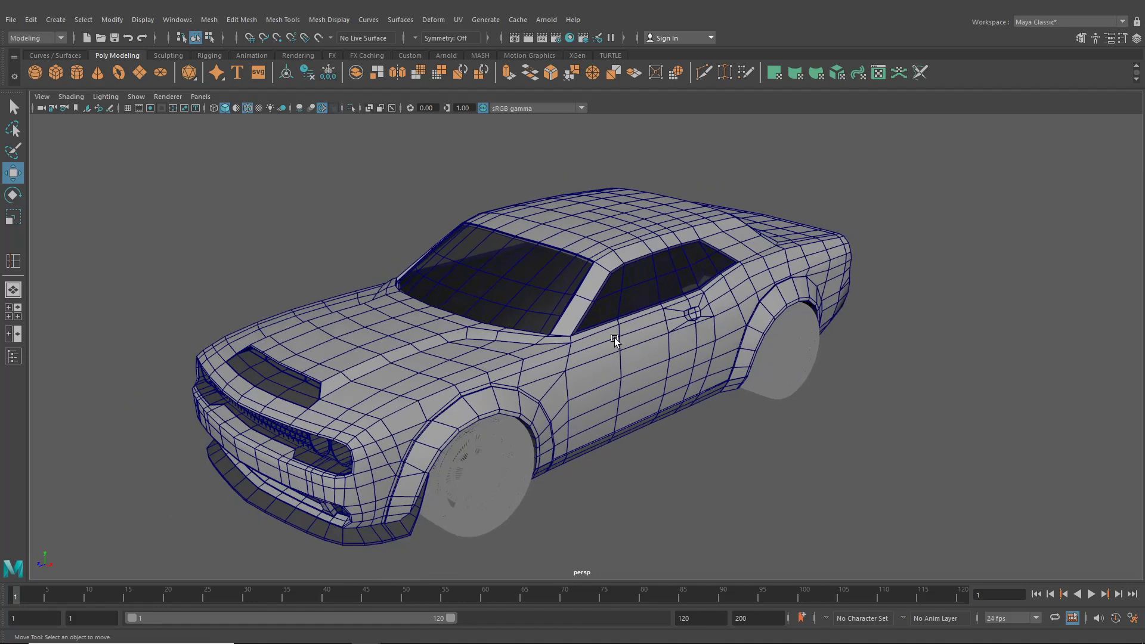
{"action": "middle_click_drag", "start_coordinate": [614, 338], "coordinate": [635, 327], "text": "alt"}
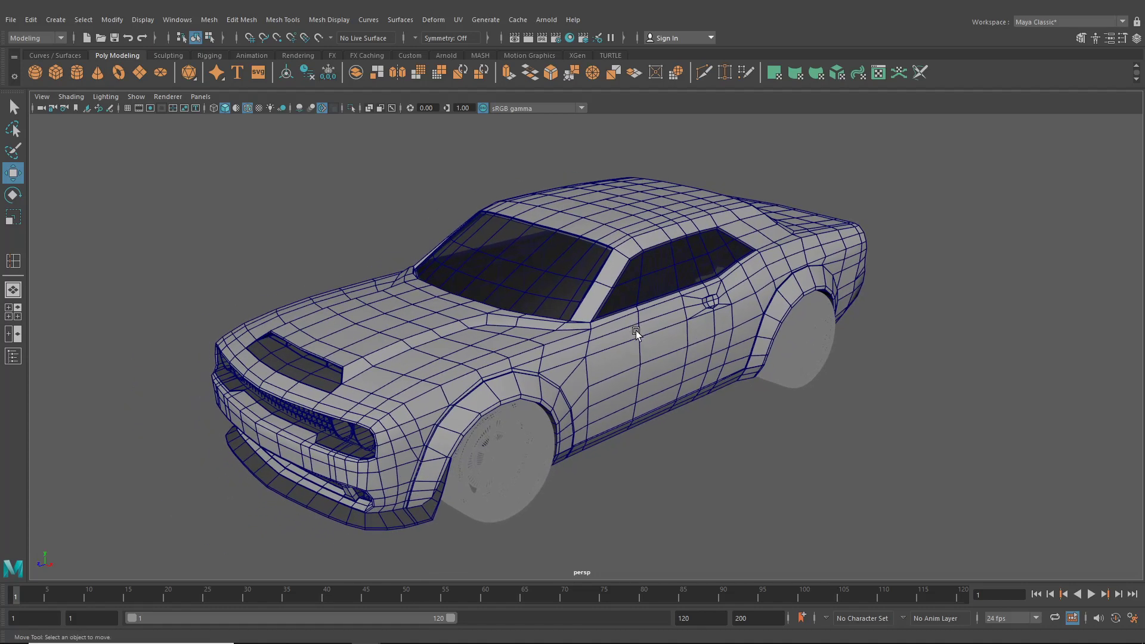